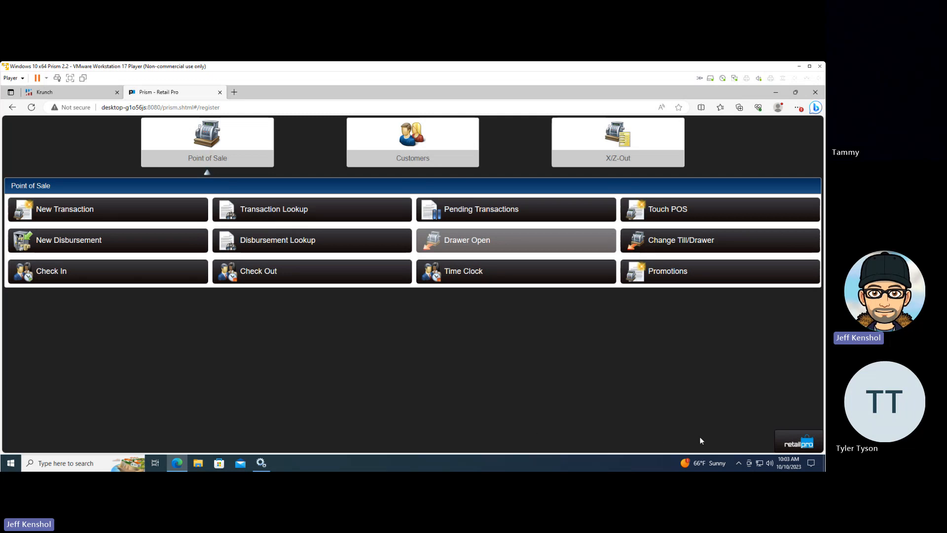
# List all active merchandise inventory items from Store Operations without filters and examine the Store Qty column across the widened results
pyautogui.click(784, 447)
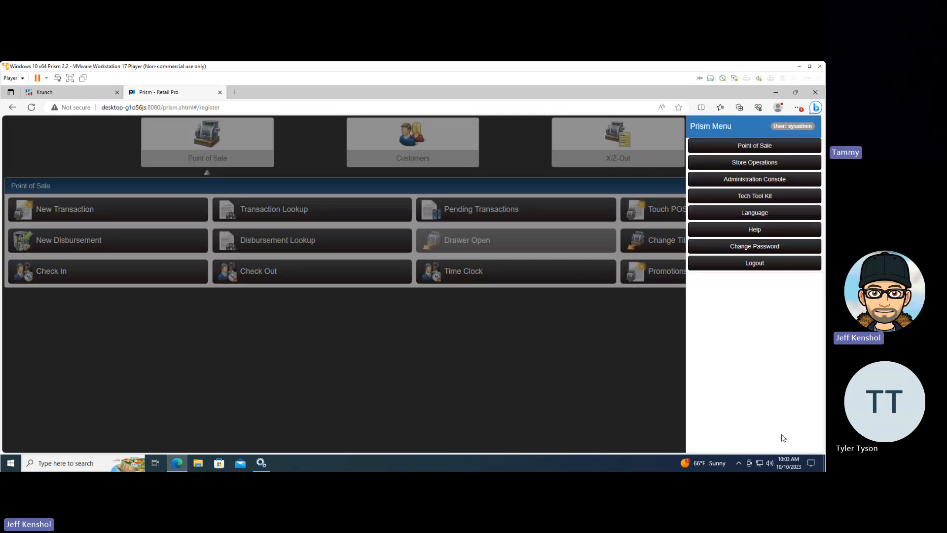
pyautogui.click(735, 168)
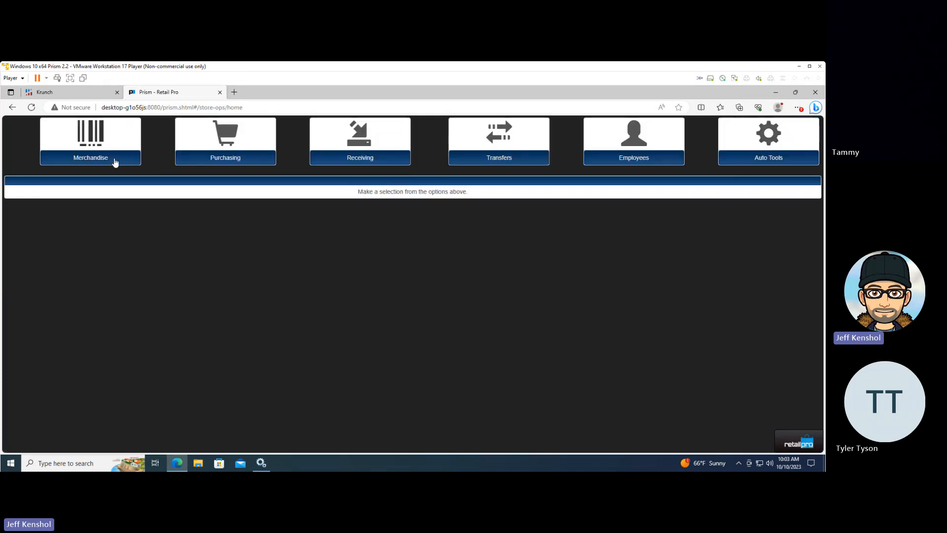
pyautogui.click(114, 161)
pyautogui.click(112, 222)
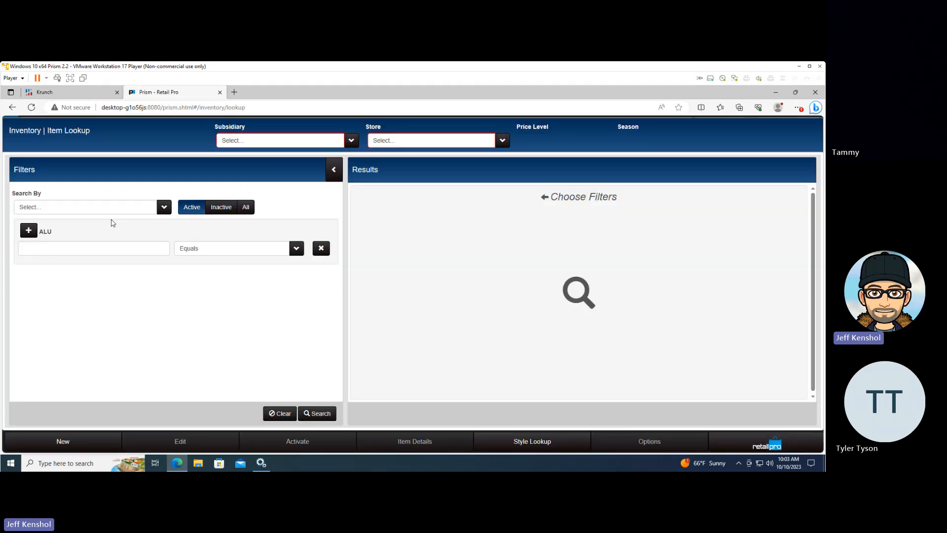
pyautogui.click(318, 414)
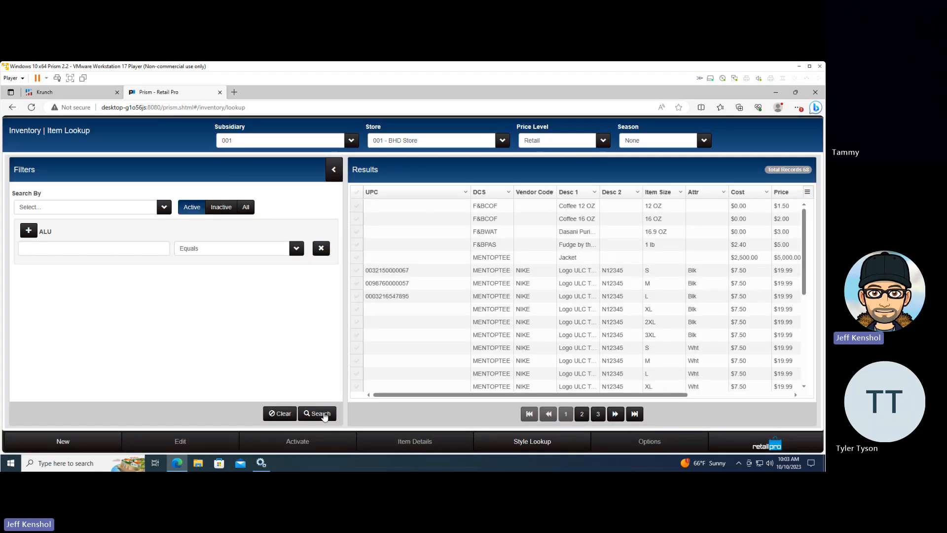
pyautogui.click(333, 170)
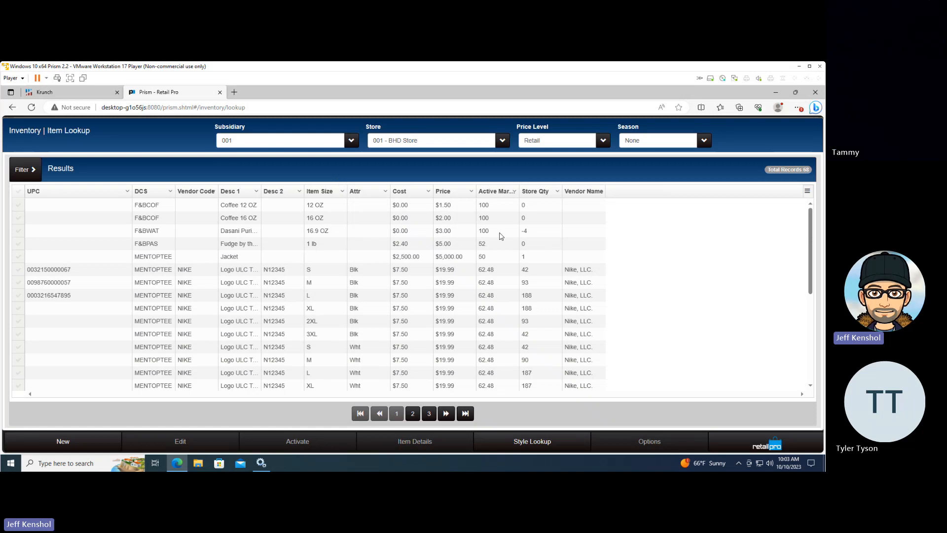
pyautogui.click(534, 233)
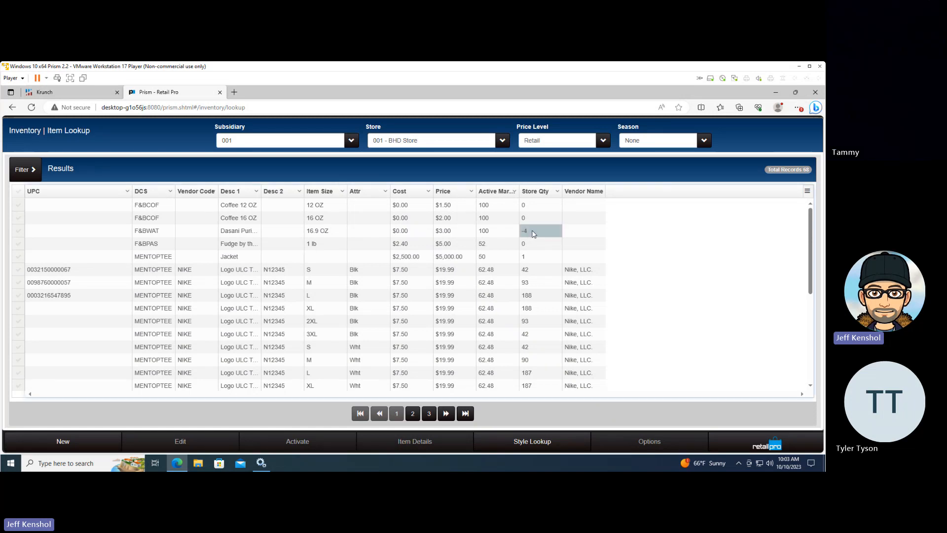
# Open the Node Preferences in the Administration Console and choose subsidiary 001 as the context
pyautogui.click(773, 446)
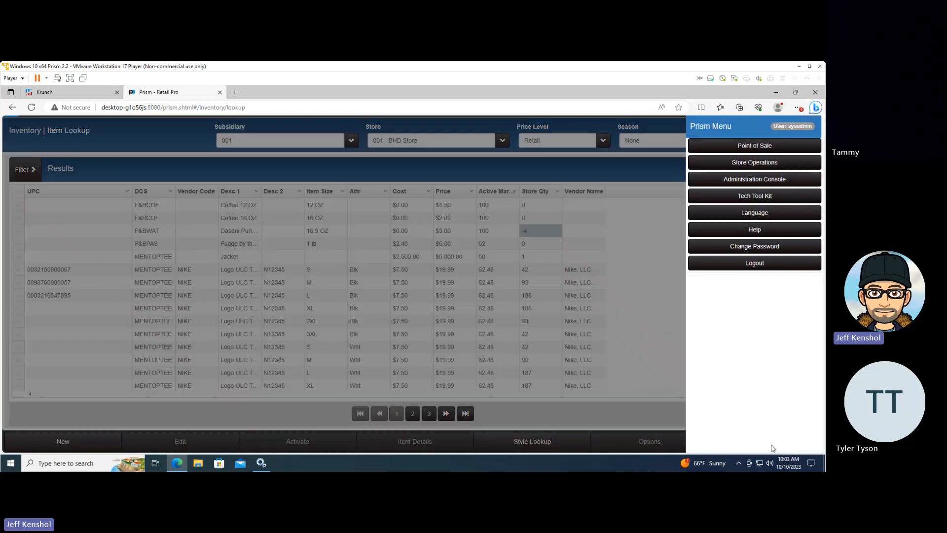
pyautogui.click(738, 180)
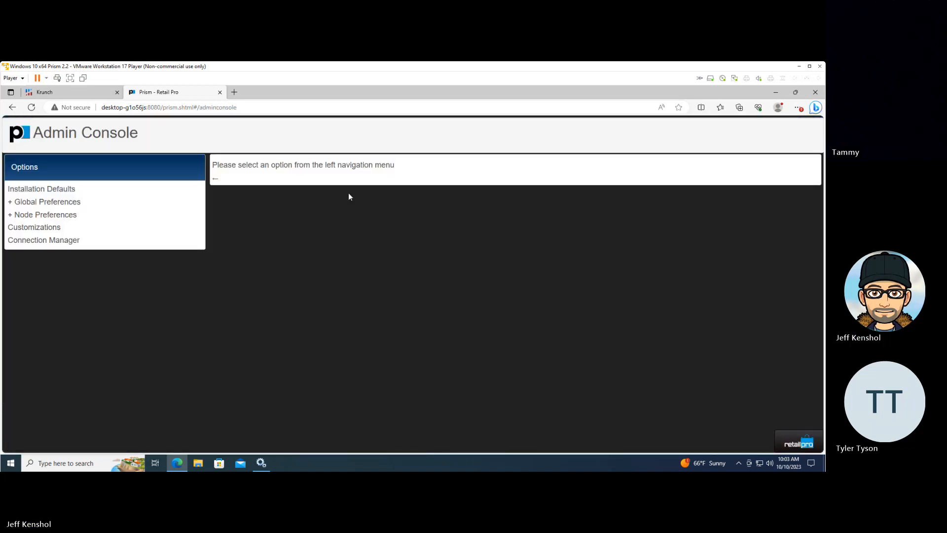
pyautogui.click(11, 215)
pyautogui.click(39, 227)
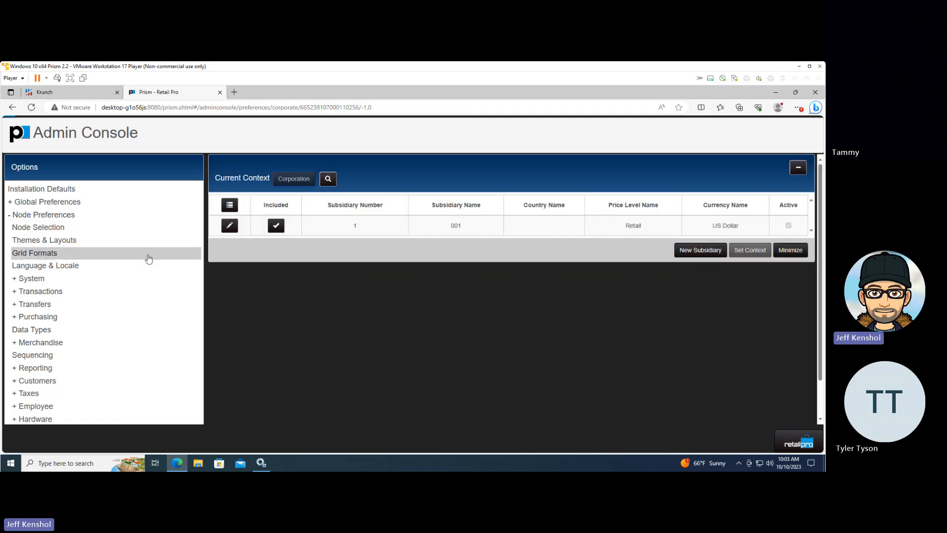
pyautogui.click(390, 228)
pyautogui.doubleClick(390, 228)
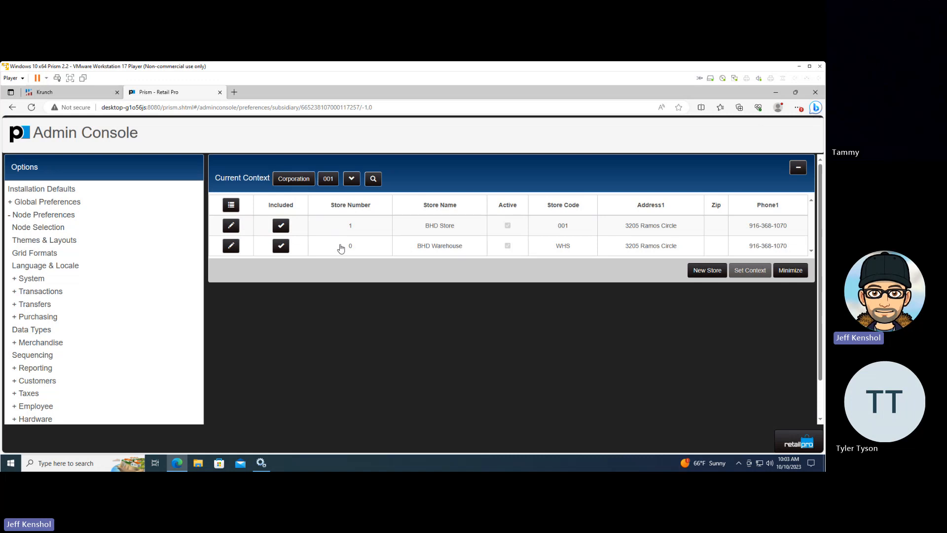
# Open the Grid Formats preferences with the context section collapsed and choose the Inventory Lookup grid to configure
pyautogui.click(48, 258)
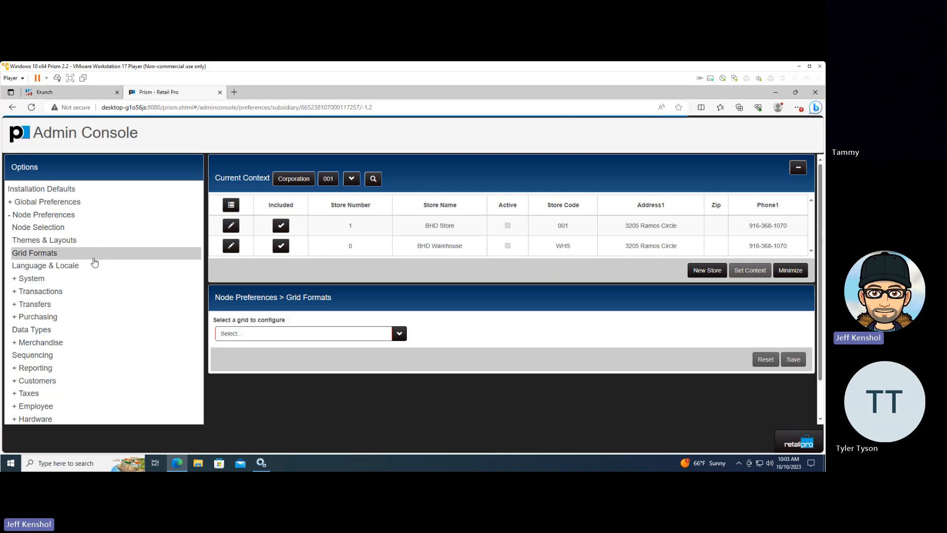
pyautogui.click(795, 170)
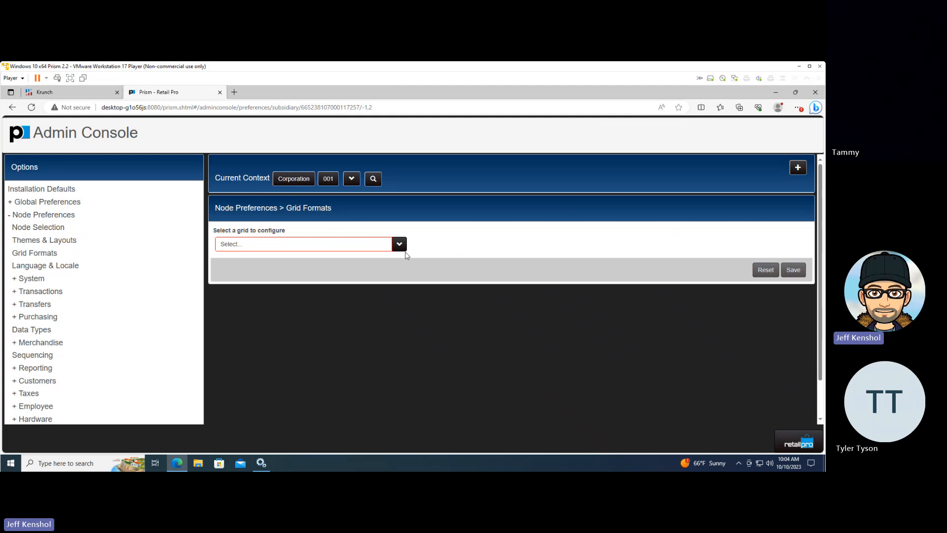
pyautogui.click(399, 245)
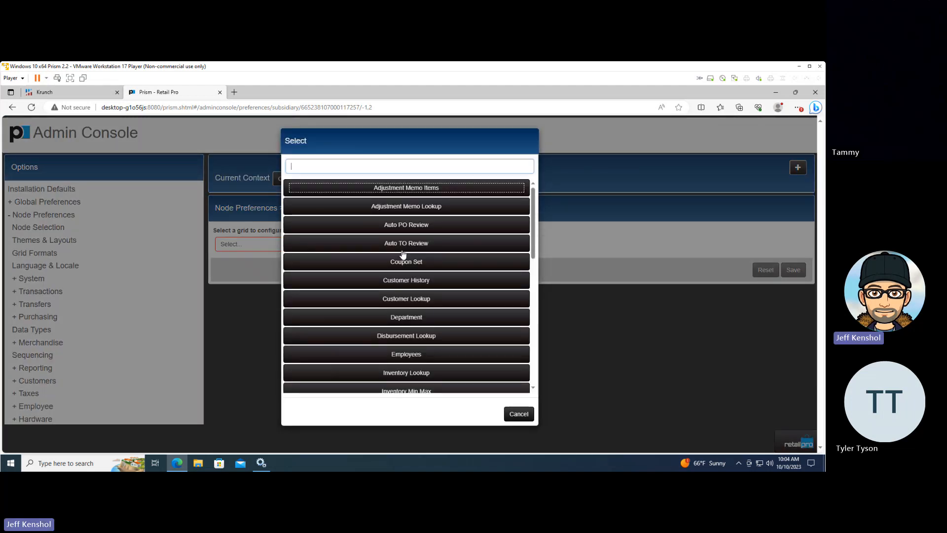
pyautogui.scroll(-3, 402, 257)
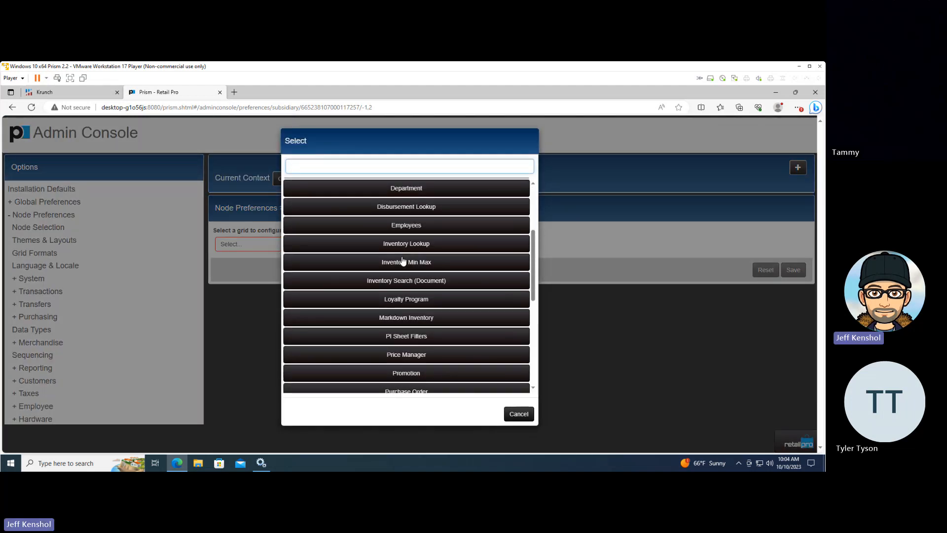
pyautogui.click(413, 248)
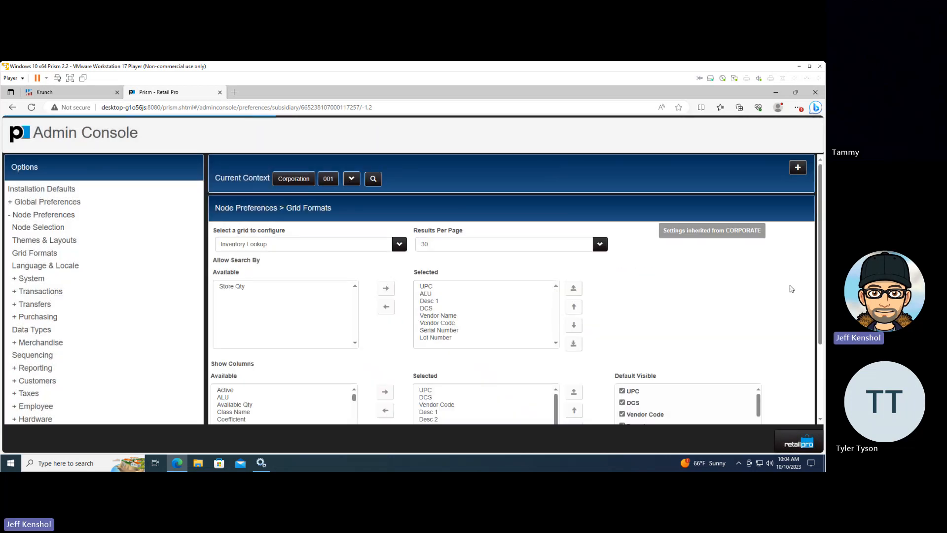
# Add the On-Order Qty column to the selected show columns of the Inventory Lookup grid and check its place in the list
pyautogui.scroll(-3, 820, 301)
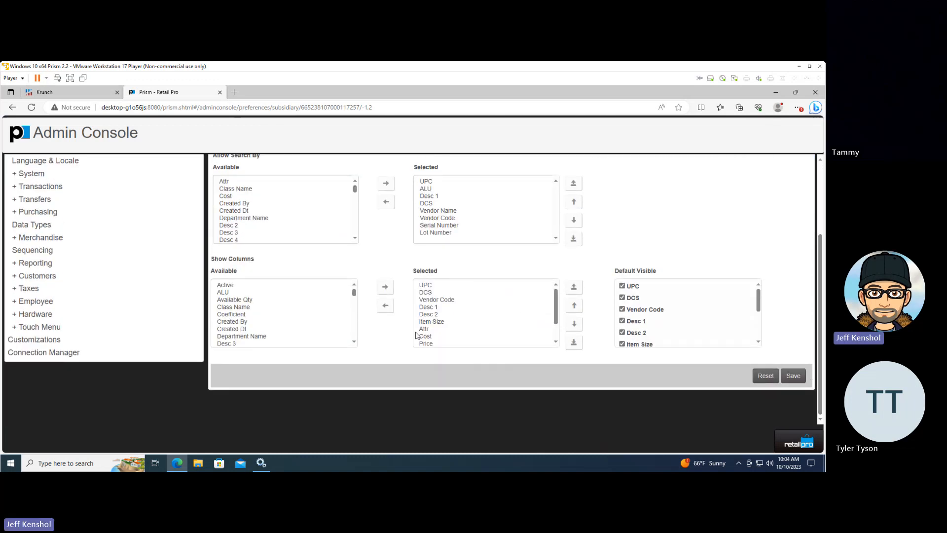
pyautogui.scroll(-5, 353, 336)
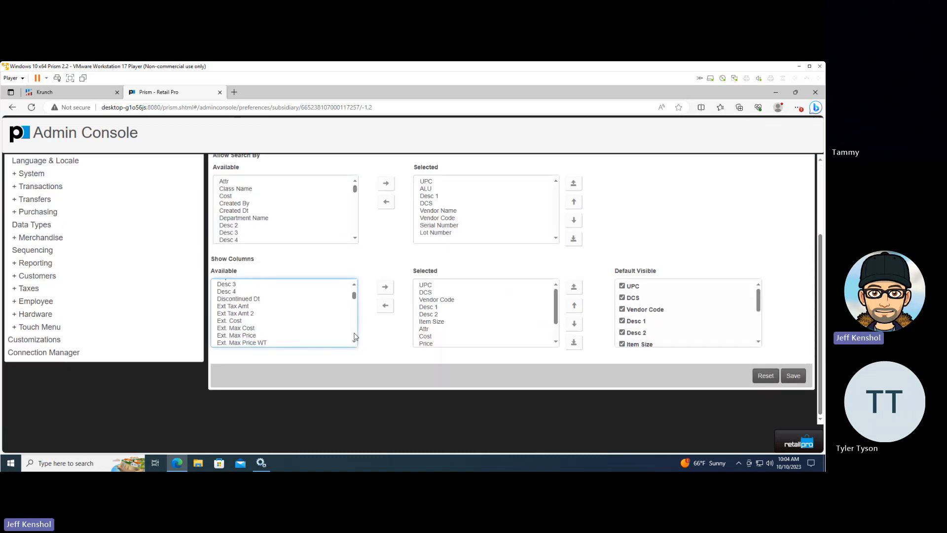
pyautogui.scroll(-3, 354, 337)
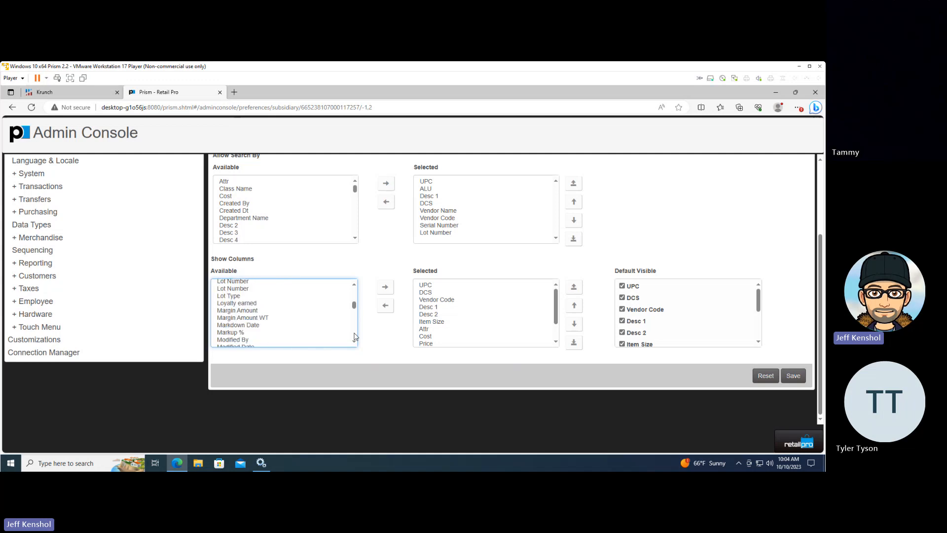
pyautogui.scroll(-3, 353, 336)
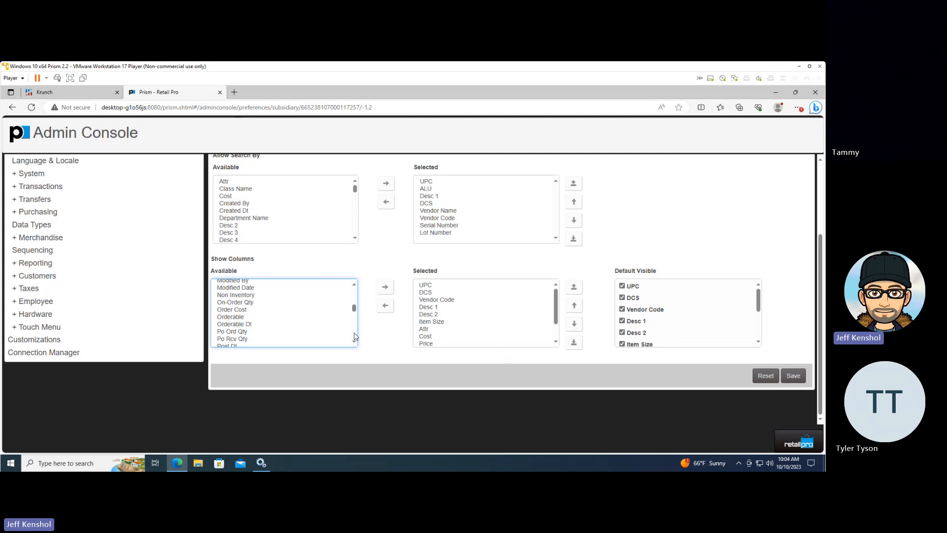
pyautogui.scroll(-2, 353, 337)
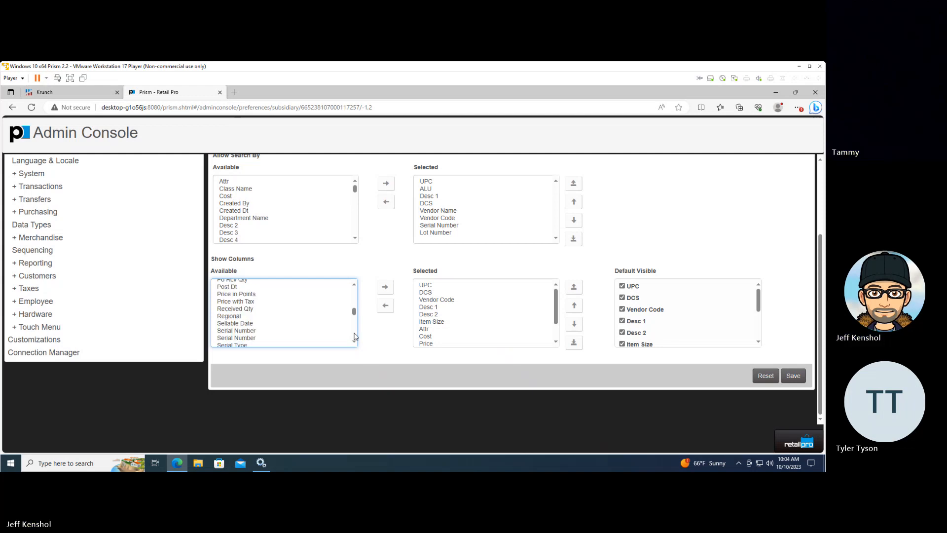
pyautogui.scroll(-2, 355, 288)
pyautogui.scroll(2, 354, 287)
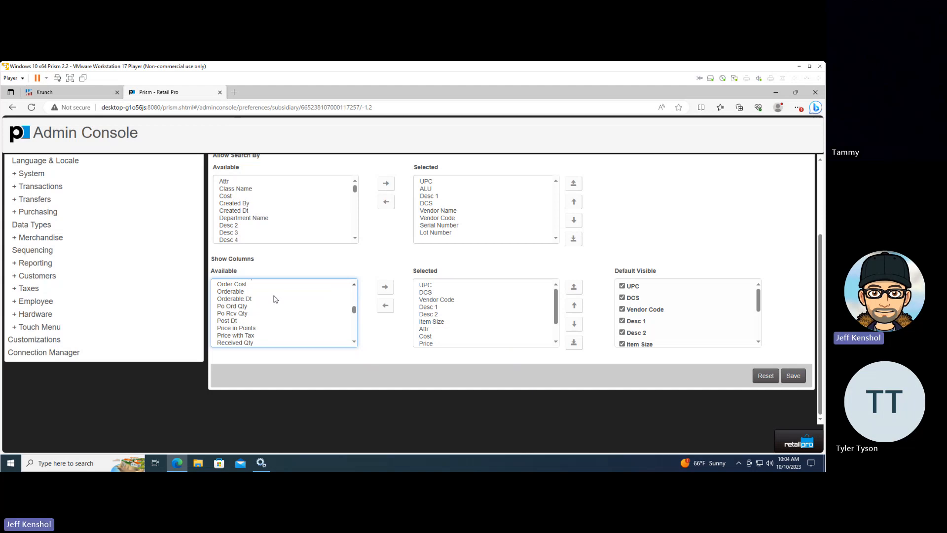
pyautogui.click(354, 286)
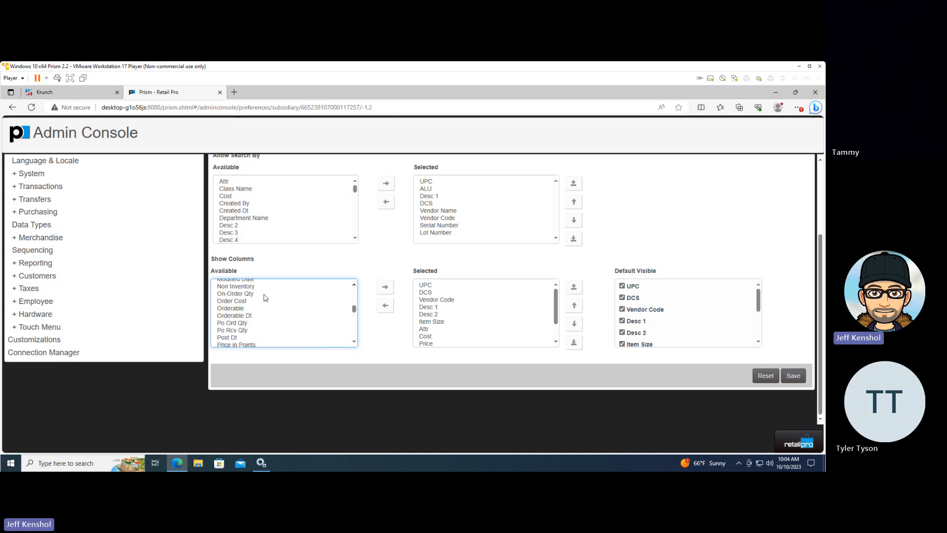
pyautogui.click(236, 295)
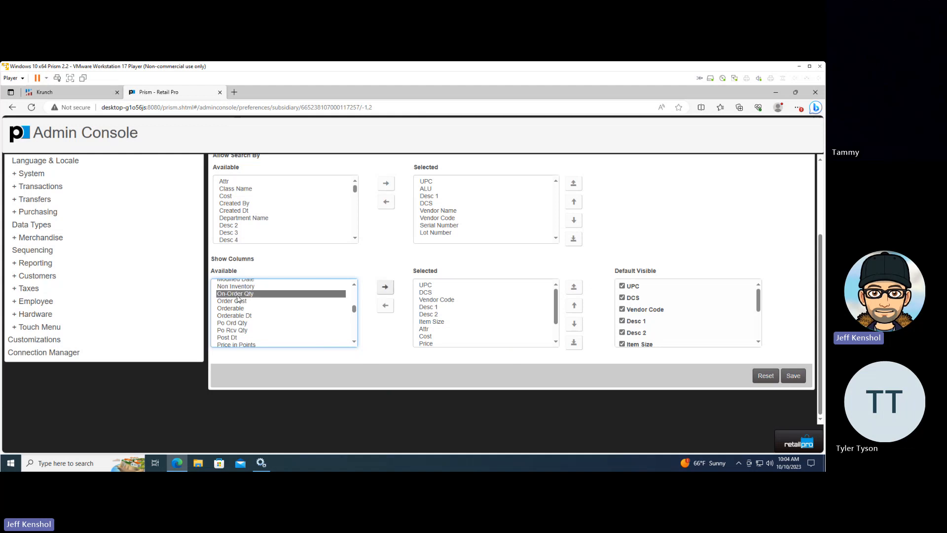
pyautogui.click(385, 287)
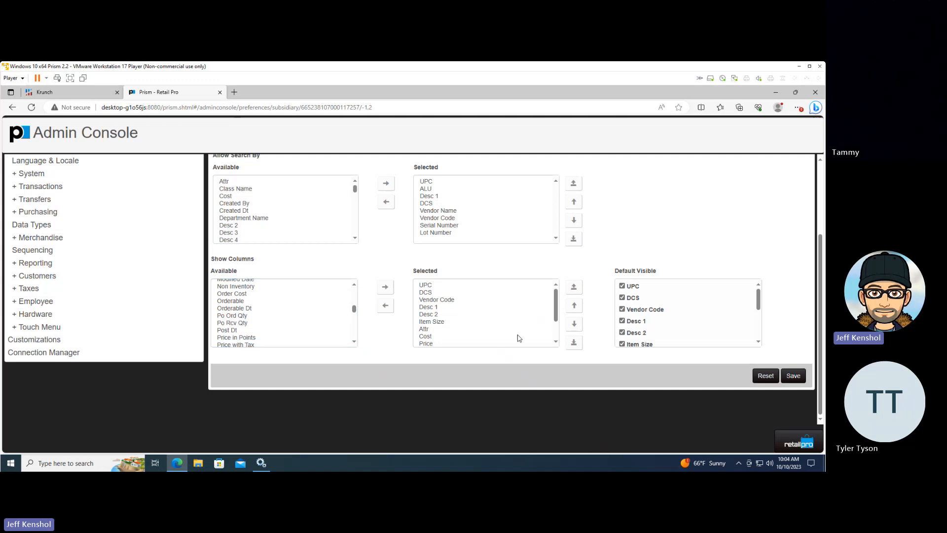
pyautogui.click(556, 343)
pyautogui.click(556, 343)
pyautogui.click(556, 343)
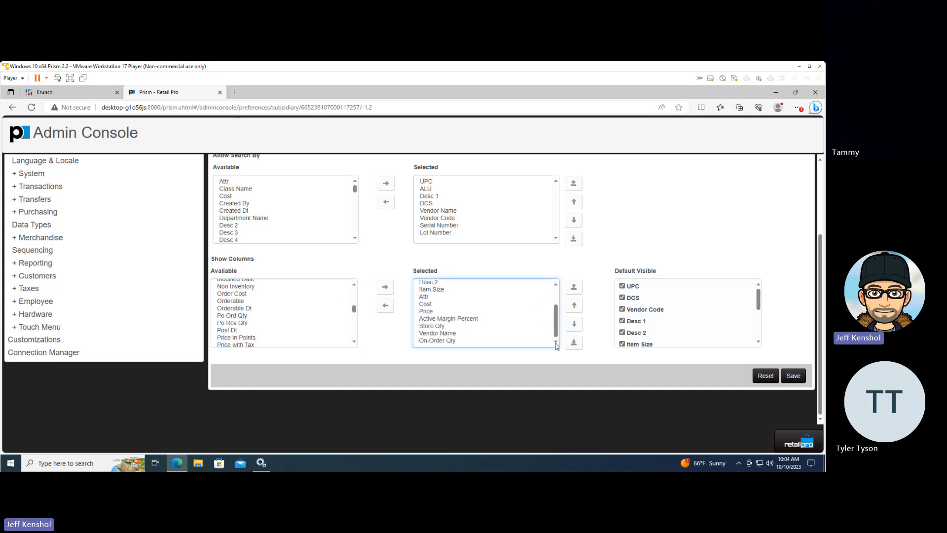
# Add the Received Qty column to the selected show columns of the Inventory Lookup grid
pyautogui.click(257, 338)
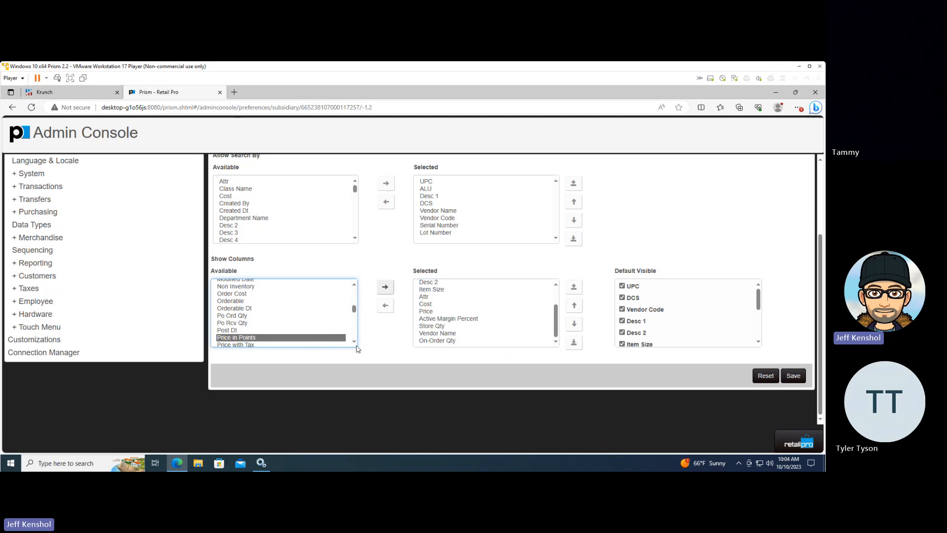
pyautogui.scroll(-2, 284, 321)
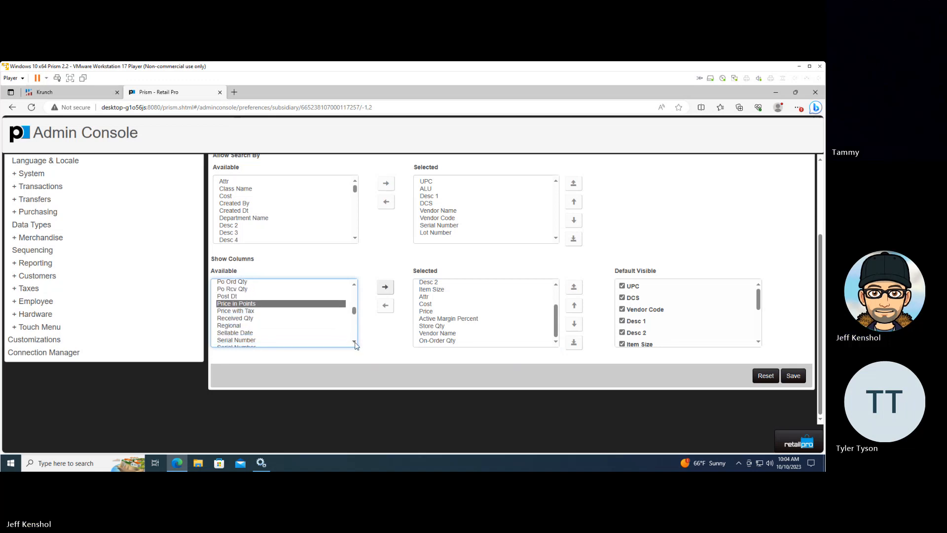
pyautogui.click(243, 311)
pyautogui.click(384, 287)
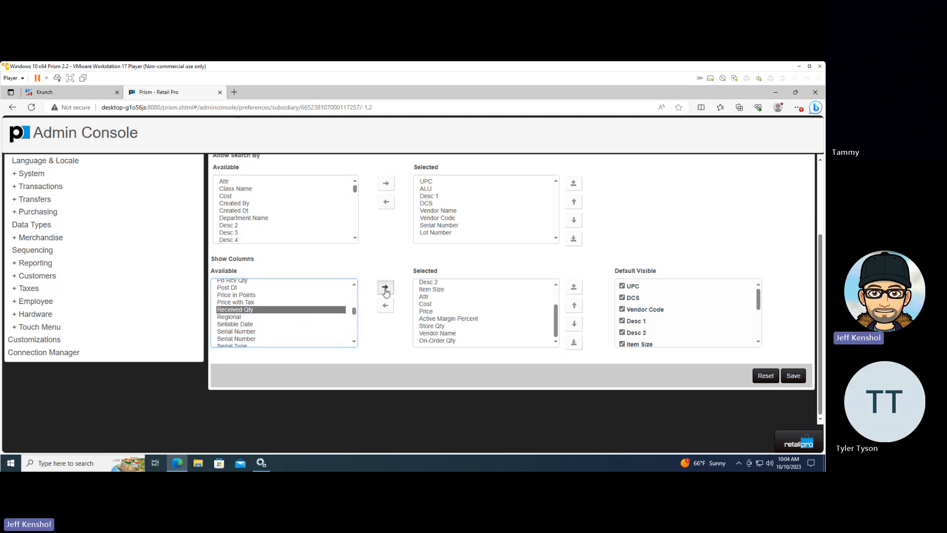
# Add the Sold Qty column to the selected show columns of the Inventory Lookup grid
pyautogui.click(355, 341)
pyautogui.click(355, 341)
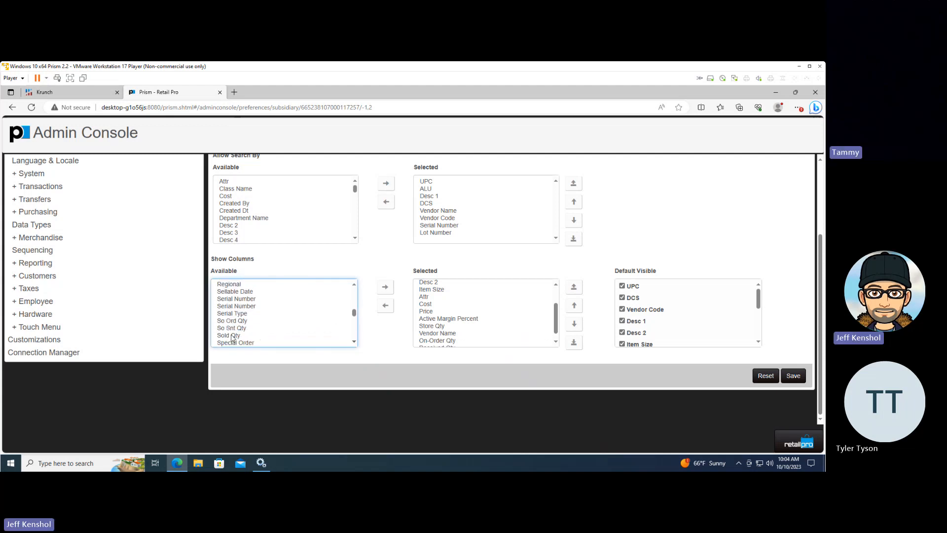
pyautogui.click(262, 335)
pyautogui.click(385, 287)
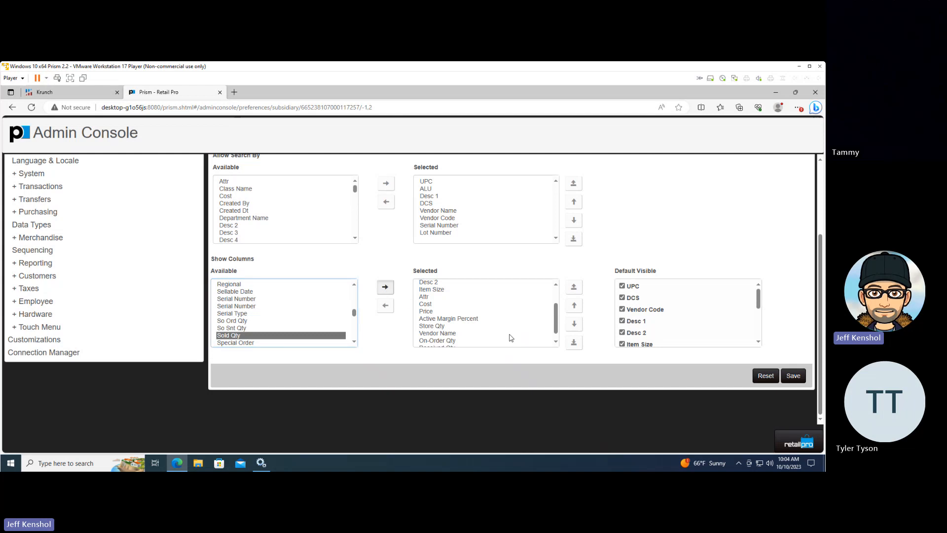
# Move Sold Qty up in the selected show columns so it sits between Cost and Price
pyautogui.click(556, 341)
pyautogui.click(555, 343)
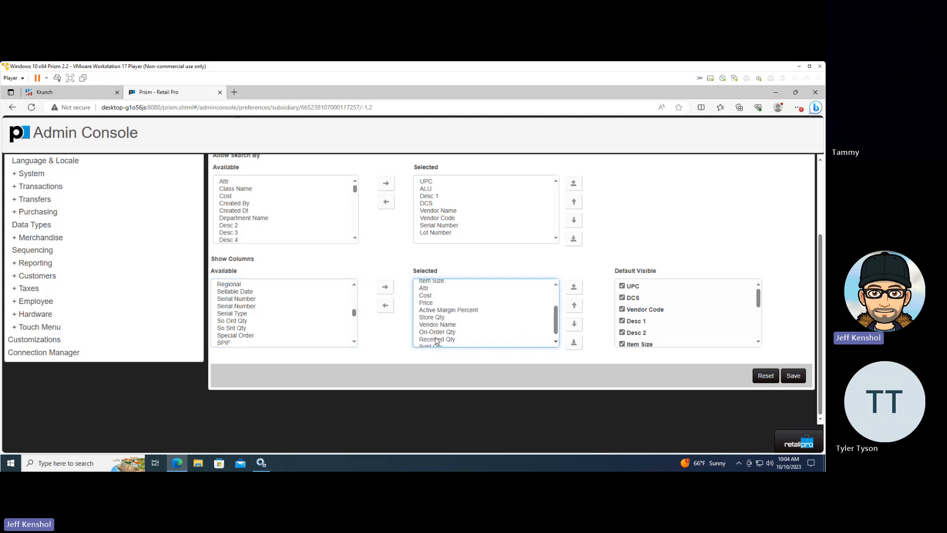
pyautogui.click(556, 341)
pyautogui.click(431, 341)
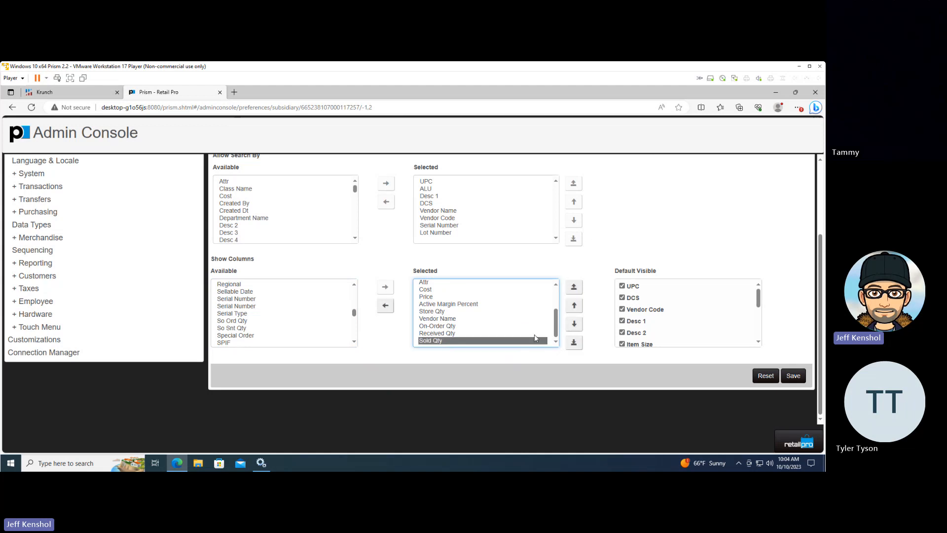
pyautogui.click(574, 306)
pyautogui.click(574, 306)
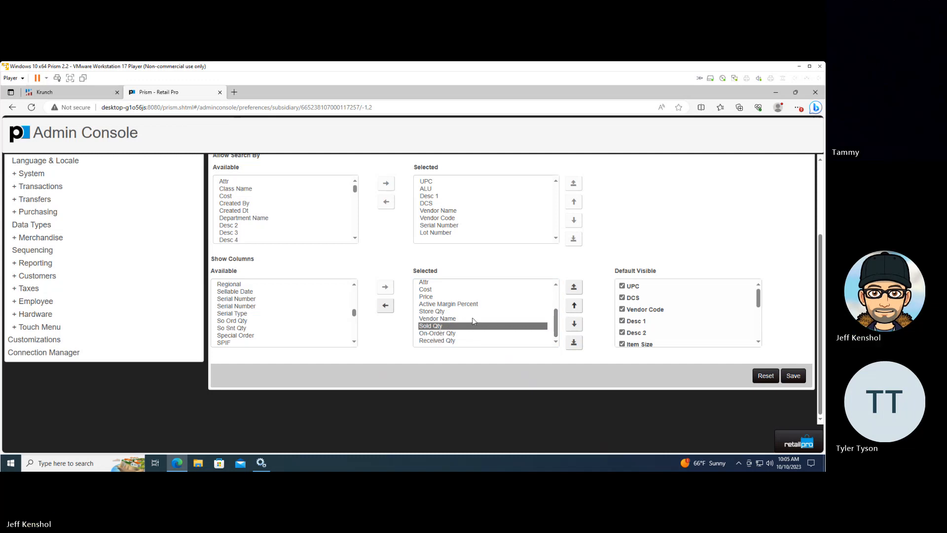
pyautogui.click(573, 306)
pyautogui.click(574, 306)
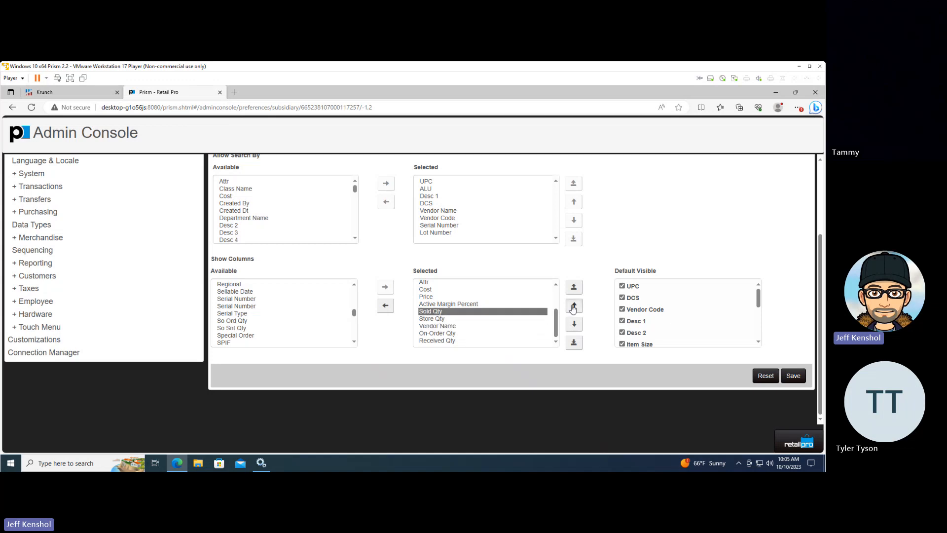
pyautogui.click(573, 306)
pyautogui.click(573, 306)
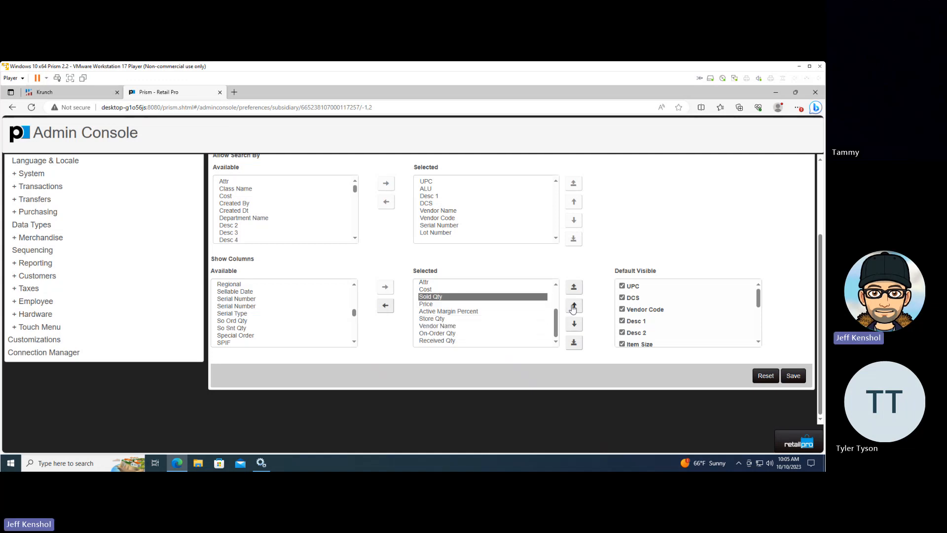
# Place Sold Qty directly above Store Qty and Vendor Name last in the selected show columns, and save the preferences
pyautogui.click(573, 323)
pyautogui.click(574, 323)
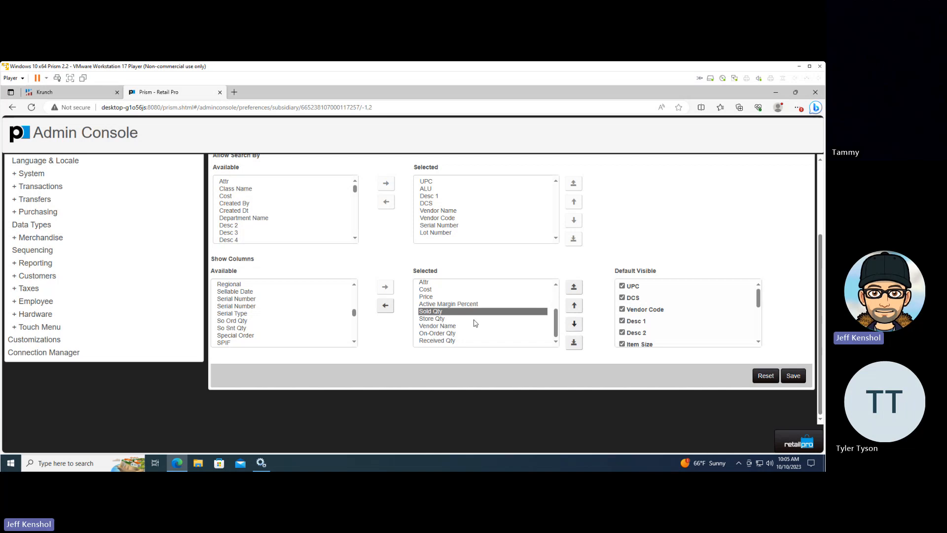
pyautogui.click(443, 320)
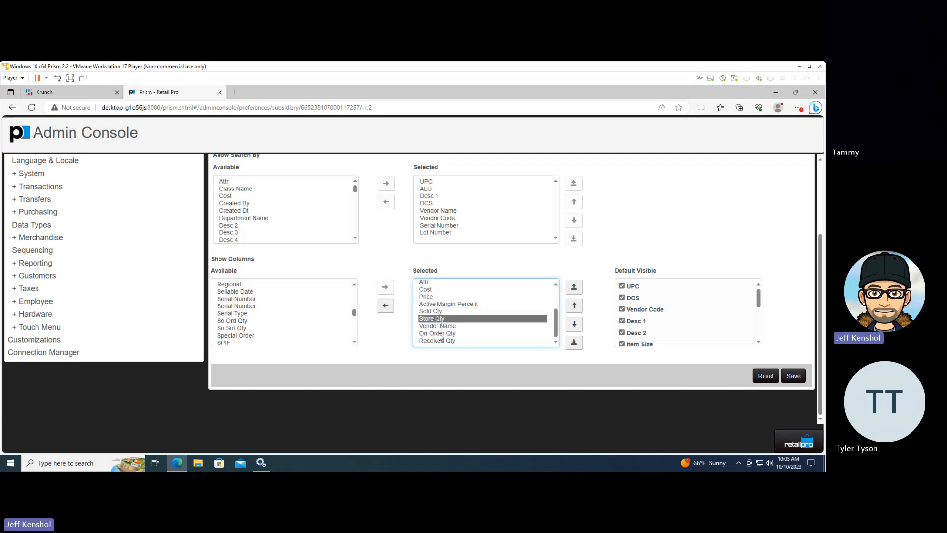
pyautogui.click(440, 334)
pyautogui.click(442, 326)
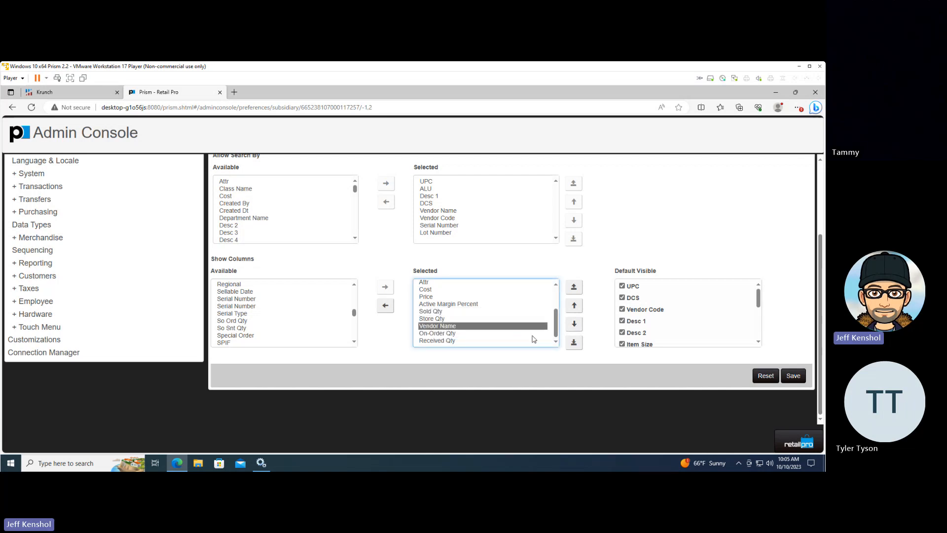
pyautogui.click(573, 324)
pyautogui.click(573, 324)
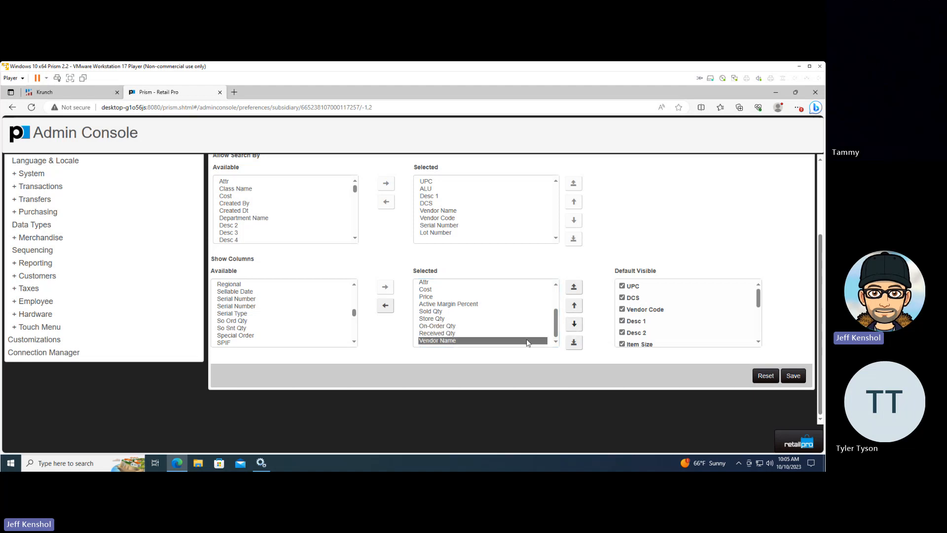
pyautogui.click(792, 376)
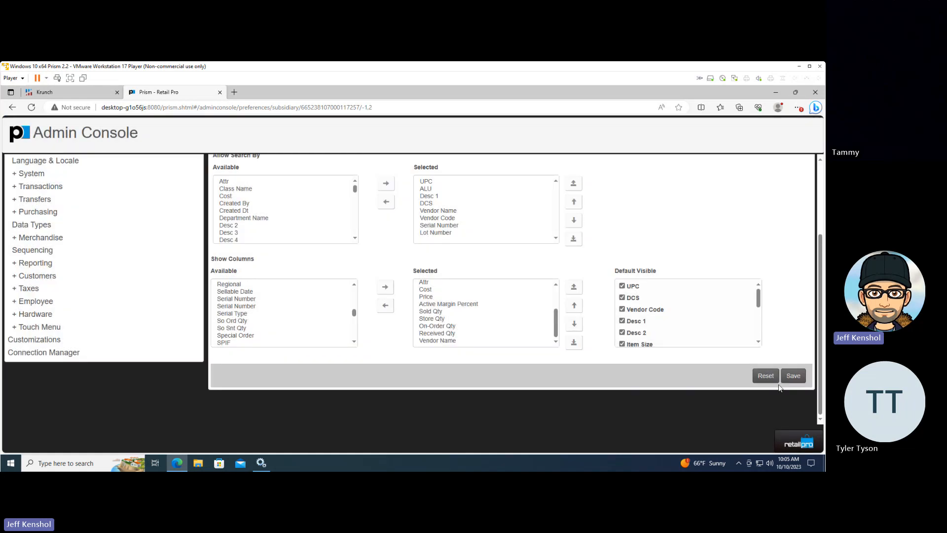
# Log out of Prism and clear the browser's download history, cookies and cached files for the last hour
pyautogui.click(794, 442)
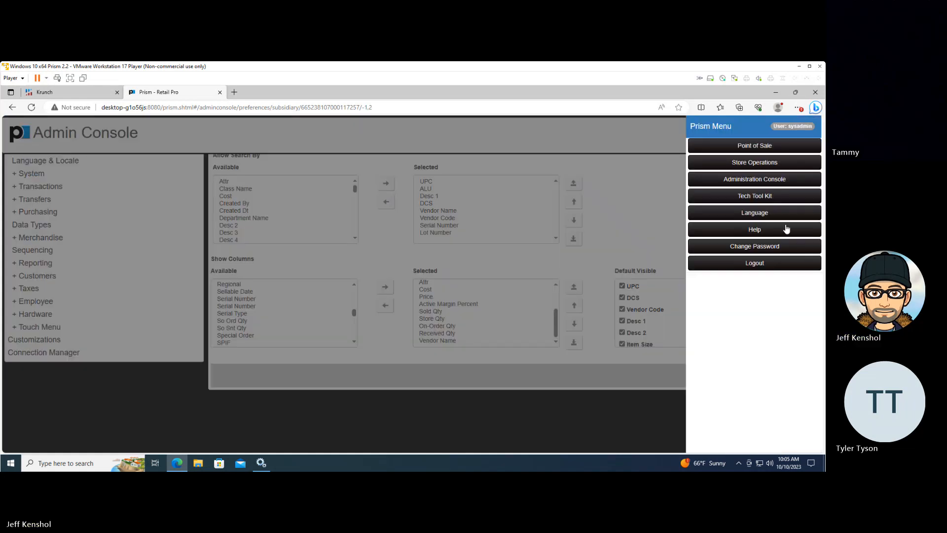
pyautogui.click(750, 265)
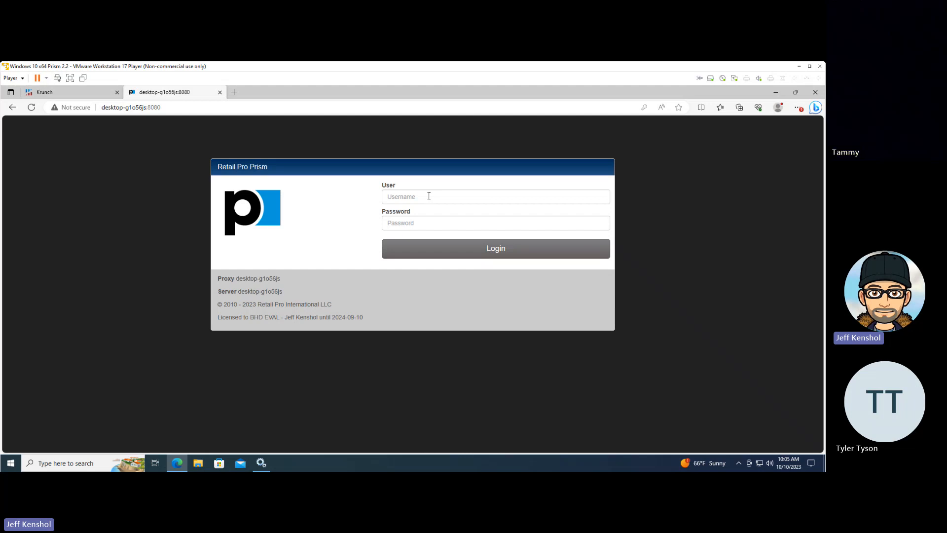
pyautogui.hotkey('ctrl', 'shift', 'Delete')
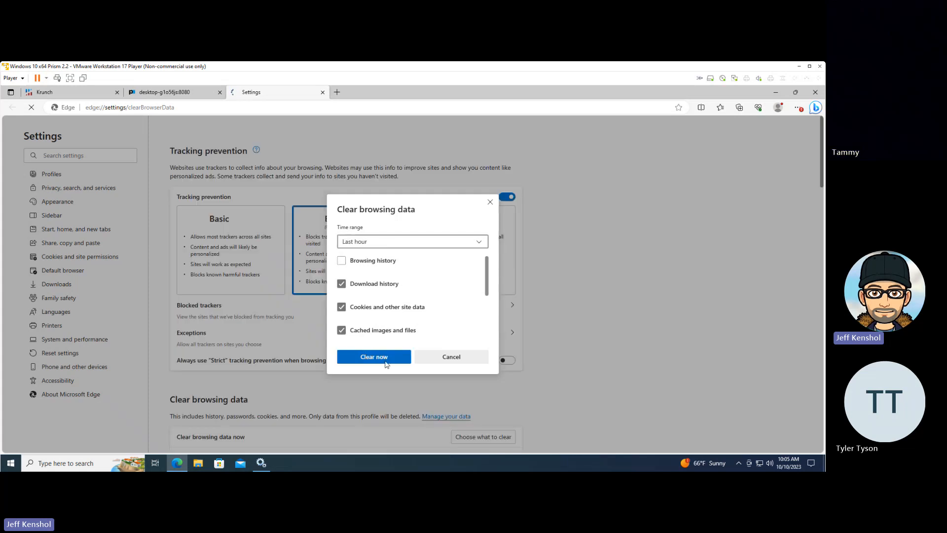
pyautogui.click(380, 363)
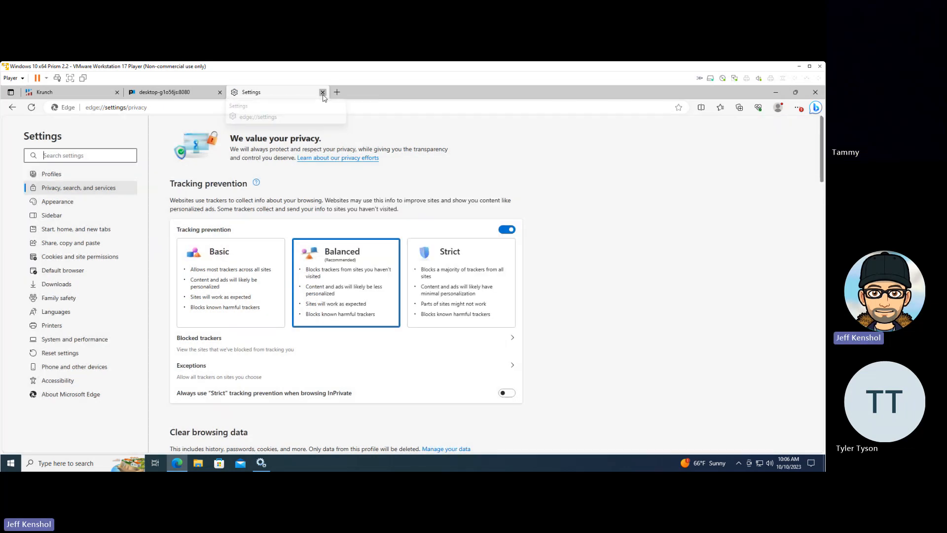
pyautogui.click(323, 93)
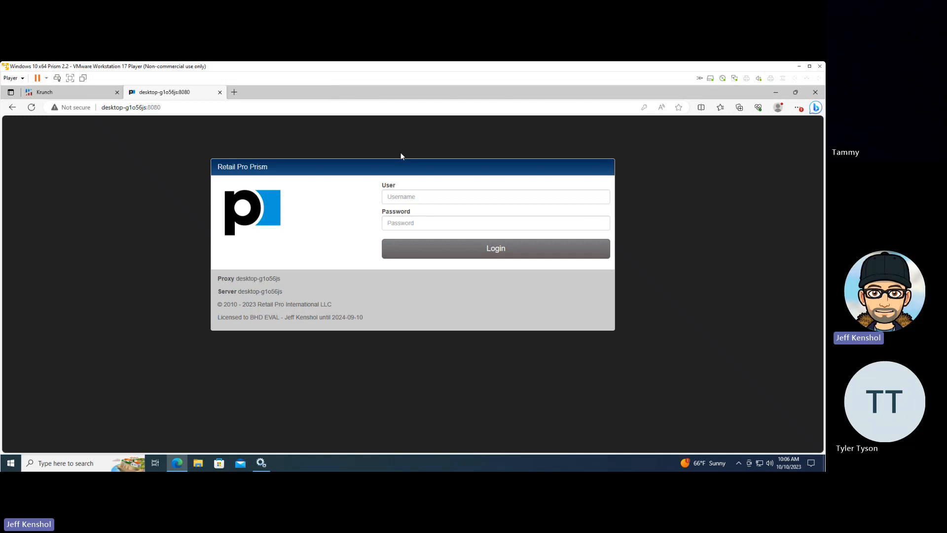
# Reload the Prism login page and sign in with the administrator's username and password
pyautogui.press('F5')
pyautogui.click(428, 199)
pyautogui.click(419, 228)
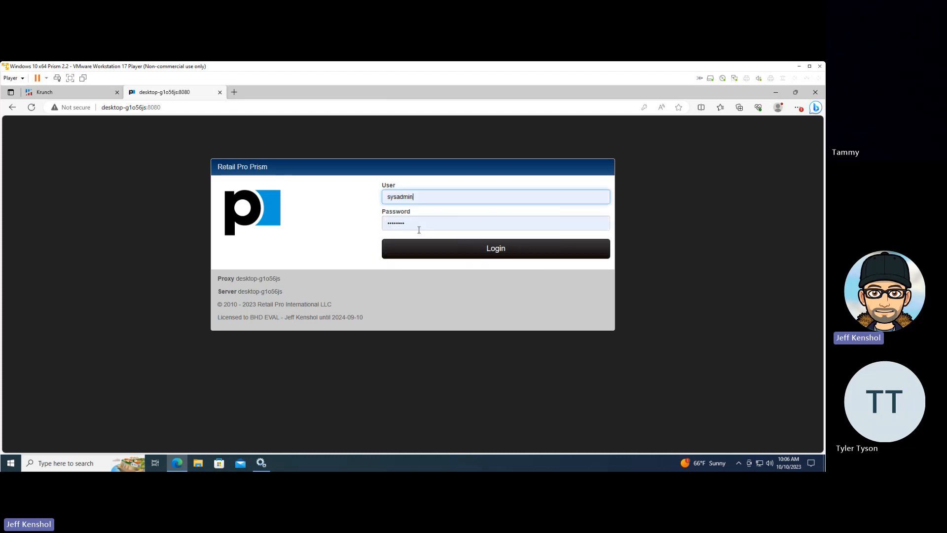
pyautogui.click(435, 247)
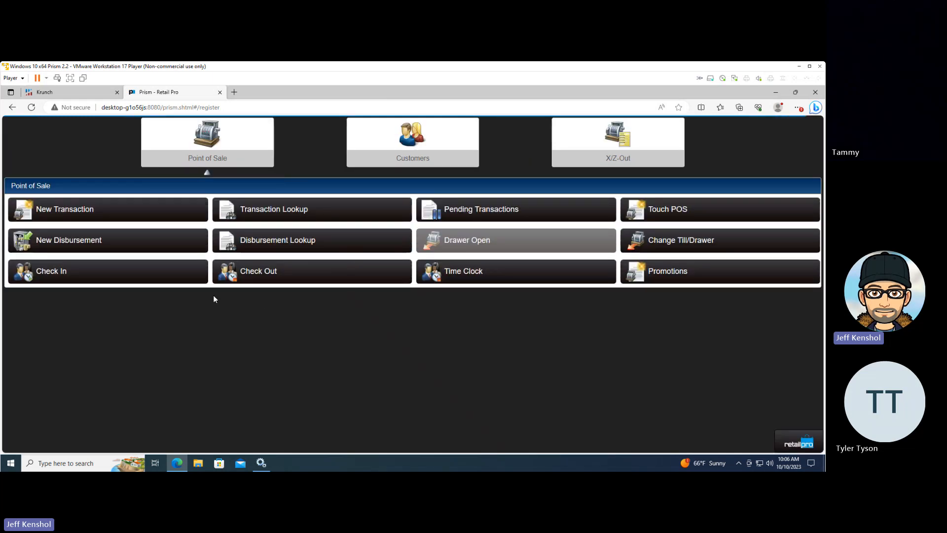
# Open the Merchandise Inventory lookup in Store Operations, search active items without an ALU value, and inspect the quantity columns with the filters collapsed
pyautogui.click(807, 445)
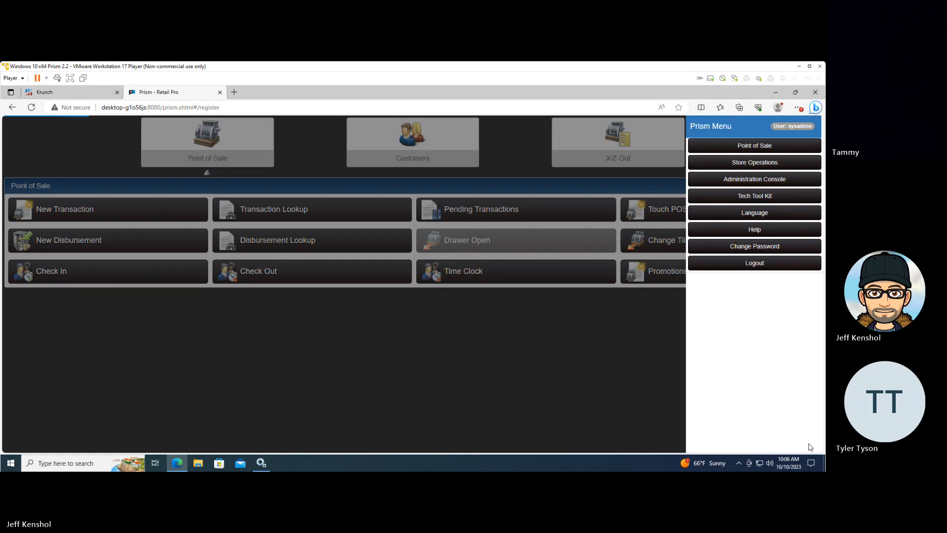
pyautogui.click(742, 164)
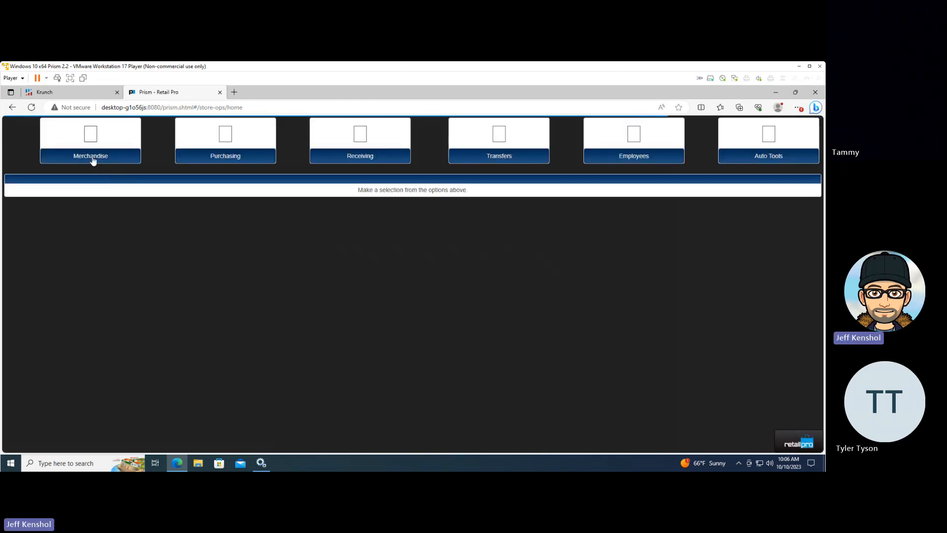
pyautogui.click(93, 159)
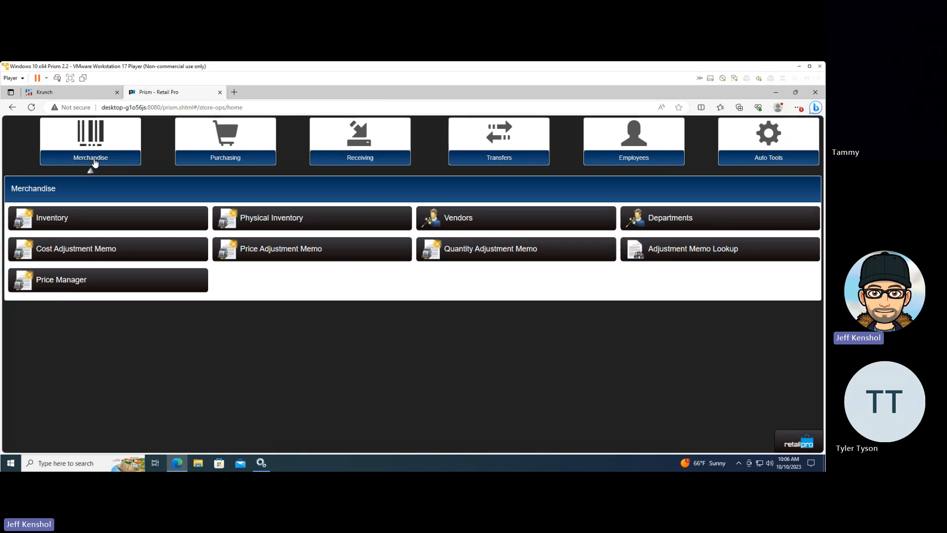
pyautogui.click(86, 219)
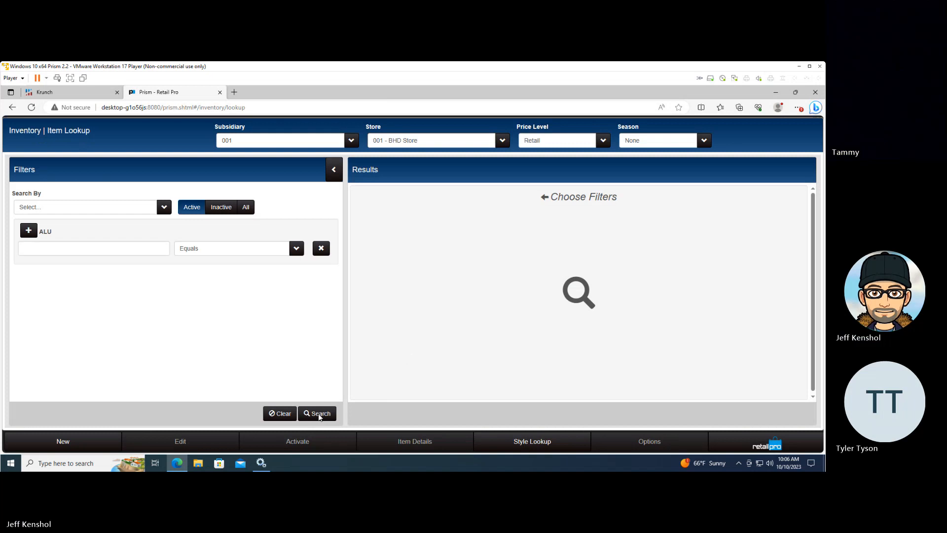
pyautogui.click(319, 414)
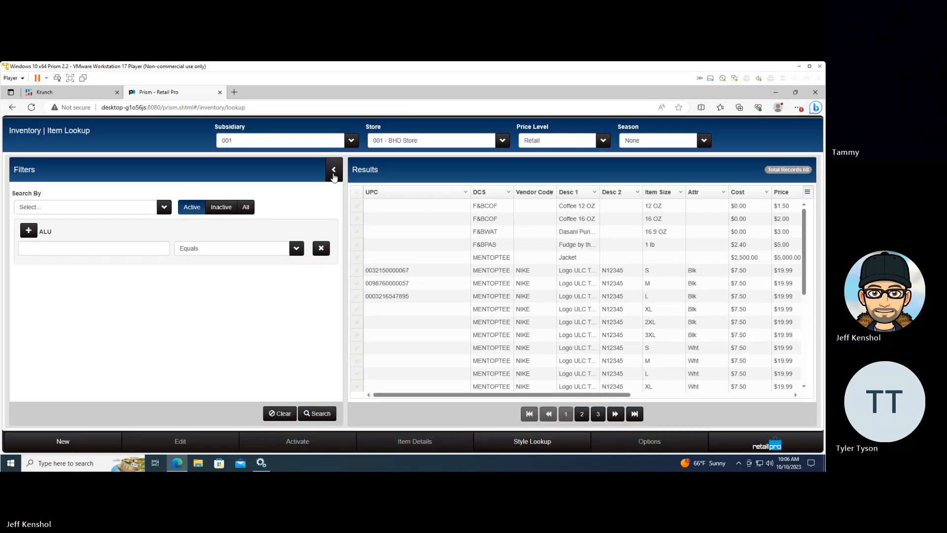
pyautogui.click(334, 172)
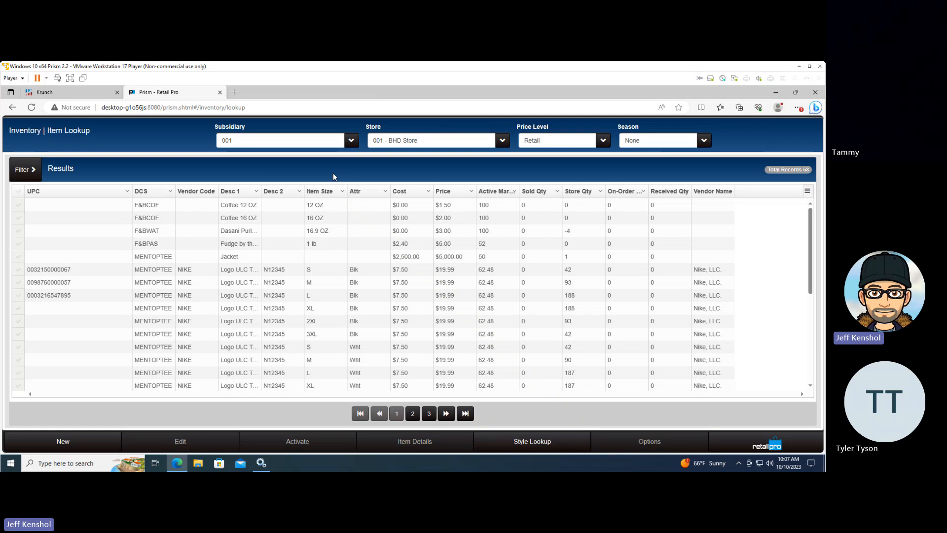
pyautogui.click(533, 334)
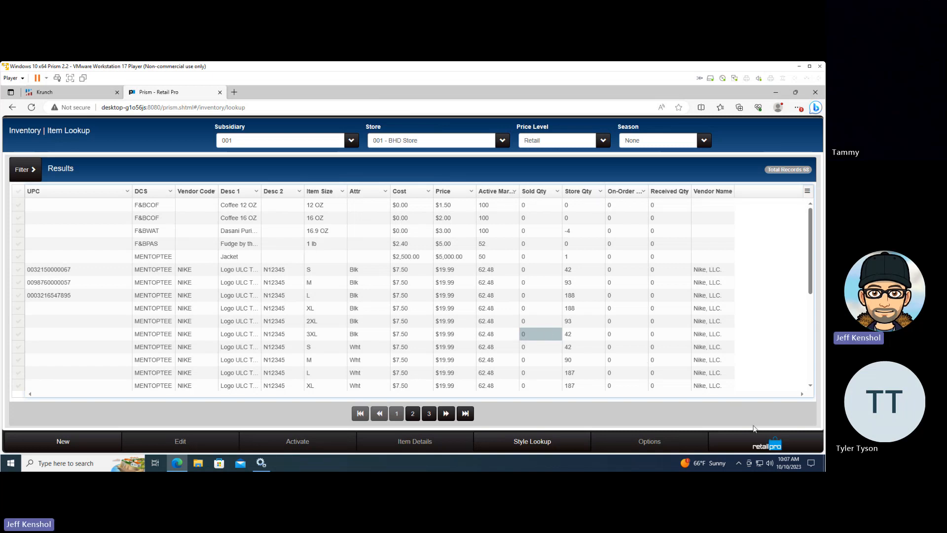
# Open the Tech Tool Kit from the Prism menu and sign in with the administrator's username and password
pyautogui.click(763, 445)
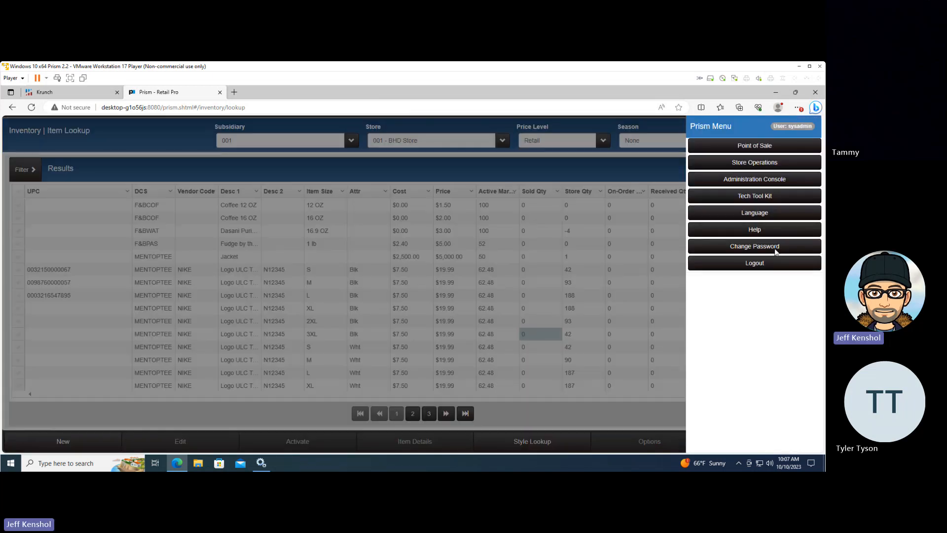
pyautogui.click(753, 163)
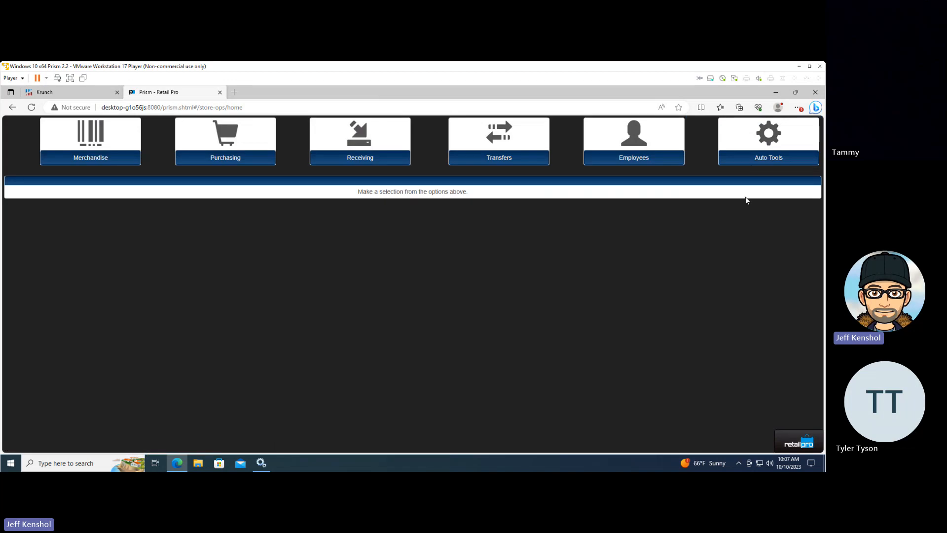
pyautogui.click(795, 445)
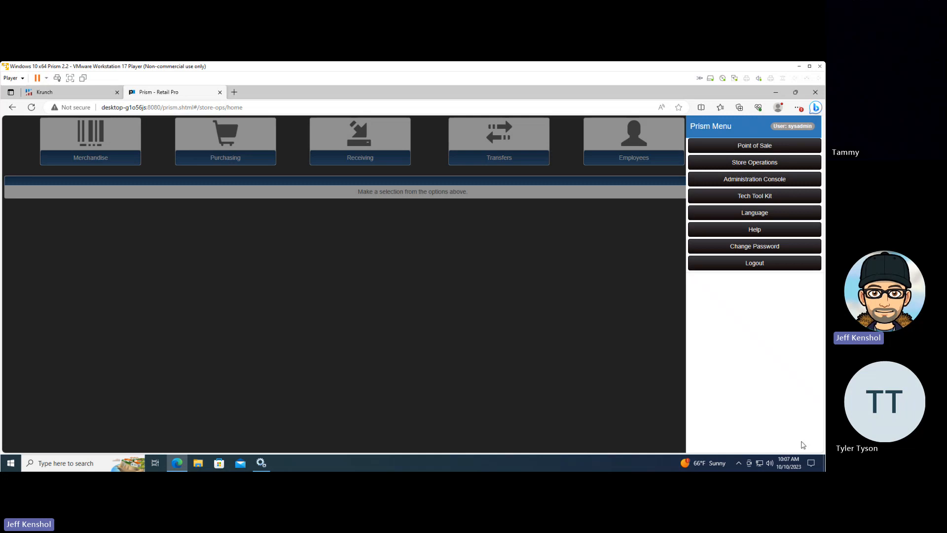
pyautogui.click(762, 196)
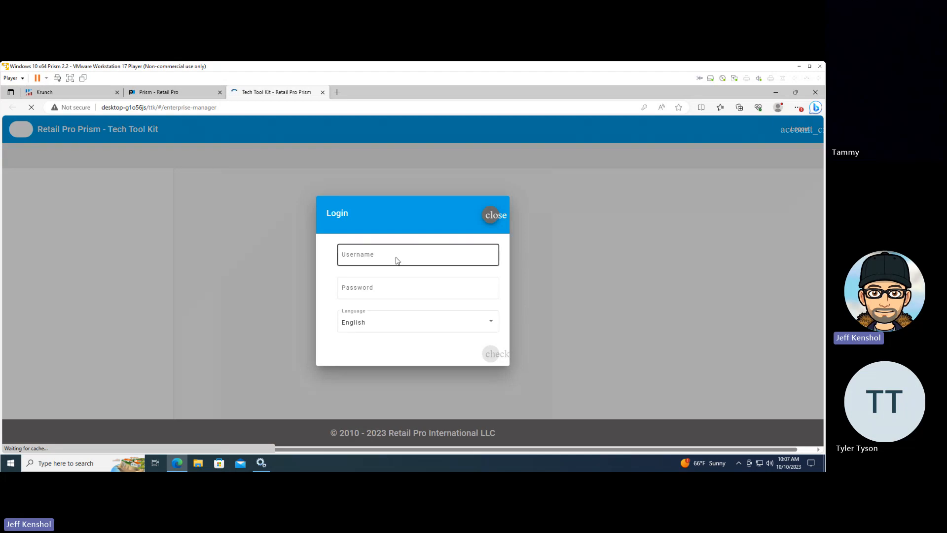
pyautogui.click(397, 260)
pyautogui.click(385, 291)
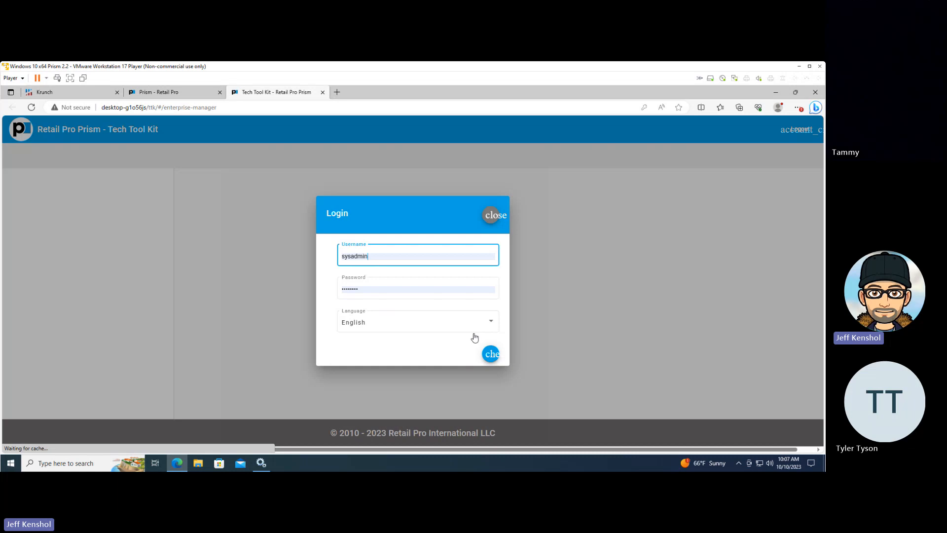
pyautogui.press('Return')
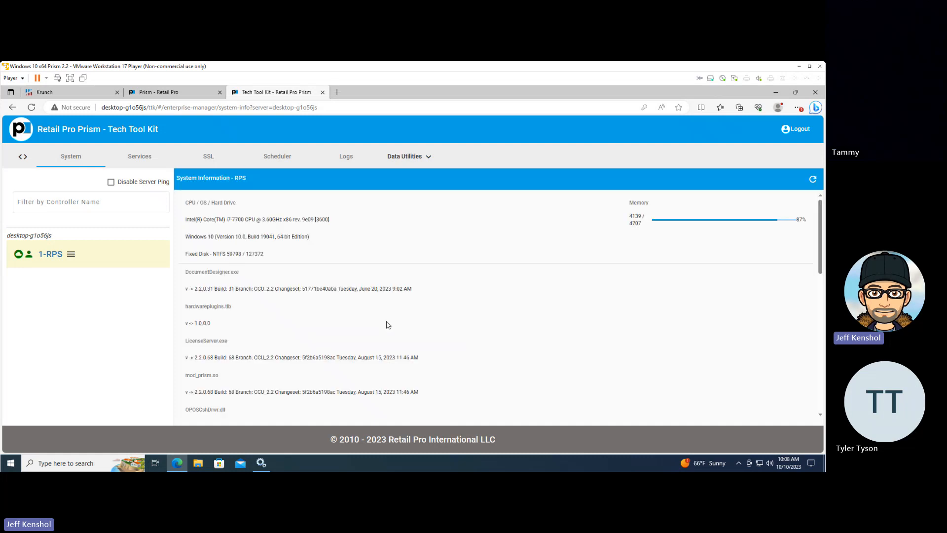
# Open the SRO Tool from the data utilities and name a new preset SRO90
pyautogui.click(426, 162)
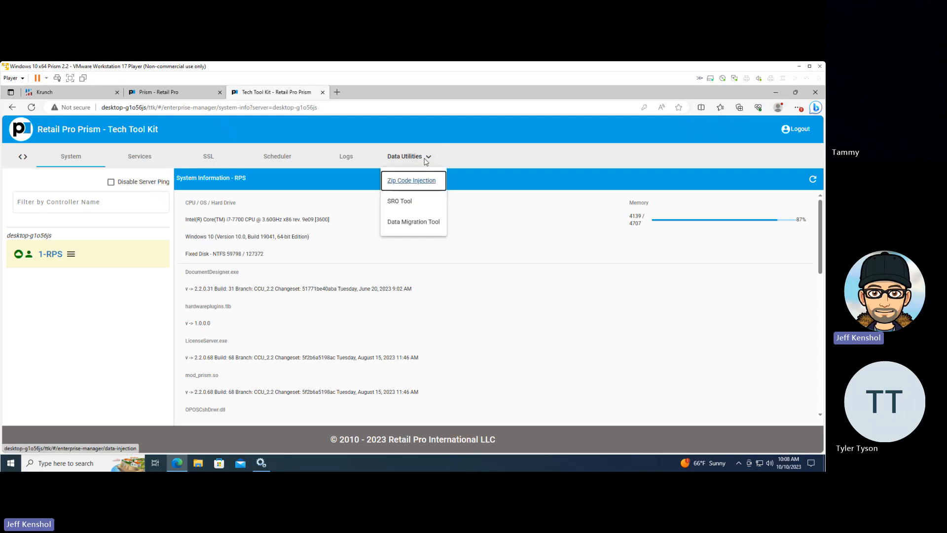
pyautogui.click(406, 203)
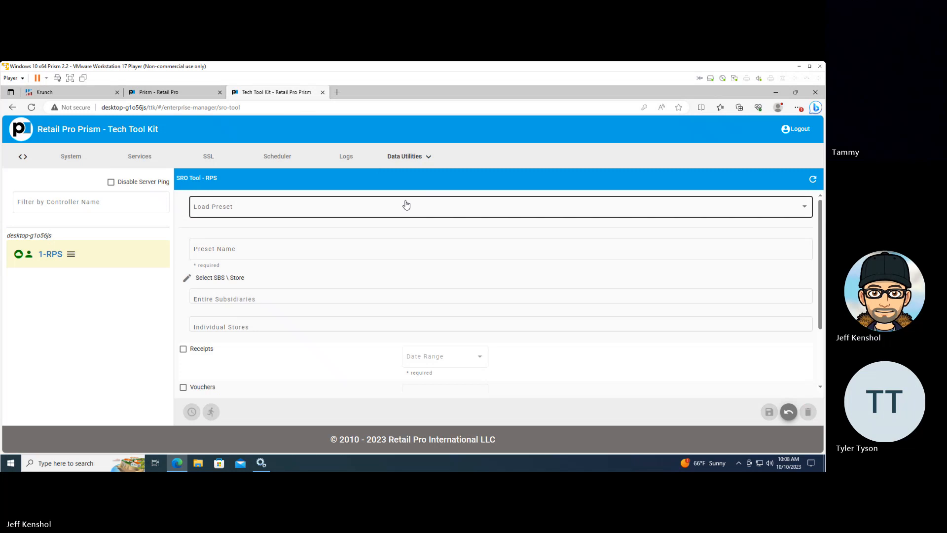
pyautogui.click(406, 206)
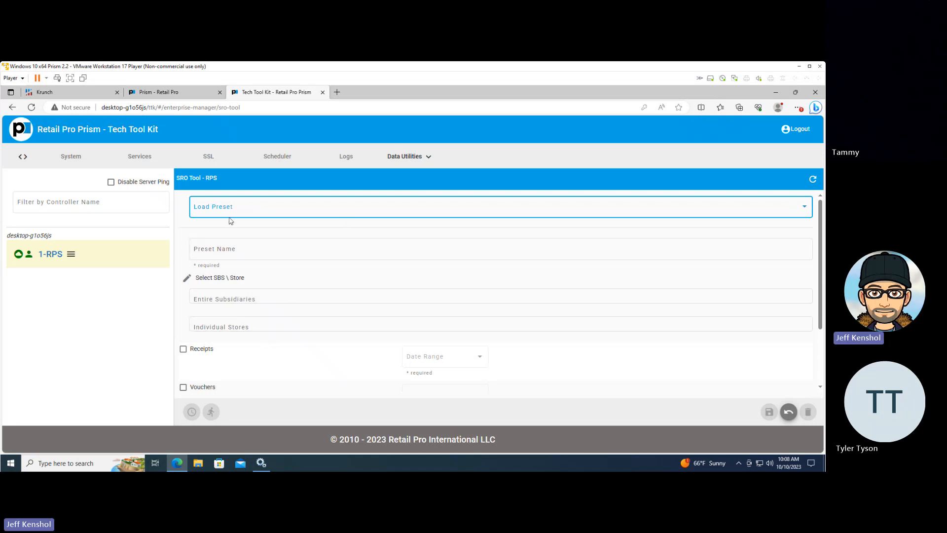
pyautogui.click(220, 249)
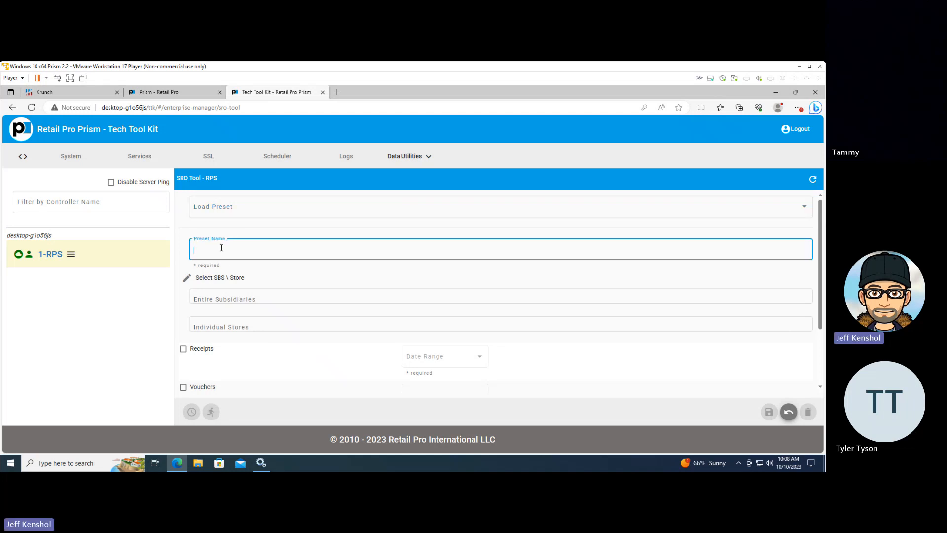
pyautogui.write('SRO90')
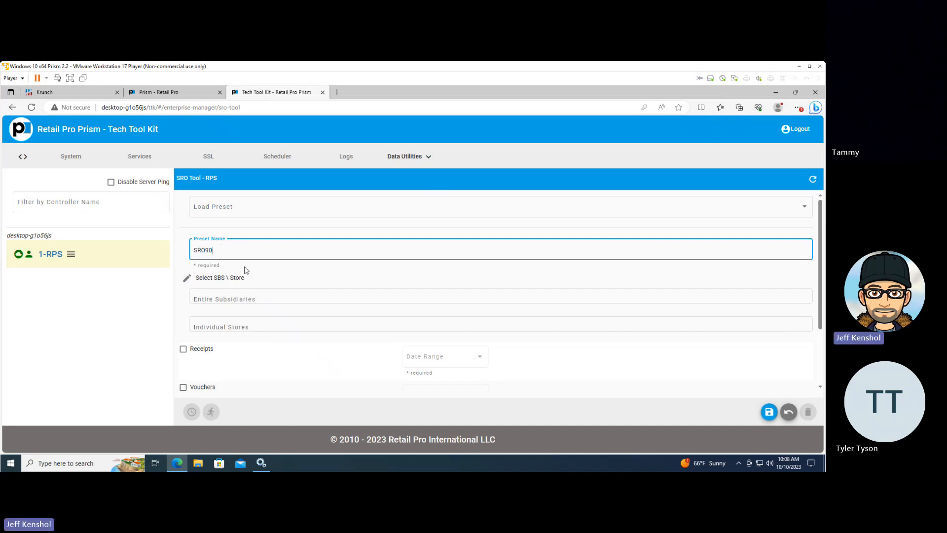
# Assign the entire subsidiary 1 - 001 to the SRO90 preset
pyautogui.click(187, 279)
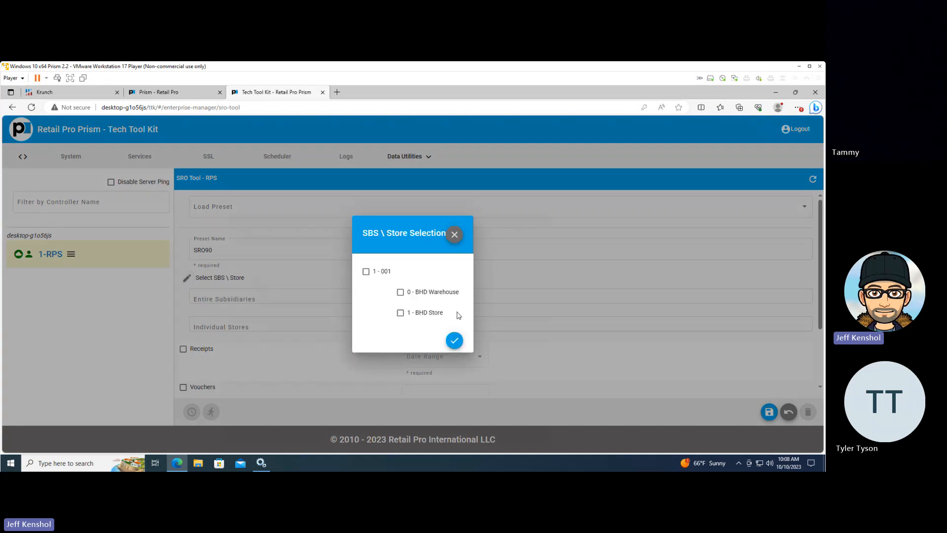
pyautogui.click(366, 271)
pyautogui.click(452, 340)
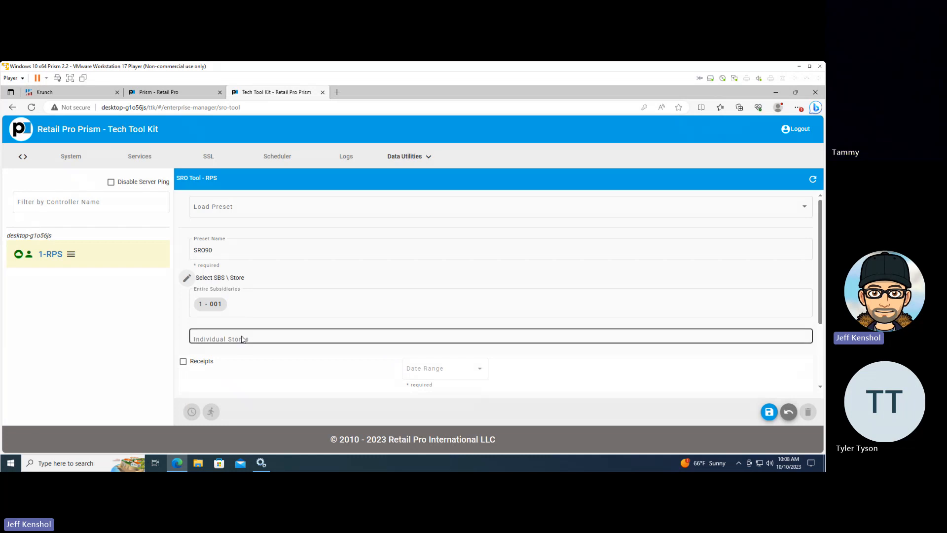
# Include receipts in the SRO90 preset with a dynamic date range of 90 days, starting 90 days ago
pyautogui.scroll(-2, 246, 353)
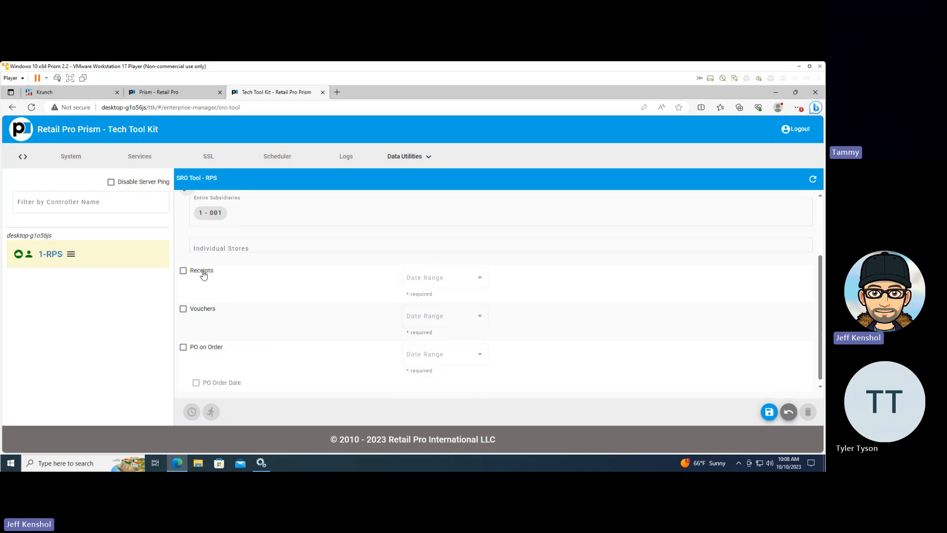
pyautogui.click(183, 271)
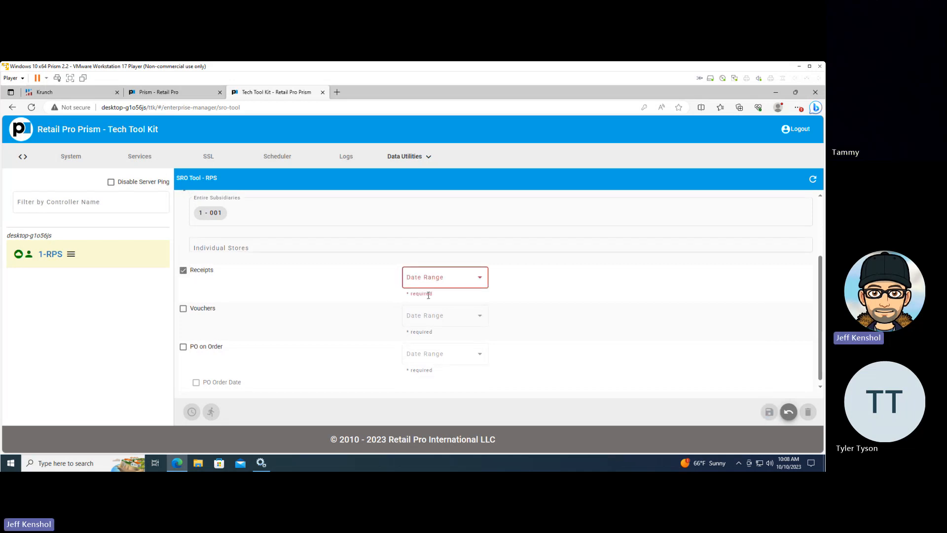
pyautogui.click(479, 277)
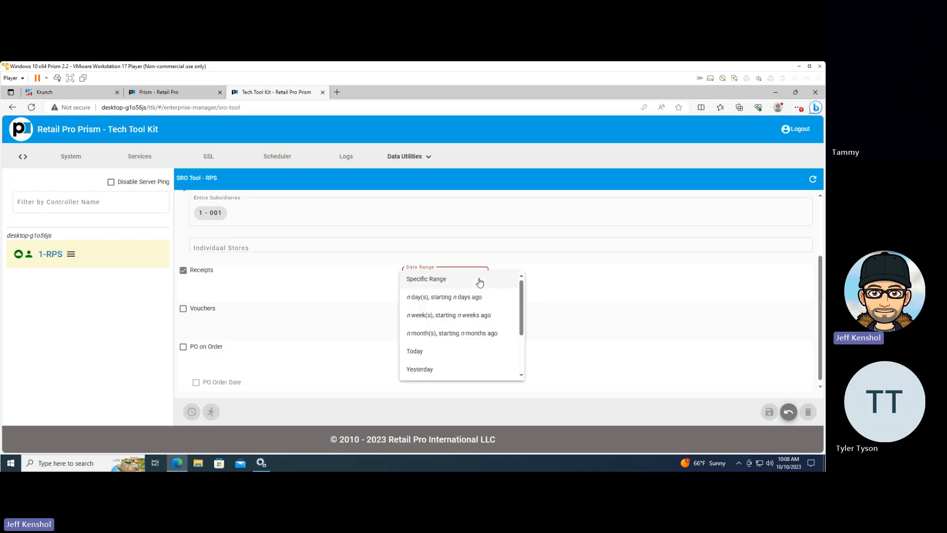
pyautogui.click(447, 298)
pyautogui.click(405, 278)
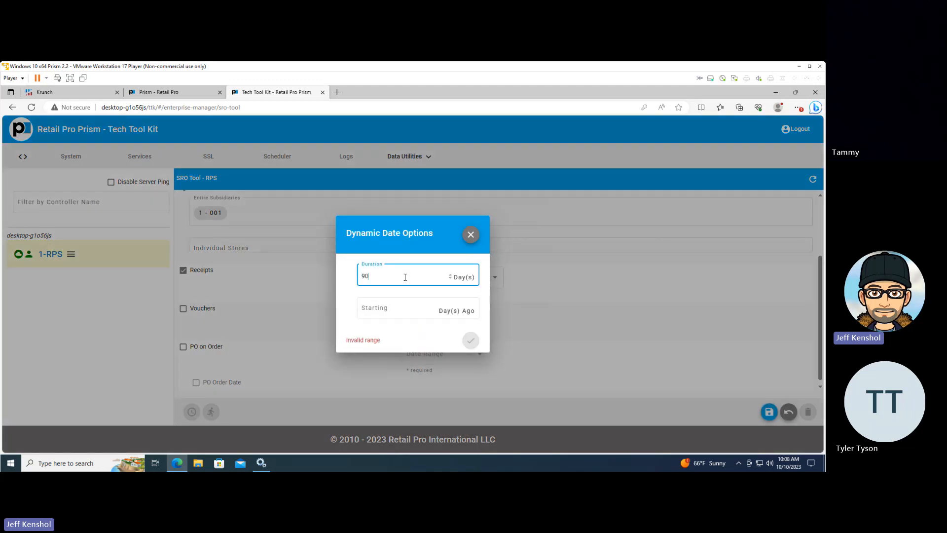
pyautogui.press('Tab')
pyautogui.write('90')
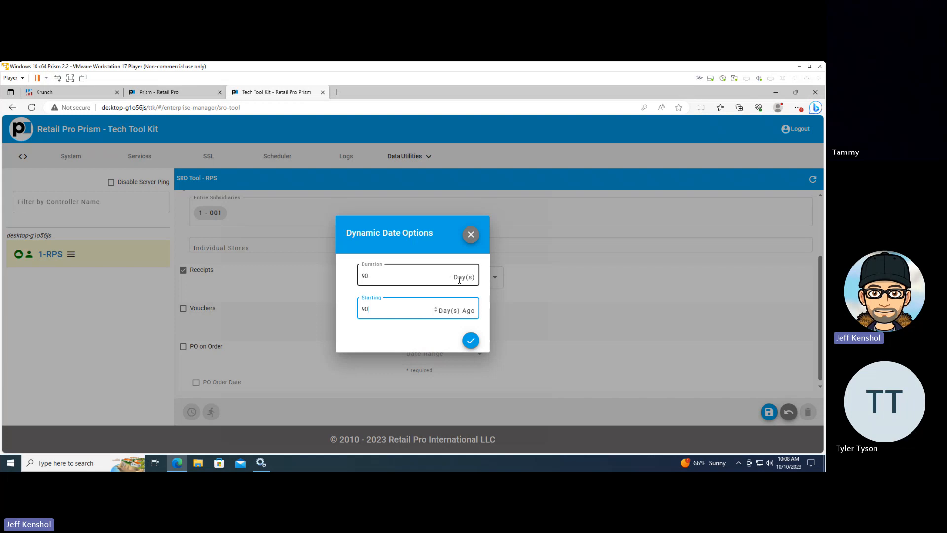
pyautogui.click(470, 340)
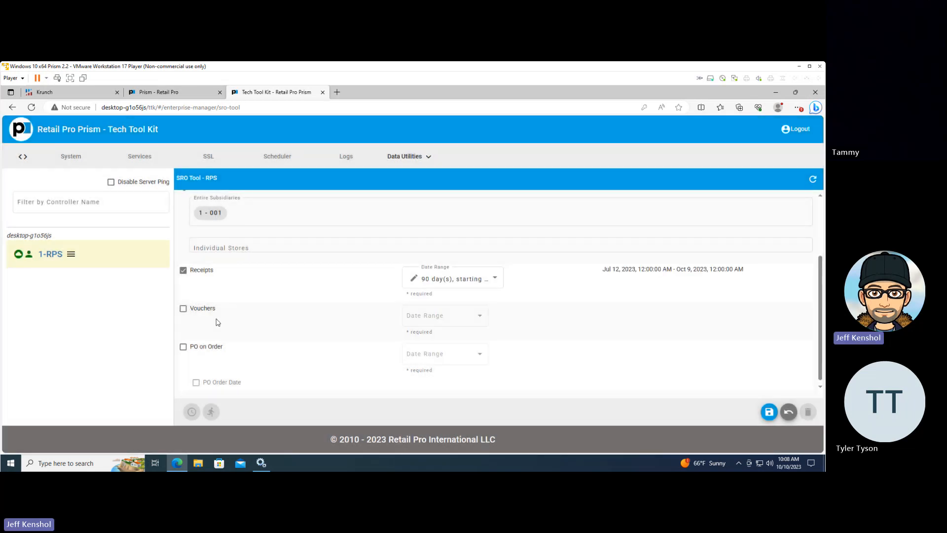
# Include vouchers in the preset with a dynamic date range of 90 days, starting 90 days ago
pyautogui.click(446, 321)
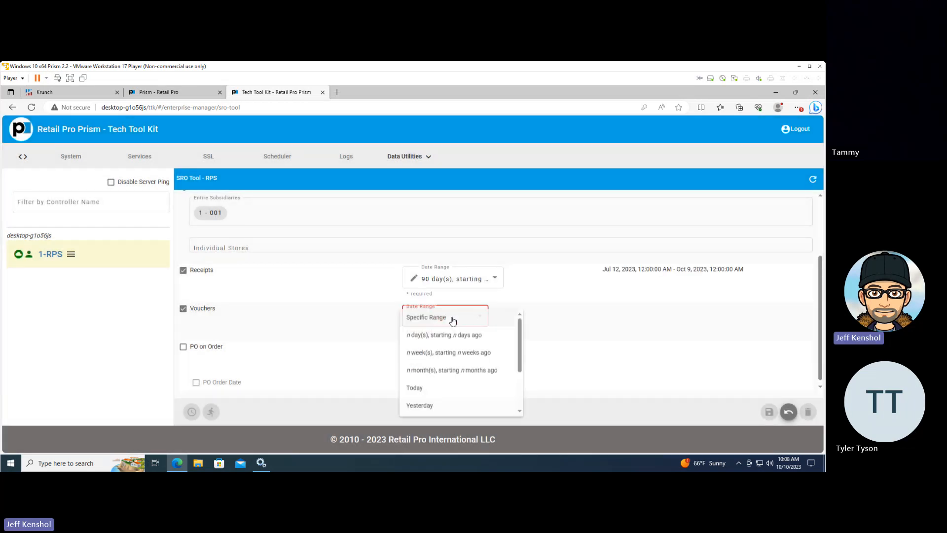
pyautogui.click(436, 335)
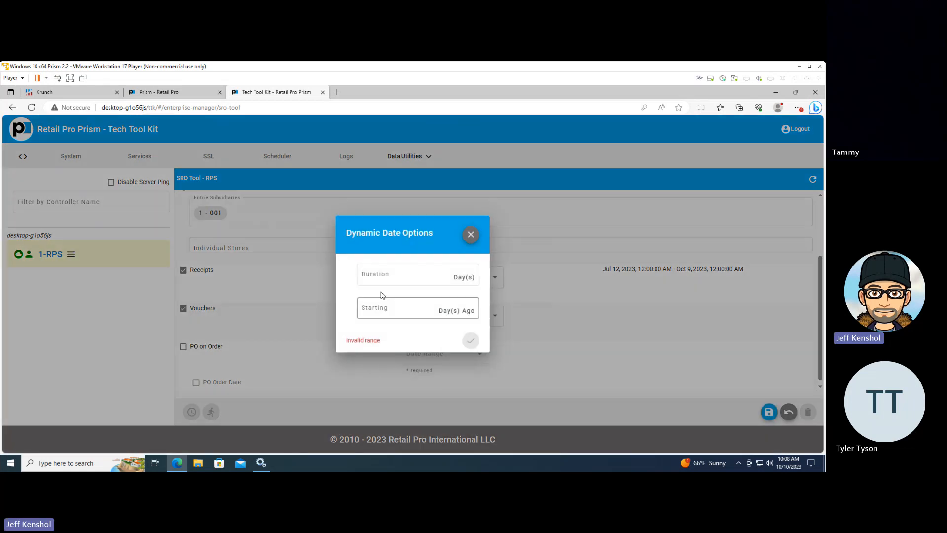
pyautogui.click(372, 273)
pyautogui.write('90')
pyautogui.press('Tab')
pyautogui.write('90')
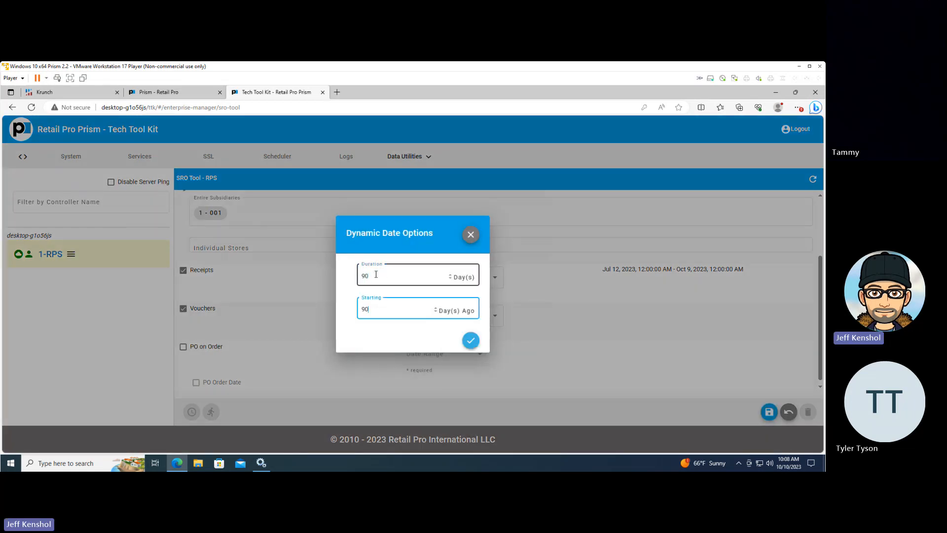
pyautogui.click(470, 341)
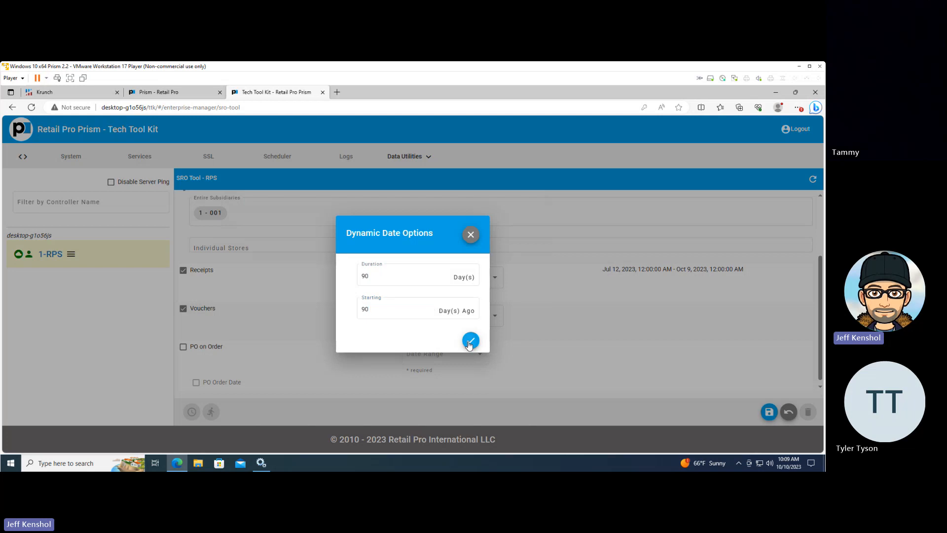
# Include PO on Order in the preset with a dynamic date range of 60 days, starting 30 days ago
pyautogui.click(182, 348)
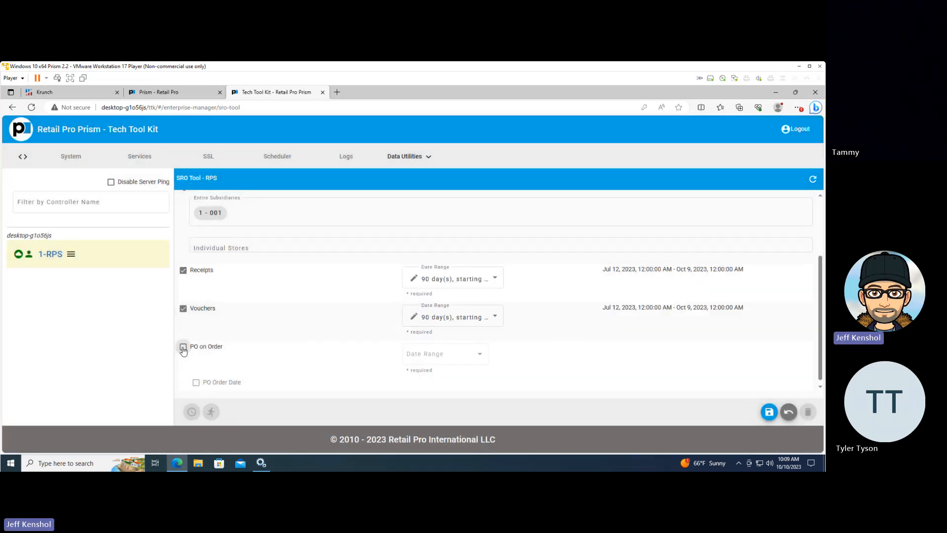
pyautogui.click(458, 358)
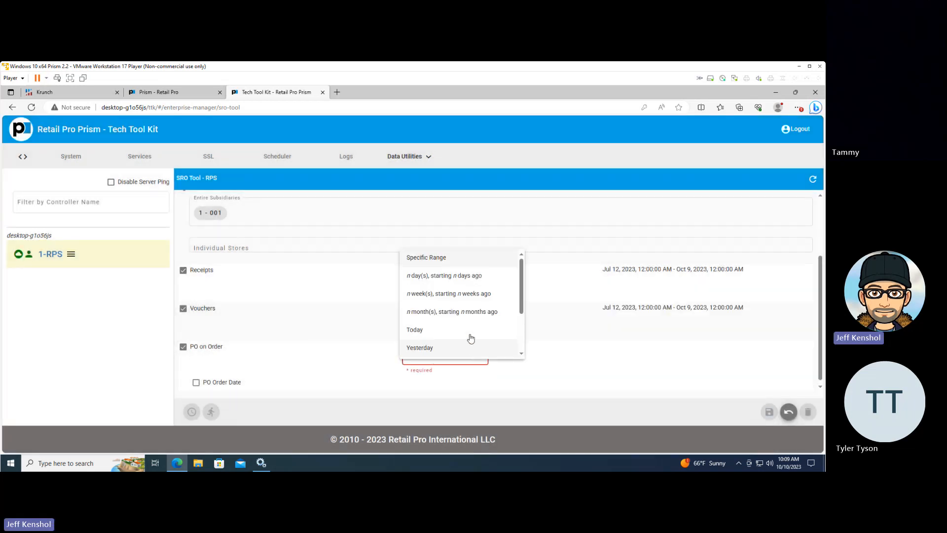
pyautogui.click(453, 279)
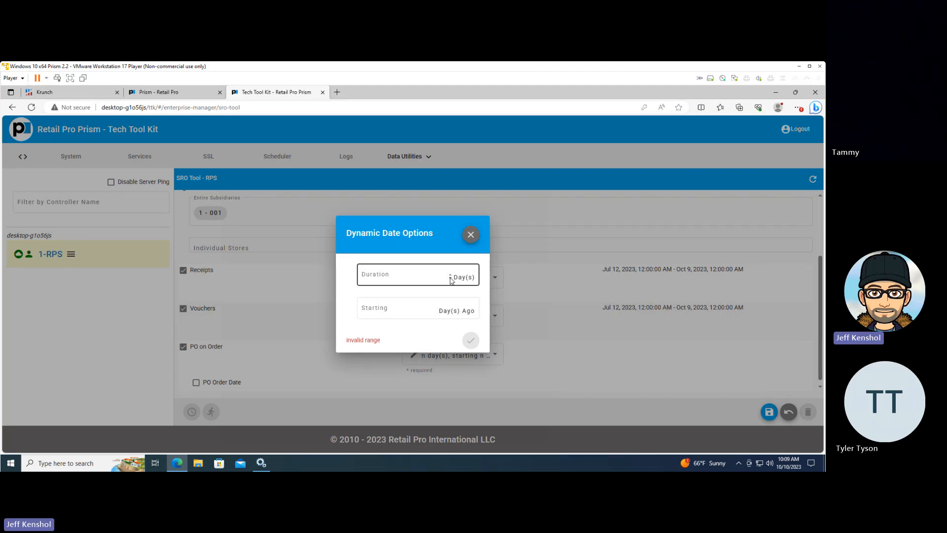
pyautogui.click(424, 278)
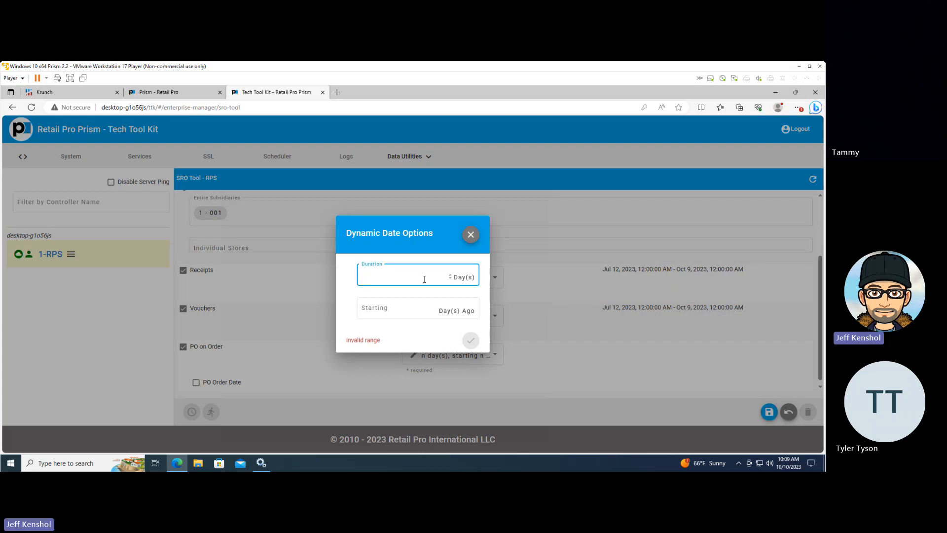
pyautogui.press('Tab')
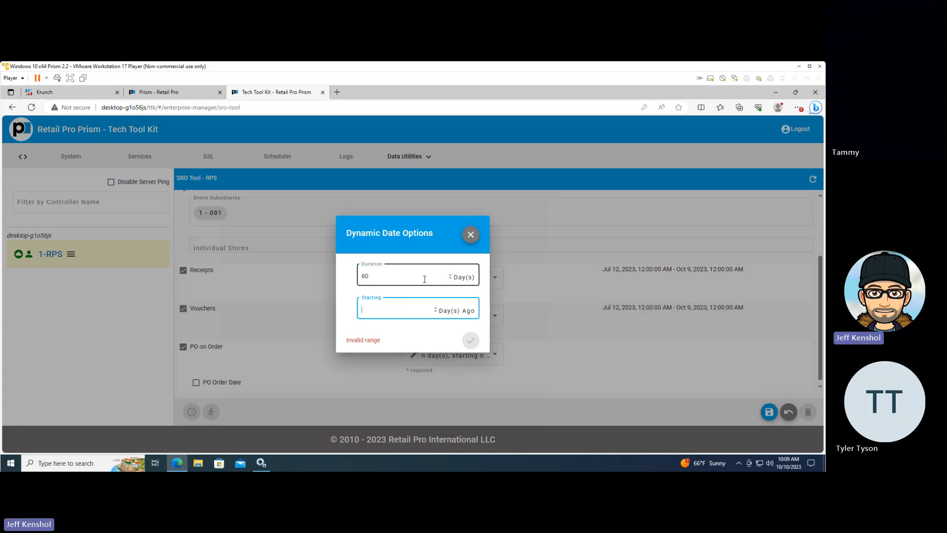
pyautogui.write('30')
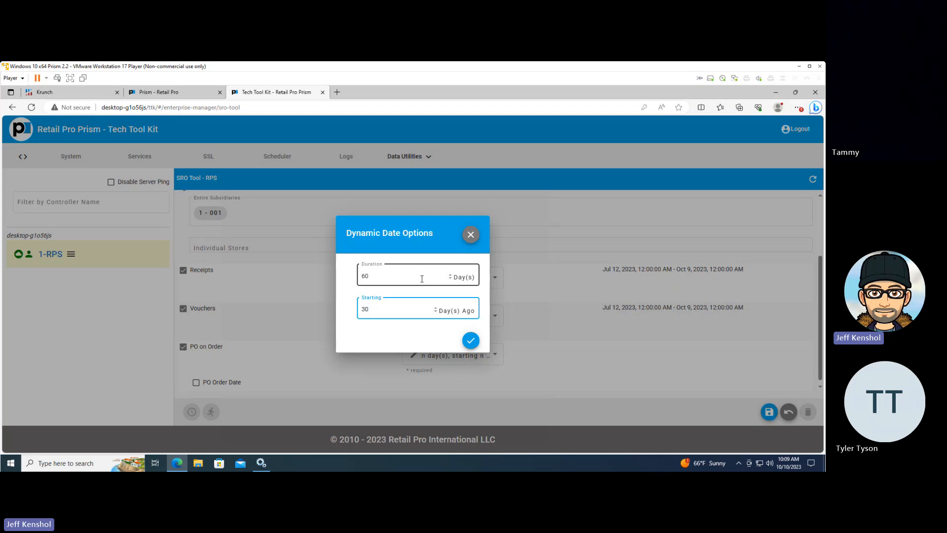
pyautogui.click(471, 341)
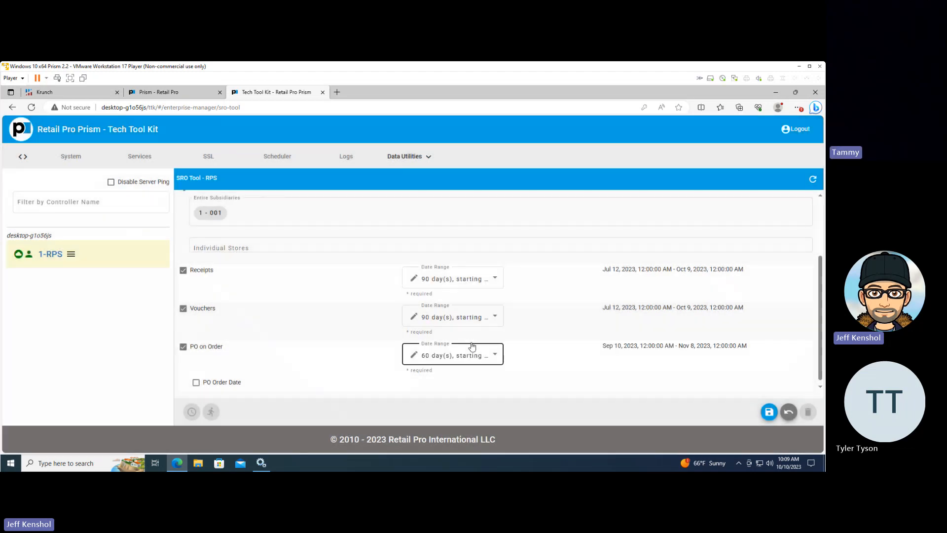
# Save the SRO90 preset and check for it among the presets available to load
pyautogui.scroll(-1, 556, 359)
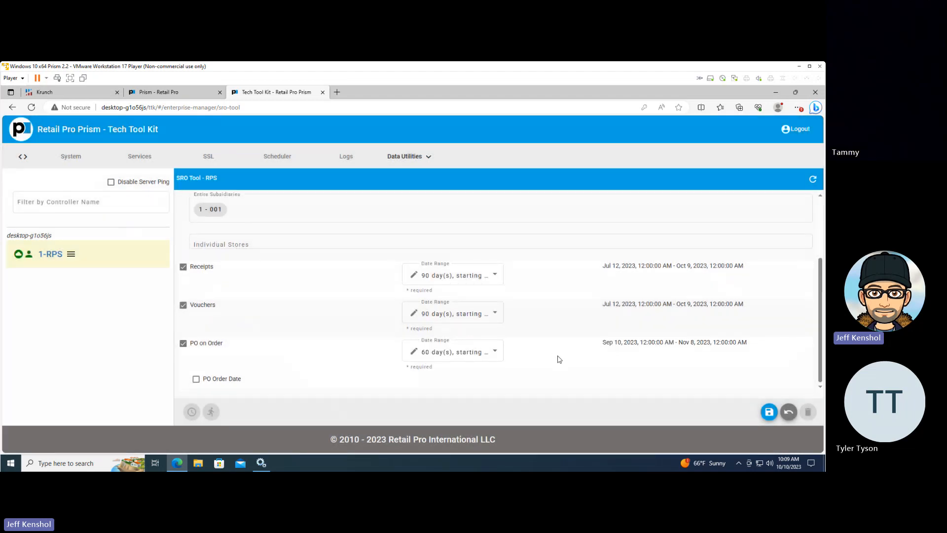
pyautogui.click(768, 417)
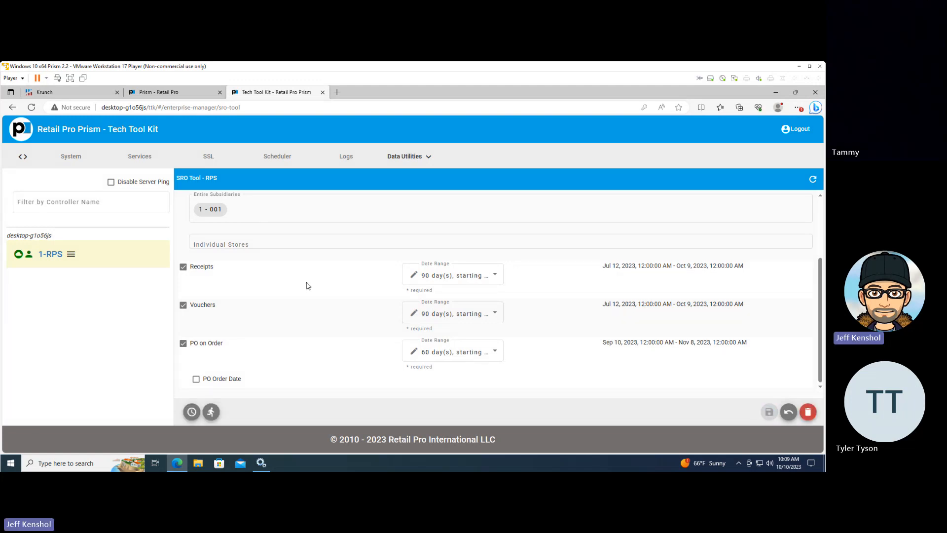
pyautogui.scroll(2, 307, 284)
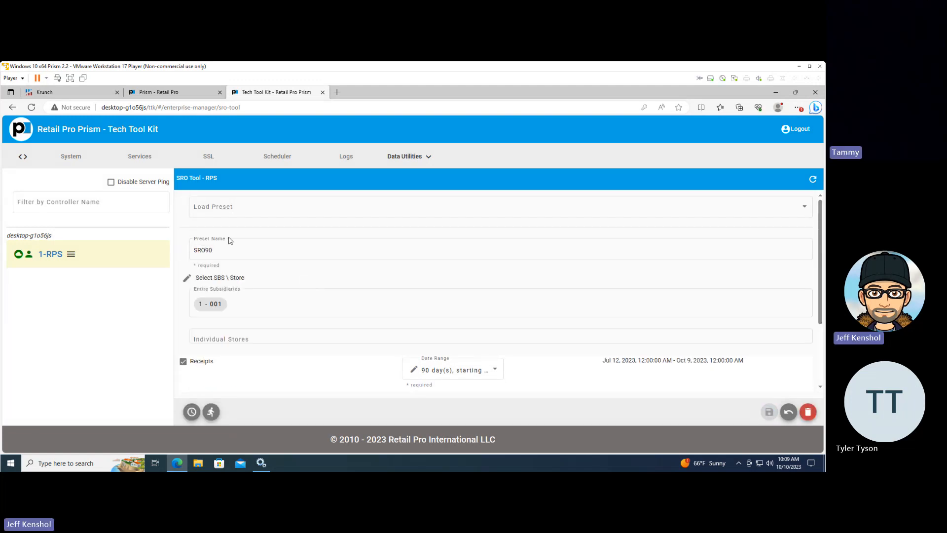
pyautogui.click(247, 214)
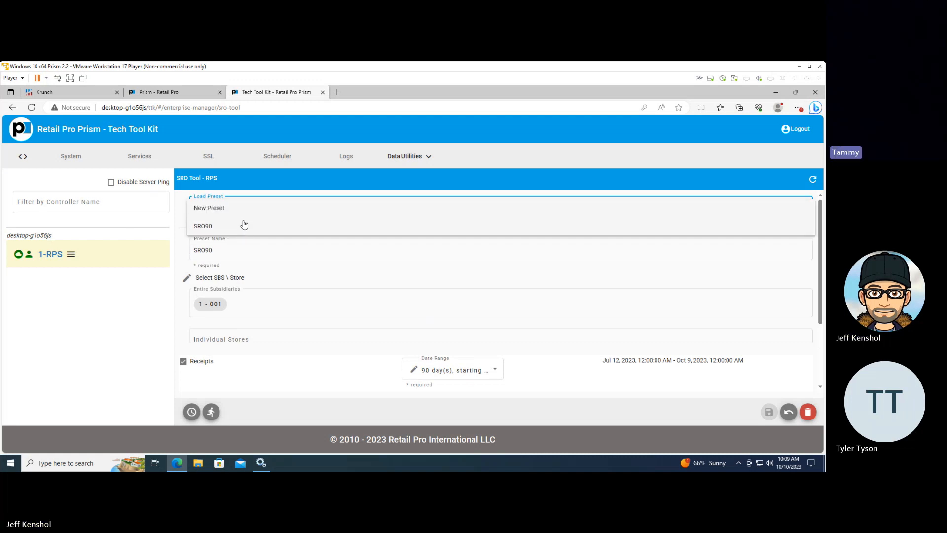
pyautogui.click(241, 251)
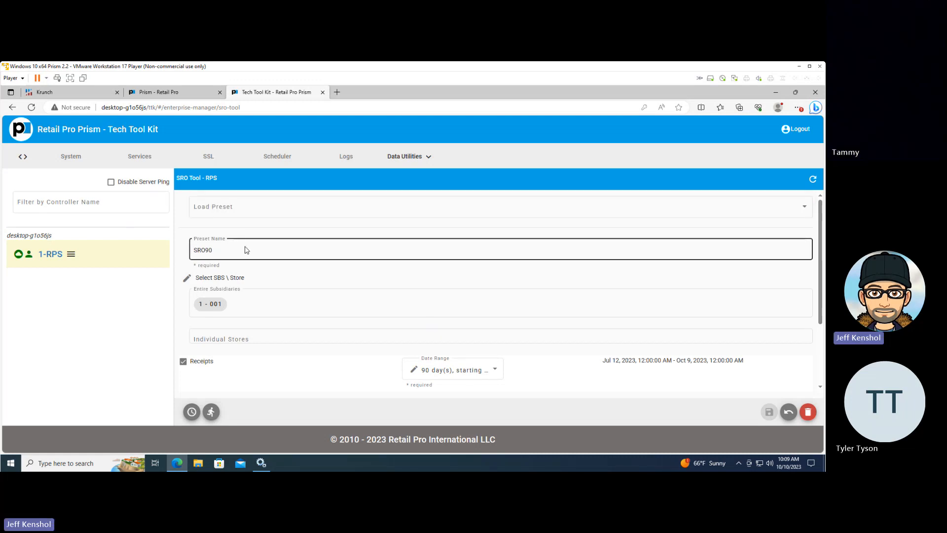
pyautogui.click(245, 249)
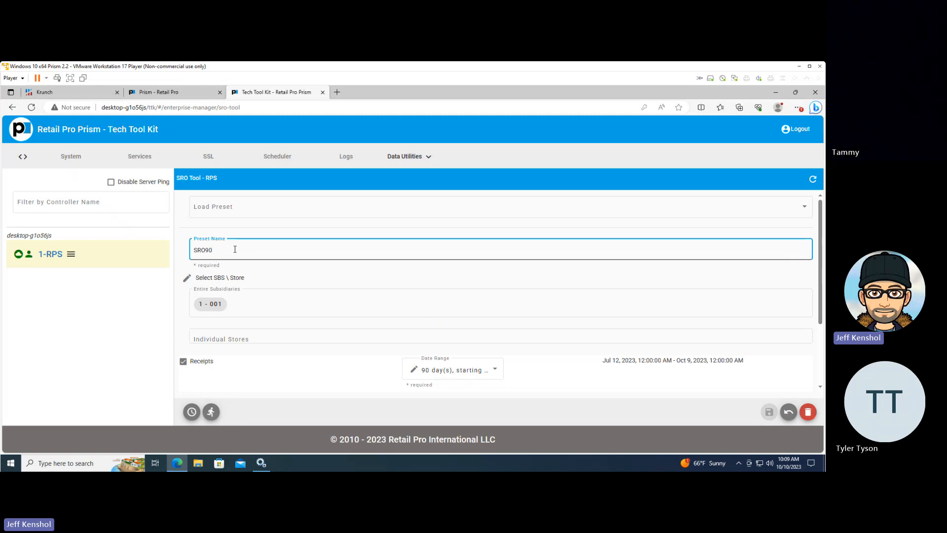
pyautogui.press('BackSpace')
pyautogui.press('BackSpace')
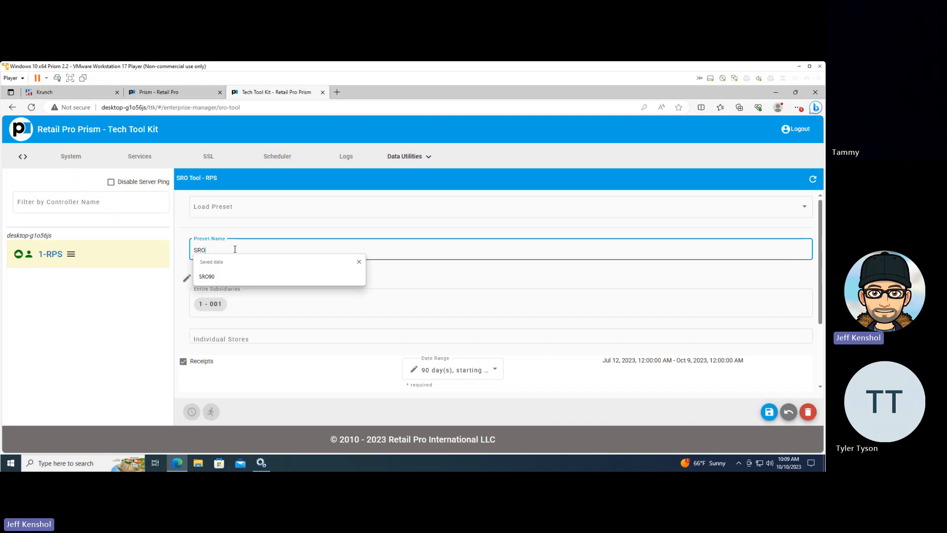
pyautogui.write('365')
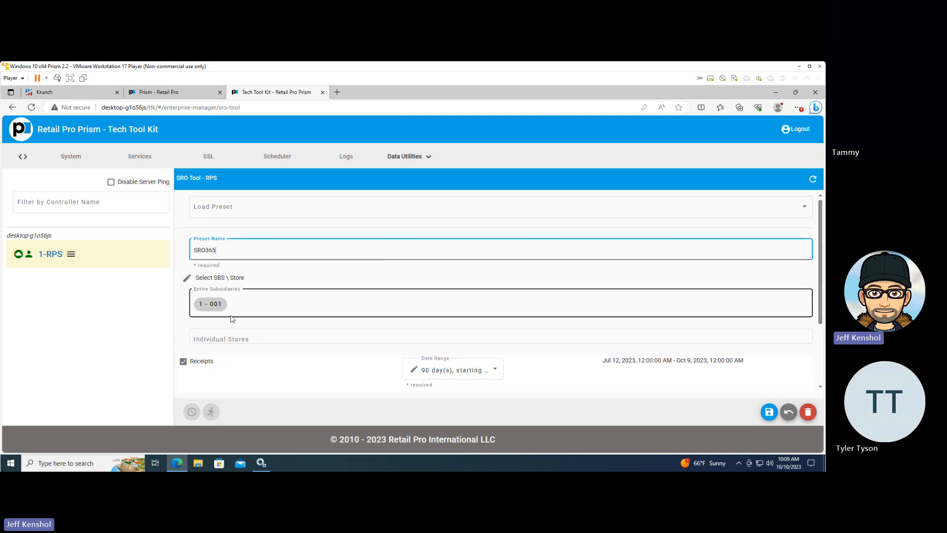
pyautogui.scroll(-2, 296, 306)
pyautogui.click(476, 279)
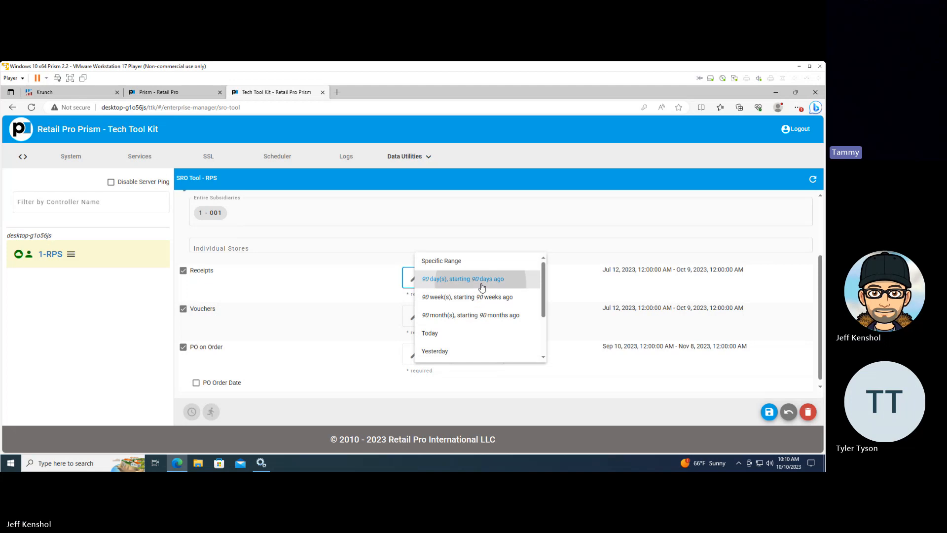
pyautogui.click(482, 286)
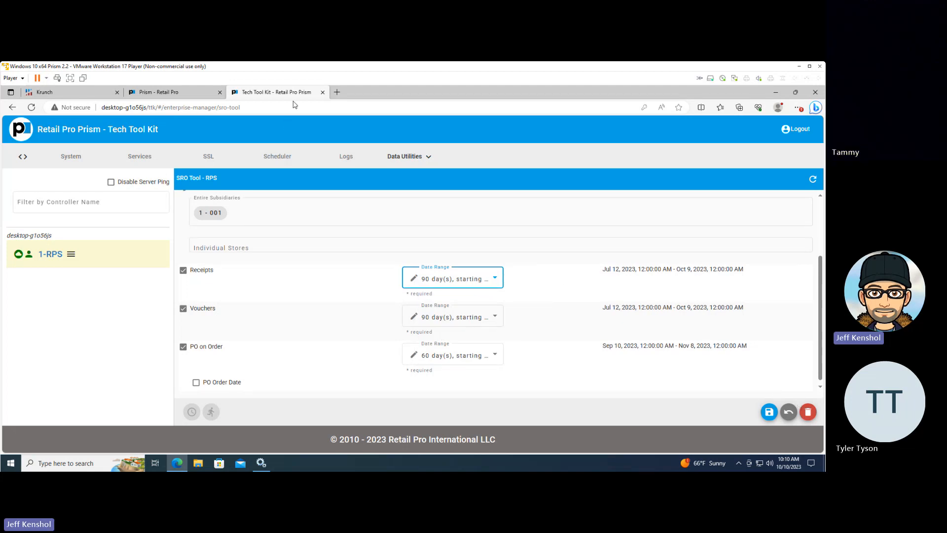
pyautogui.click(323, 92)
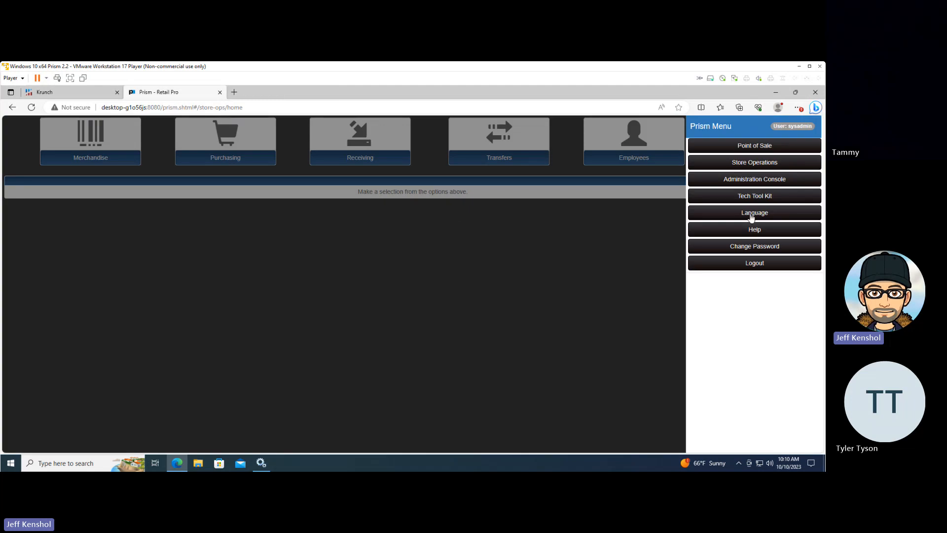
# Reopen the Tech Tool Kit from the Prism menu and sign in with the administrator's saved username and password
pyautogui.click(747, 196)
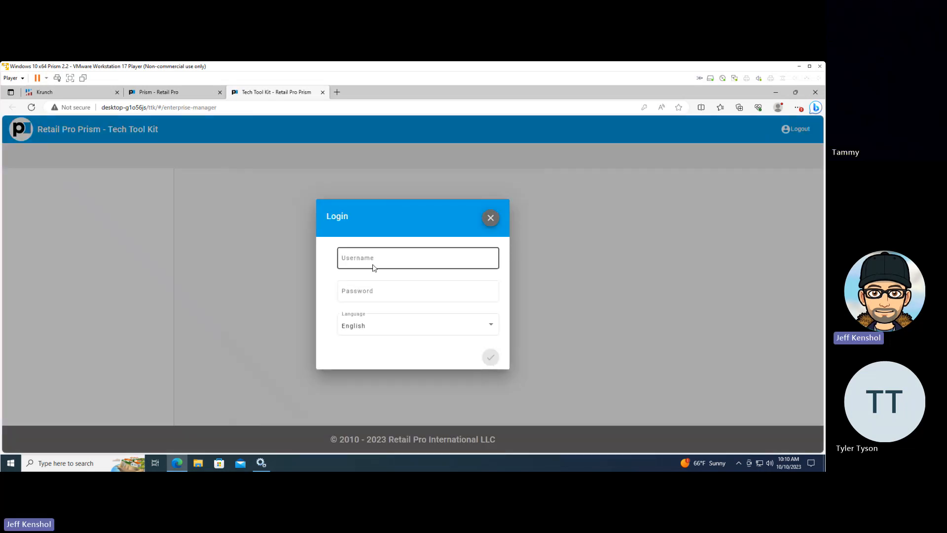
pyautogui.click(373, 268)
pyautogui.click(387, 289)
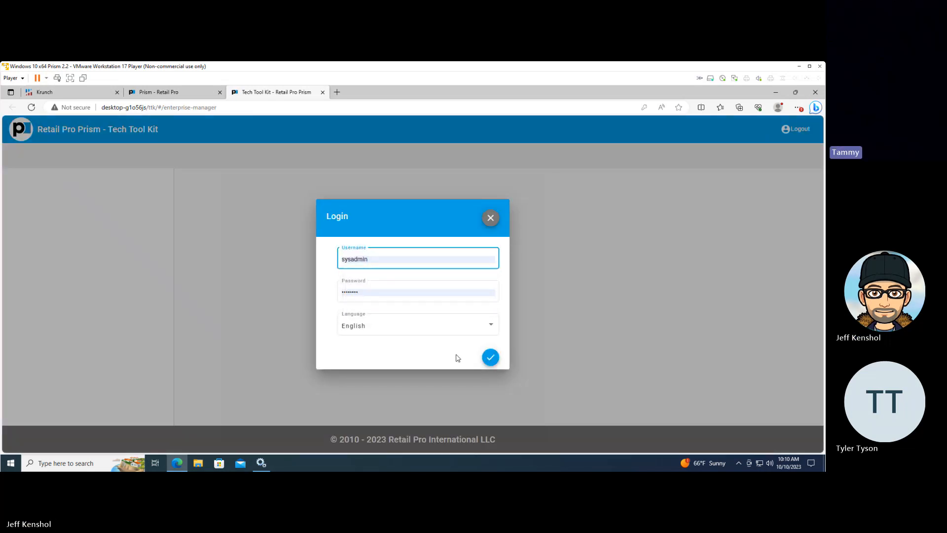
pyautogui.click(492, 357)
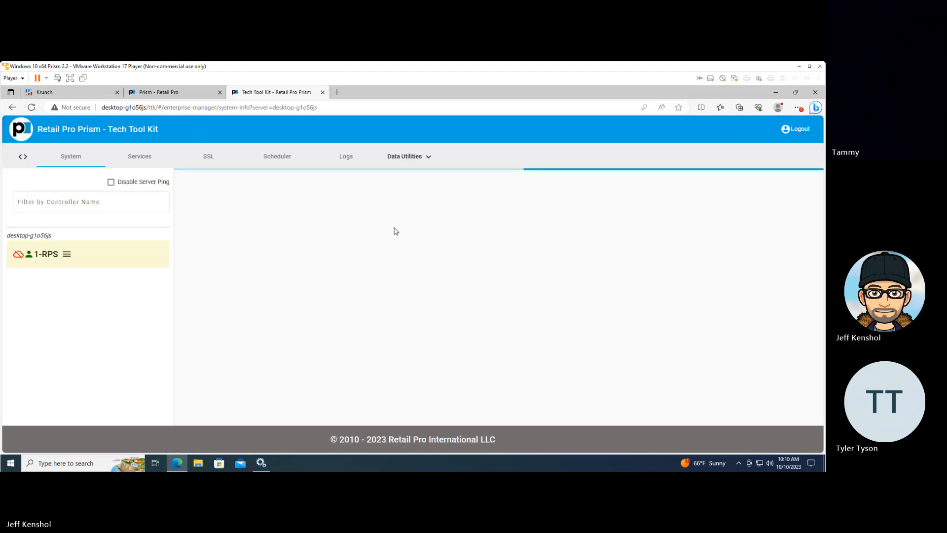
# Open the SRO Tool data utility and name a new preset SRO365
pyautogui.click(408, 157)
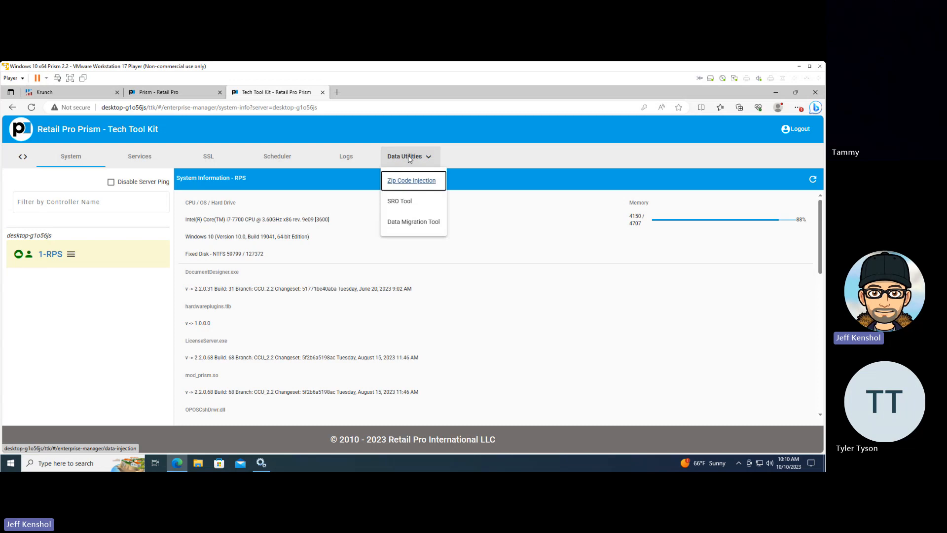
pyautogui.click(395, 201)
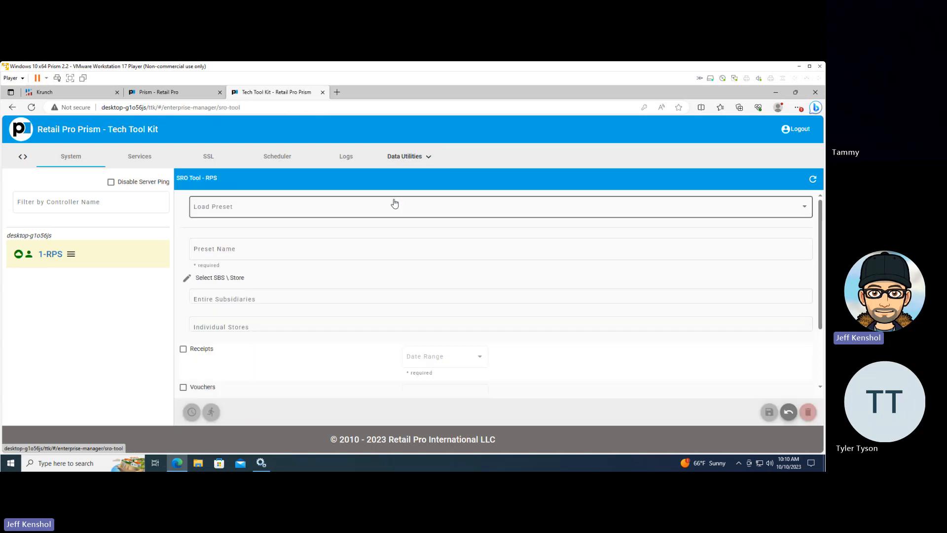
pyautogui.click(231, 248)
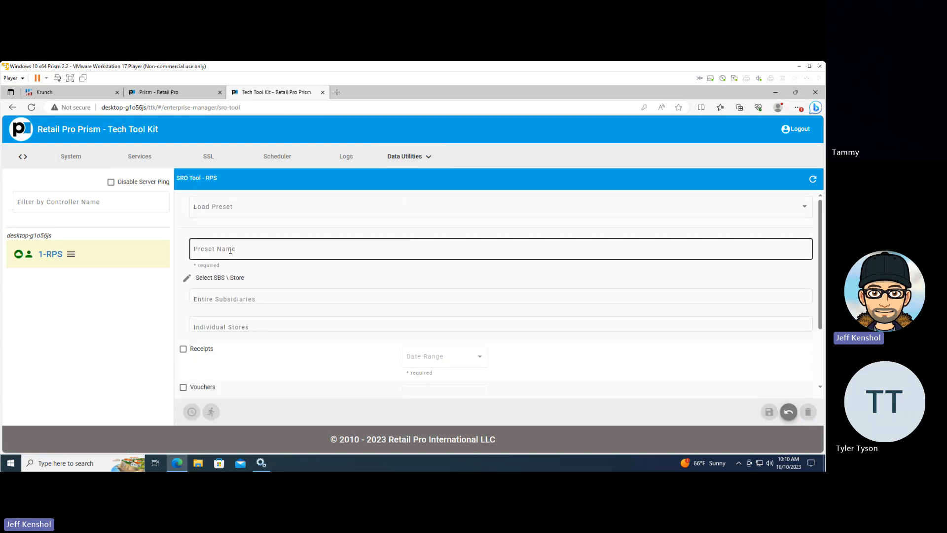
pyautogui.click(230, 250)
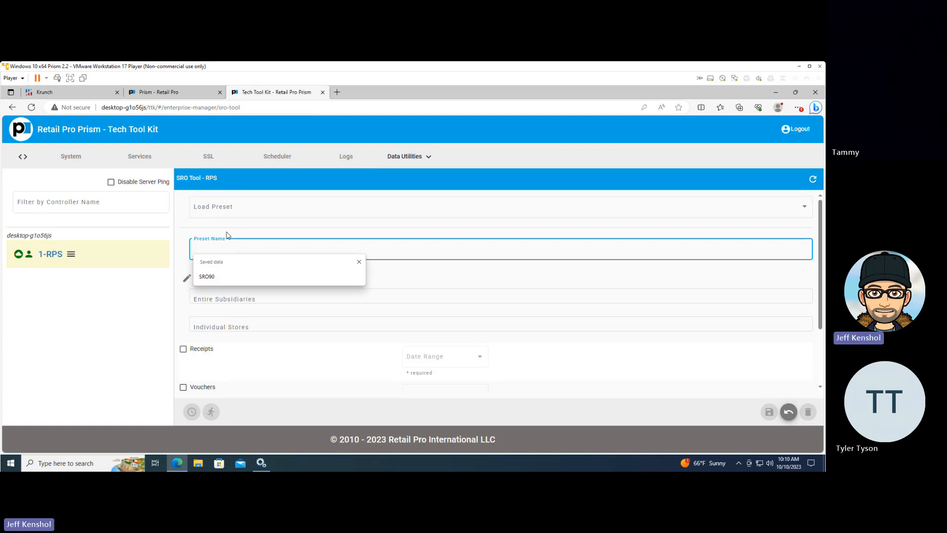
pyautogui.write('SRO')
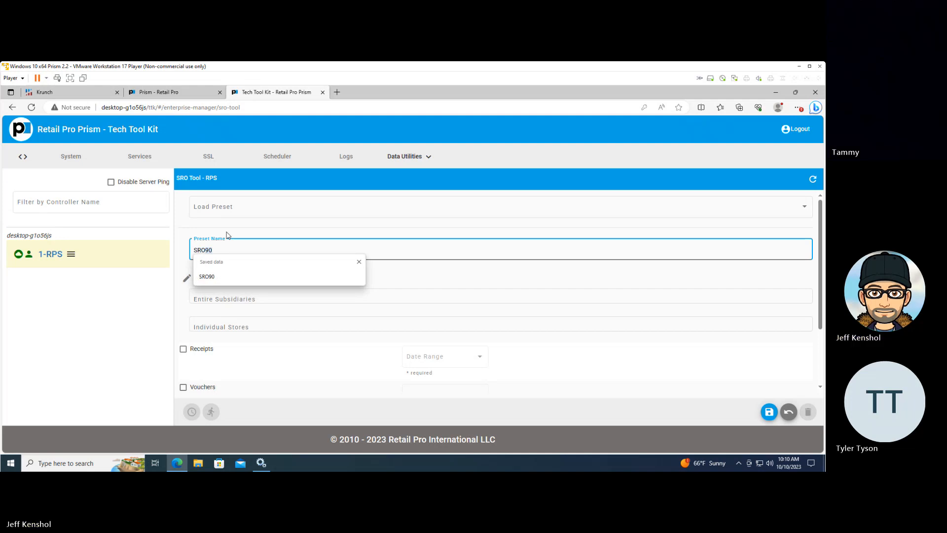
pyautogui.write('365')
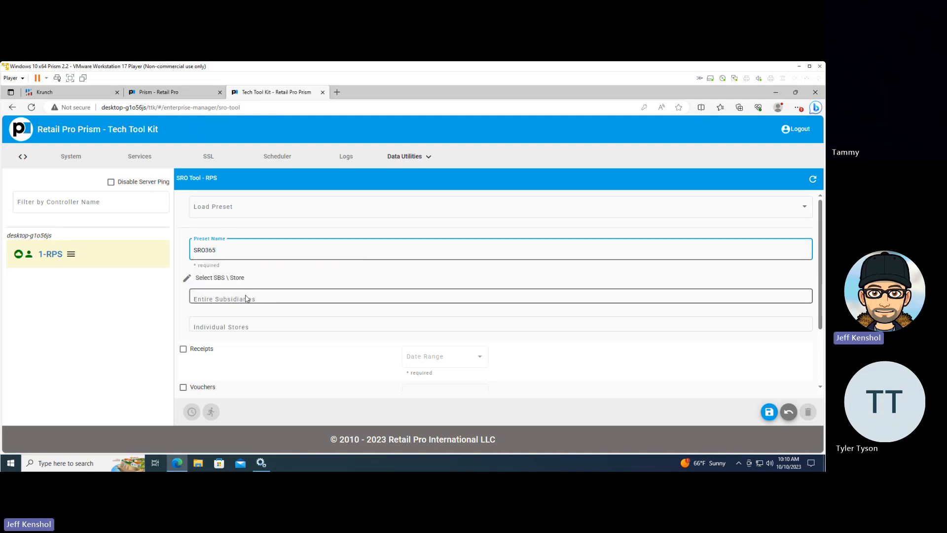
# Assign the entire subsidiary 1 - 001, including all its stores, to the SRO365 preset
pyautogui.click(187, 279)
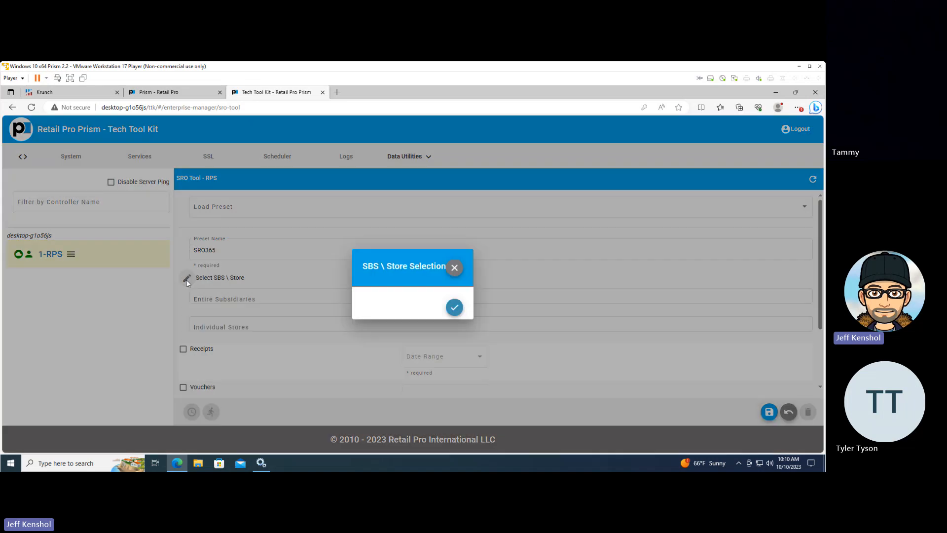
pyautogui.click(366, 271)
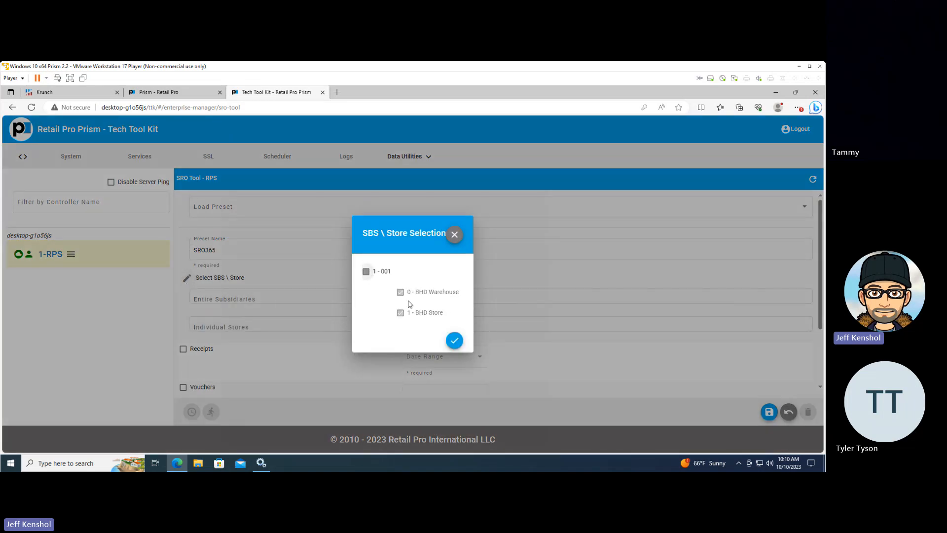
pyautogui.click(452, 341)
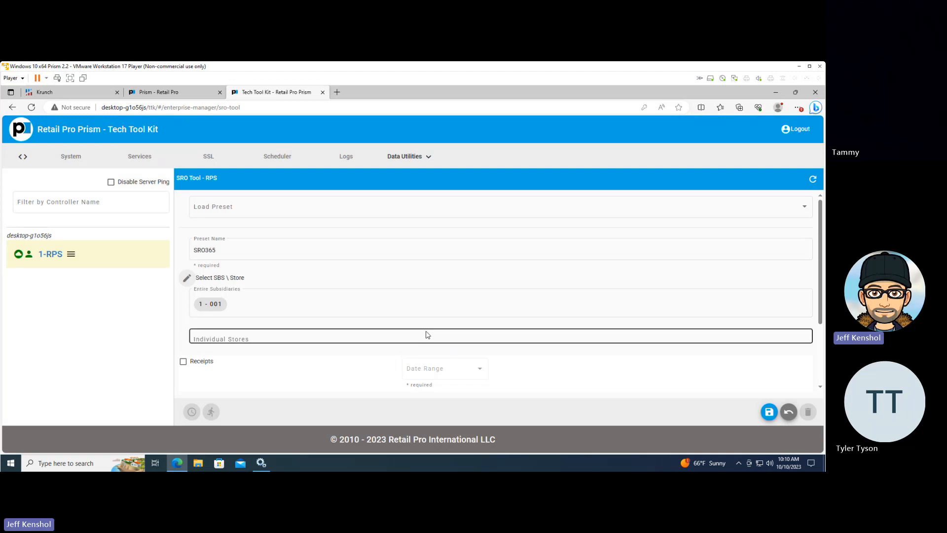
# Include receipts in the SRO365 preset with a dynamic date range of 365 days, starting 365 days ago
pyautogui.scroll(-1, 282, 370)
pyautogui.scroll(-2, 283, 370)
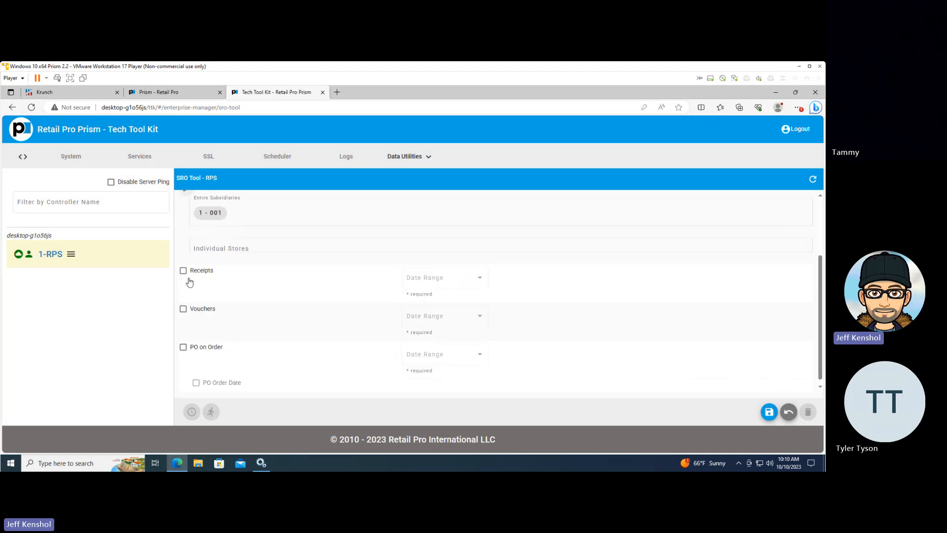
pyautogui.click(183, 270)
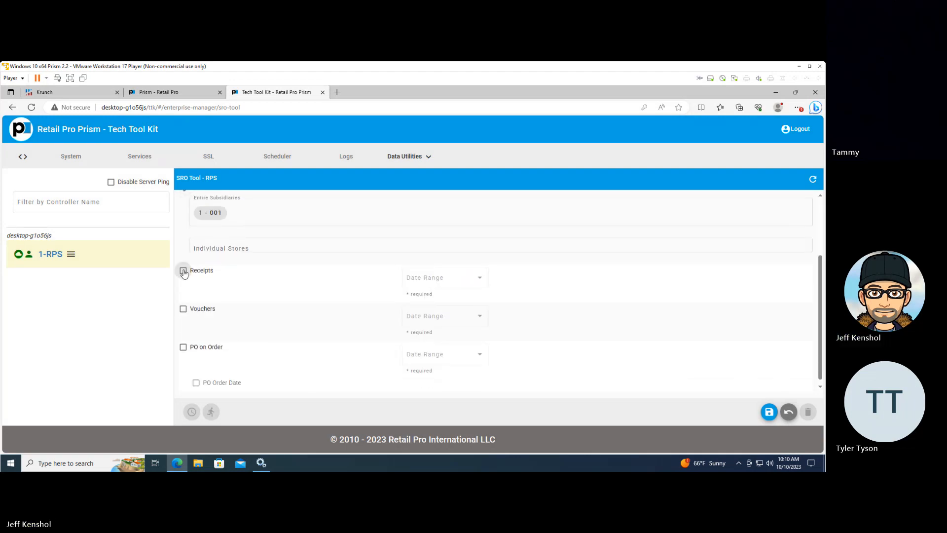
pyautogui.click(447, 287)
pyautogui.click(446, 297)
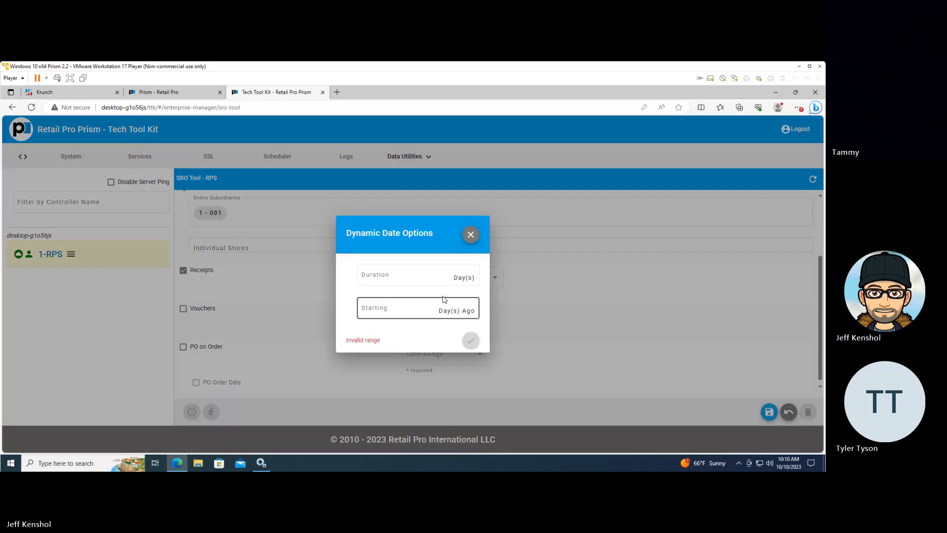
pyautogui.click(396, 275)
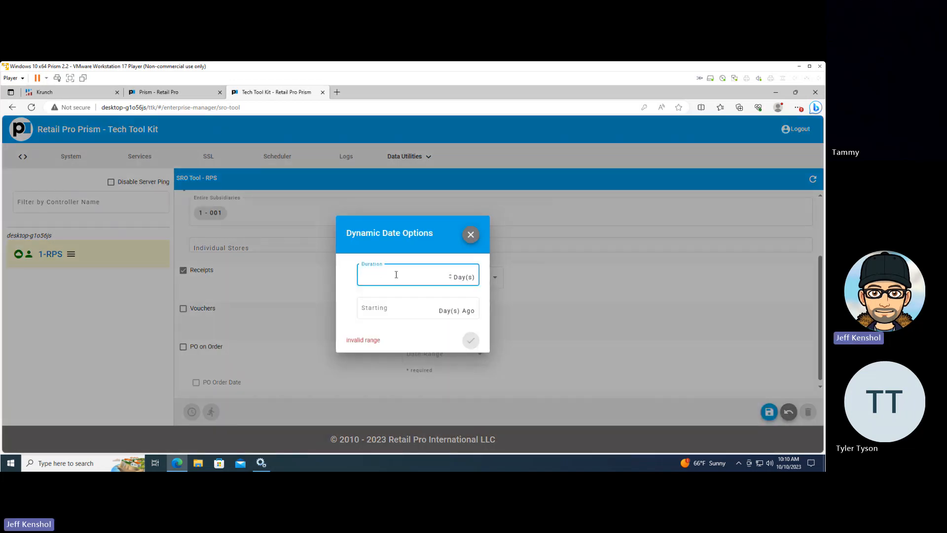
pyautogui.write('365')
pyautogui.press('Tab')
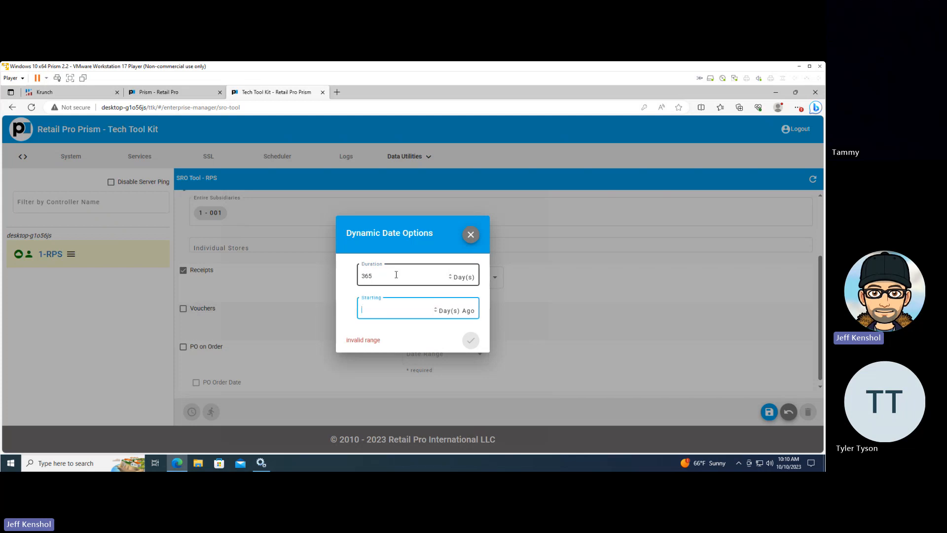
pyautogui.write('365')
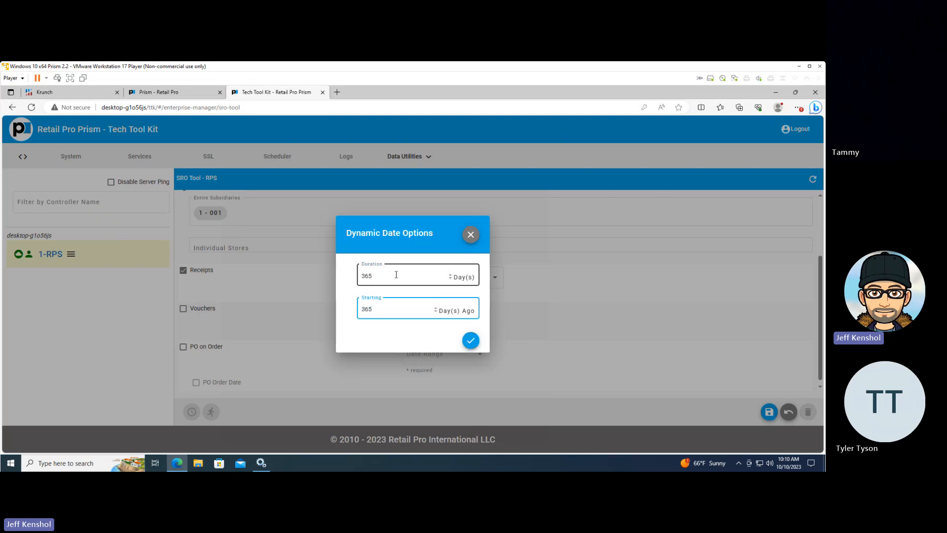
pyautogui.click(471, 340)
# Include vouchers in the SRO365 preset with a dynamic date range of 365 days, starting 365 days ago
pyautogui.click(183, 308)
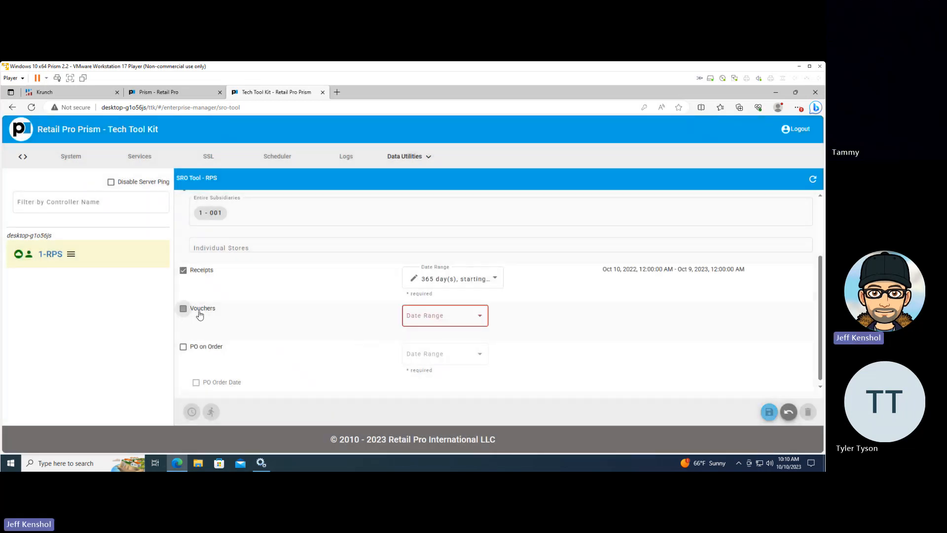
pyautogui.click(427, 316)
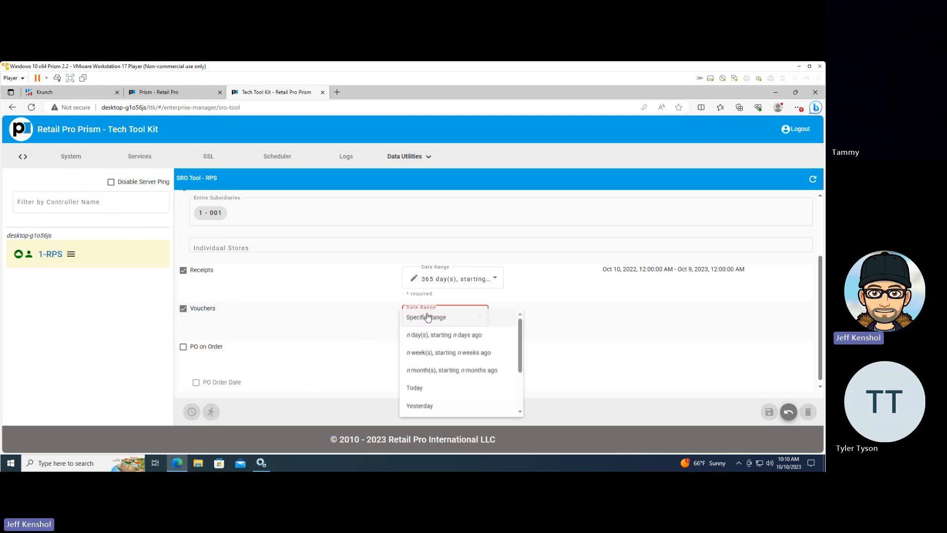
pyautogui.click(434, 338)
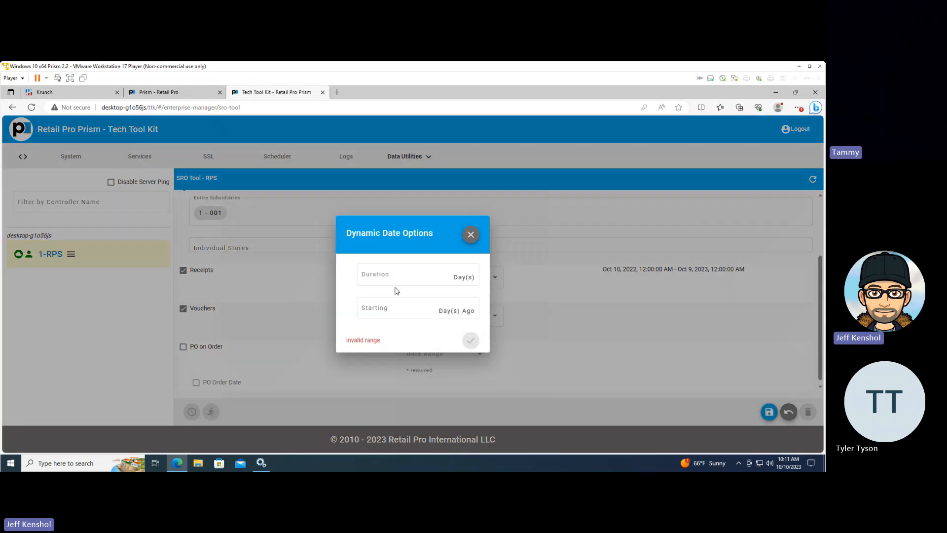
pyautogui.click(394, 284)
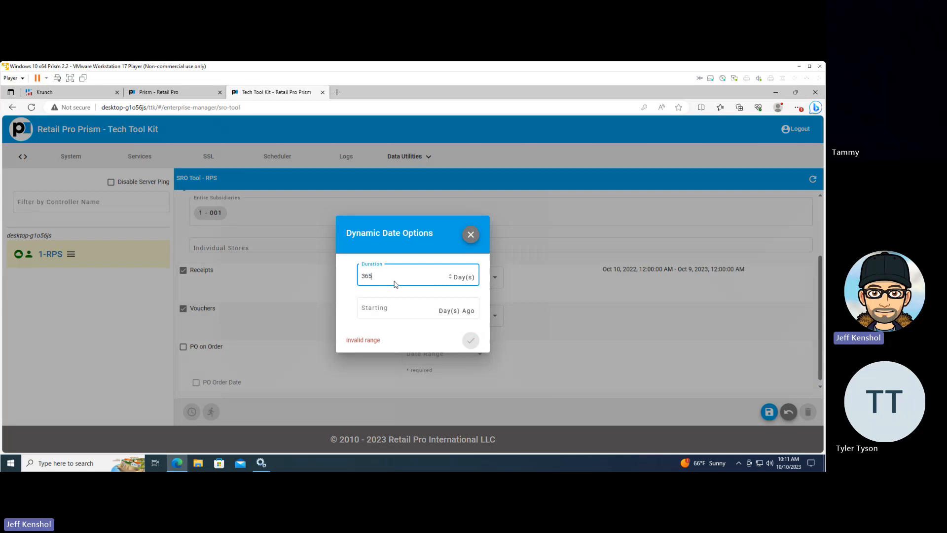
pyautogui.press('Tab')
pyautogui.write('365')
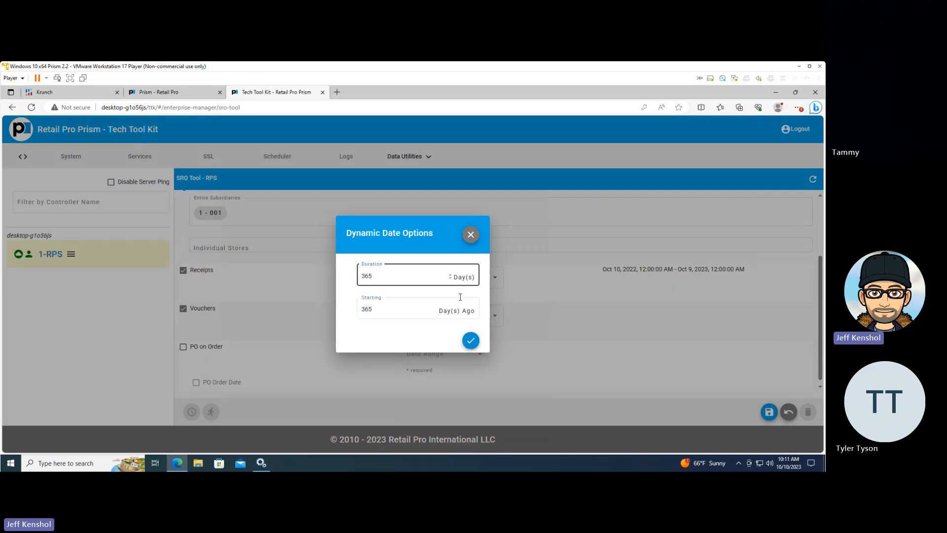
pyautogui.click(471, 341)
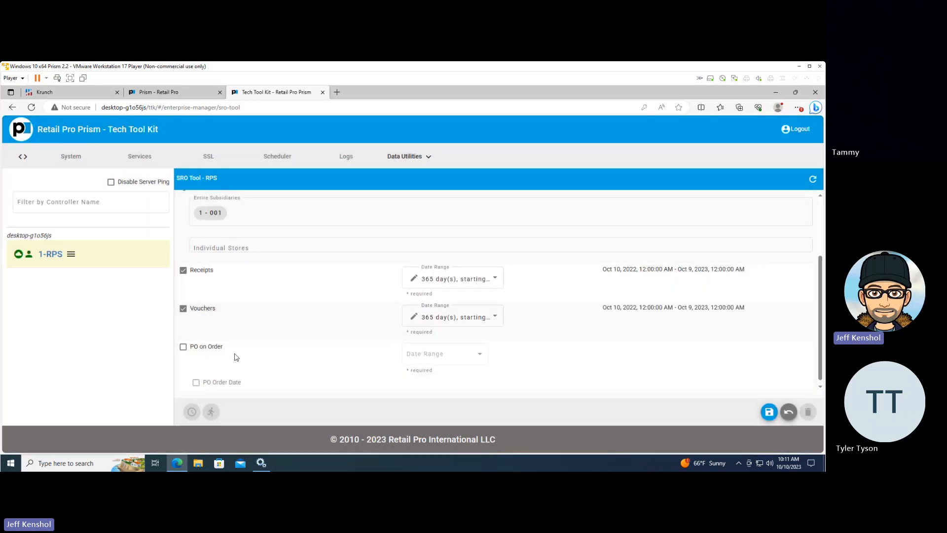
# Include PO on Order in the SRO365 preset with a dynamic date range of 60 days, starting 30 days ago
pyautogui.click(183, 347)
pyautogui.click(456, 354)
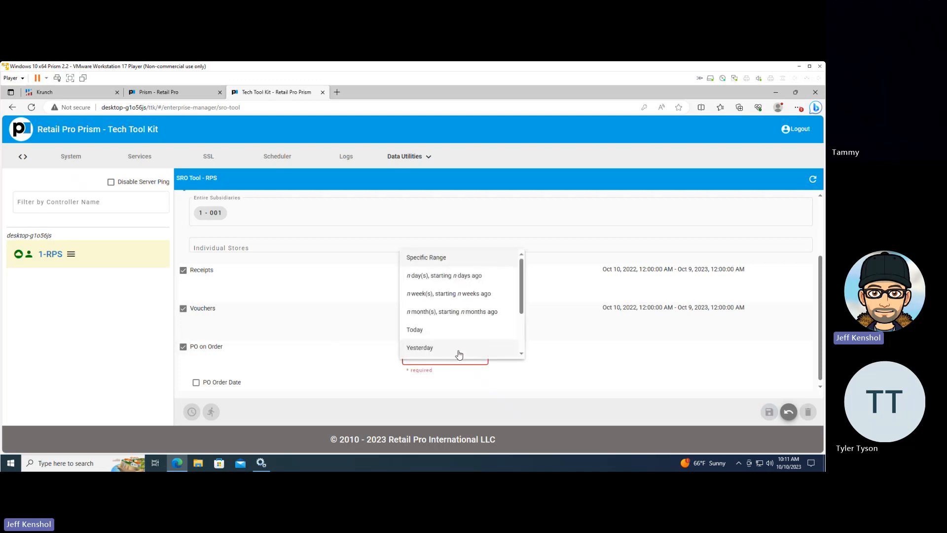
pyautogui.click(447, 279)
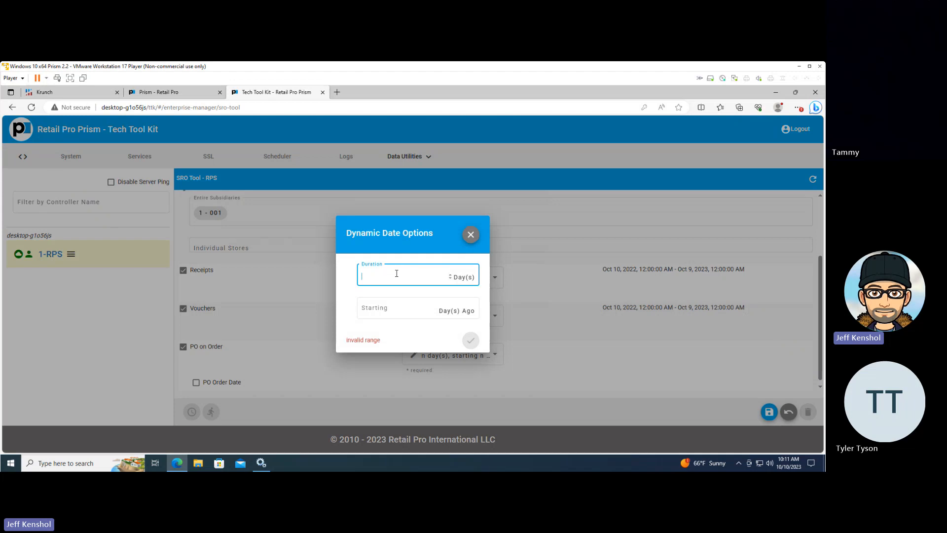
pyautogui.write('60')
pyautogui.press('Tab')
pyautogui.write('30')
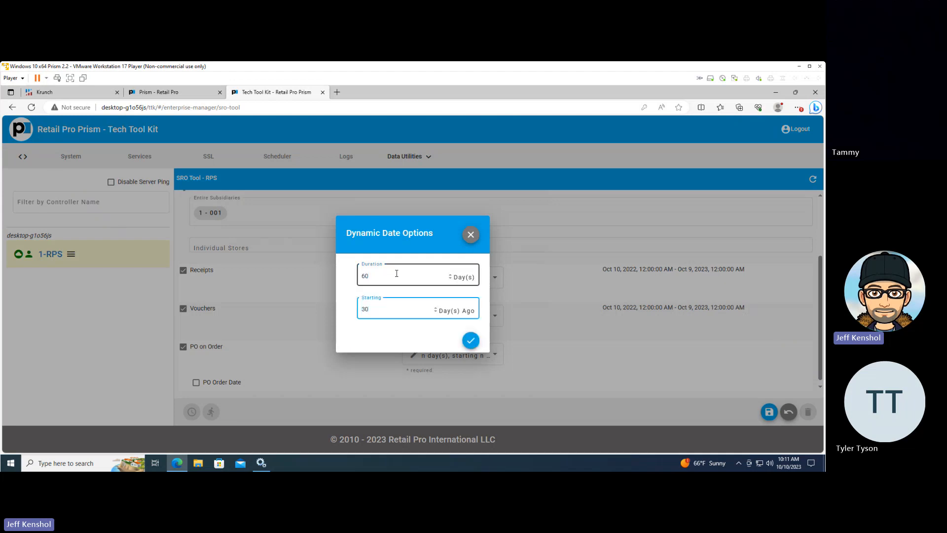
pyautogui.click(471, 340)
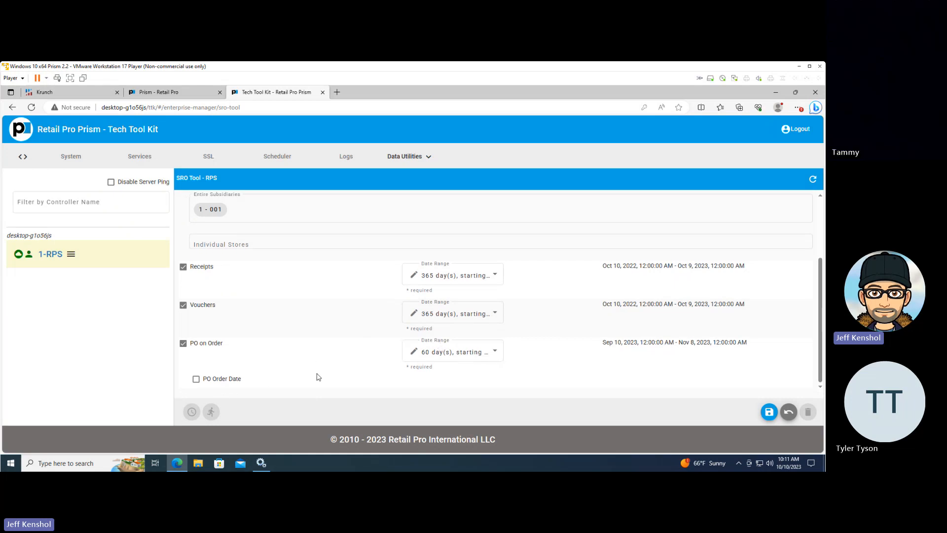
# Save the SRO365 preset and run its SRO process
pyautogui.click(766, 413)
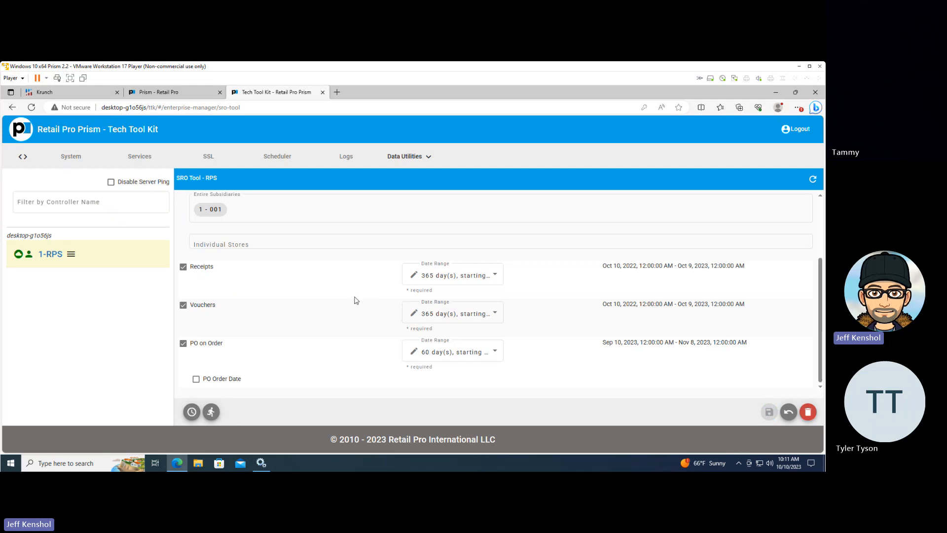
pyautogui.scroll(2, 356, 299)
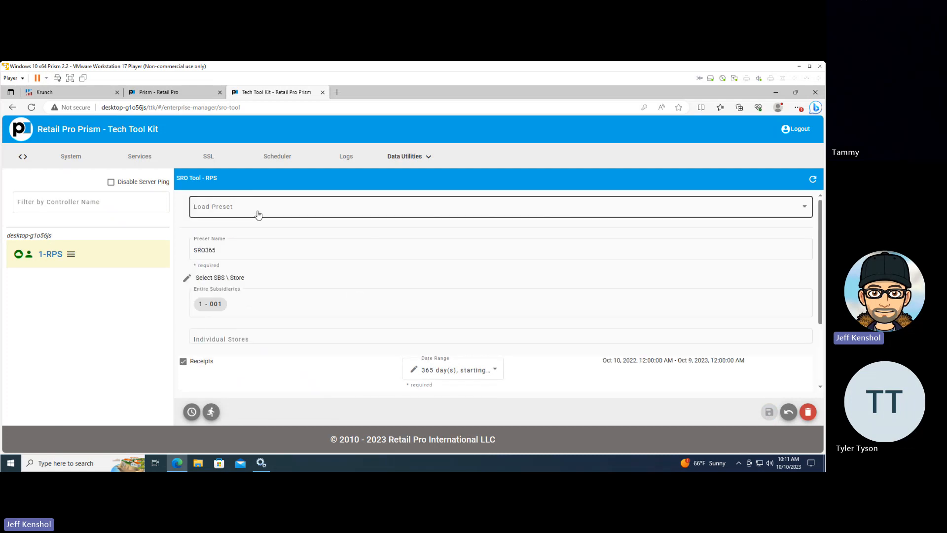
pyautogui.scroll(-2, 306, 355)
pyautogui.scroll(-1, 307, 355)
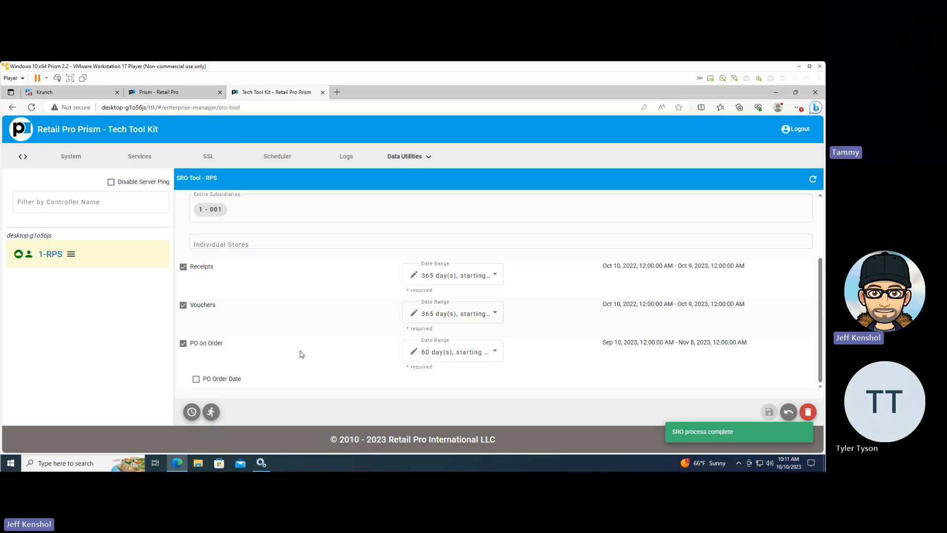
# Create a scheduled task from the SRO365 preset, set its frequency to Daily, and review the remaining scheduling fields
pyautogui.click(192, 412)
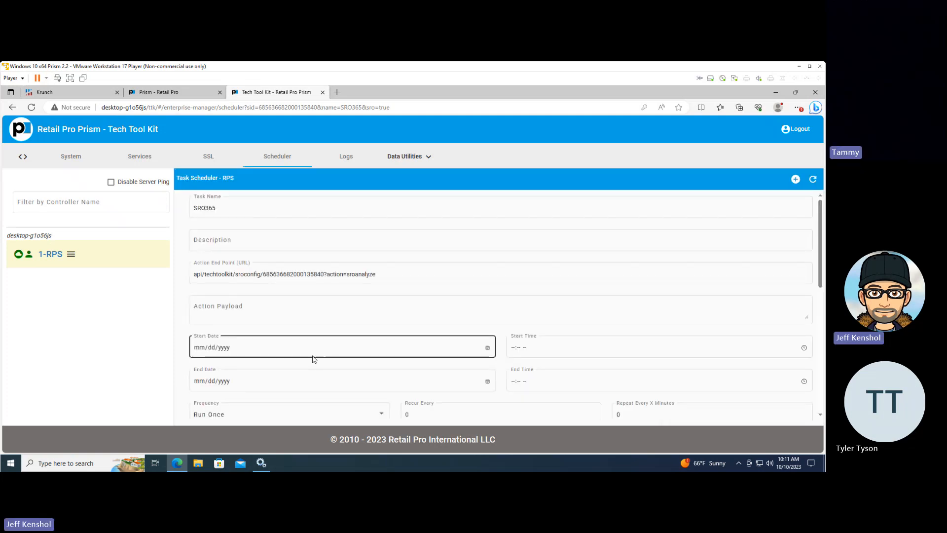
pyautogui.click(339, 306)
pyautogui.click(365, 248)
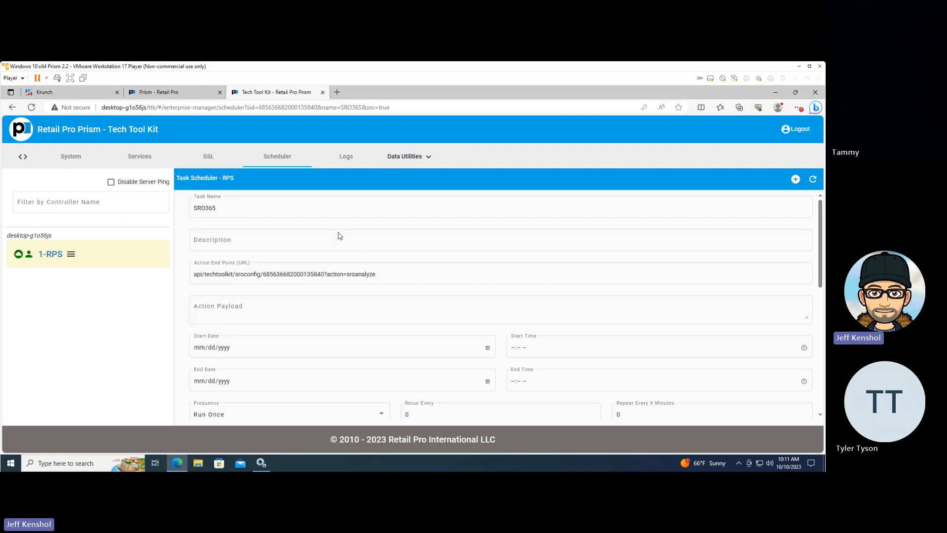
pyautogui.scroll(-1, 298, 309)
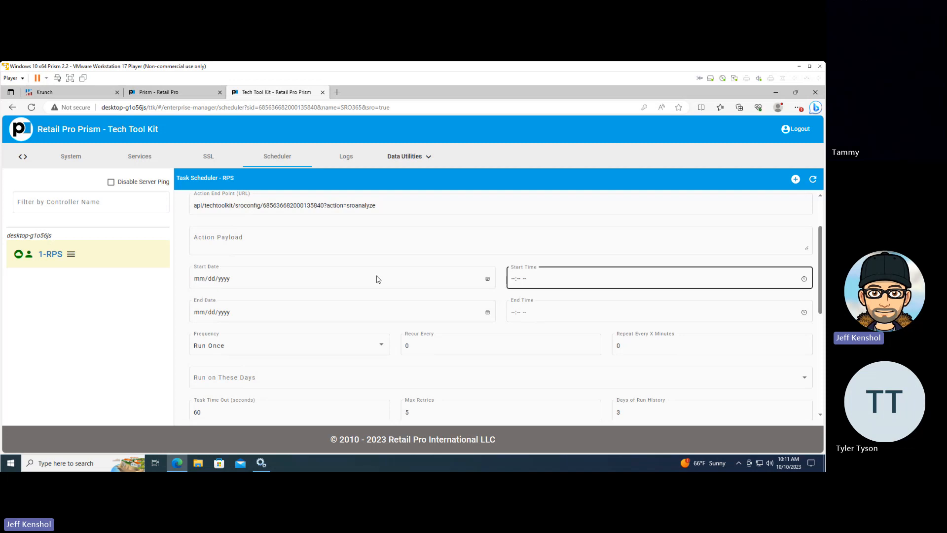
pyautogui.click(307, 355)
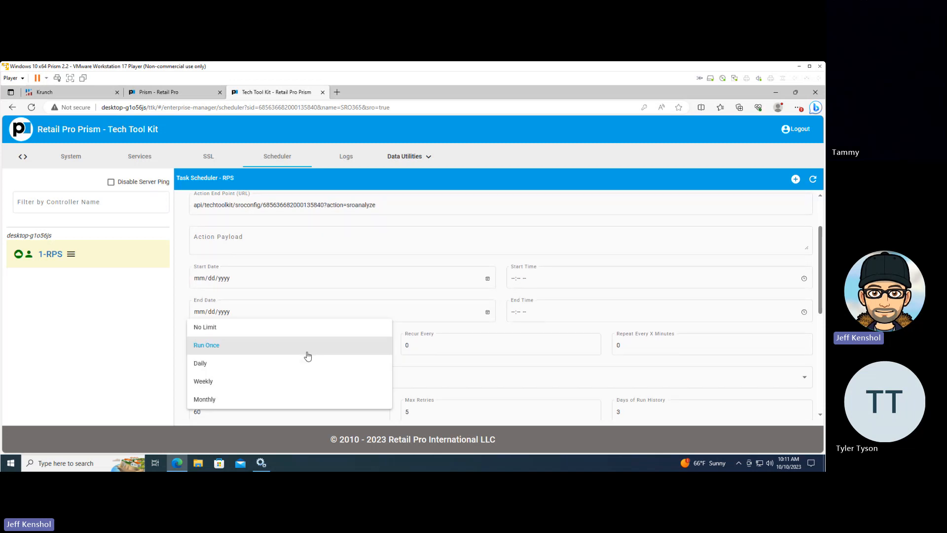
pyautogui.click(280, 367)
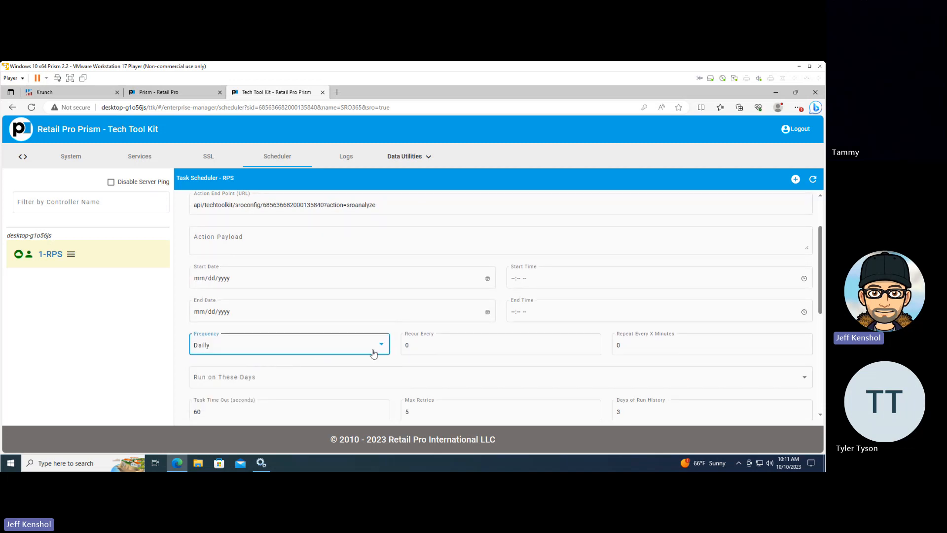
pyautogui.scroll(-1, 374, 353)
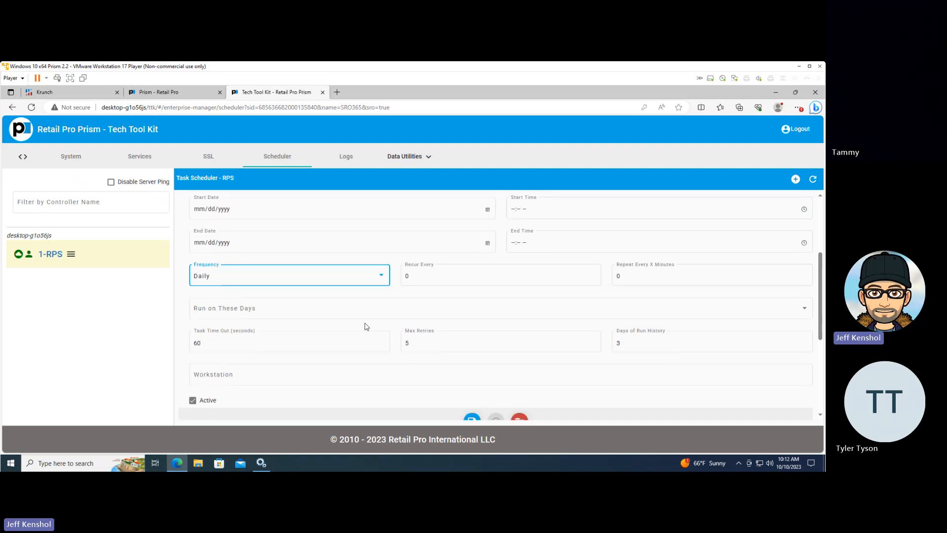
pyautogui.scroll(2, 365, 323)
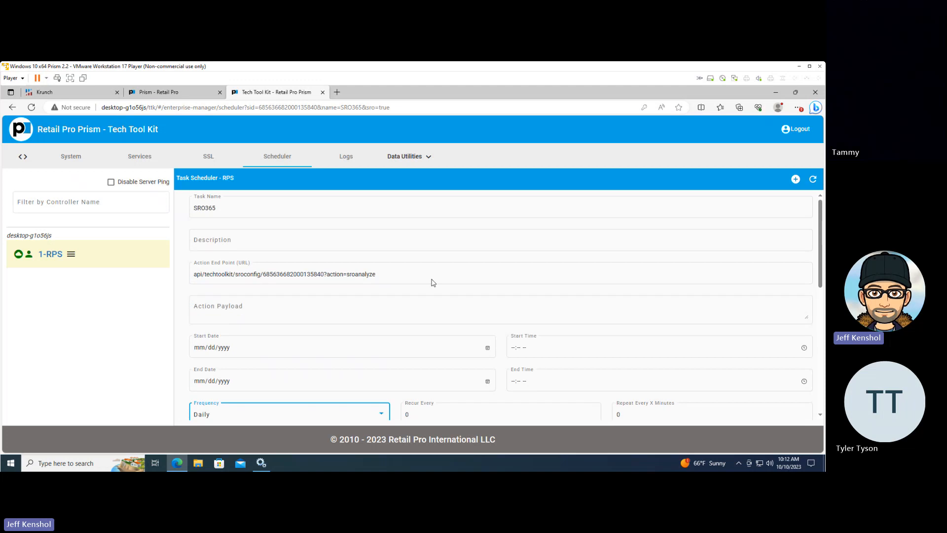
# Switch to the Prism tab, list all active items in the Inventory Item Lookup, and examine their Sold, On-Order and Received quantities
pyautogui.click(176, 95)
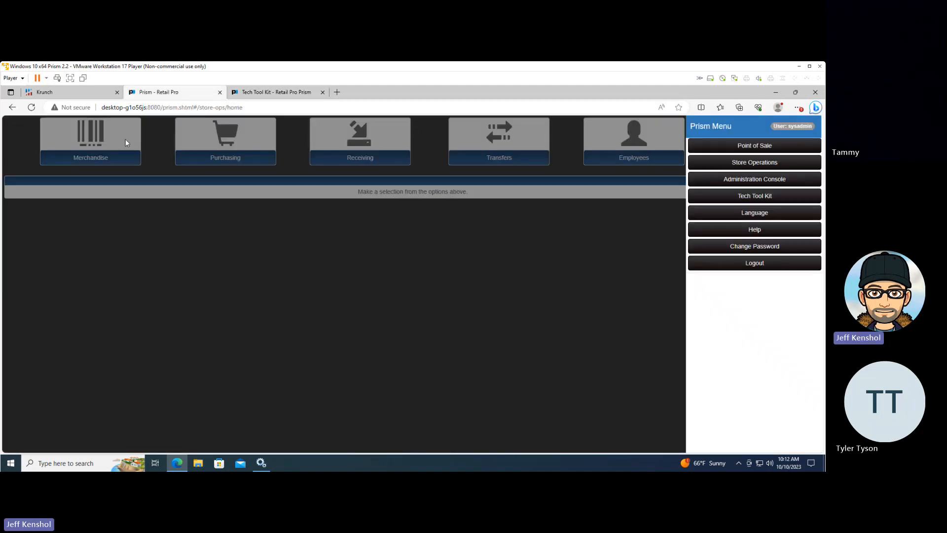
pyautogui.click(104, 154)
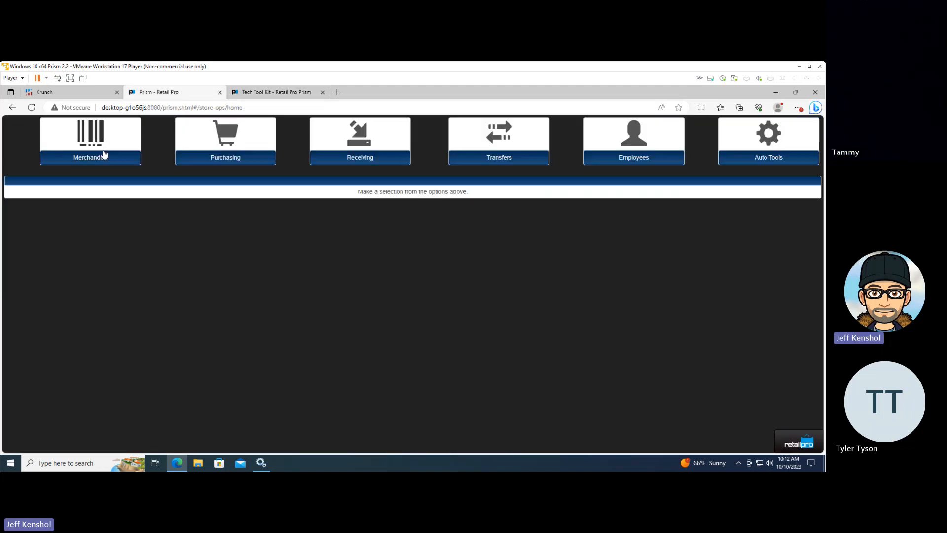
pyautogui.click(102, 154)
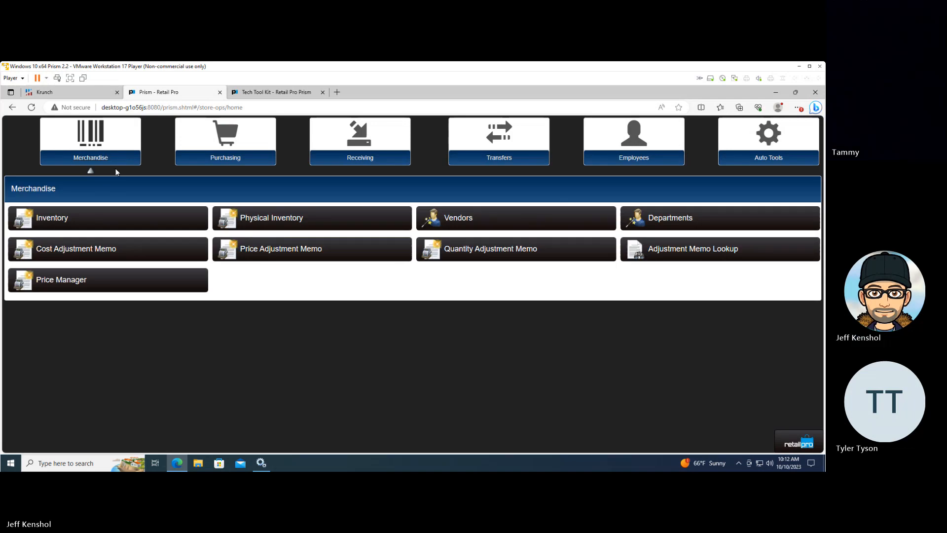
pyautogui.click(134, 227)
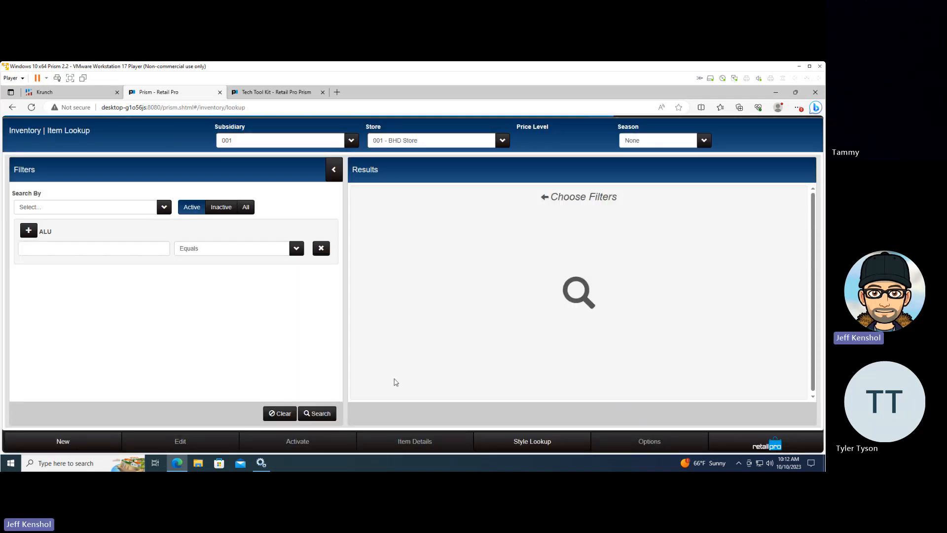
pyautogui.click(319, 416)
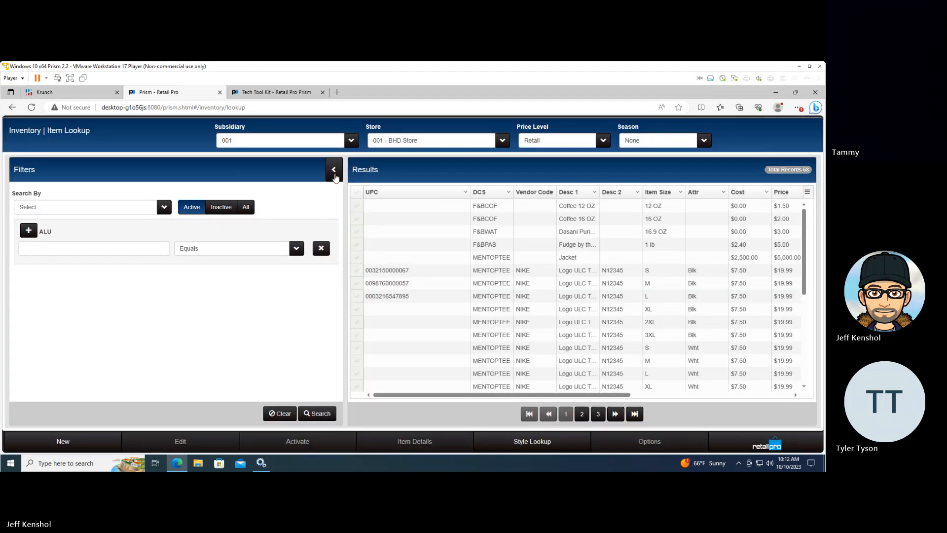
pyautogui.click(334, 171)
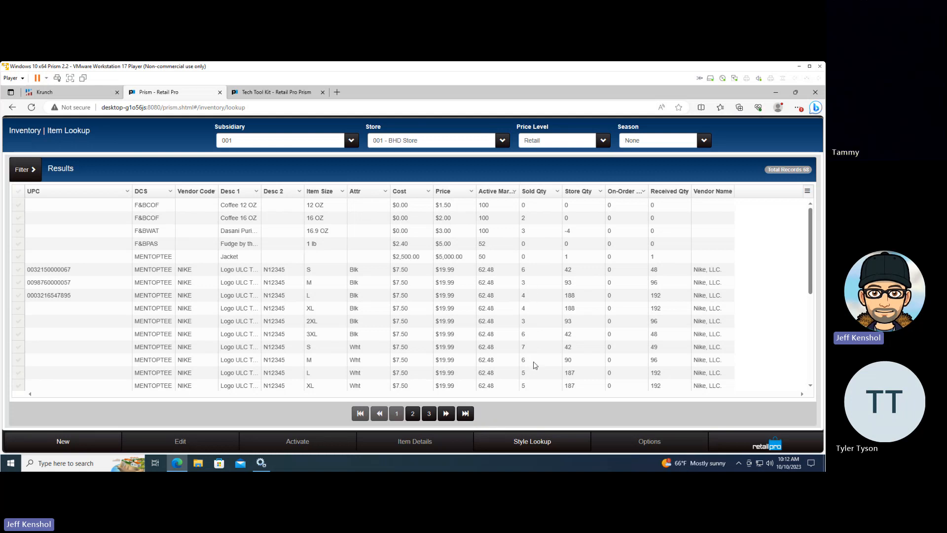
pyautogui.click(662, 311)
pyautogui.scroll(-3, 625, 352)
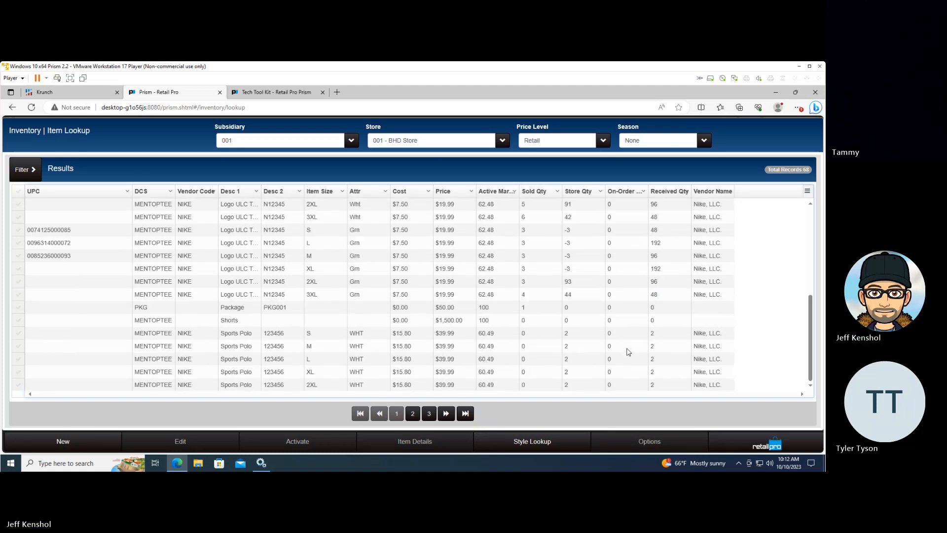
pyautogui.scroll(-1, 629, 351)
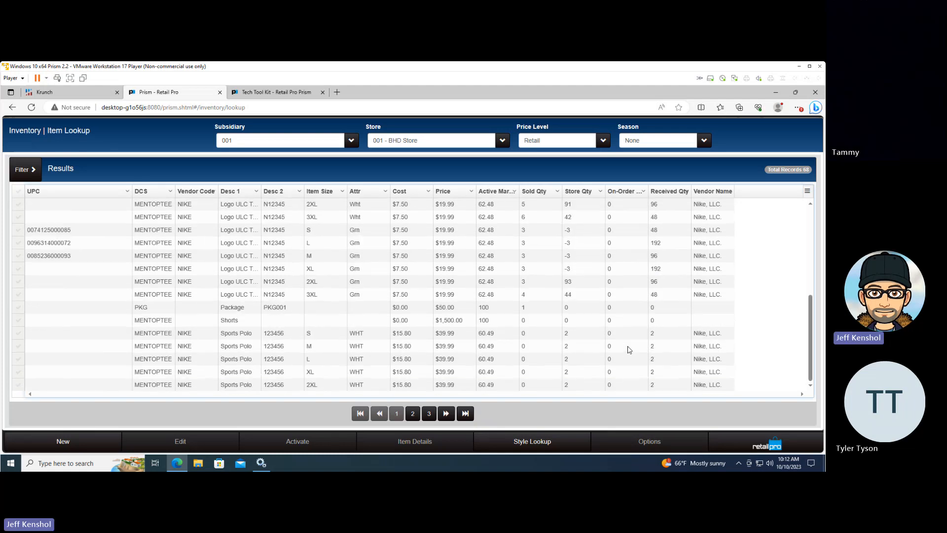
pyautogui.scroll(5, 571, 333)
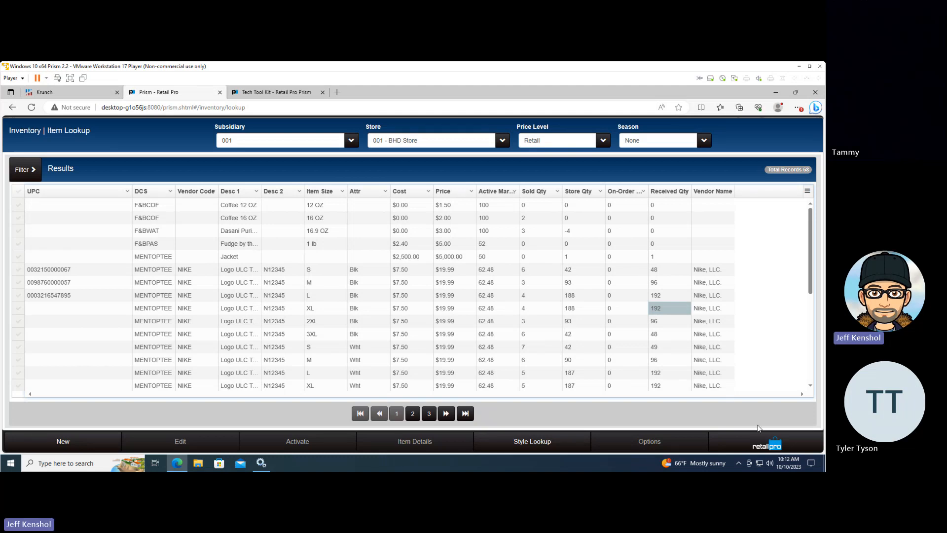
# Open the Admin Console's node-level Grid Formats for subsidiary 001 and choose the Inventory Search (Document) grid to configure
pyautogui.click(766, 445)
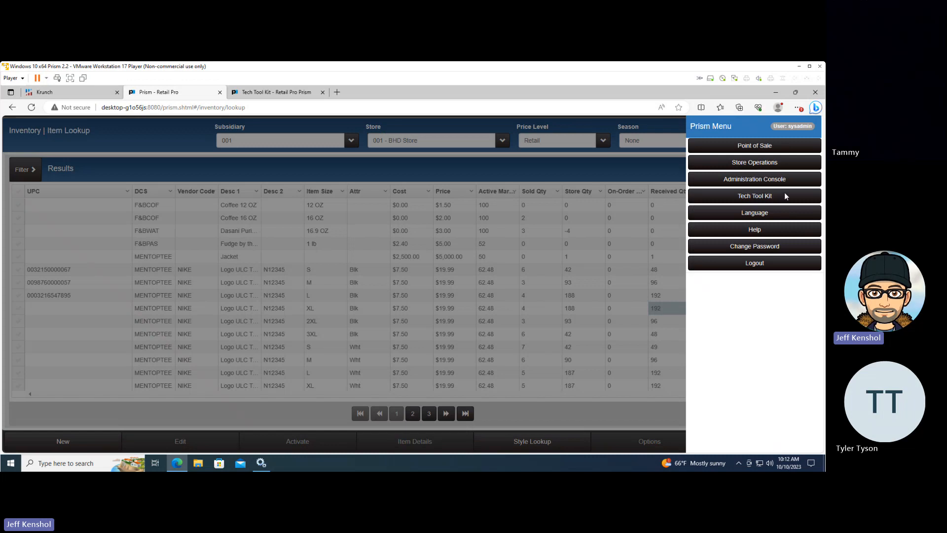
pyautogui.click(769, 180)
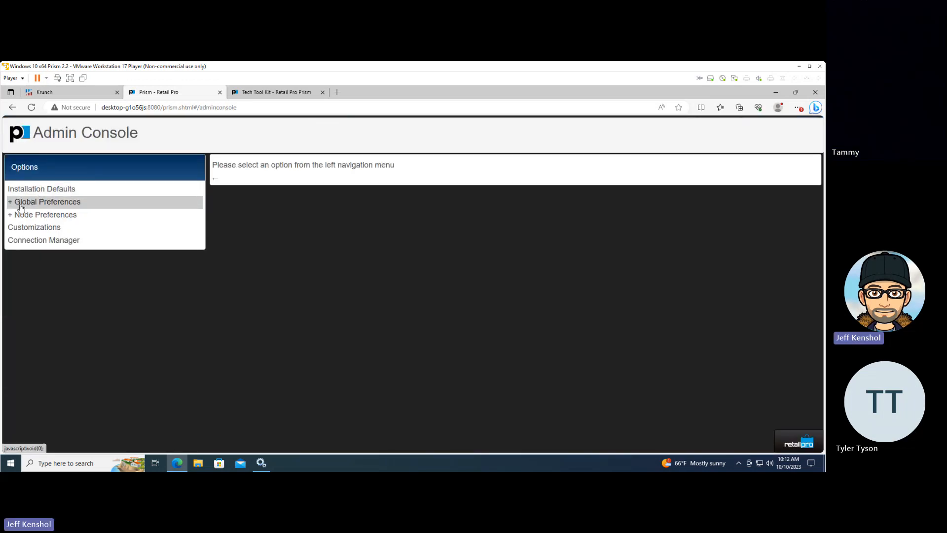
pyautogui.click(11, 216)
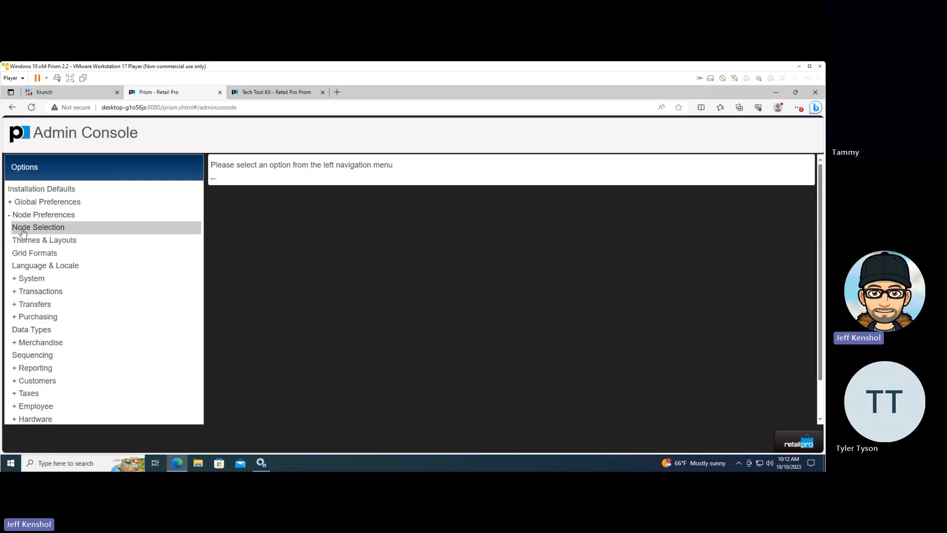
pyautogui.click(23, 231)
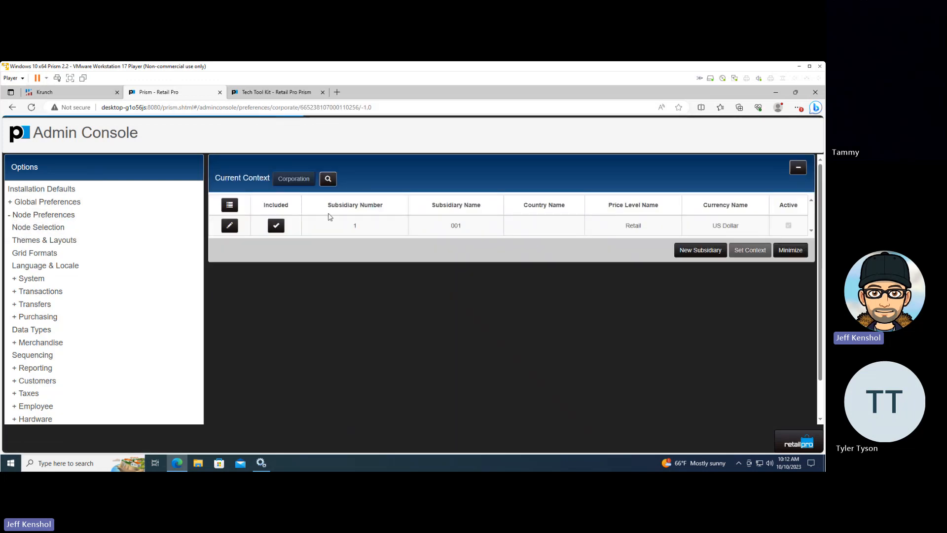
pyautogui.click(328, 224)
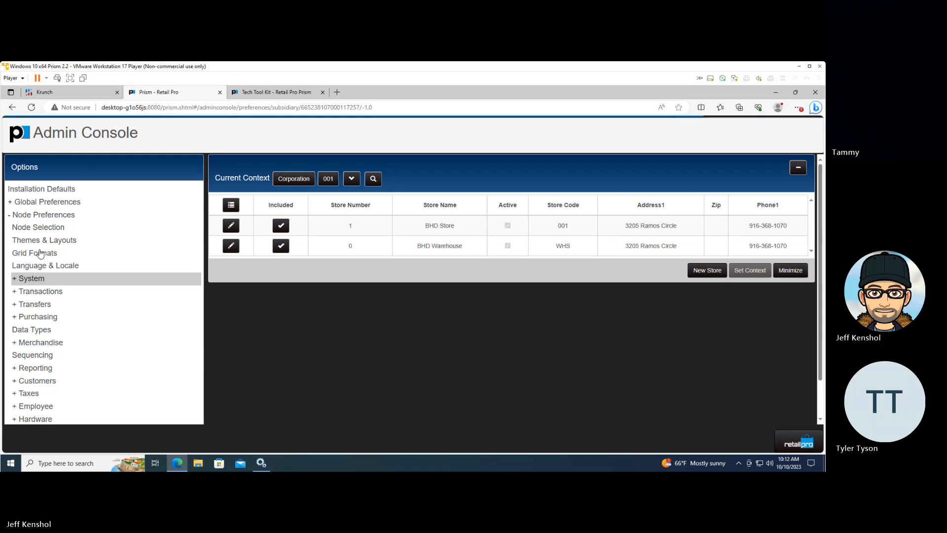
pyautogui.click(41, 253)
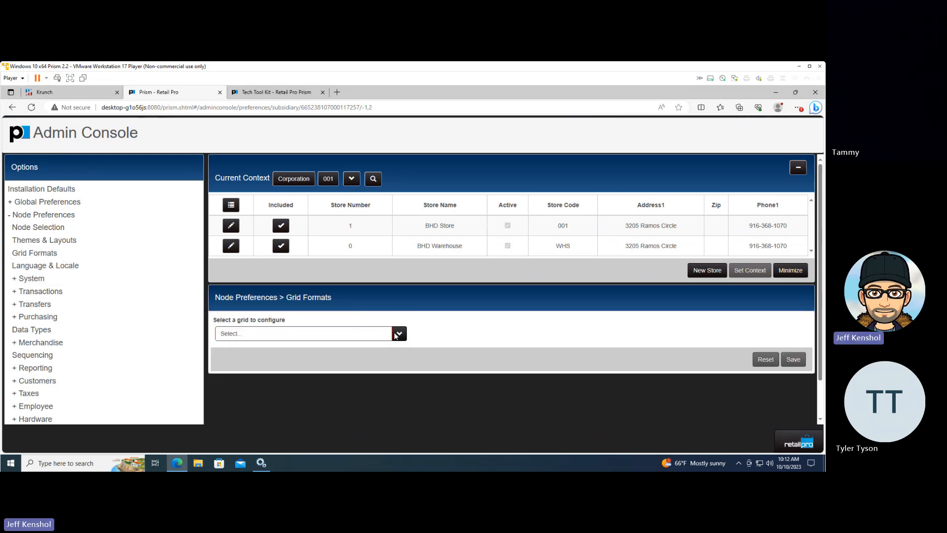
pyautogui.click(395, 334)
pyautogui.scroll(-1, 404, 332)
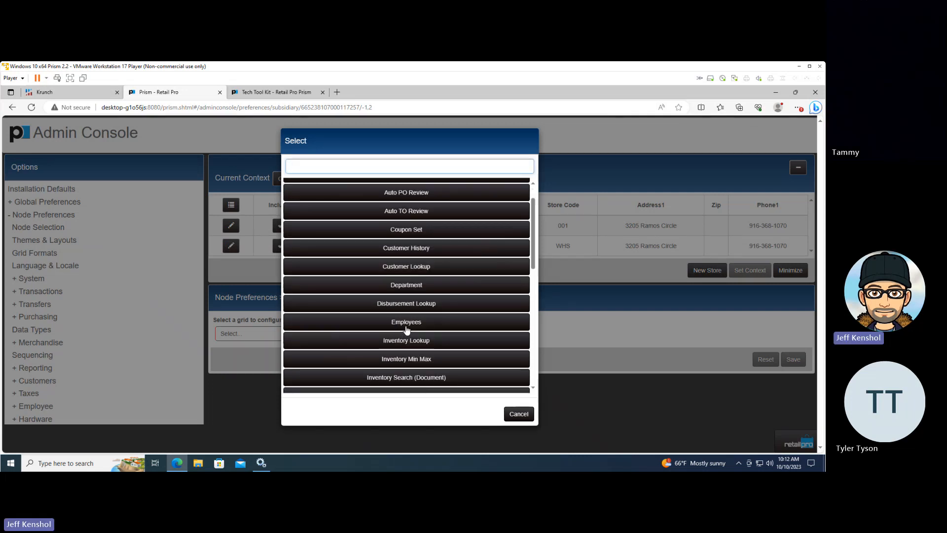
pyautogui.click(422, 378)
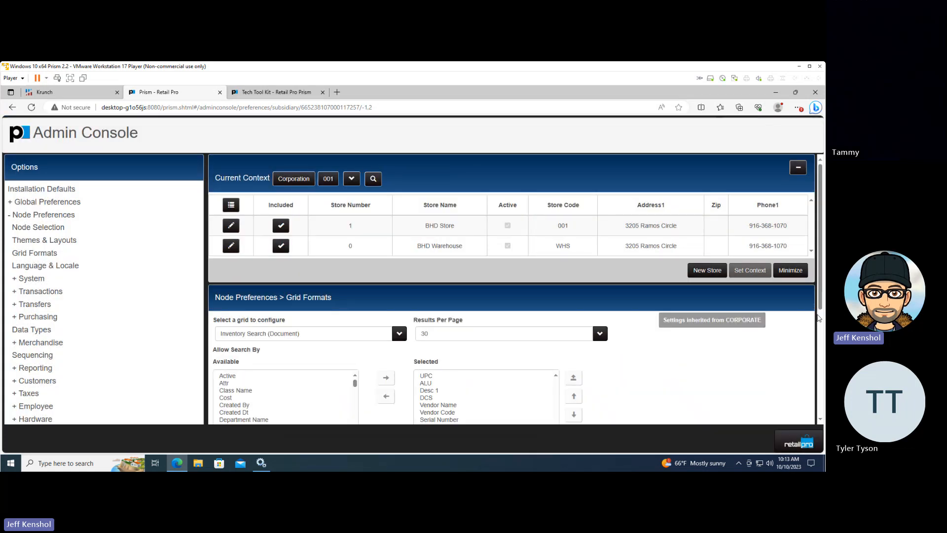
# Add ALU as the first of the grid's shown columns and move UPC to the end of the list
pyautogui.moveTo(821, 302); pyautogui.dragTo(814, 382)
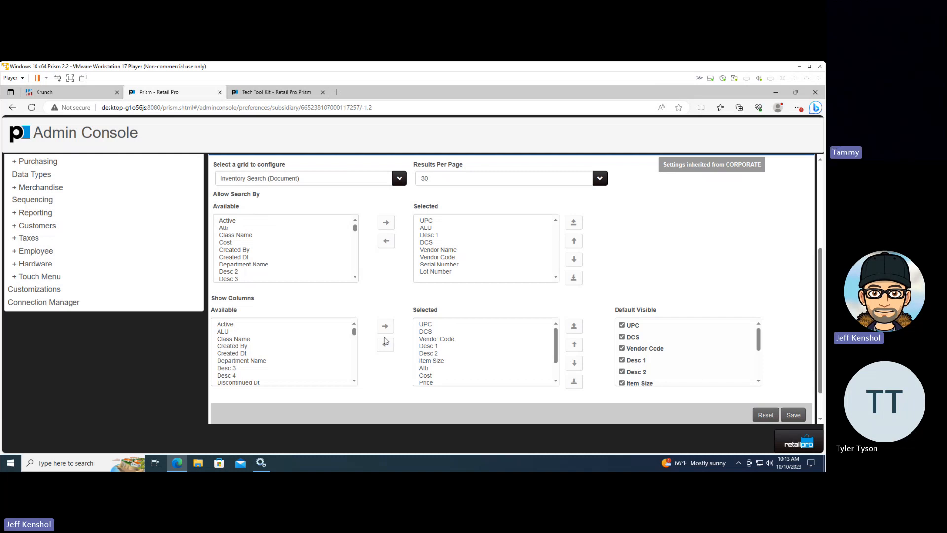
pyautogui.click(233, 332)
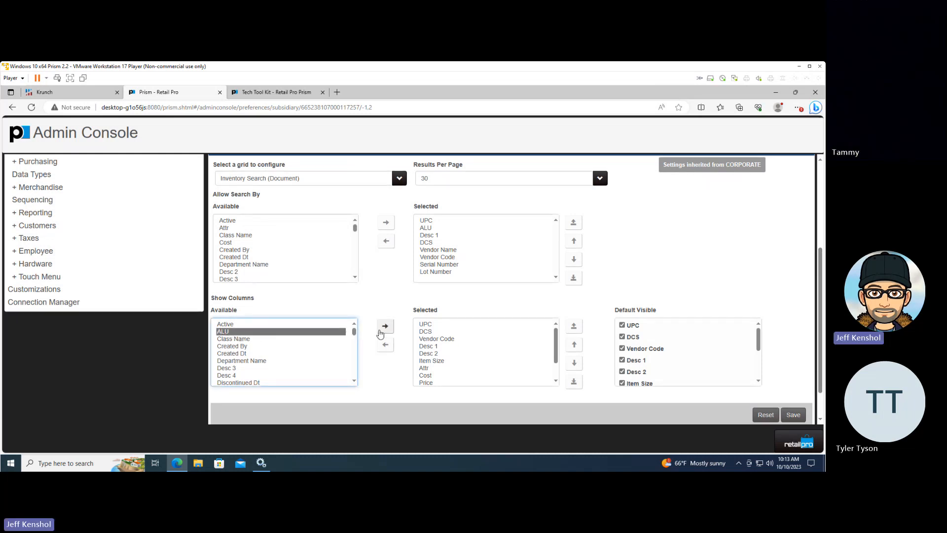
pyautogui.click(386, 326)
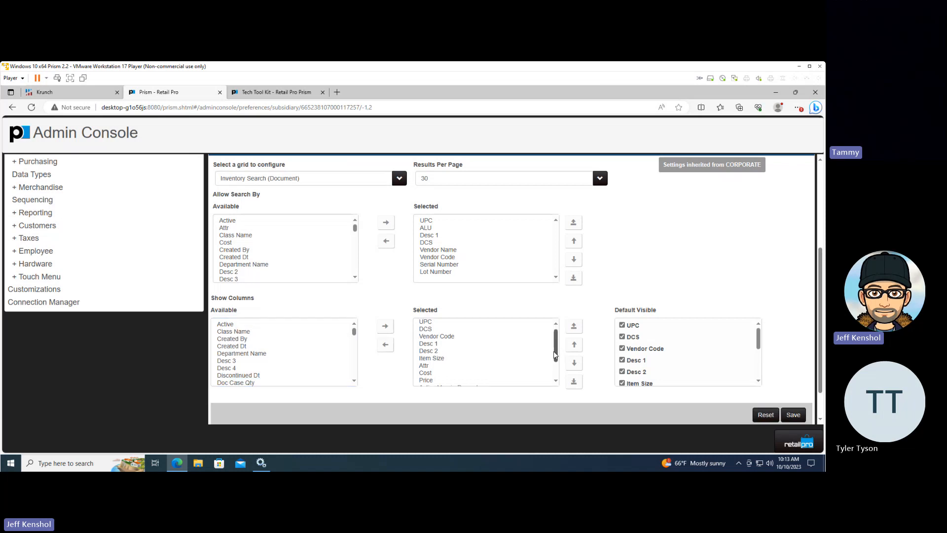
pyautogui.moveTo(559, 354); pyautogui.dragTo(559, 370)
pyautogui.click(433, 380)
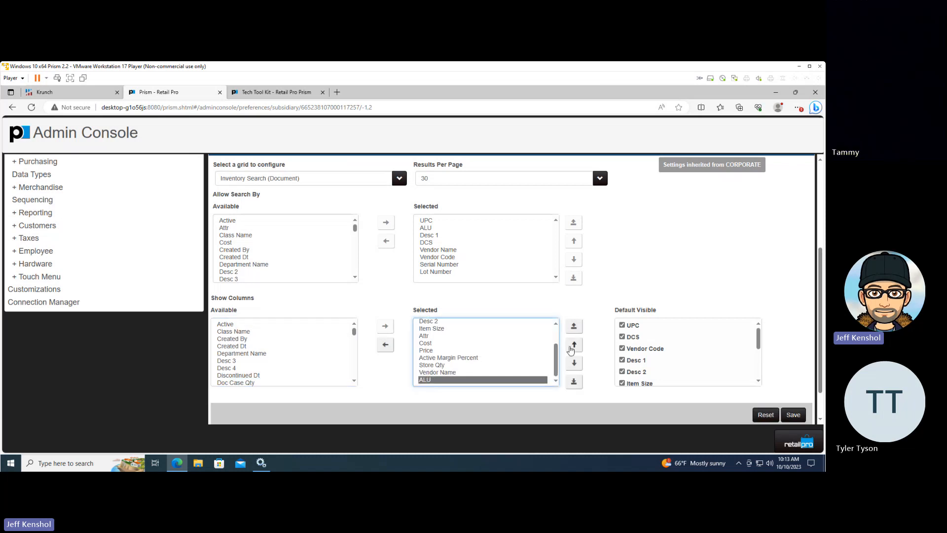
pyautogui.click(574, 344)
pyautogui.click(574, 345)
pyautogui.click(573, 344)
pyautogui.click(573, 345)
pyautogui.click(574, 346)
pyautogui.click(574, 345)
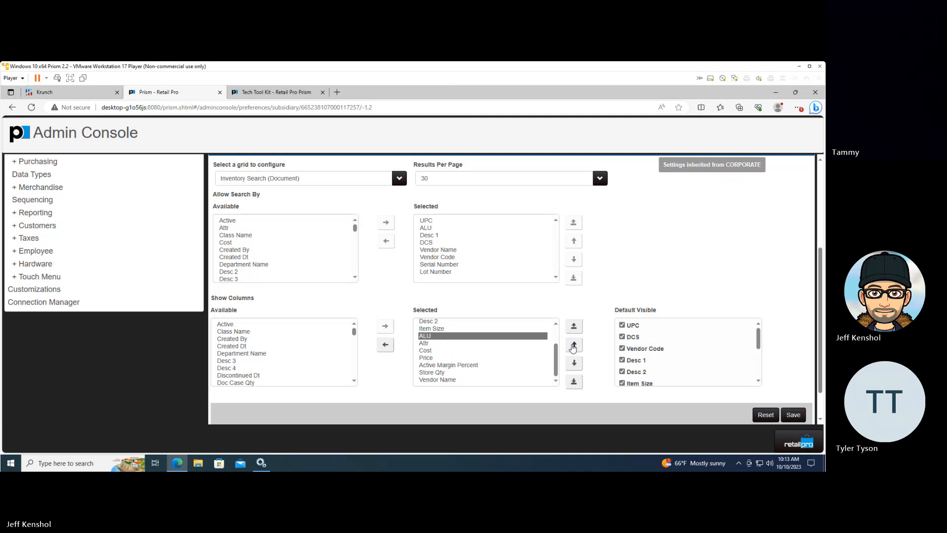
pyautogui.click(573, 346)
pyautogui.click(574, 345)
pyautogui.click(574, 345)
pyautogui.click(574, 345)
pyautogui.click(574, 346)
pyautogui.click(574, 345)
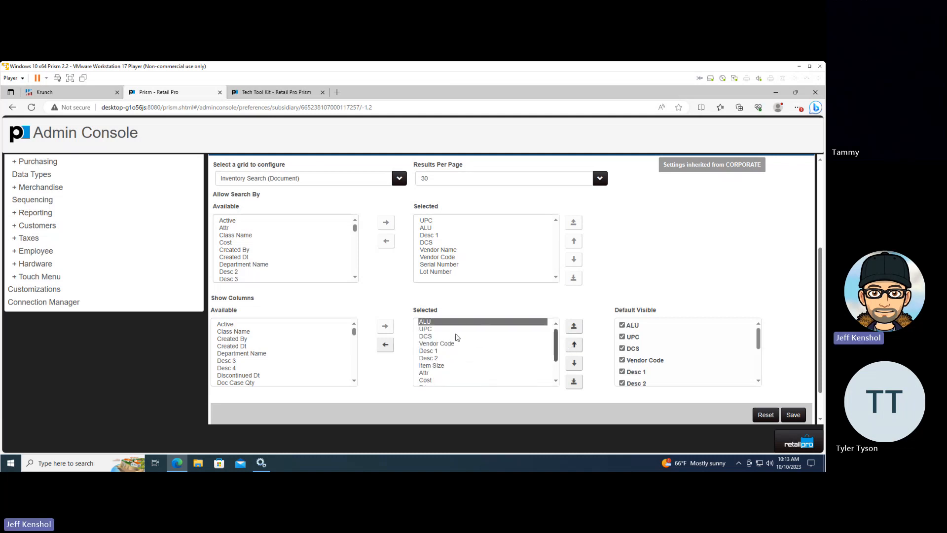
pyautogui.click(518, 329)
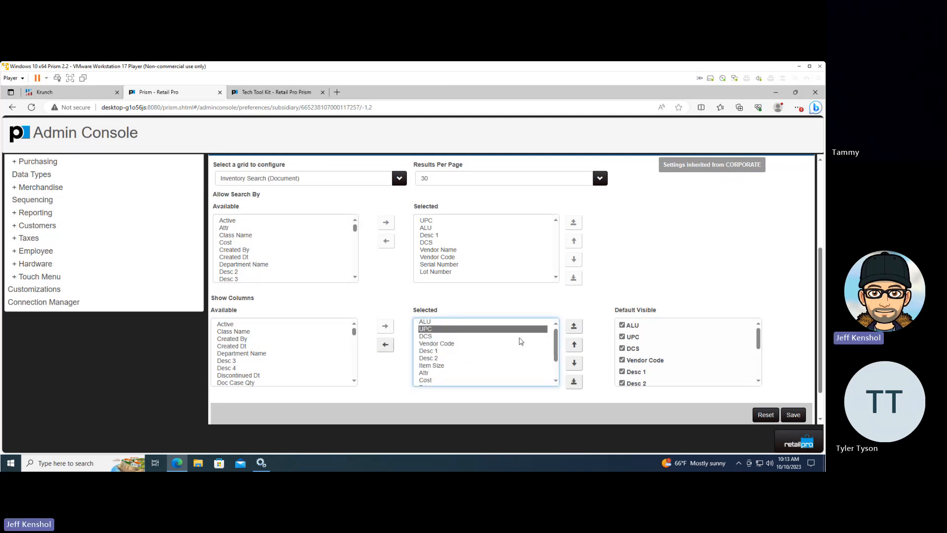
pyautogui.click(574, 382)
pyautogui.click(318, 360)
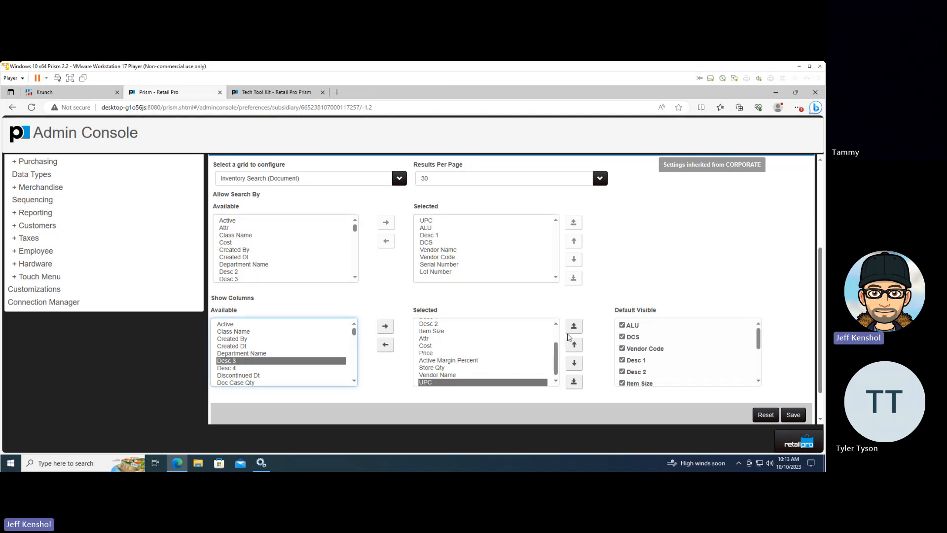
pyautogui.click(432, 230)
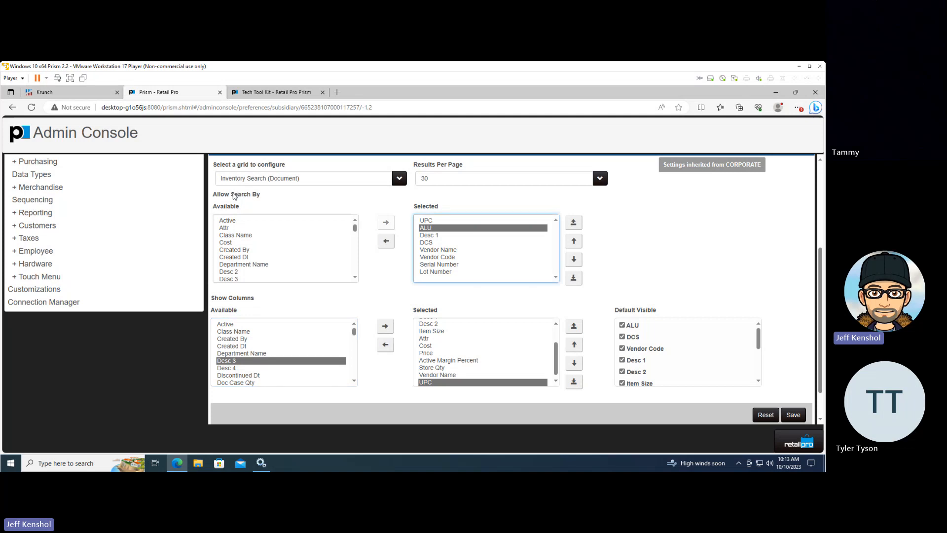
pyautogui.doubleClick(234, 196)
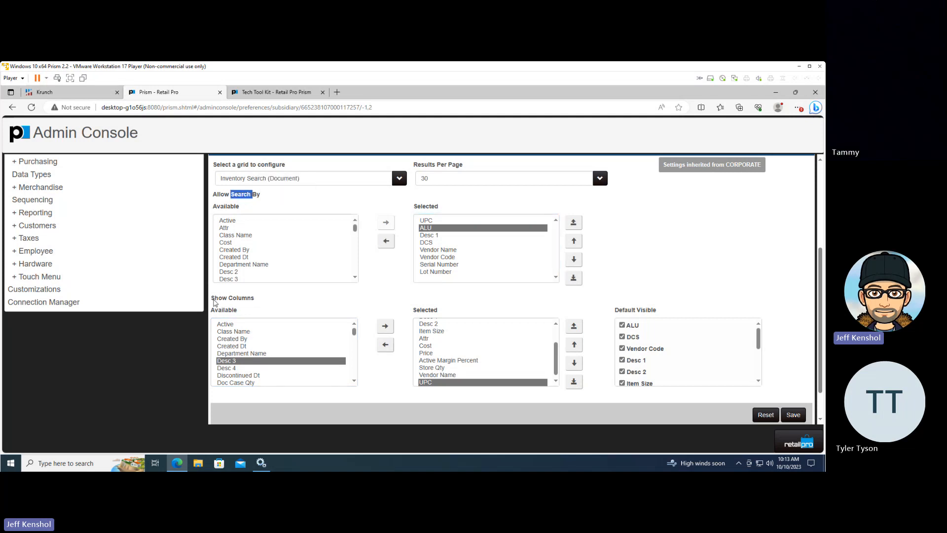
pyautogui.moveTo(214, 303); pyautogui.dragTo(235, 304)
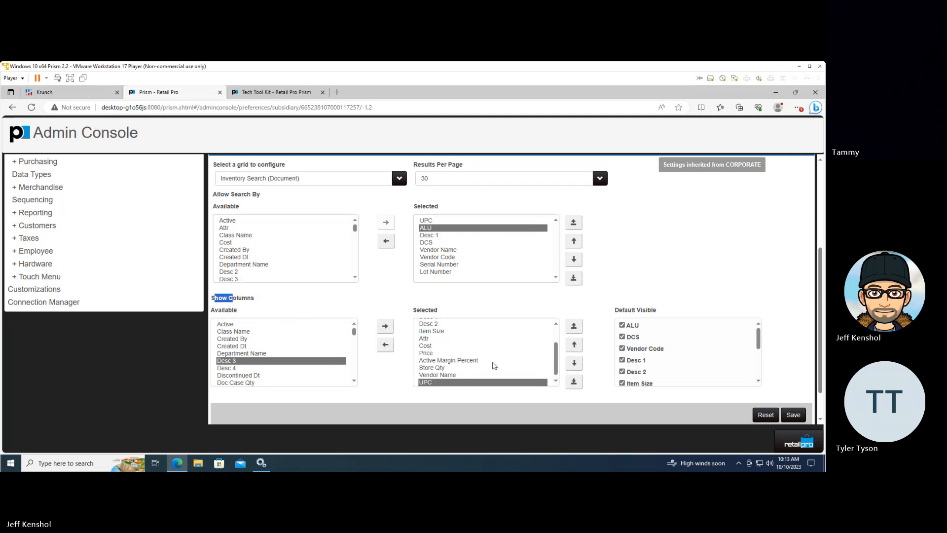
# Add On-Order Qty, Sold Qty and Received Qty to the grid's shown columns and save the grid format
pyautogui.click(355, 380)
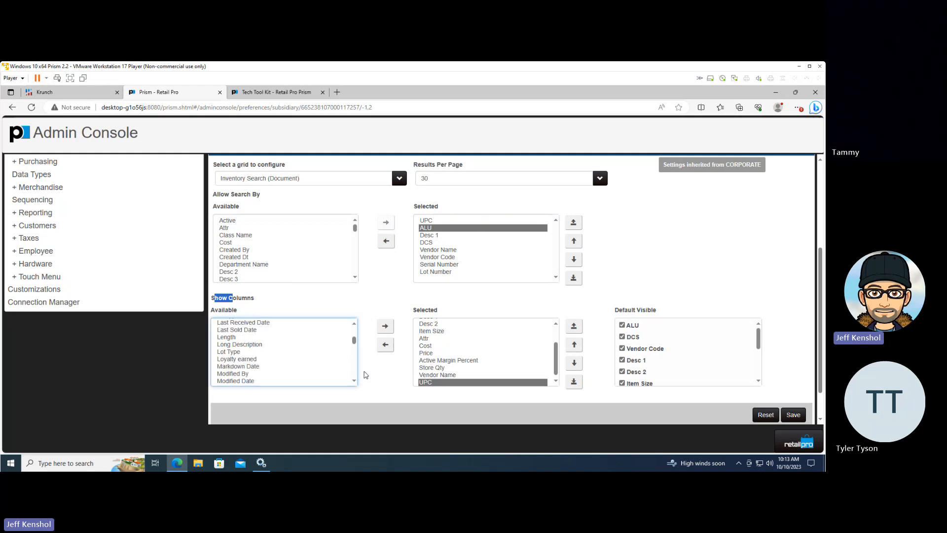
pyautogui.click(354, 379)
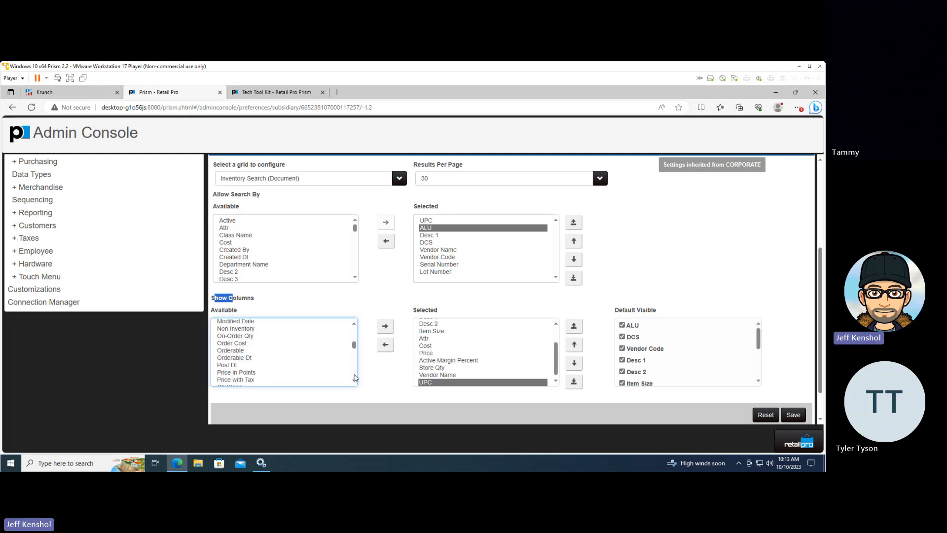
pyautogui.doubleClick(243, 336)
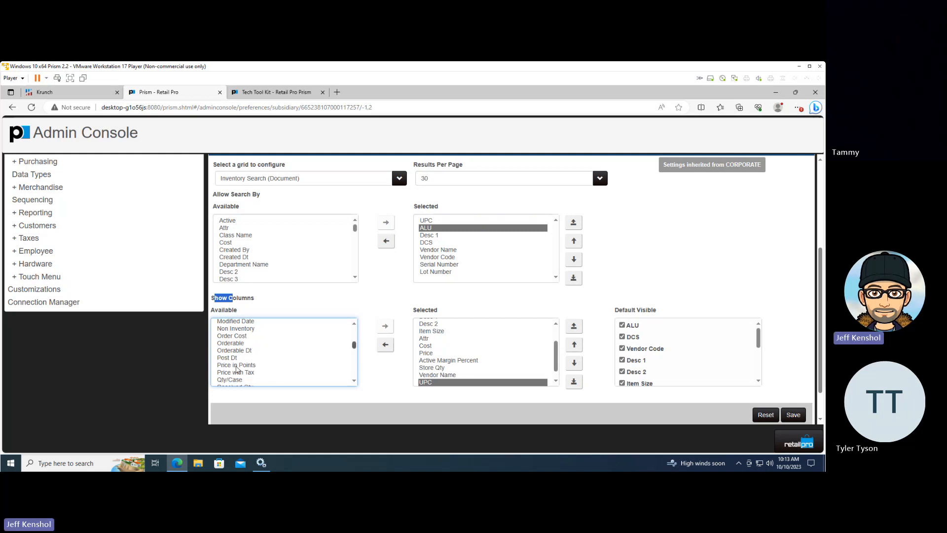
pyautogui.click(274, 366)
pyautogui.scroll(-3, 355, 376)
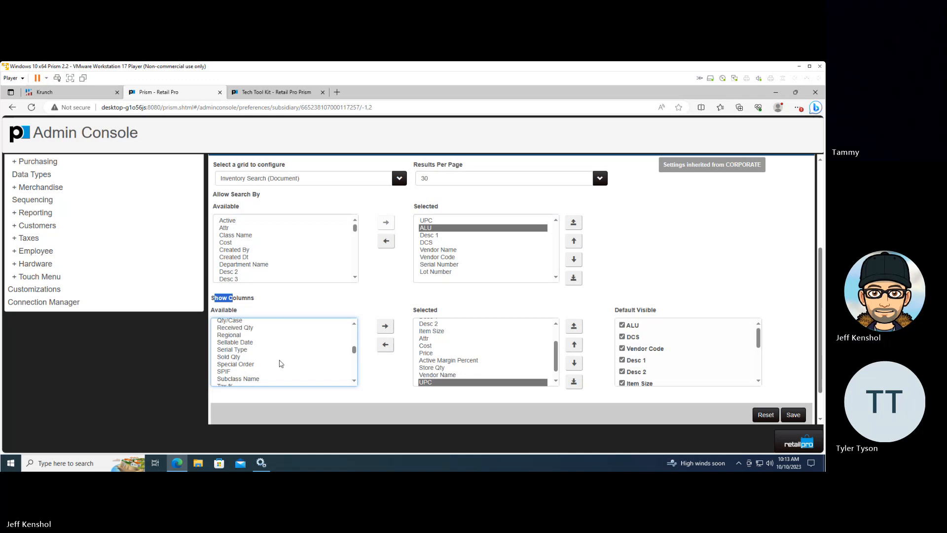
pyautogui.doubleClick(242, 357)
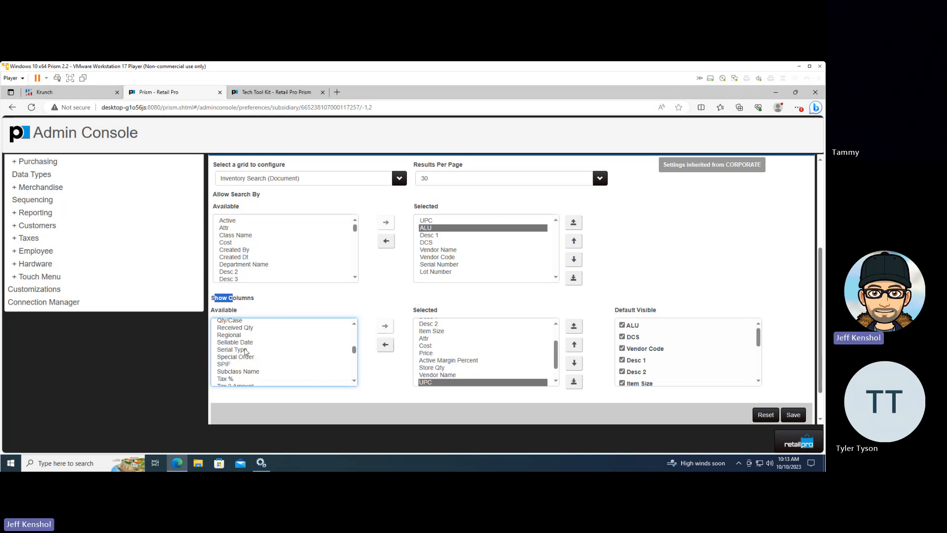
pyautogui.click(245, 335)
pyautogui.doubleClick(246, 338)
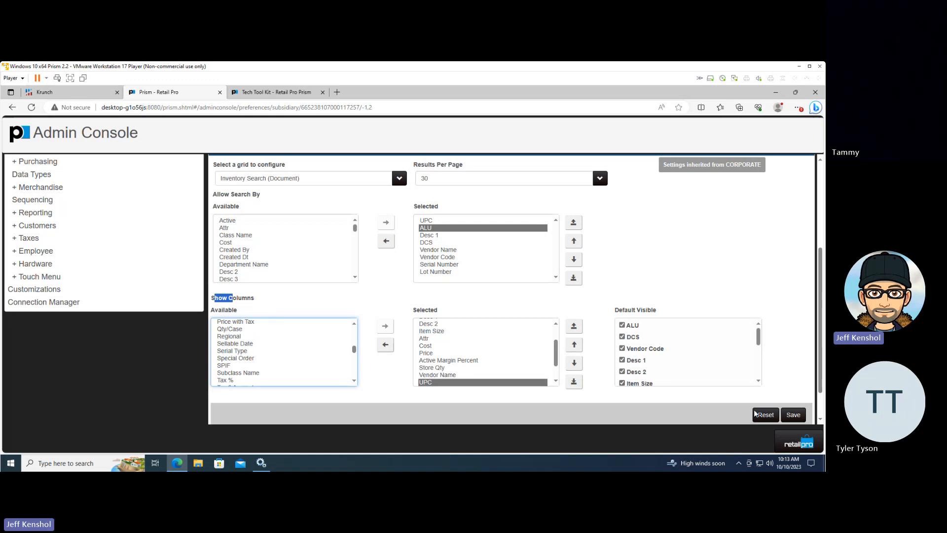
pyautogui.click(794, 418)
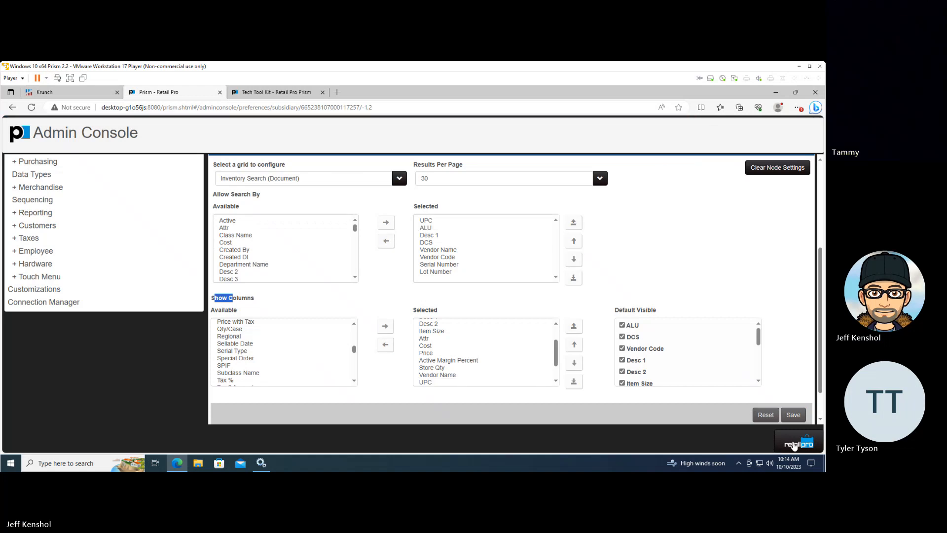
# Open Calculate Min/Max from the Auto Tools in Store Operations and start a new configuration named NIKE
pyautogui.click(797, 445)
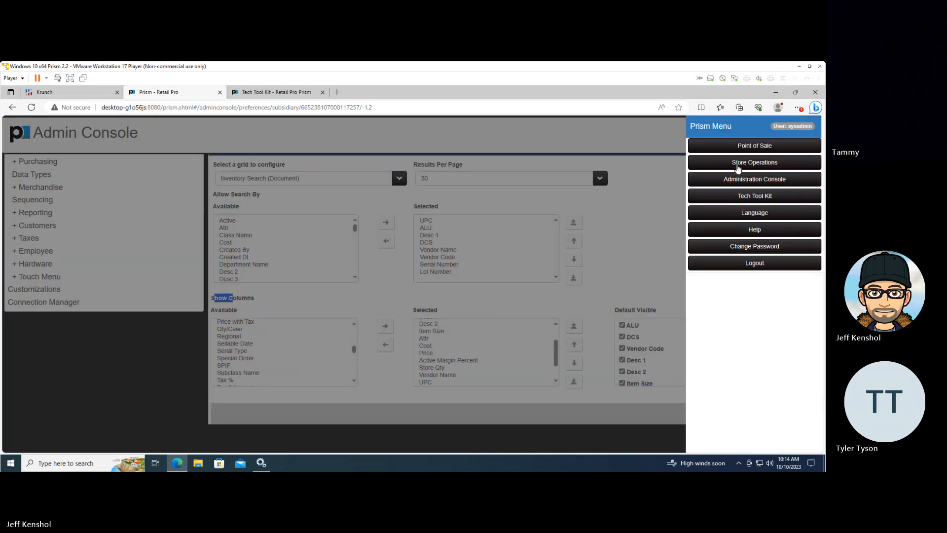
pyautogui.click(744, 166)
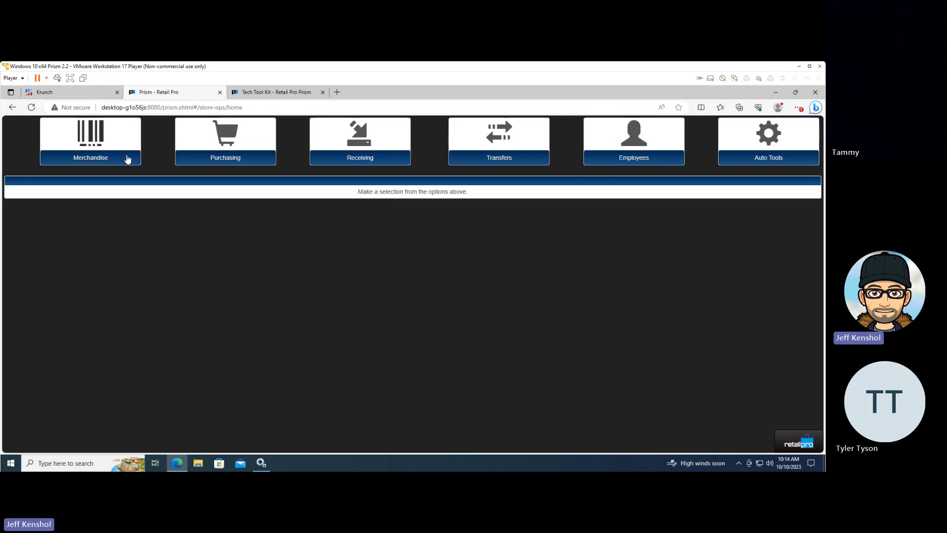
pyautogui.click(747, 157)
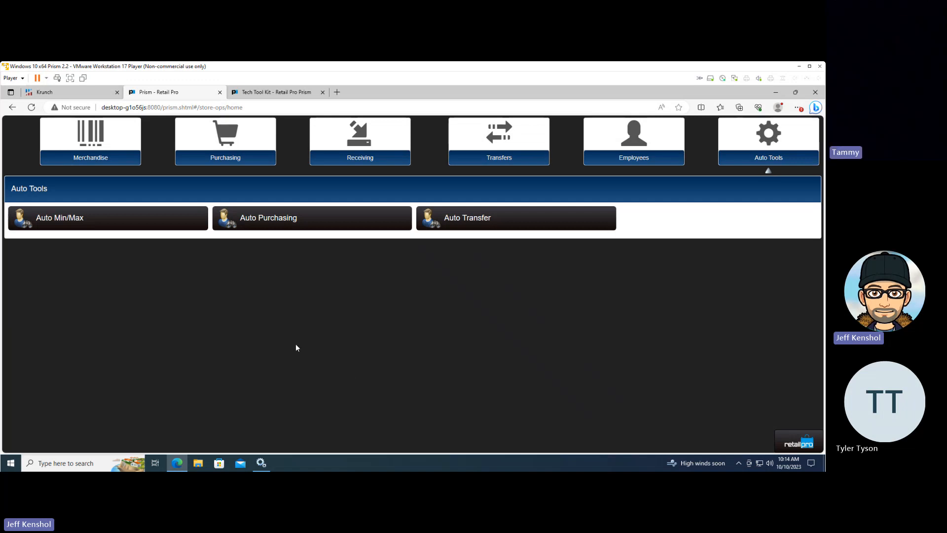
pyautogui.click(92, 217)
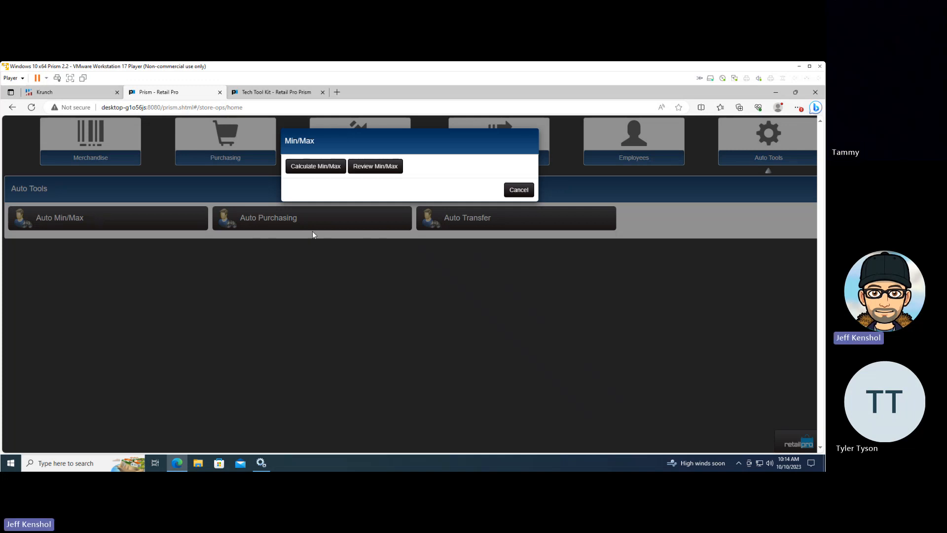
pyautogui.click(320, 167)
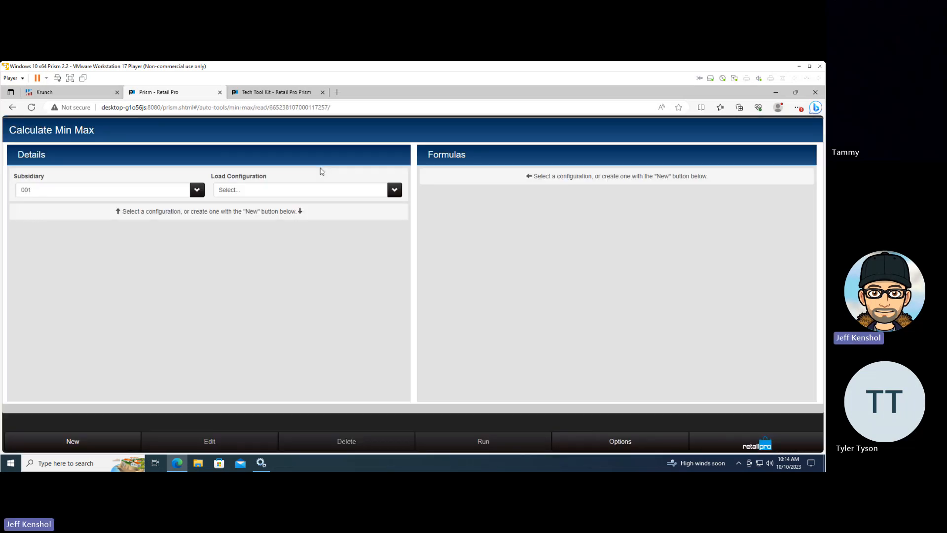
pyautogui.click(81, 443)
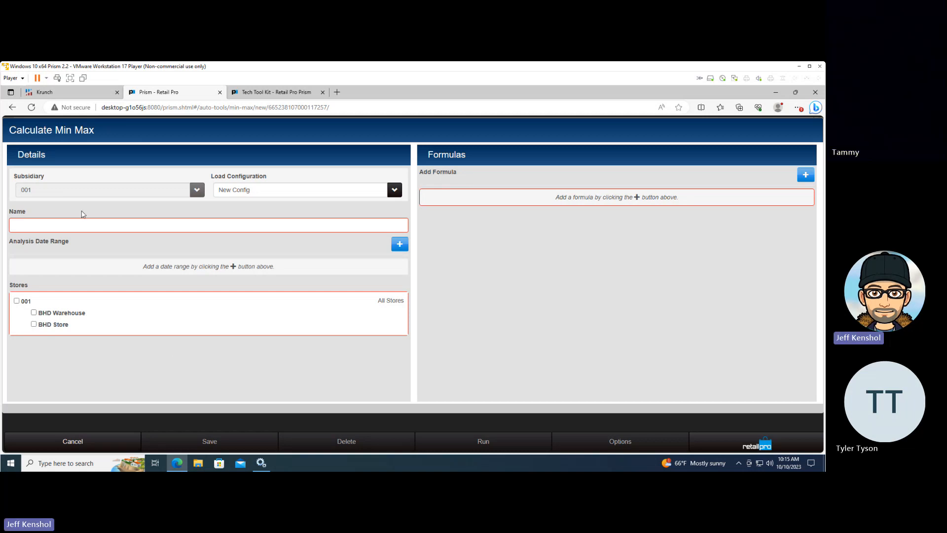
pyautogui.click(86, 230)
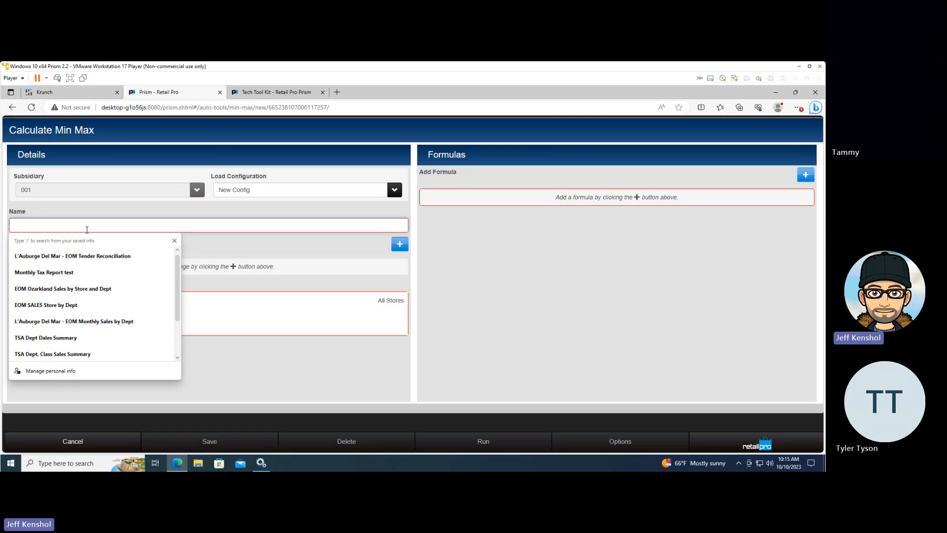
pyautogui.write('NIKE')
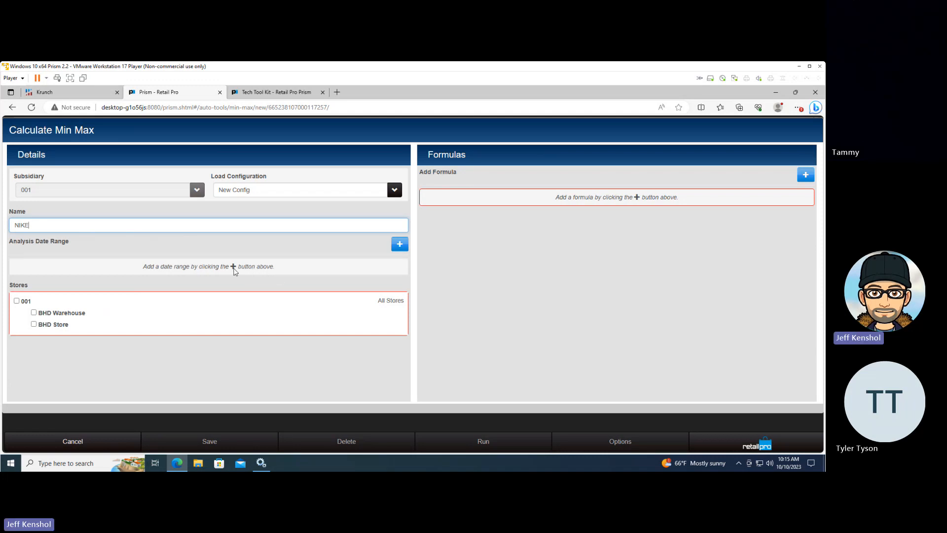
# Add an analysis date range of 24 months starting 24 months ago and include all stores of subsidiary 001
pyautogui.click(398, 245)
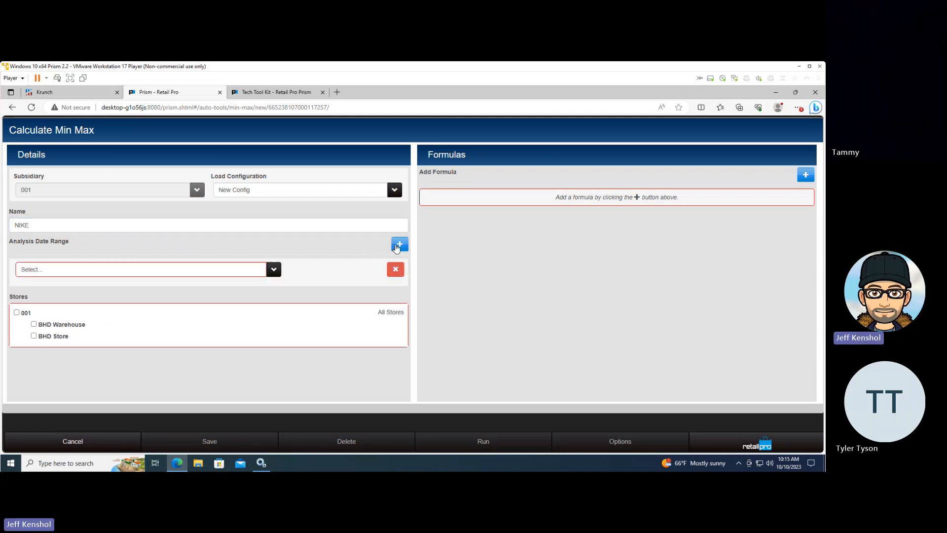
pyautogui.click(272, 275)
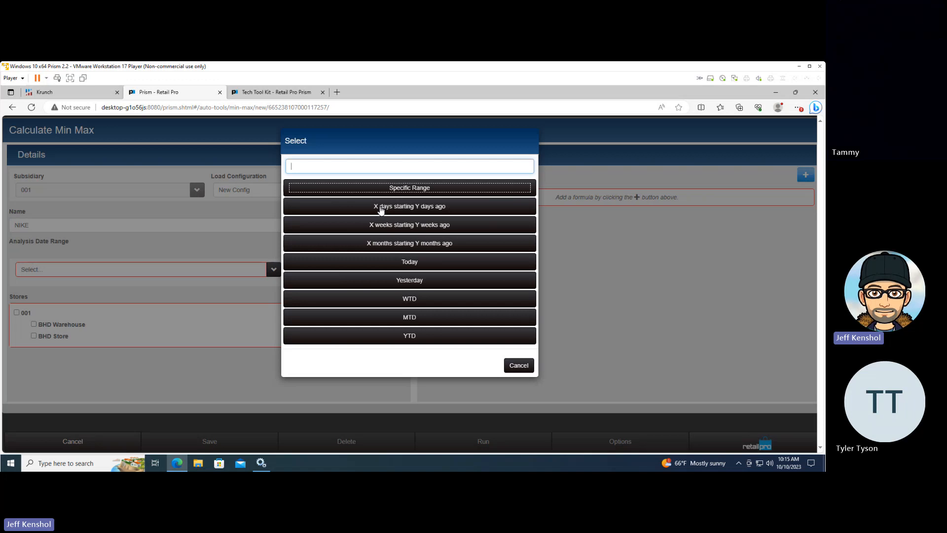
pyautogui.click(384, 244)
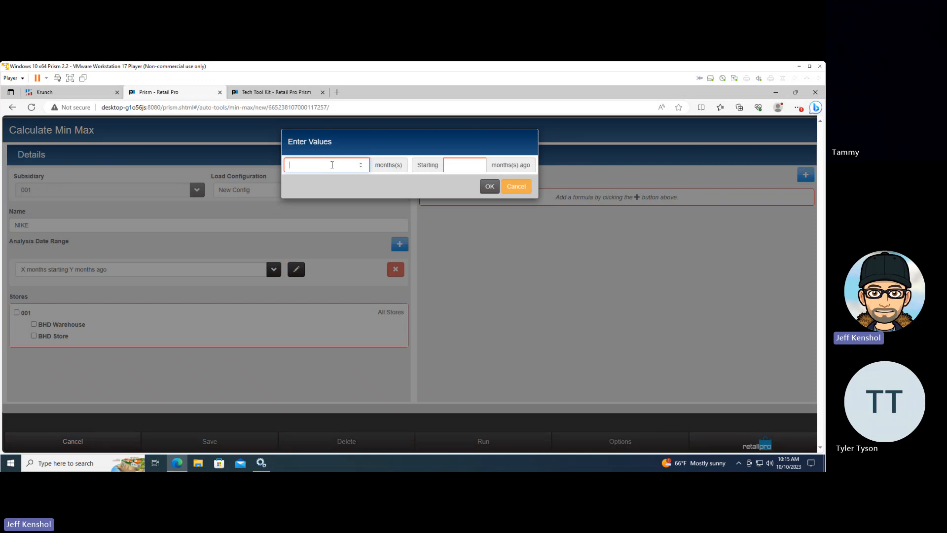
pyautogui.write('24')
pyautogui.press('Tab')
pyautogui.press('Return')
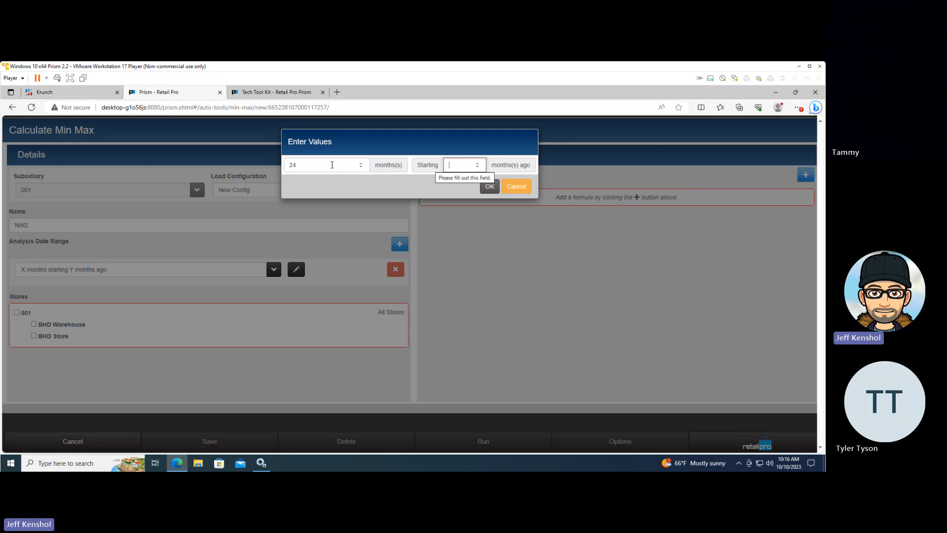
pyautogui.write('24')
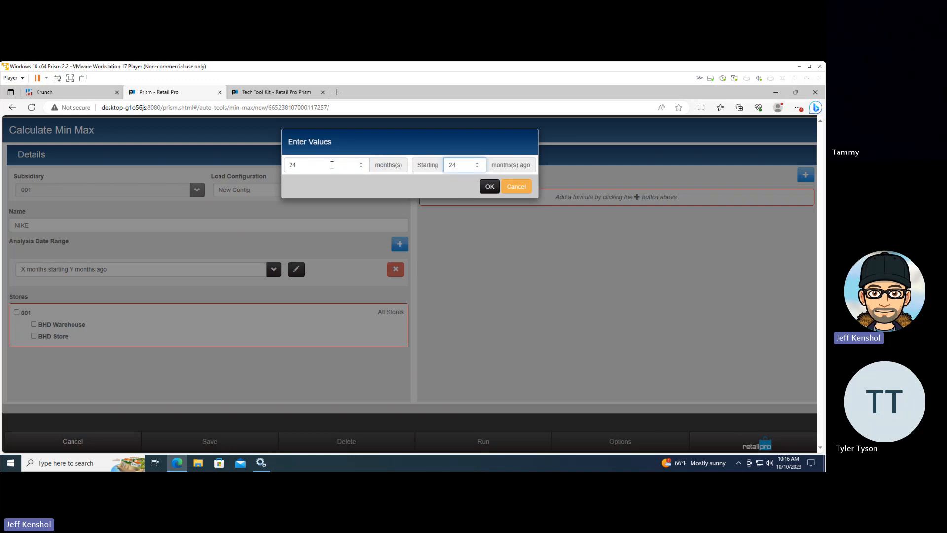
pyautogui.click(488, 187)
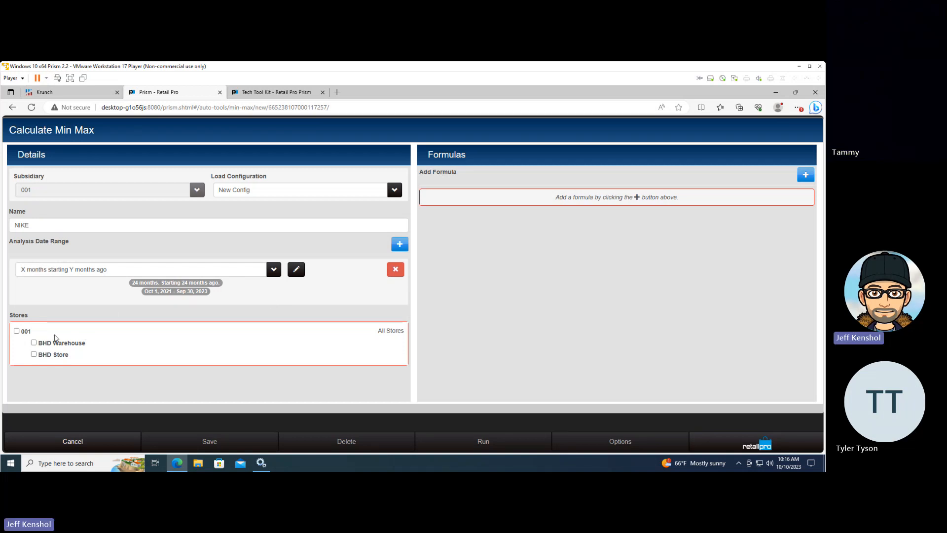
pyautogui.click(16, 331)
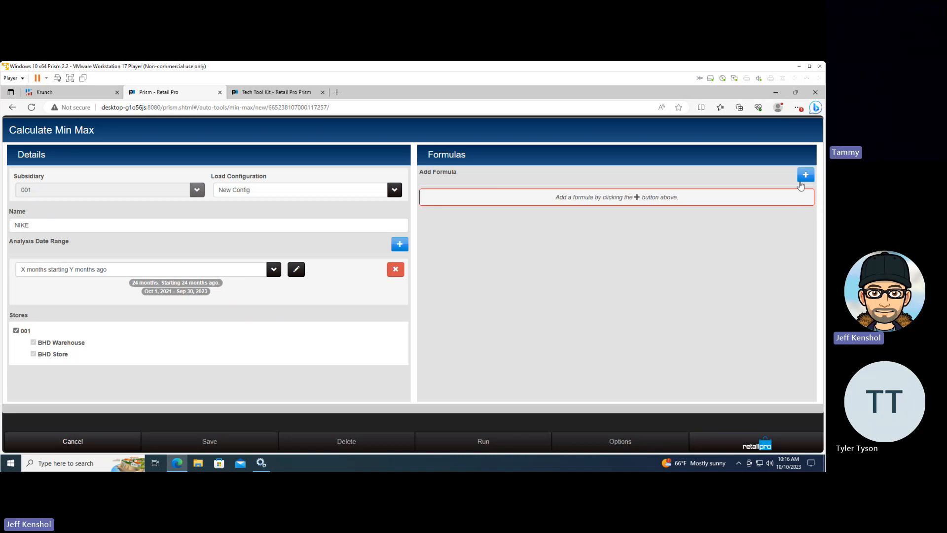
# Add a formula named Nike with Days of Supply as its minimum quantity formula type
pyautogui.click(805, 176)
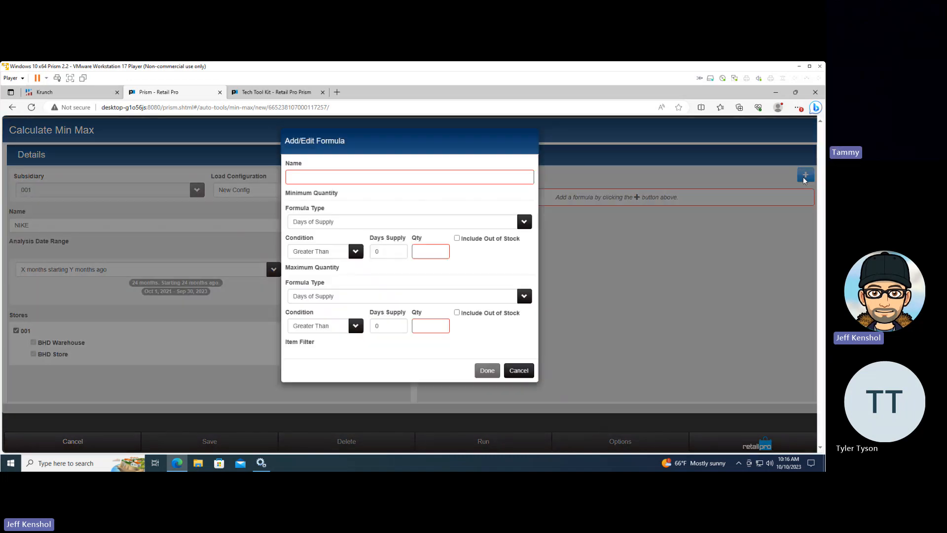
pyautogui.click(348, 178)
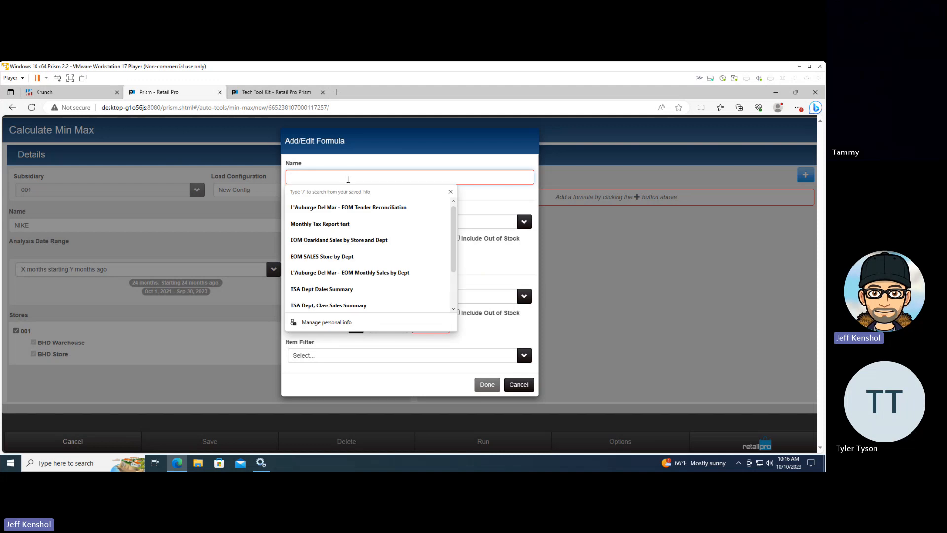
pyautogui.write('NIke')
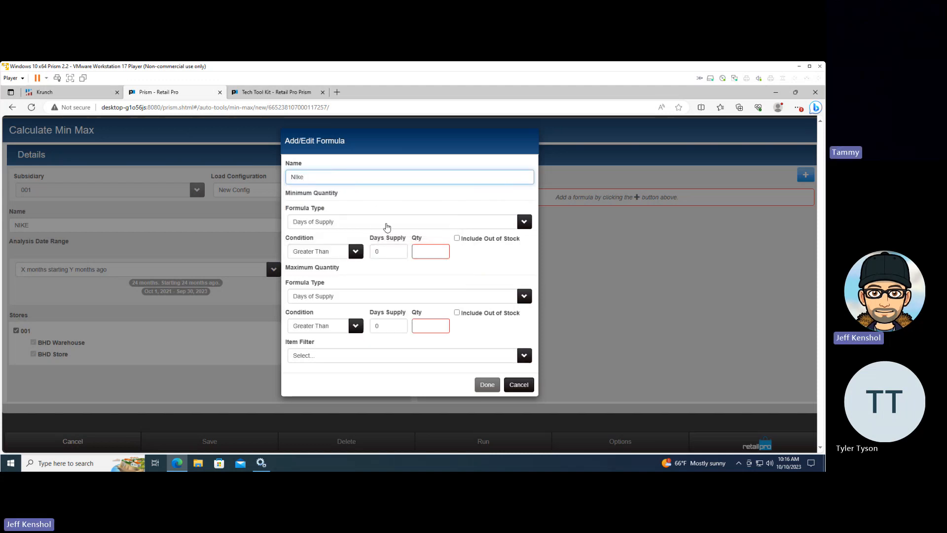
pyautogui.click(398, 223)
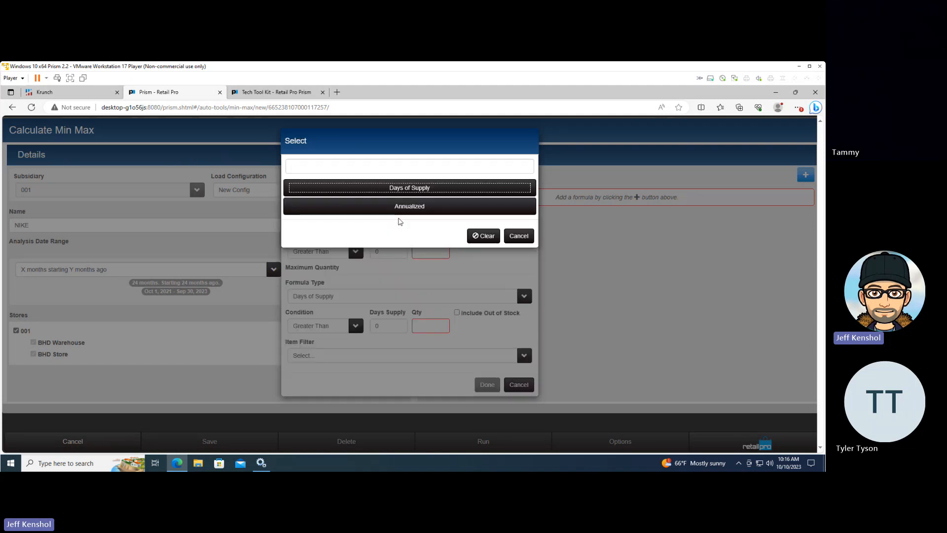
pyautogui.click(416, 189)
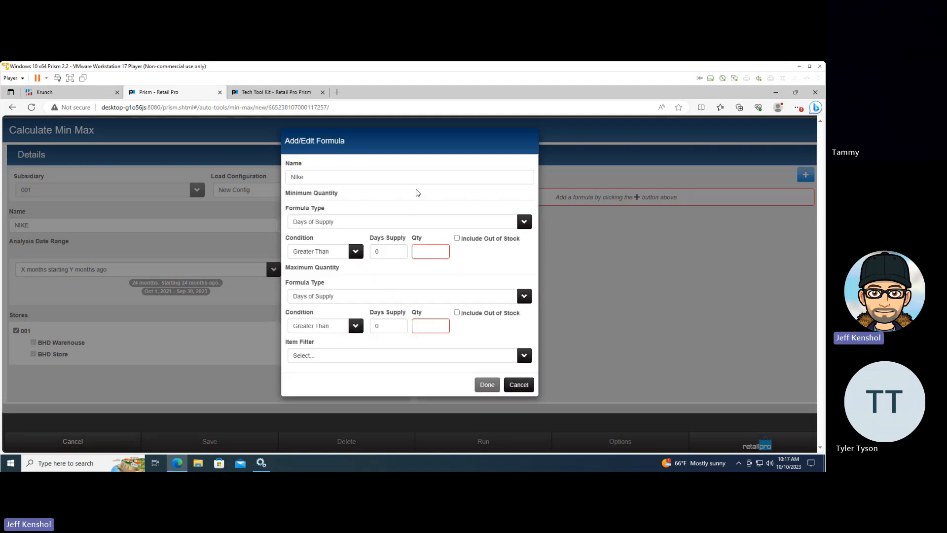
pyautogui.click(378, 223)
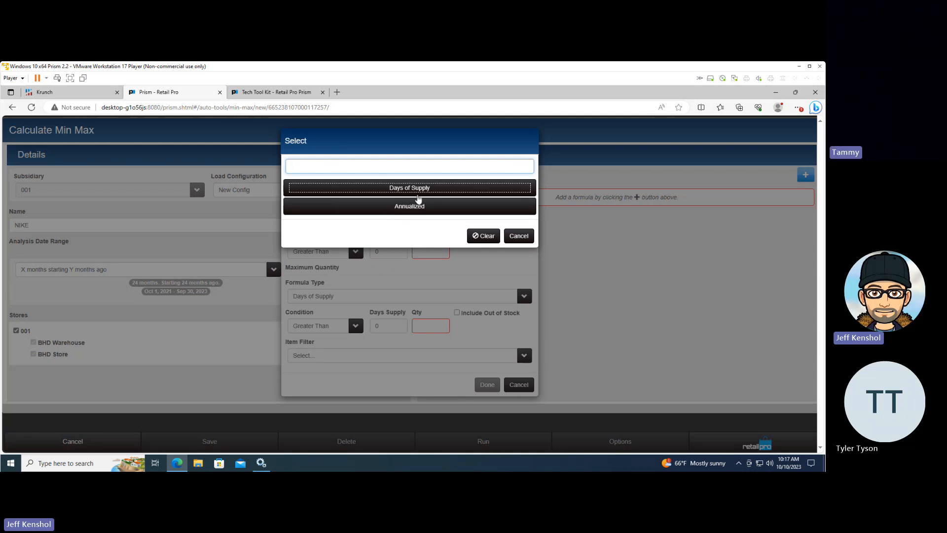
pyautogui.click(423, 191)
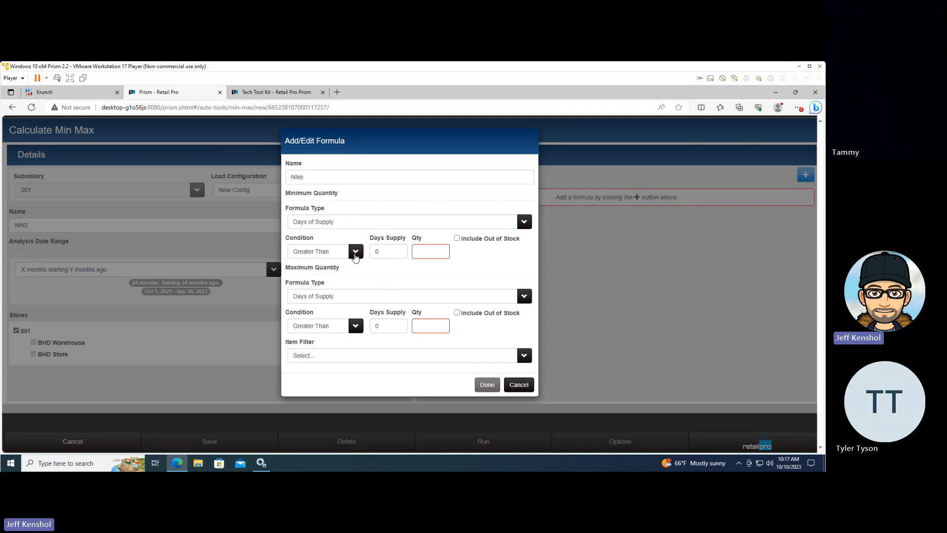
# Set the minimum quantity condition to Greater Than, with 45 days of supply and a quantity of 1
pyautogui.click(355, 254)
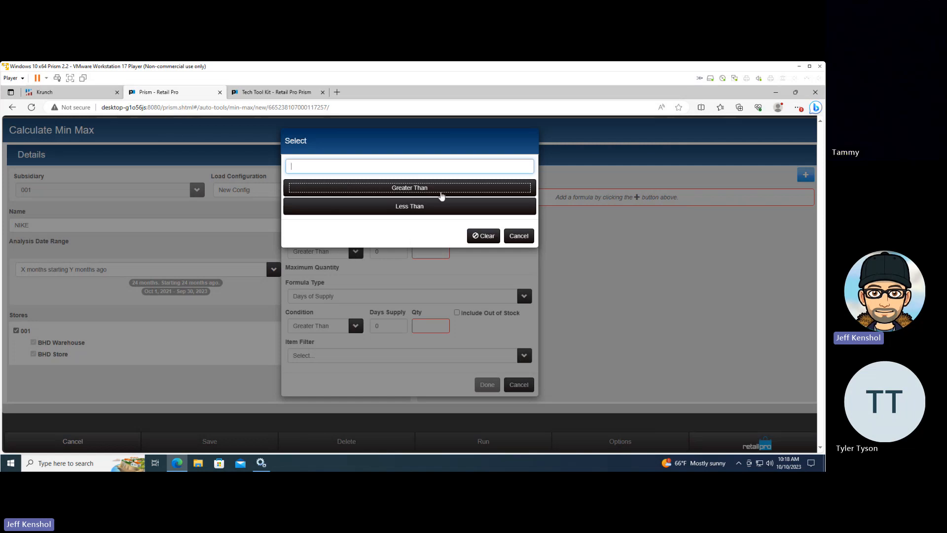
pyautogui.click(440, 195)
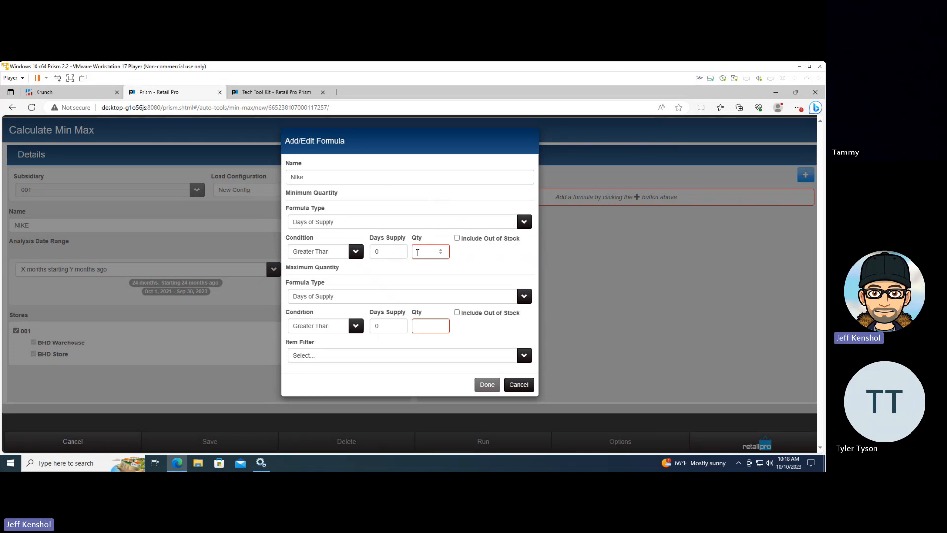
pyautogui.click(420, 252)
pyautogui.write('1')
pyautogui.doubleClick(384, 252)
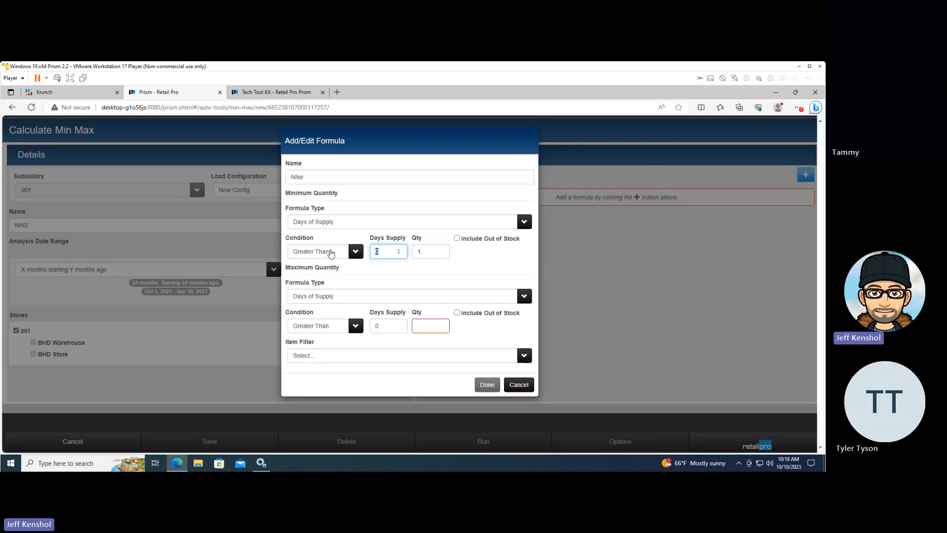
pyautogui.write('45')
# Set the formula's maximum quantity to 90 days of supply with a quantity of 1
pyautogui.doubleClick(377, 326)
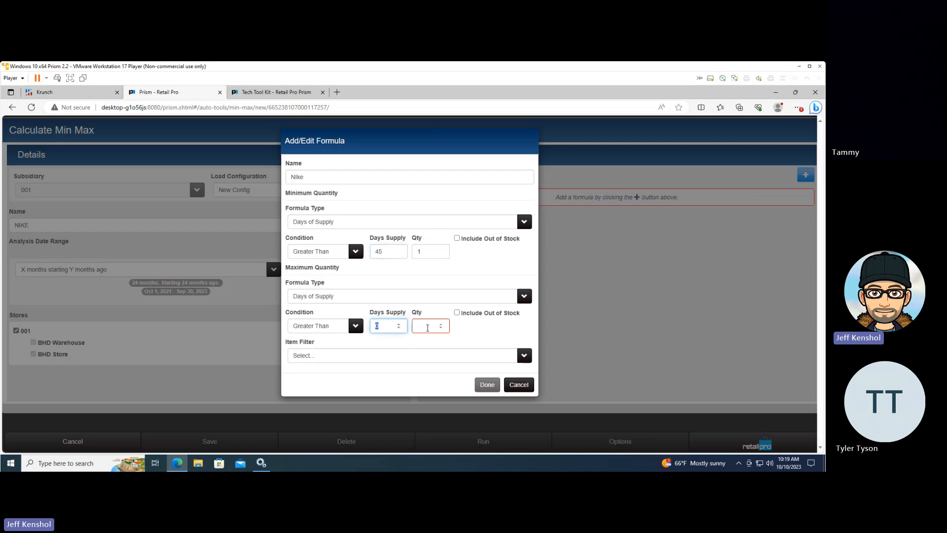
pyautogui.click(426, 327)
pyautogui.write('1')
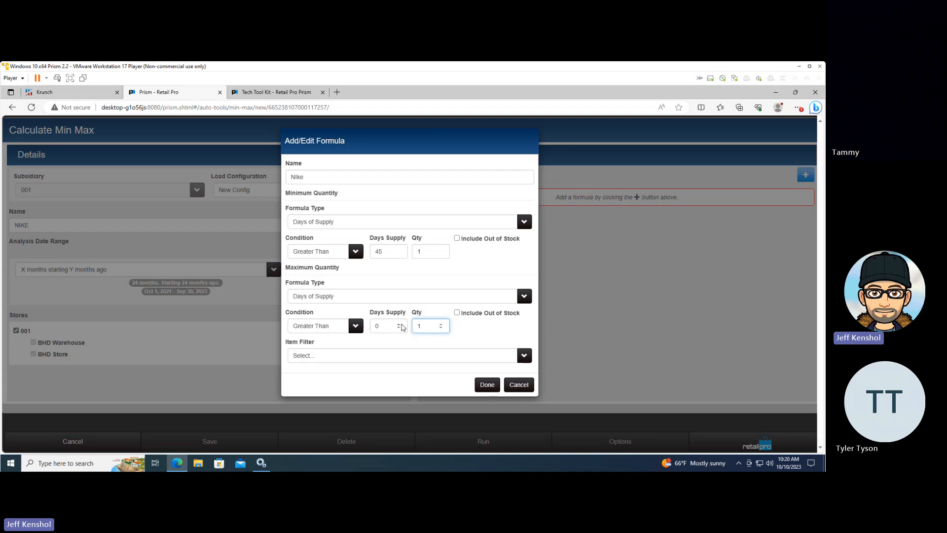
pyautogui.doubleClick(377, 326)
pyautogui.write('90')
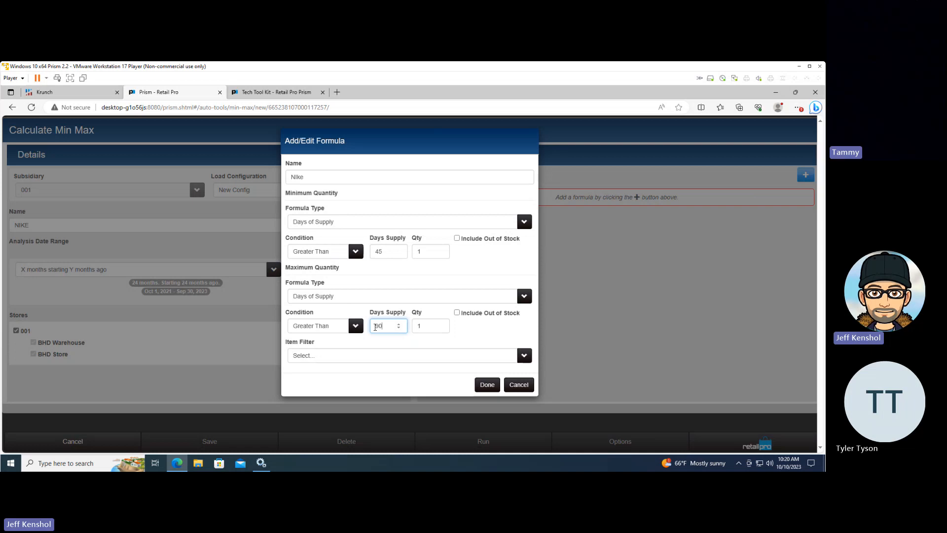
# Change the minimum quantity condition to Less Than and its quantity to 0
pyautogui.click(355, 252)
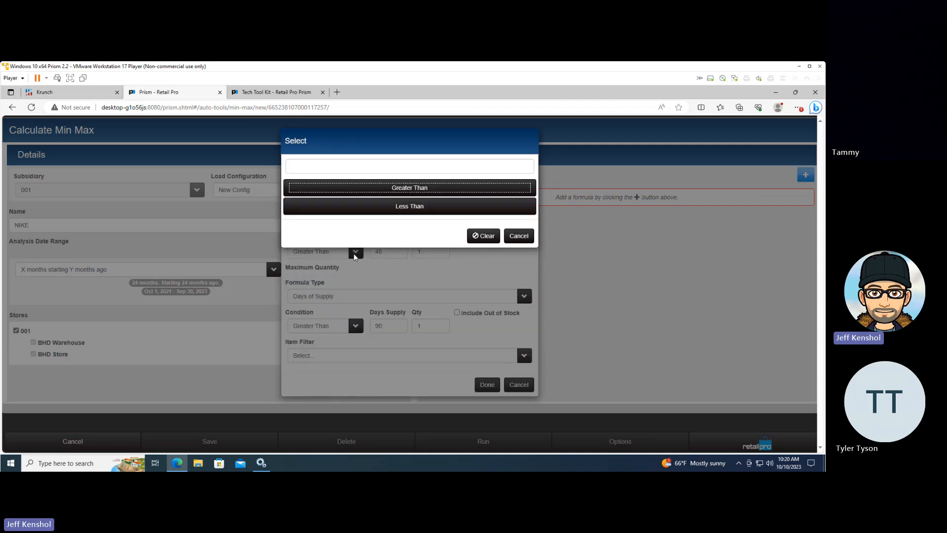
pyautogui.click(393, 205)
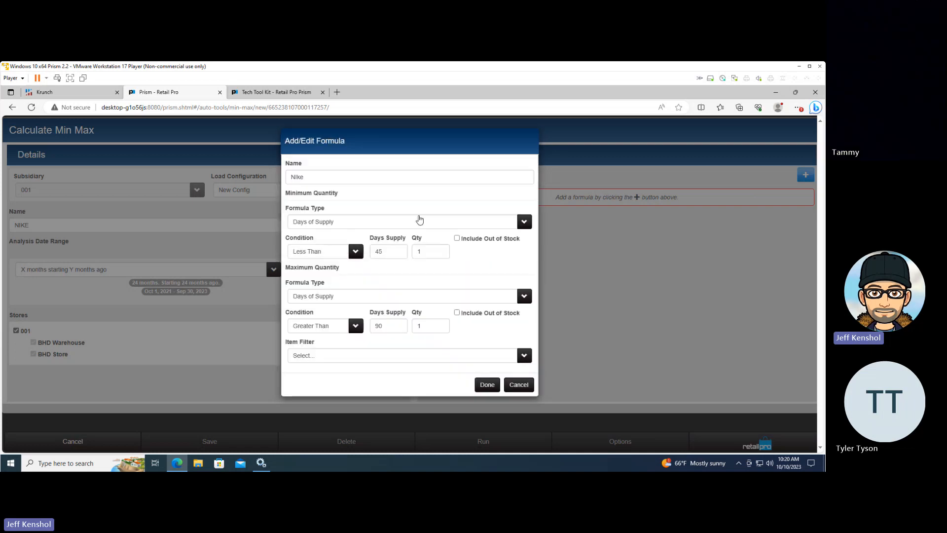
pyautogui.doubleClick(399, 253)
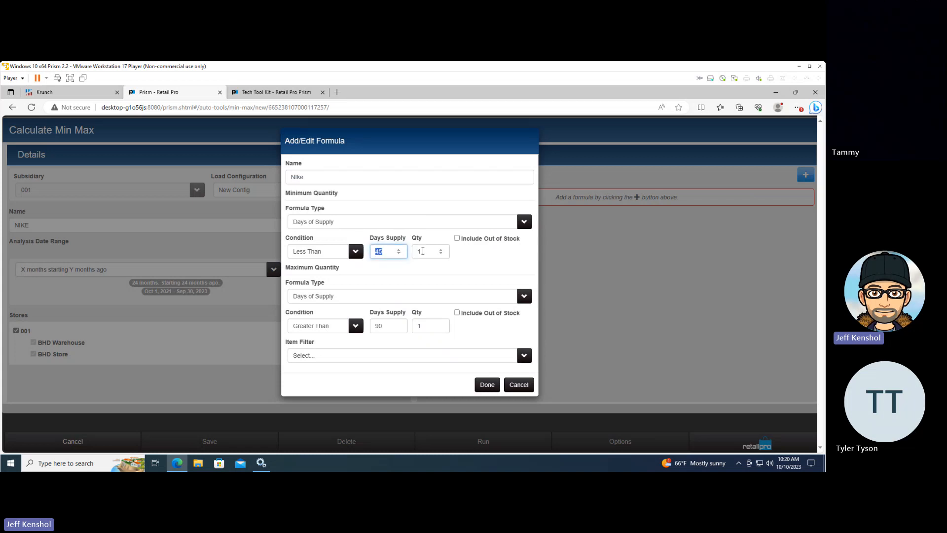
pyautogui.doubleClick(422, 251)
pyautogui.write('0')
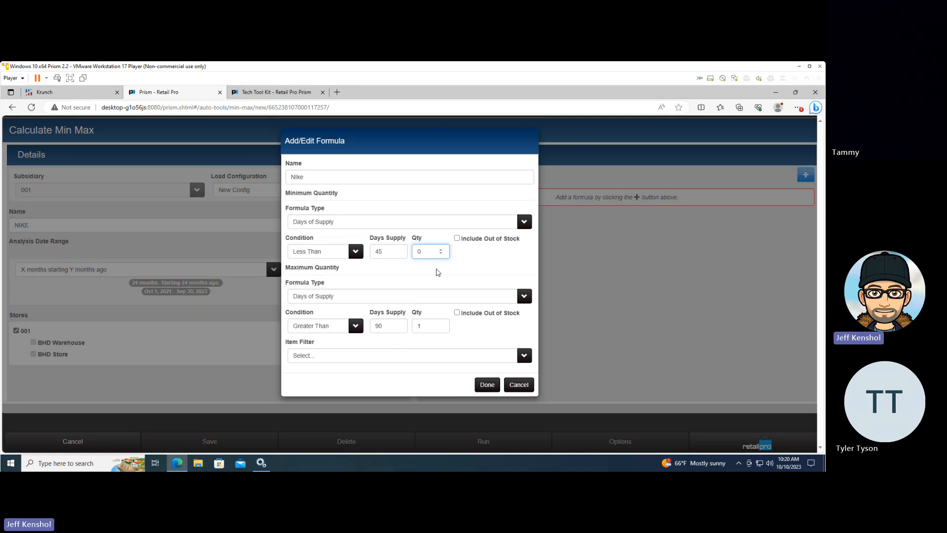
# Switch the minimum quantity condition back to Greater Than
pyautogui.doubleClick(387, 251)
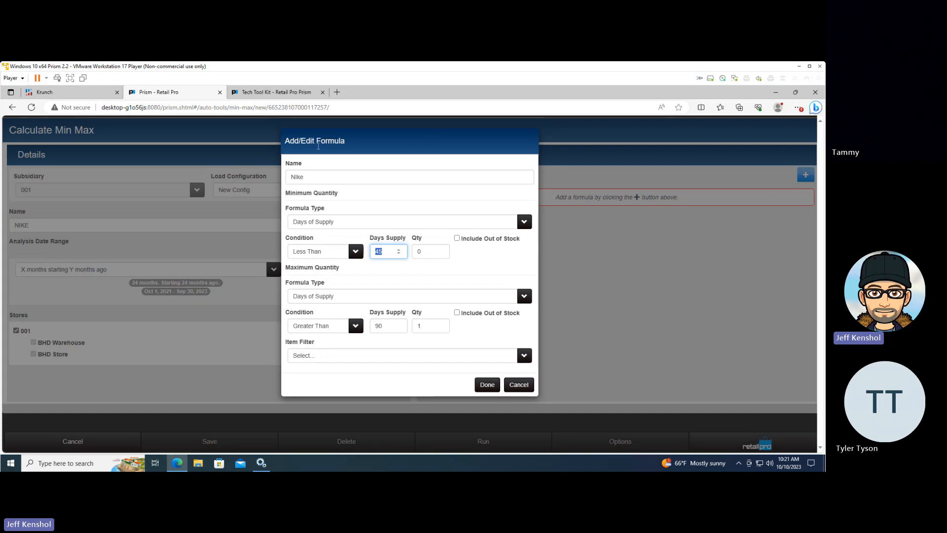
pyautogui.click(351, 253)
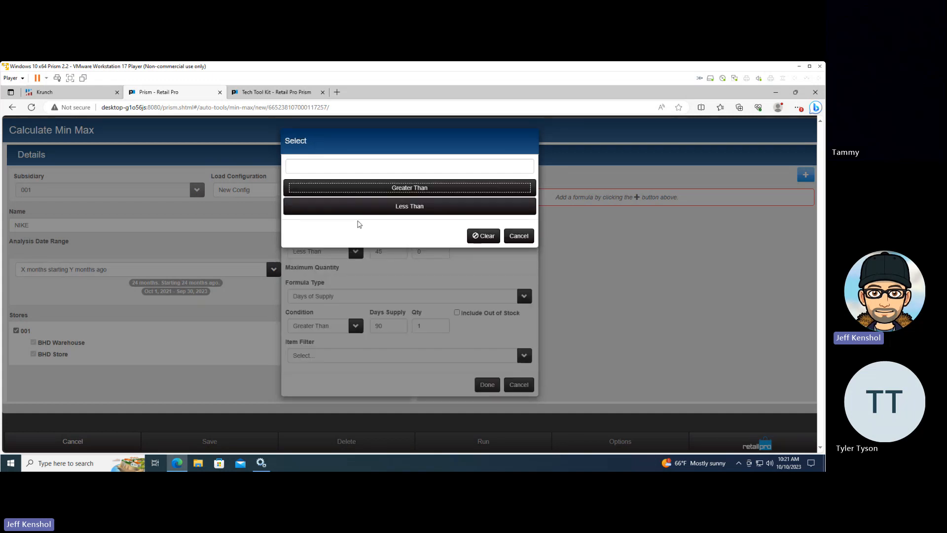
pyautogui.click(398, 190)
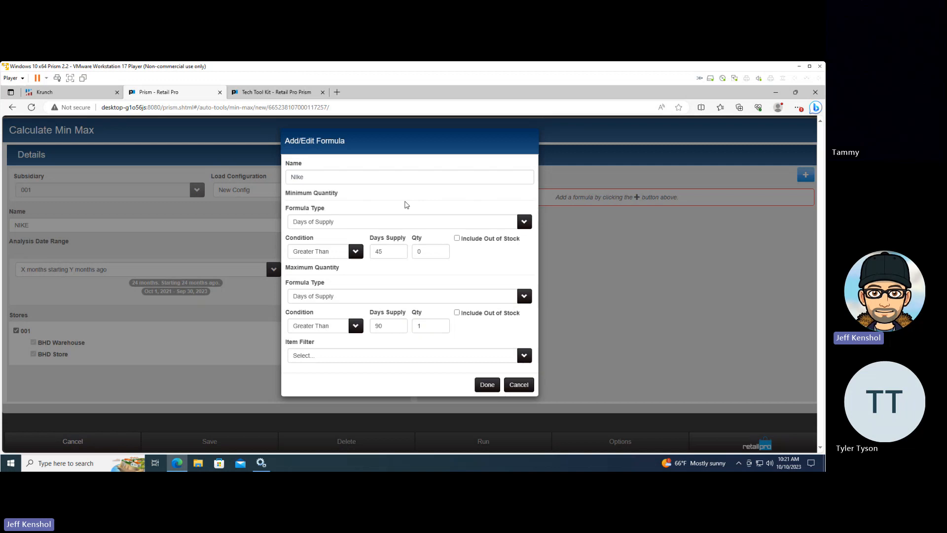
# Set the minimum quantity's Qty to 1 and add a Vendor Code item filter that equals NIKE
pyautogui.click(425, 250)
pyautogui.write('1')
pyautogui.click(402, 356)
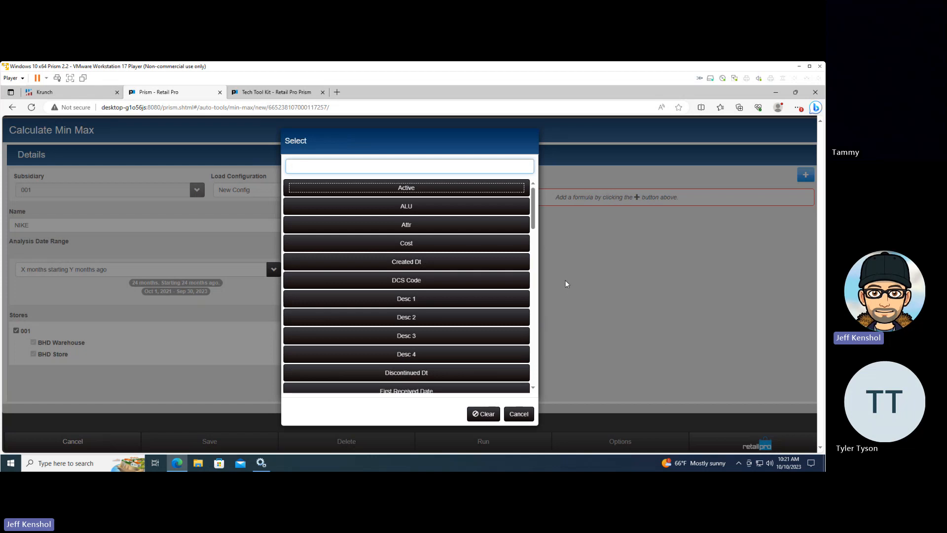
pyautogui.scroll(-2, 516, 252)
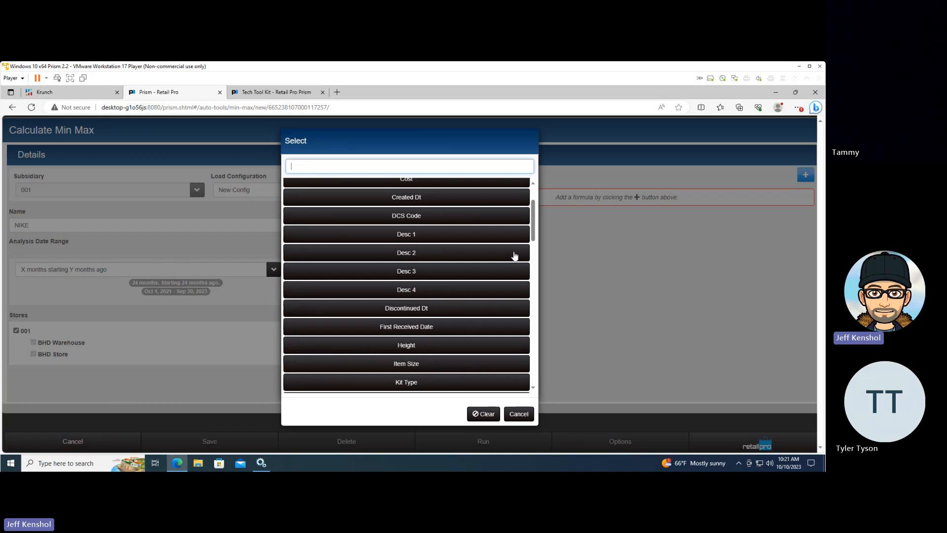
pyautogui.scroll(-12, 515, 256)
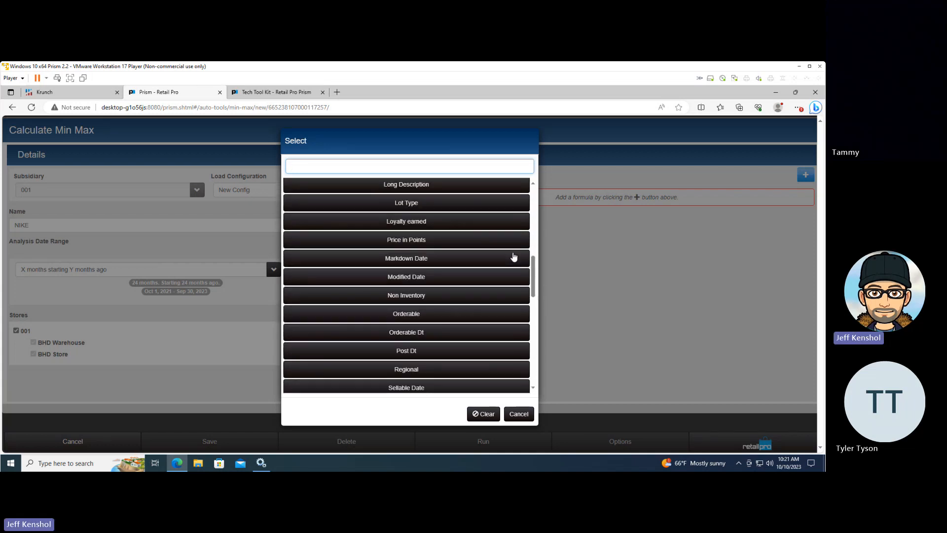
pyautogui.scroll(-7, 513, 258)
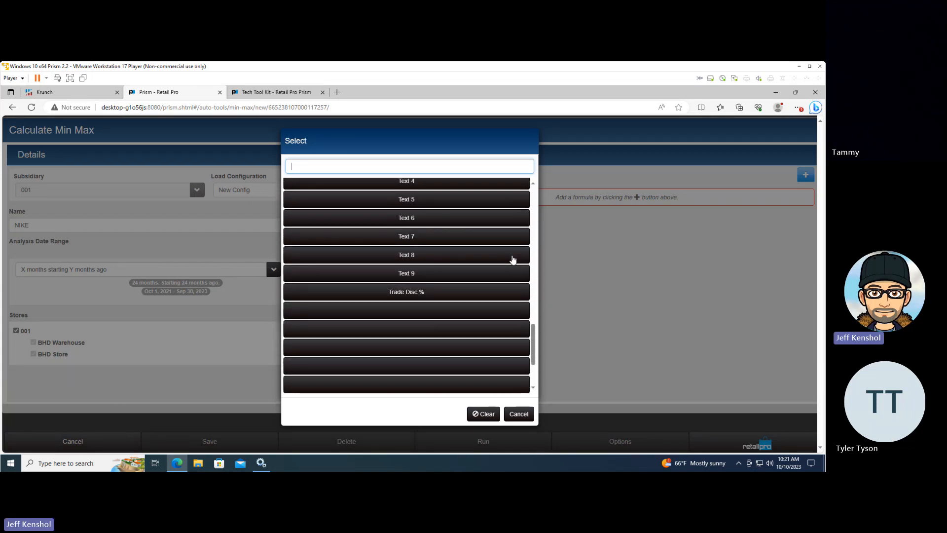
pyautogui.scroll(-3, 511, 263)
pyautogui.scroll(-1, 510, 262)
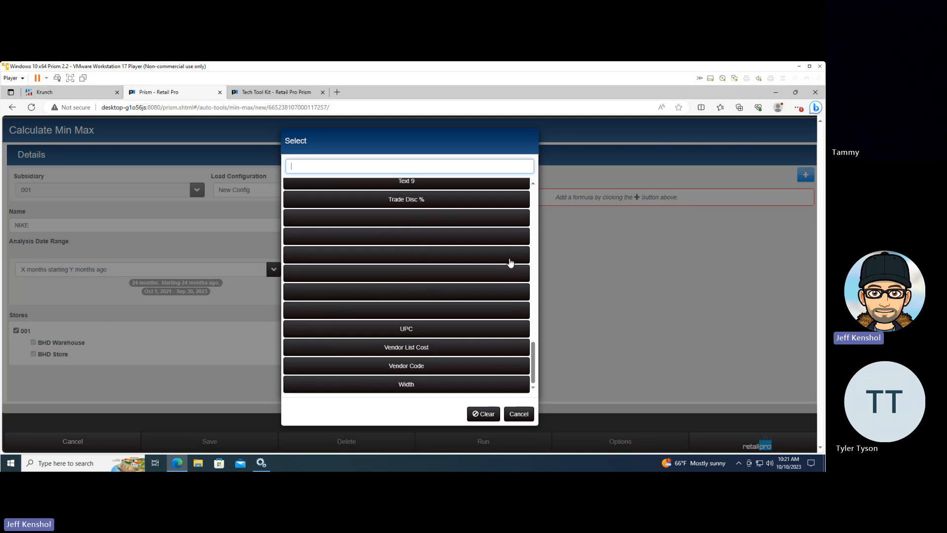
pyautogui.click(427, 366)
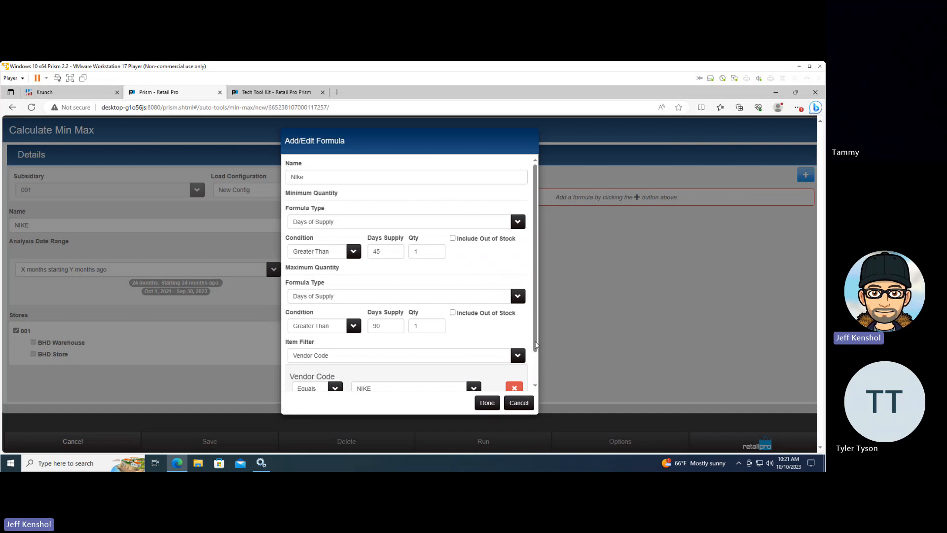
# Add a second OR condition to the Vendor Code filter and remove it again
pyautogui.moveTo(536, 341); pyautogui.dragTo(534, 371)
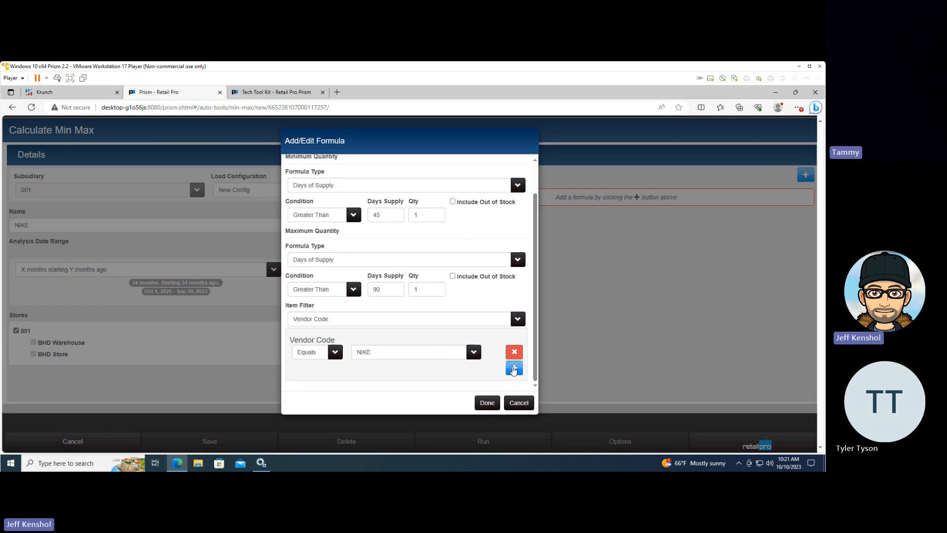
pyautogui.click(513, 369)
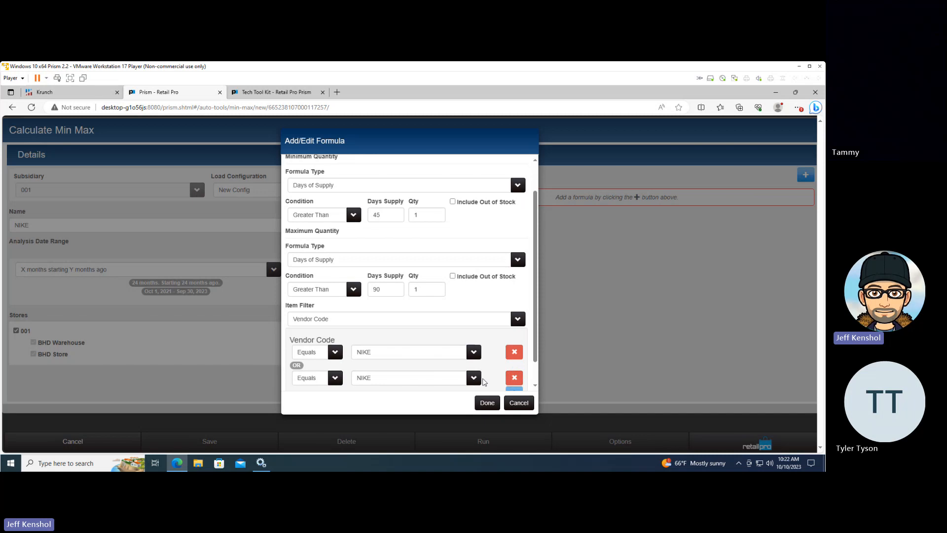
pyautogui.click(513, 378)
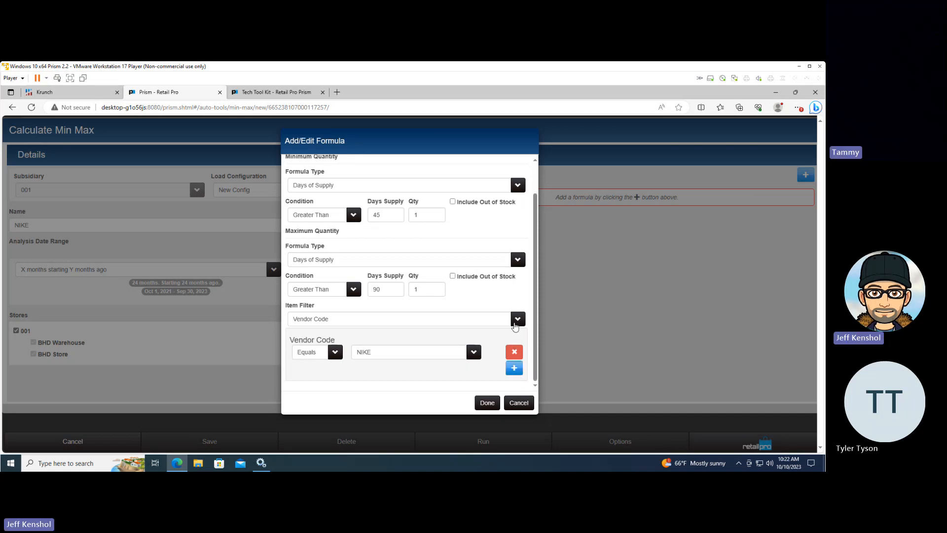
# Add a Desc 1 item filter with an extra OR condition, and remove both Desc 1 conditions
pyautogui.click(516, 319)
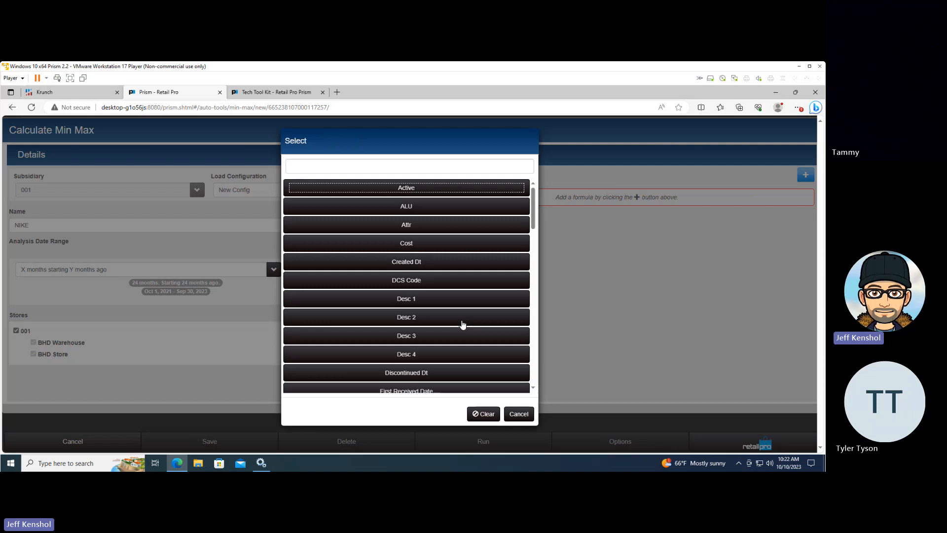
pyautogui.click(417, 302)
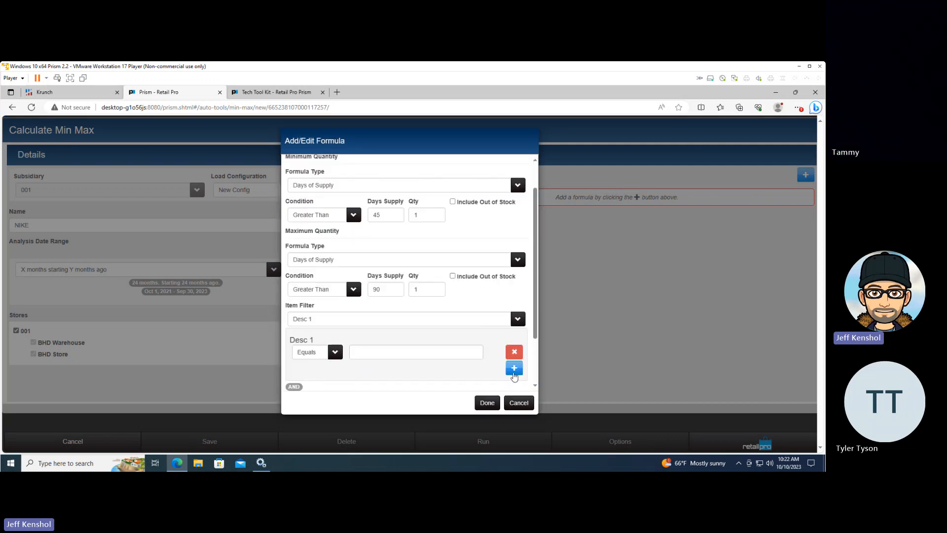
pyautogui.click(514, 372)
pyautogui.click(430, 355)
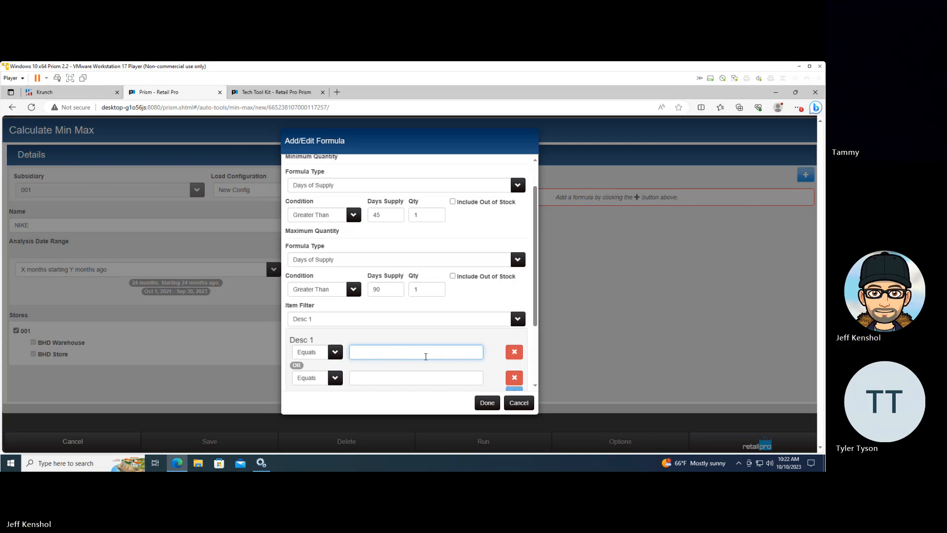
pyautogui.click(514, 378)
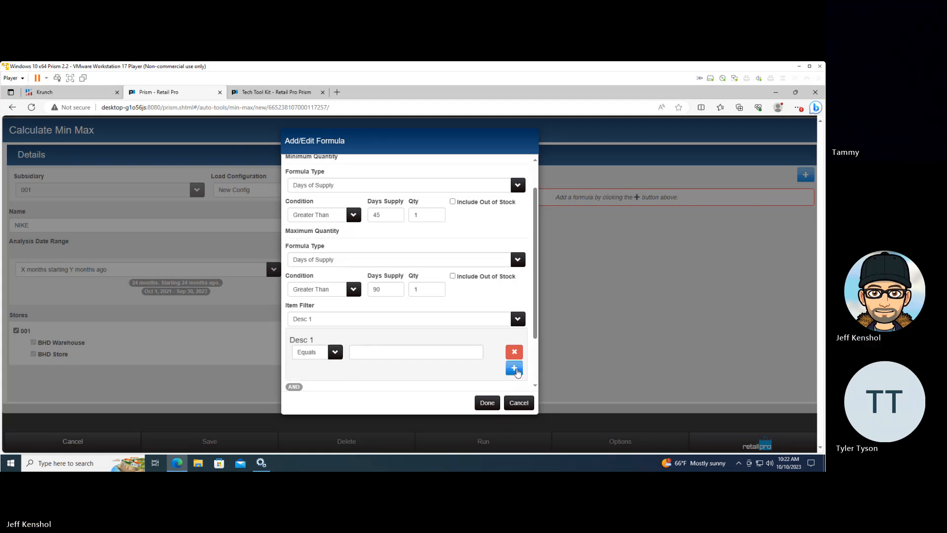
pyautogui.click(514, 353)
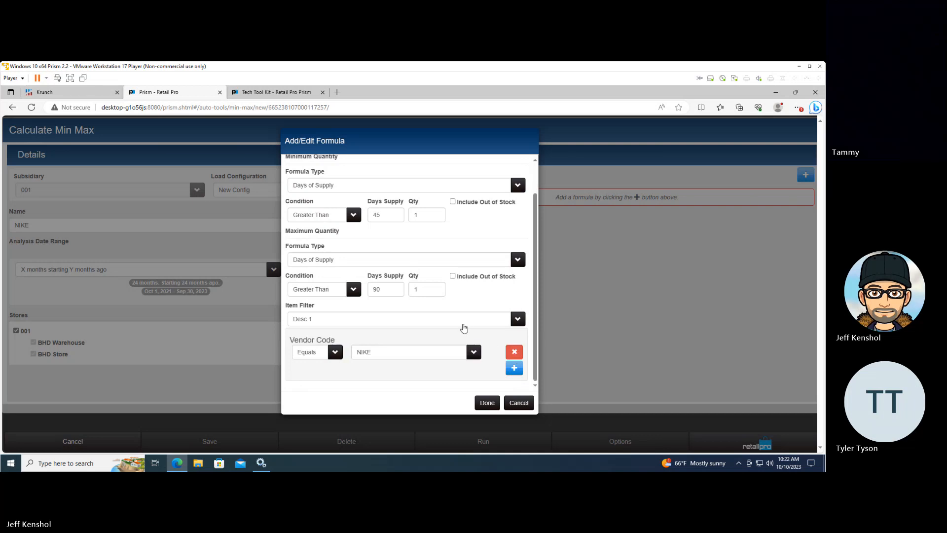
# Reselect Vendor Code as the item filter and remove the duplicate NIKE condition
pyautogui.click(463, 322)
pyautogui.scroll(-15, 463, 327)
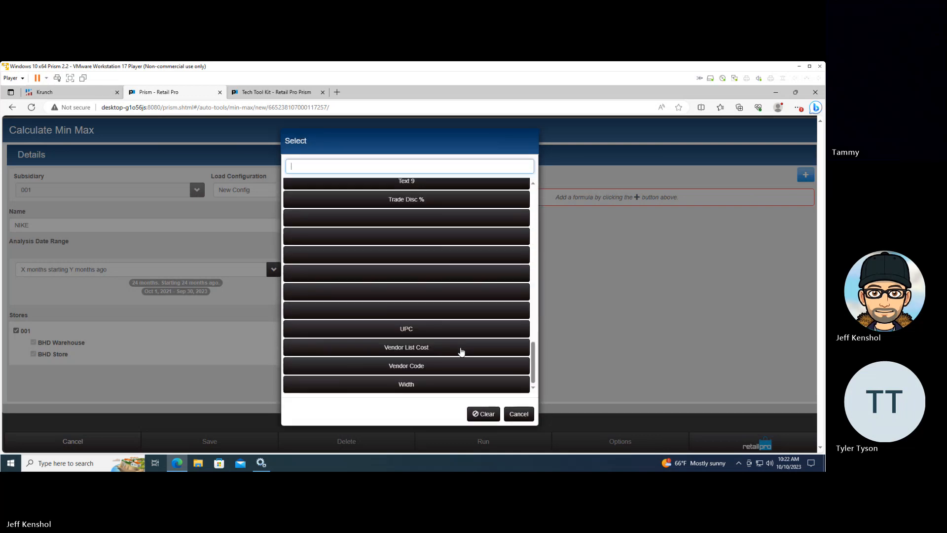
pyautogui.click(435, 365)
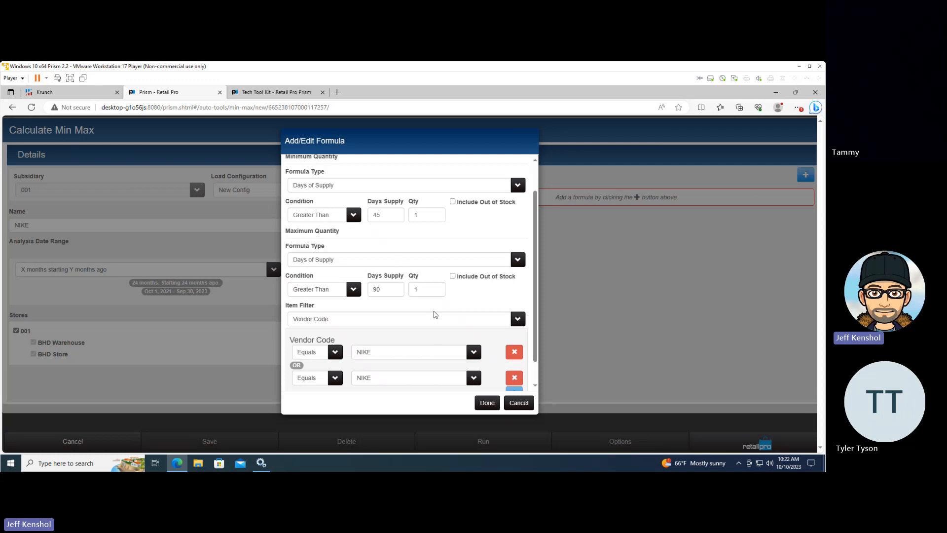
pyautogui.click(514, 377)
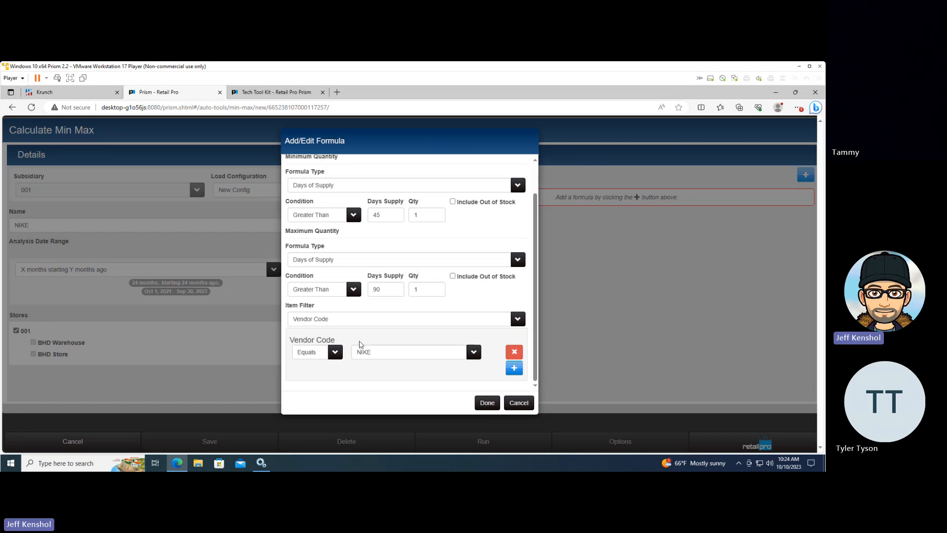
# Save the NIKE calculation with its completed Nike formula and run it
pyautogui.click(486, 402)
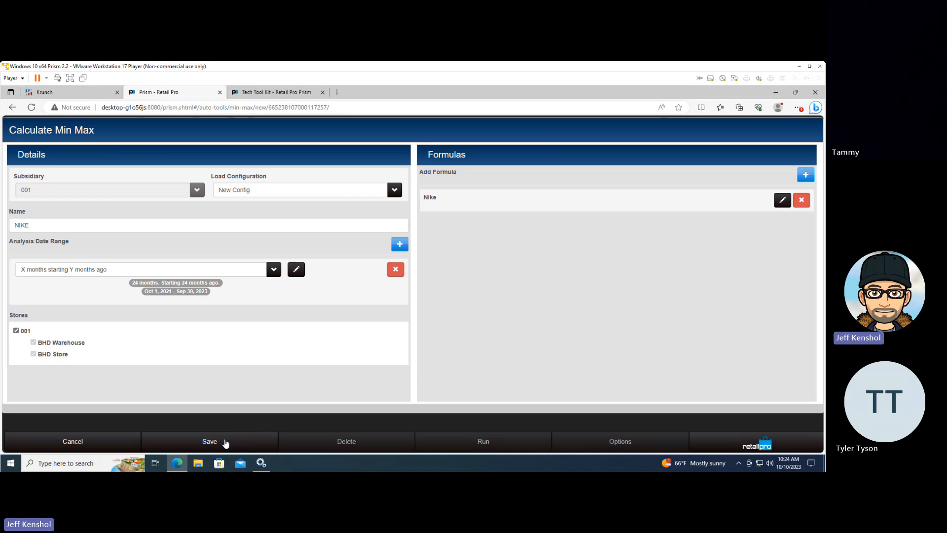
pyautogui.click(225, 440)
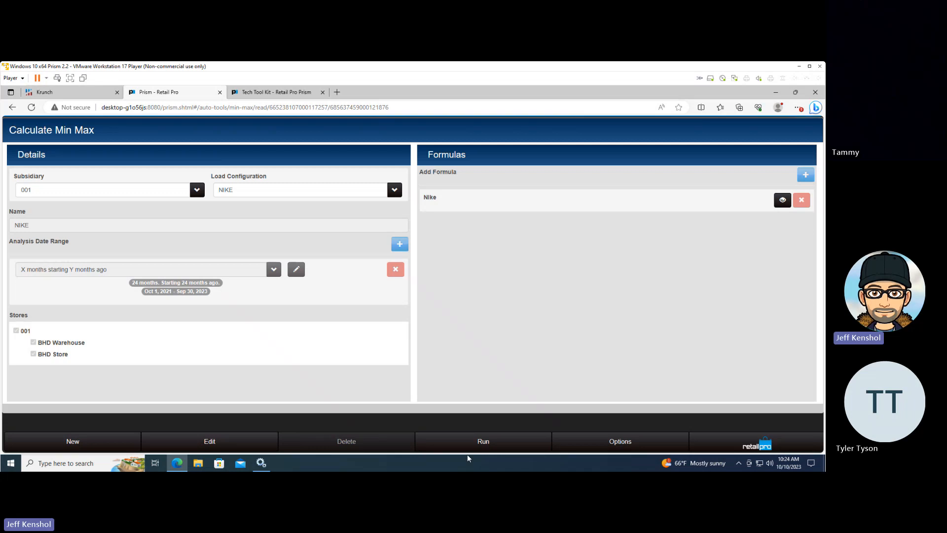
pyautogui.click(480, 443)
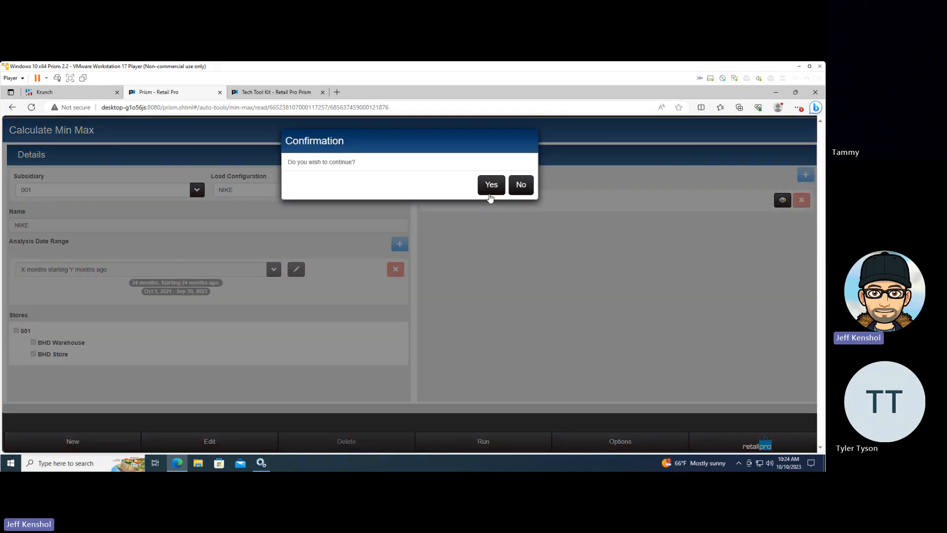
pyautogui.click(490, 197)
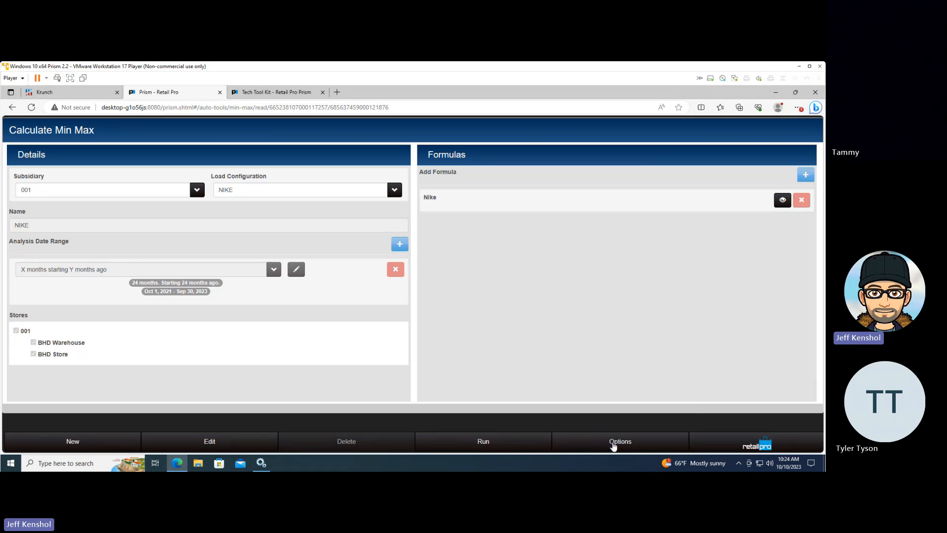
# Open the Min Max Review, search for BHD Store's active items without filters, and check the available search fields
pyautogui.click(617, 441)
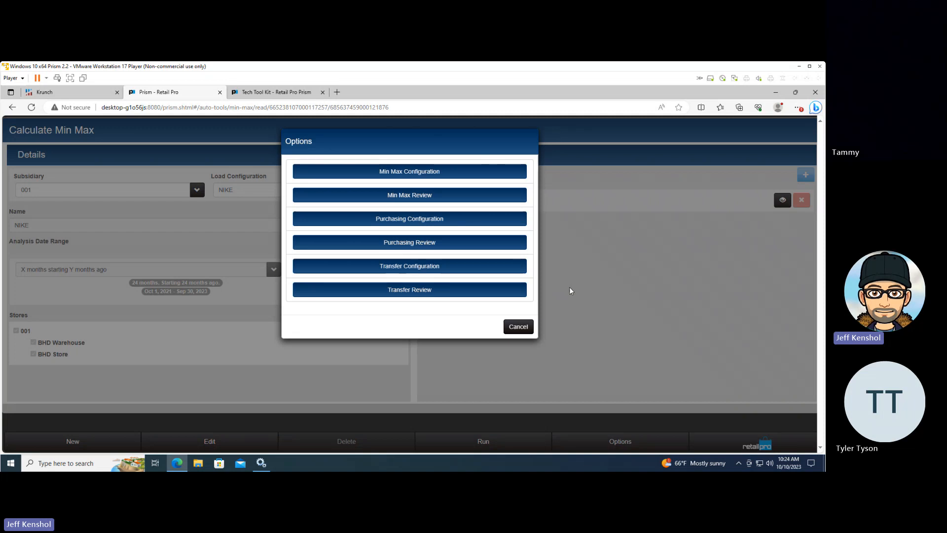
pyautogui.click(416, 195)
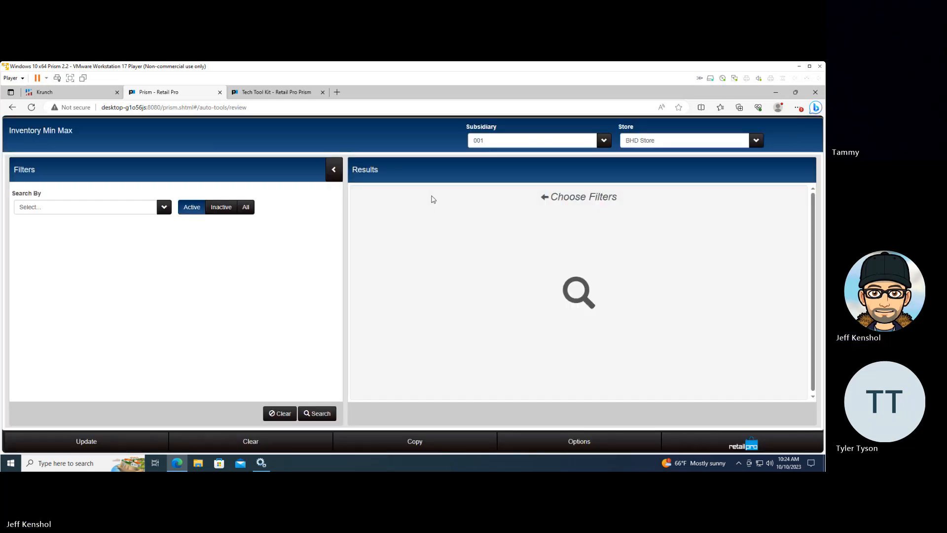
pyautogui.click(320, 411)
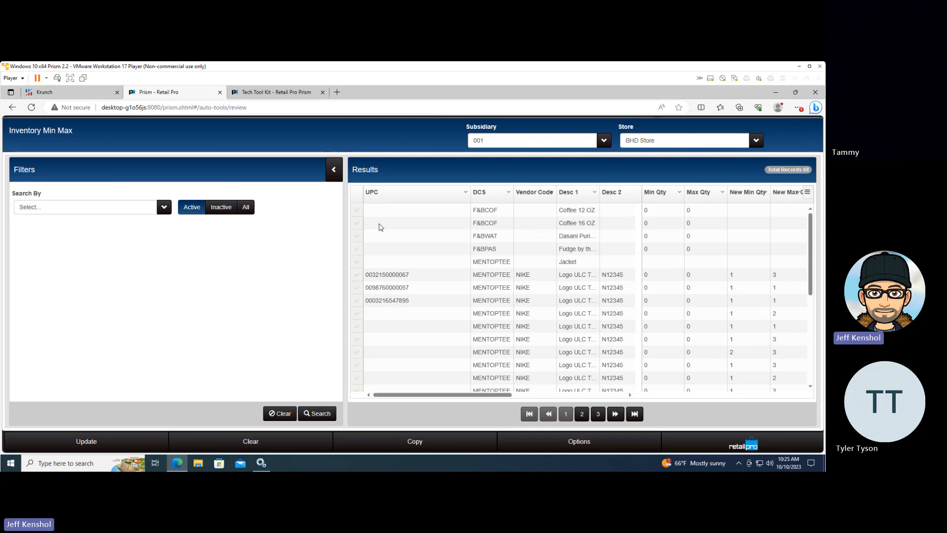
pyautogui.click(137, 211)
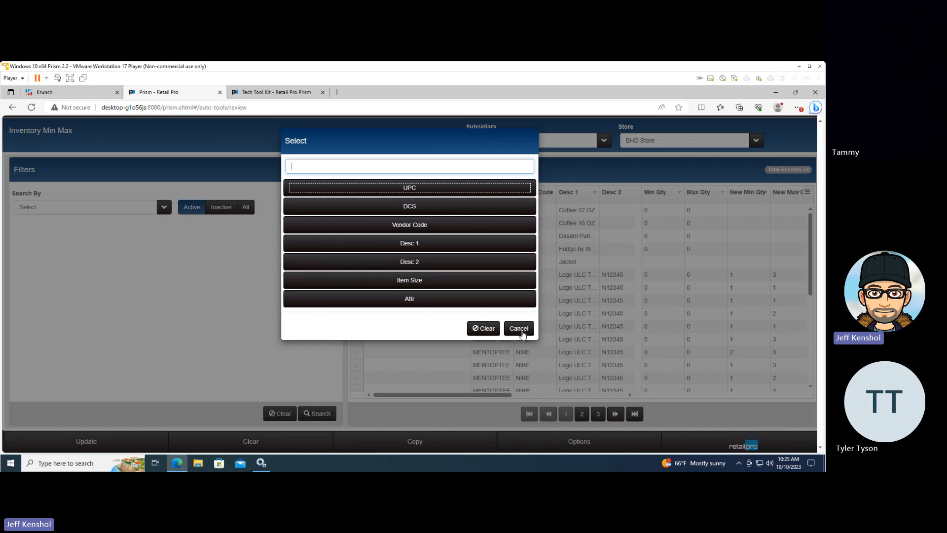
pyautogui.click(522, 334)
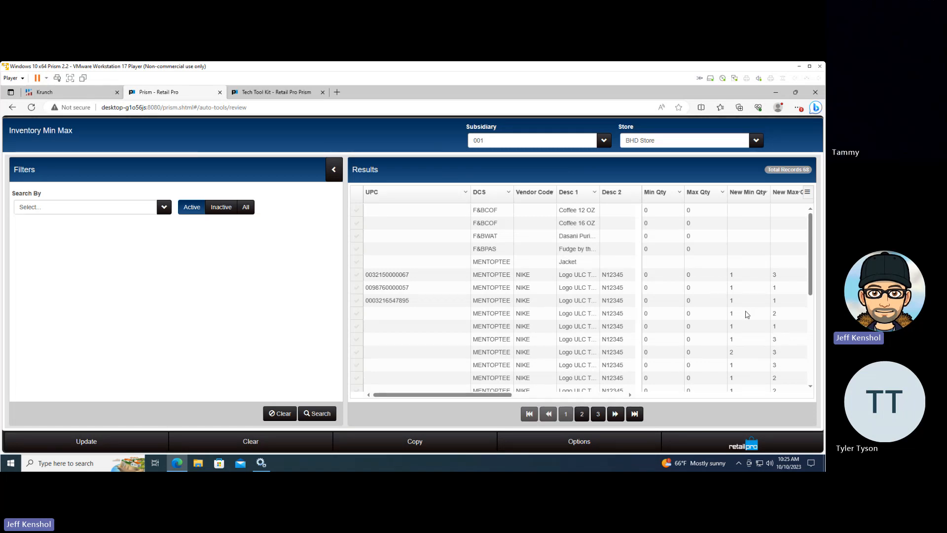
# Collapse the filters and compare the current and new min and max quantities of the black 2XL NIKE item
pyautogui.click(777, 351)
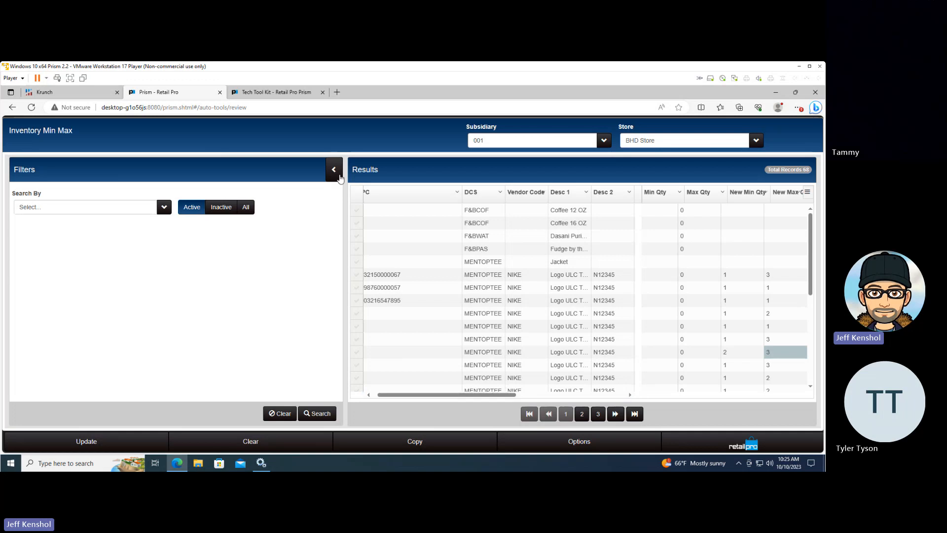
pyautogui.click(333, 172)
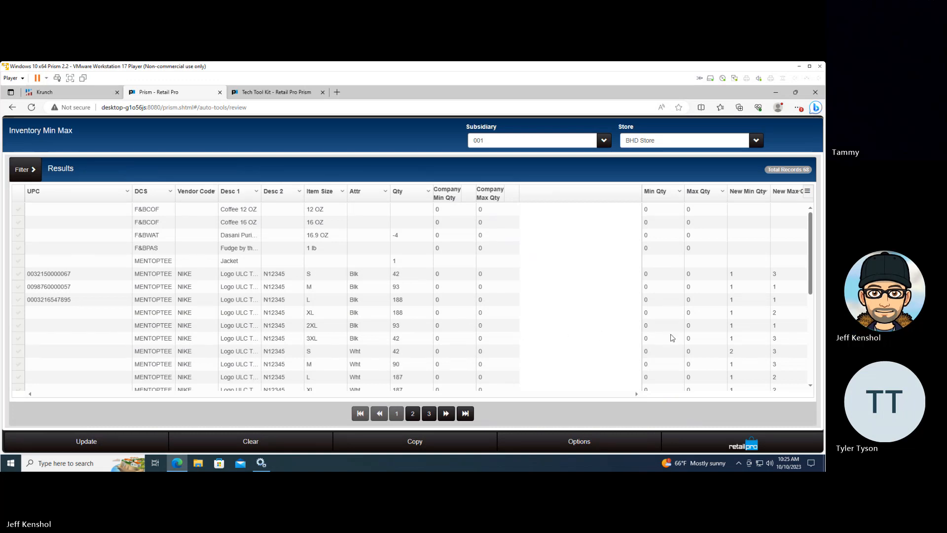
pyautogui.click(651, 329)
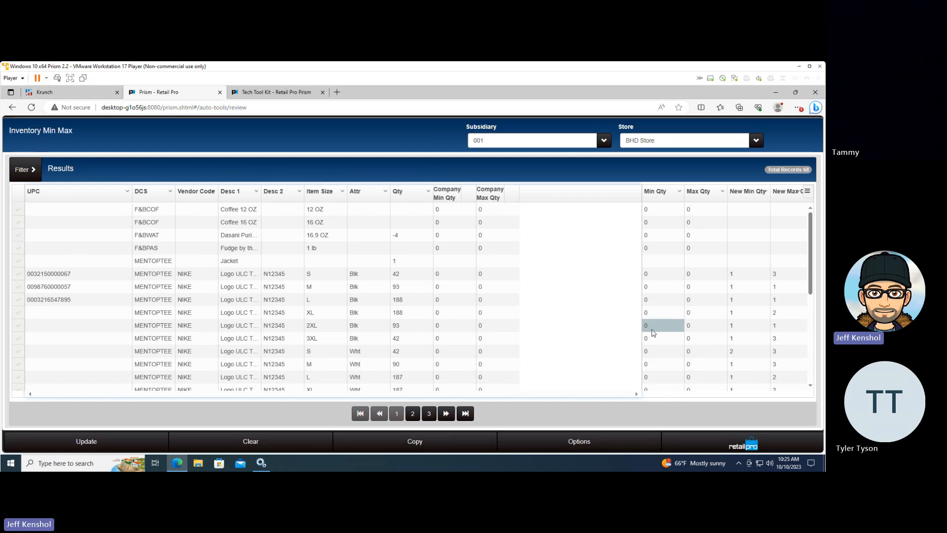
pyautogui.click(690, 330)
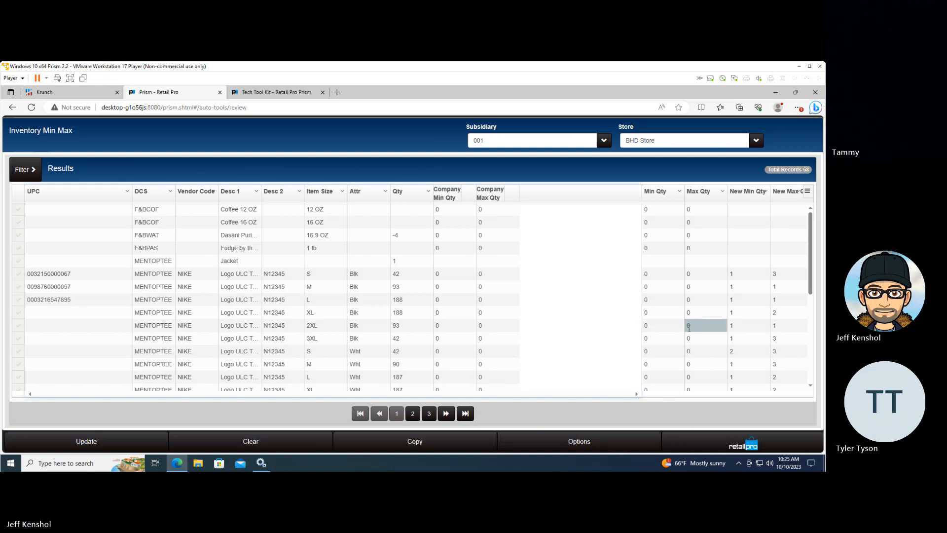
pyautogui.click(737, 330)
pyautogui.click(778, 330)
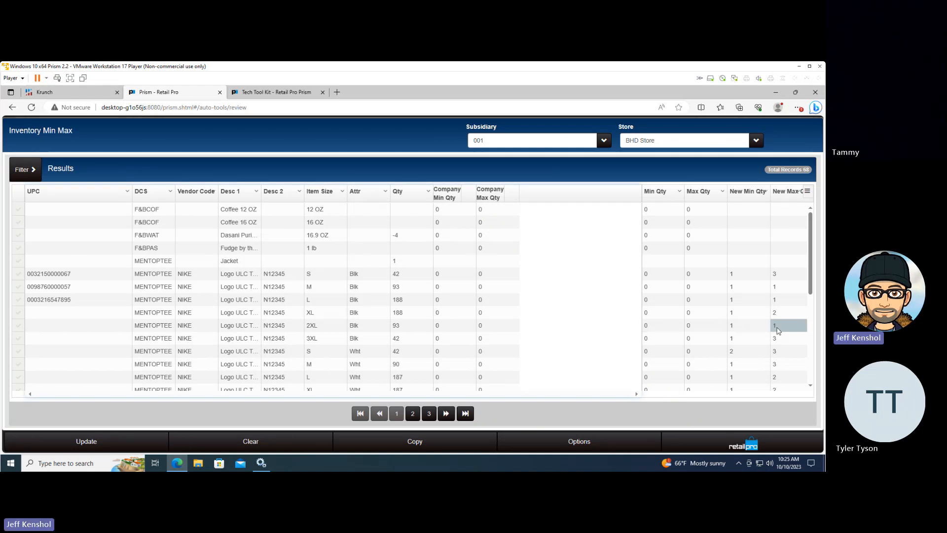
# Examine the new min and max quantities of the white size S NIKE item without editing them
pyautogui.doubleClick(736, 351)
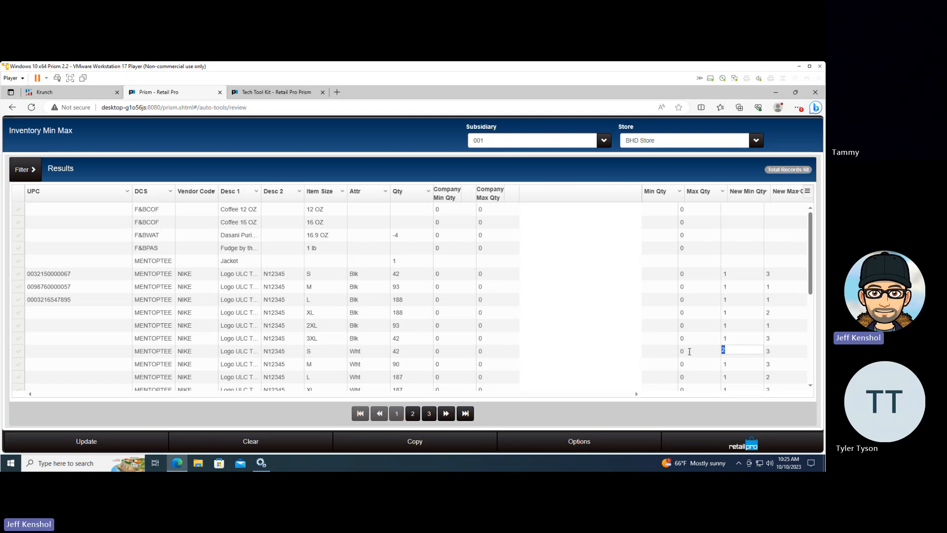
pyautogui.click(312, 351)
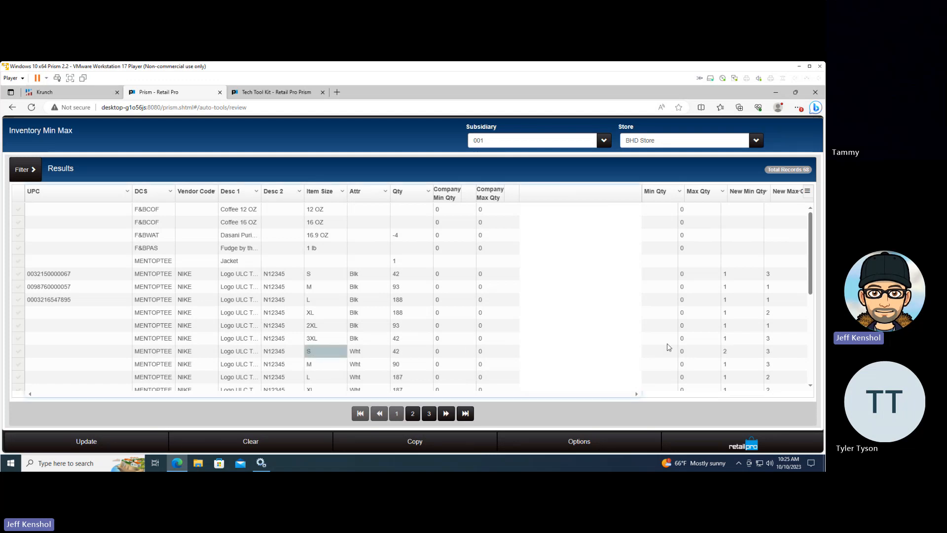
pyautogui.doubleClick(769, 353)
pyautogui.doubleClick(739, 354)
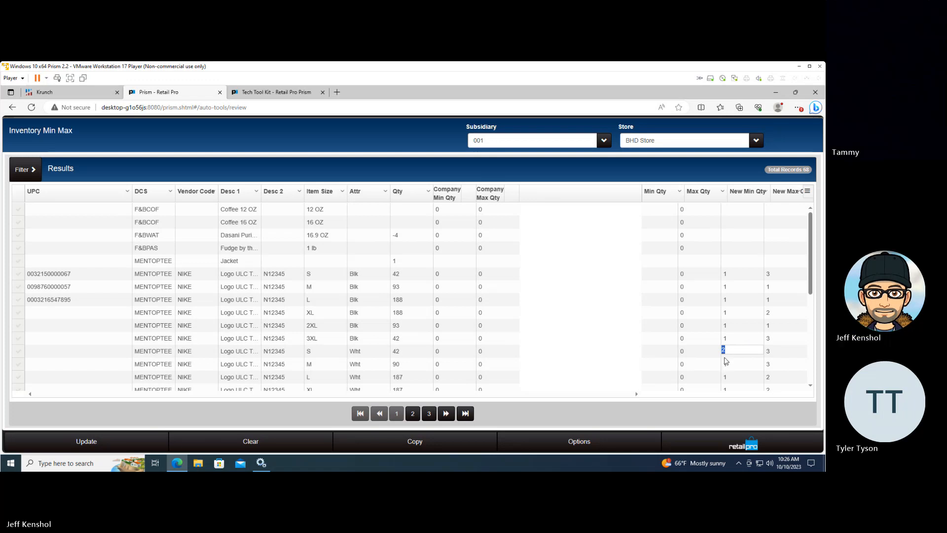
pyautogui.click(666, 355)
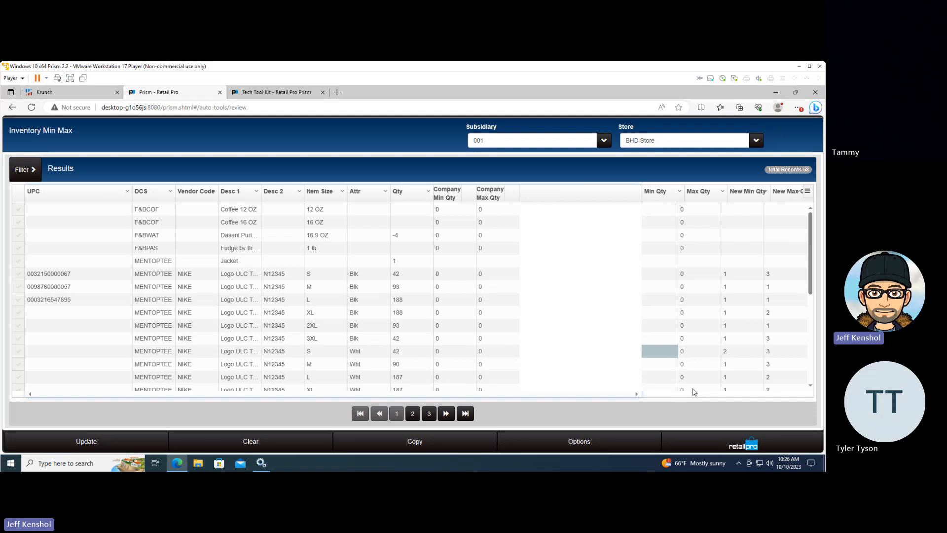
pyautogui.click(697, 309)
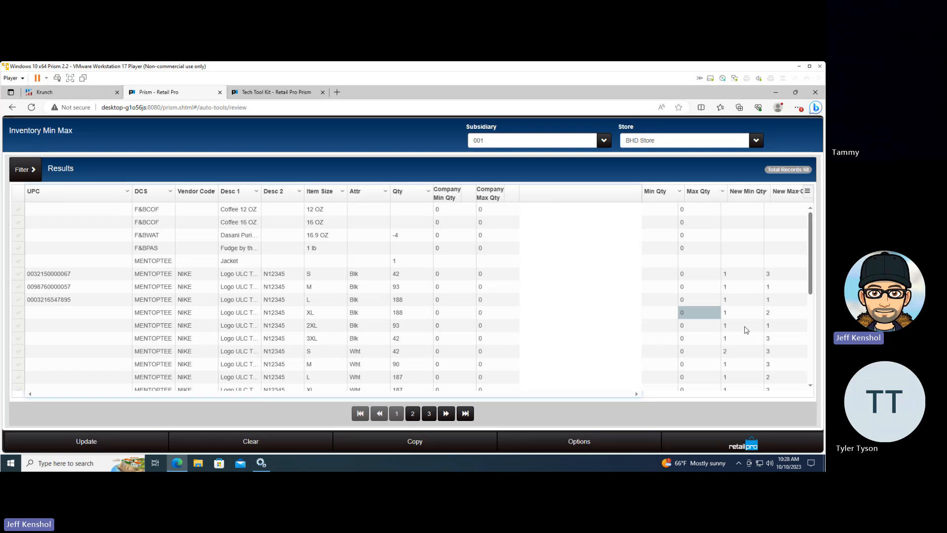
pyautogui.click(651, 314)
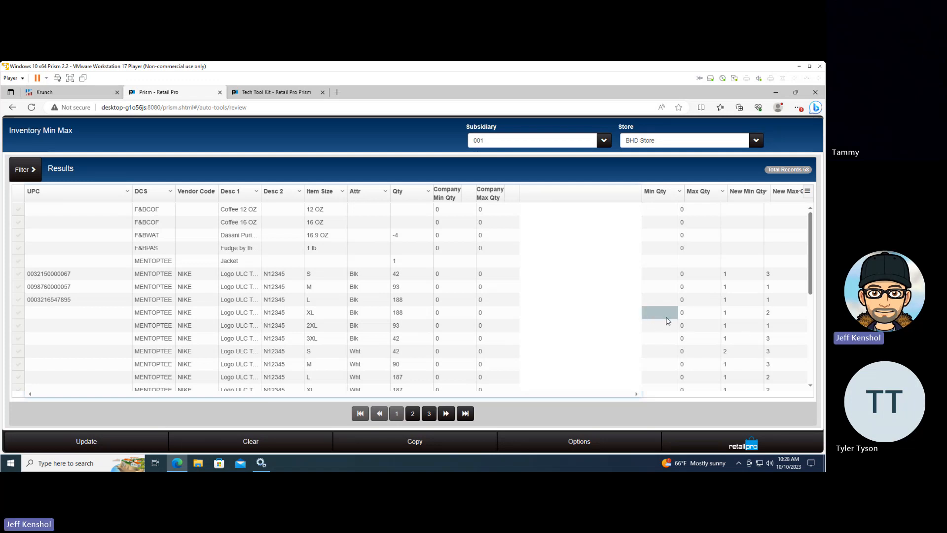
pyautogui.press('Left')
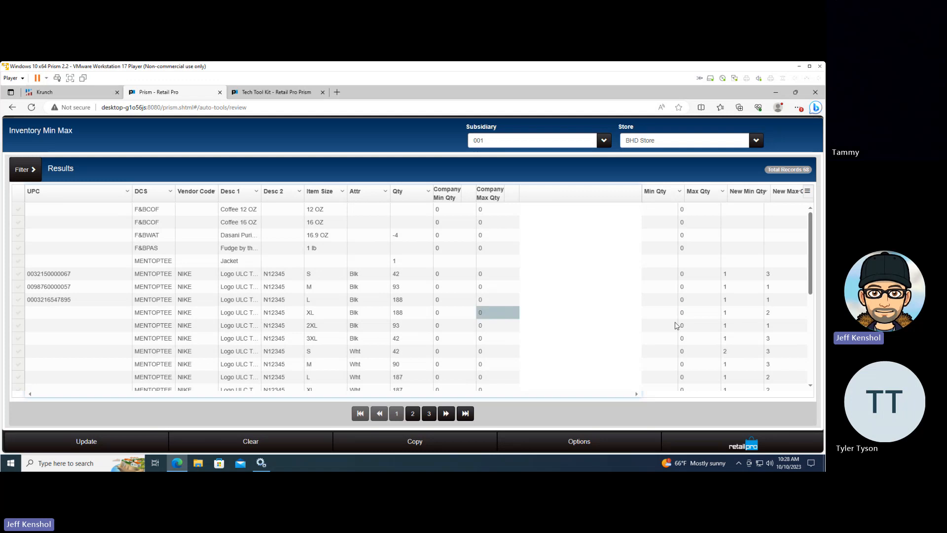
pyautogui.press('Right')
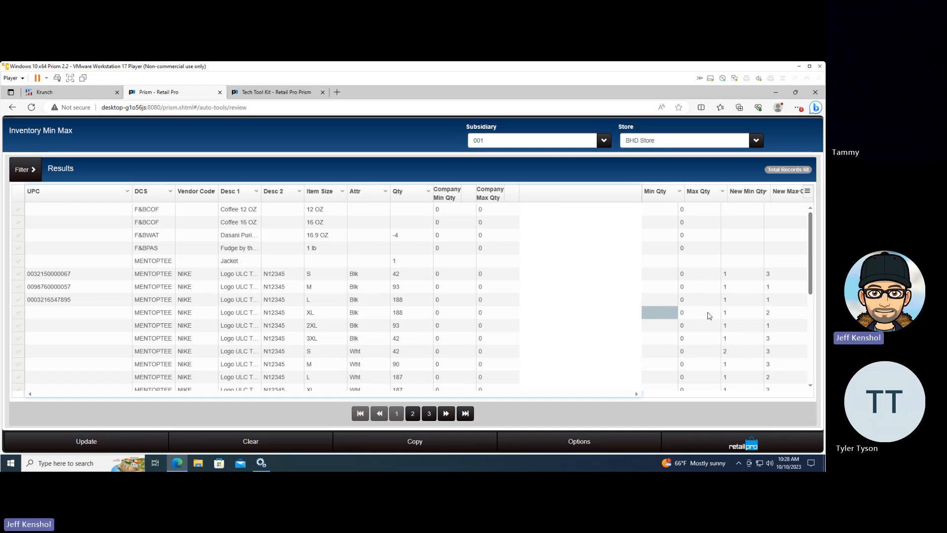
pyautogui.doubleClick(728, 316)
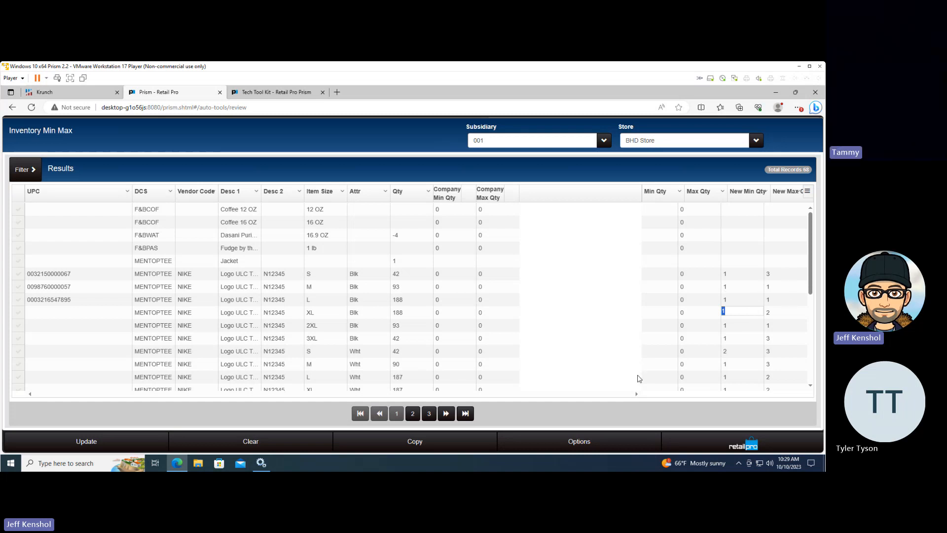
# Set the white size S NIKE item's new min quantity to 1 and its new max quantity to 2
pyautogui.click(736, 351)
pyautogui.write('1')
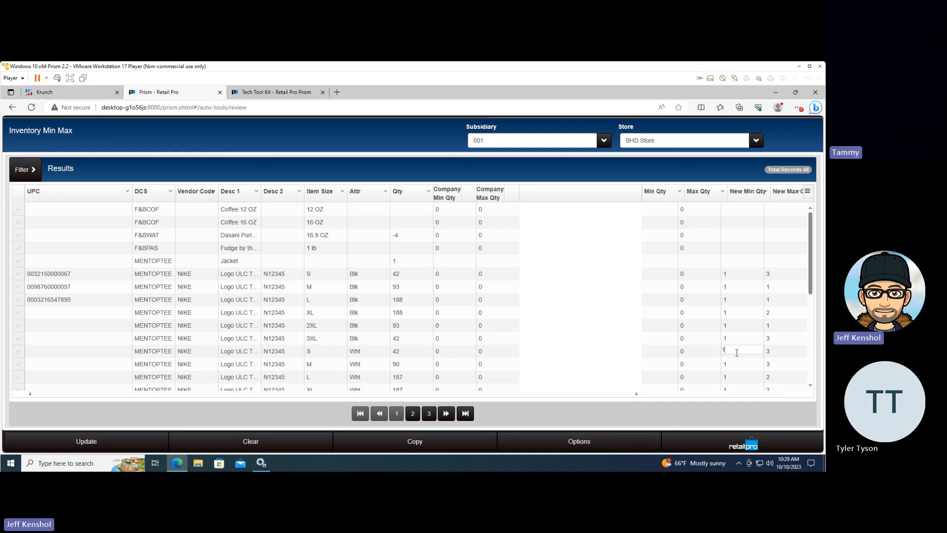
pyautogui.press('Return')
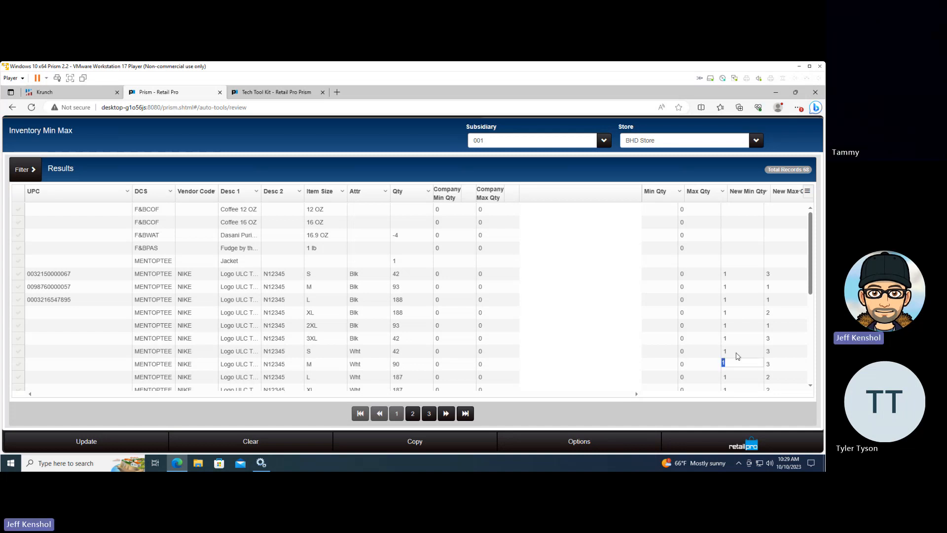
pyautogui.hotkey('shift', 'Return')
pyautogui.press('Tab')
pyautogui.write('2')
pyautogui.press('Up')
# Set the black size L NIKE item's new max quantity to 3 and its new min quantity to 2
pyautogui.press('Left')
pyautogui.press('Up')
pyautogui.press('Up')
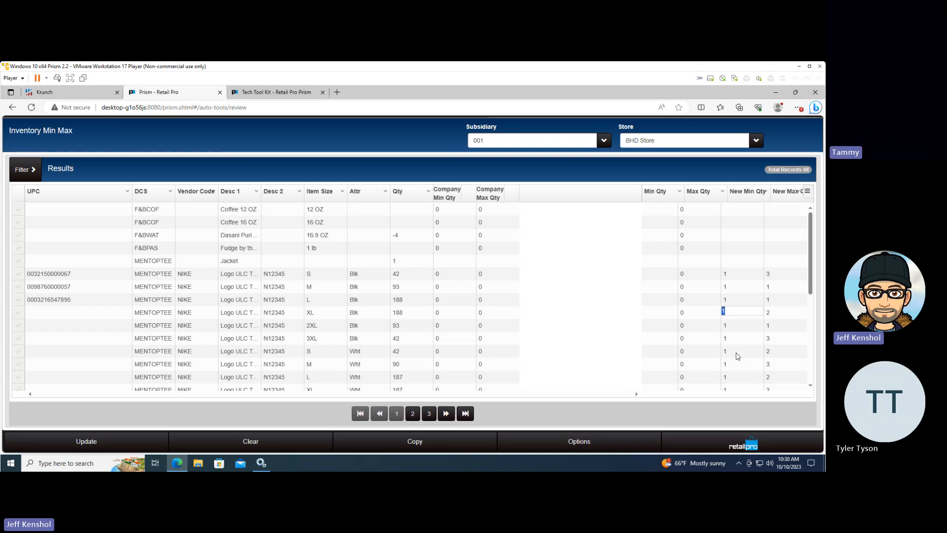
pyautogui.press('Up')
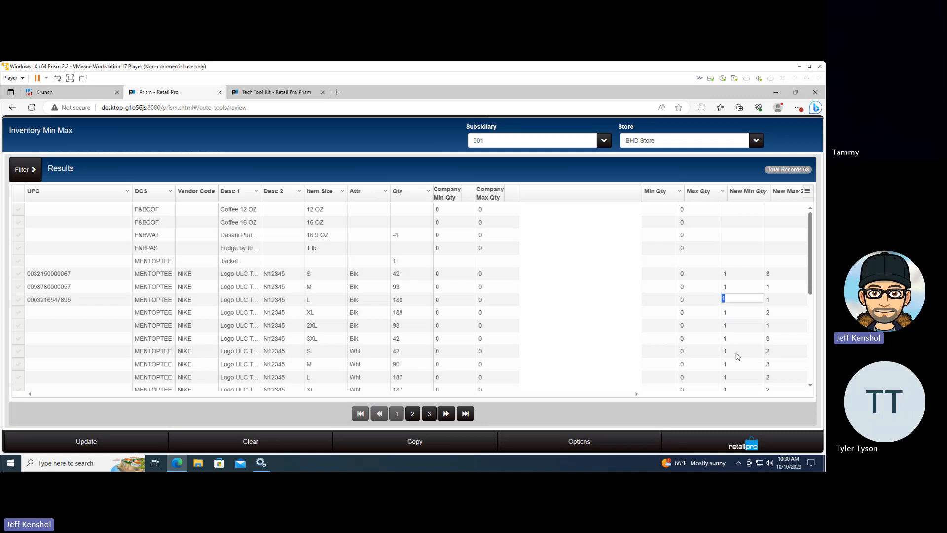
pyautogui.press('Tab')
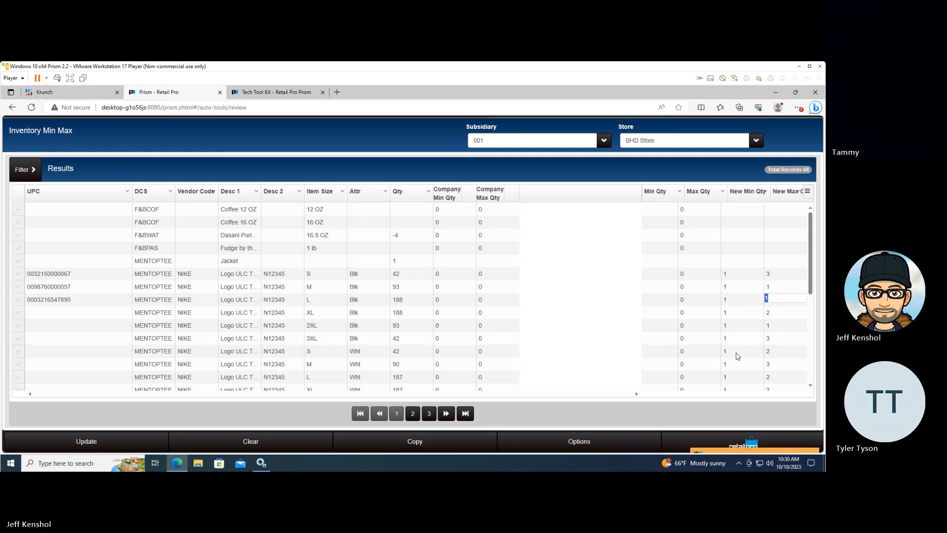
pyautogui.write('3')
pyautogui.press('Down')
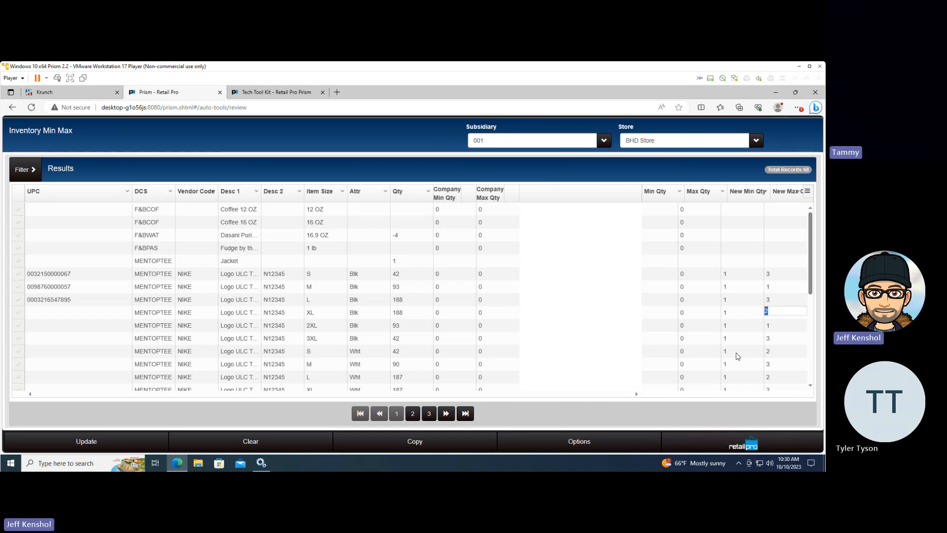
pyautogui.press('Up')
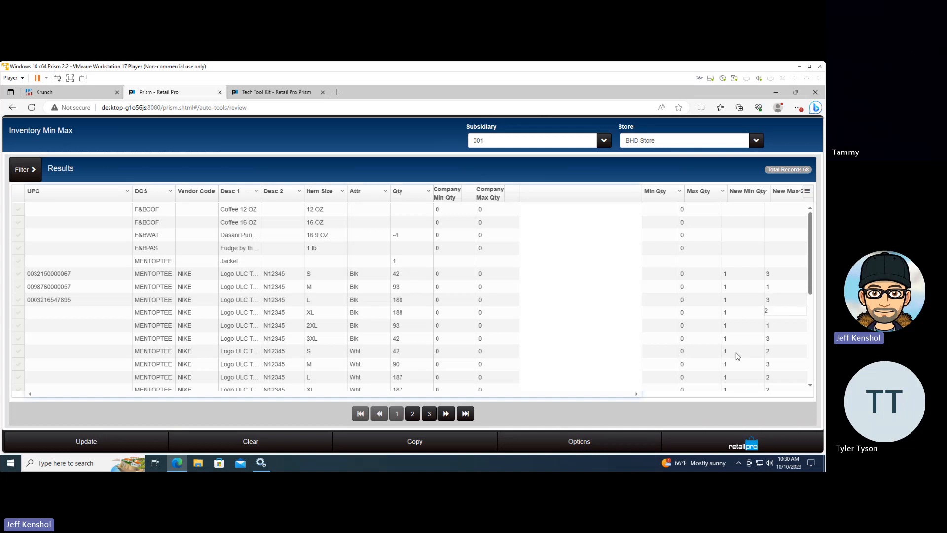
pyautogui.press('Tab')
pyautogui.press('Up')
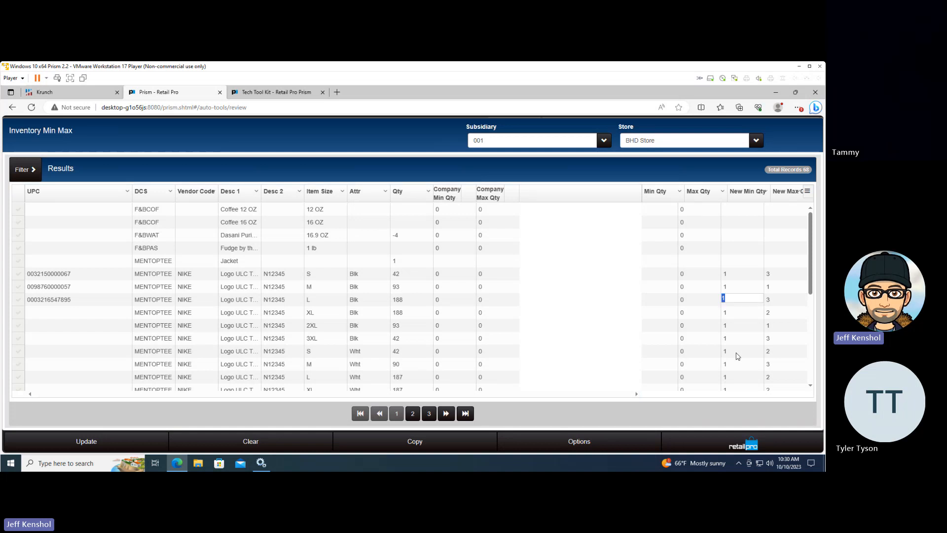
pyautogui.write('2')
pyautogui.press('Down')
# Set the black XL NIKE item's new max quantity to 3 and its new min quantity to 2
pyautogui.press('Tab')
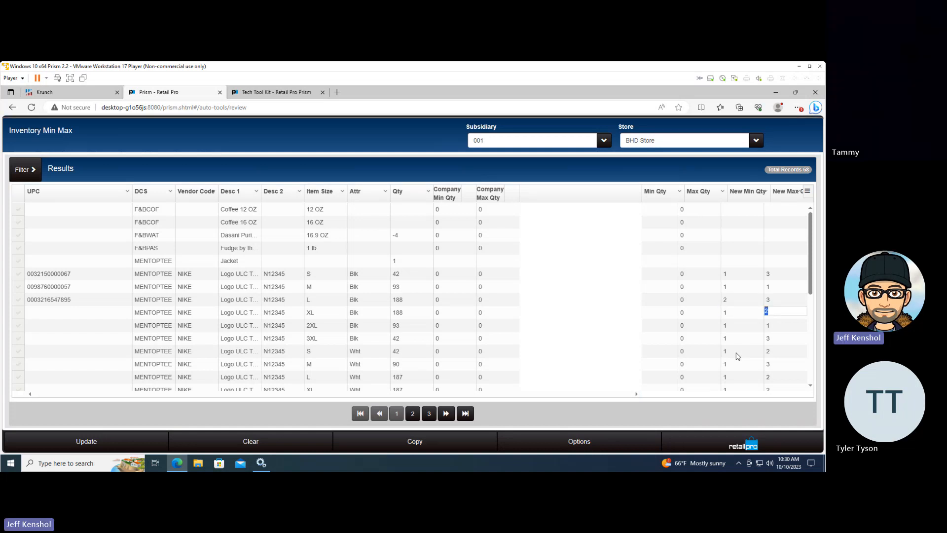
pyautogui.write('3')
pyautogui.hotkey('shift', 'Tab')
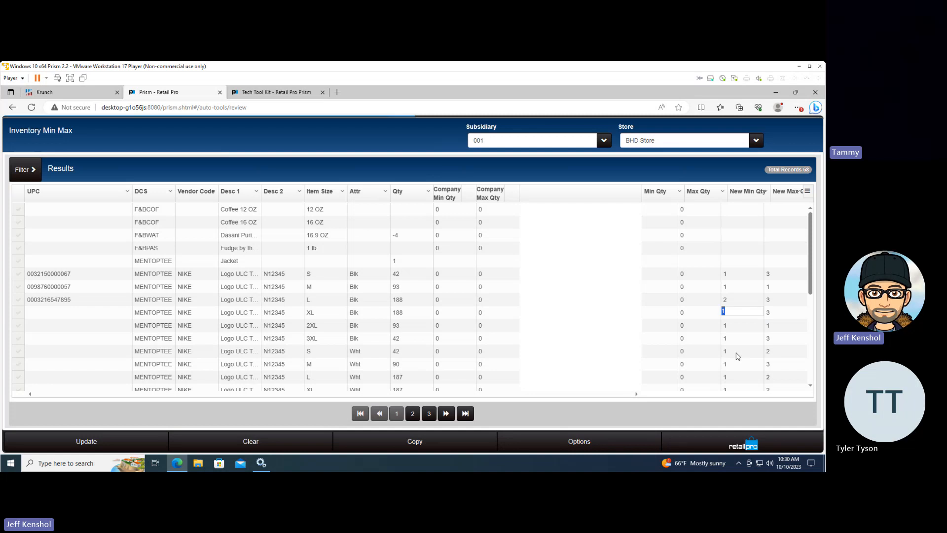
pyautogui.write('2')
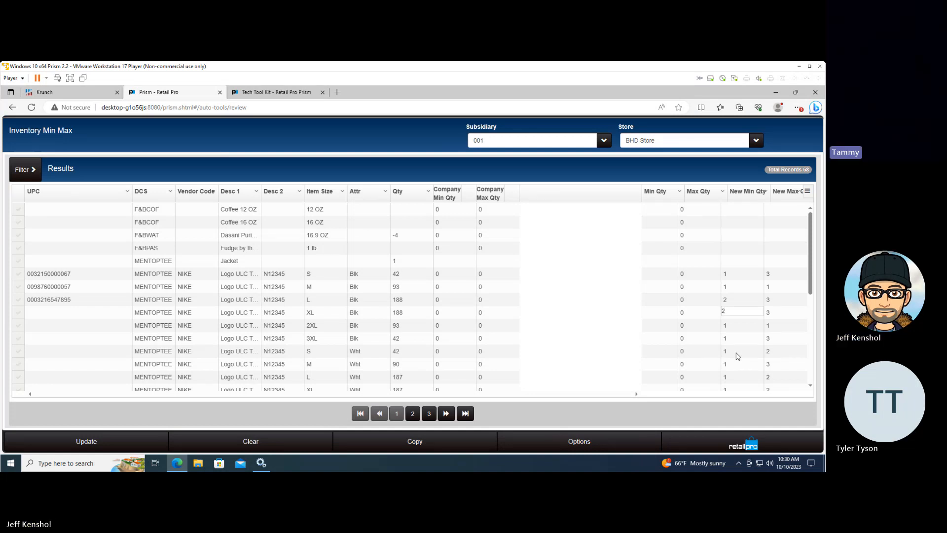
pyautogui.press('Down')
pyautogui.press('Up')
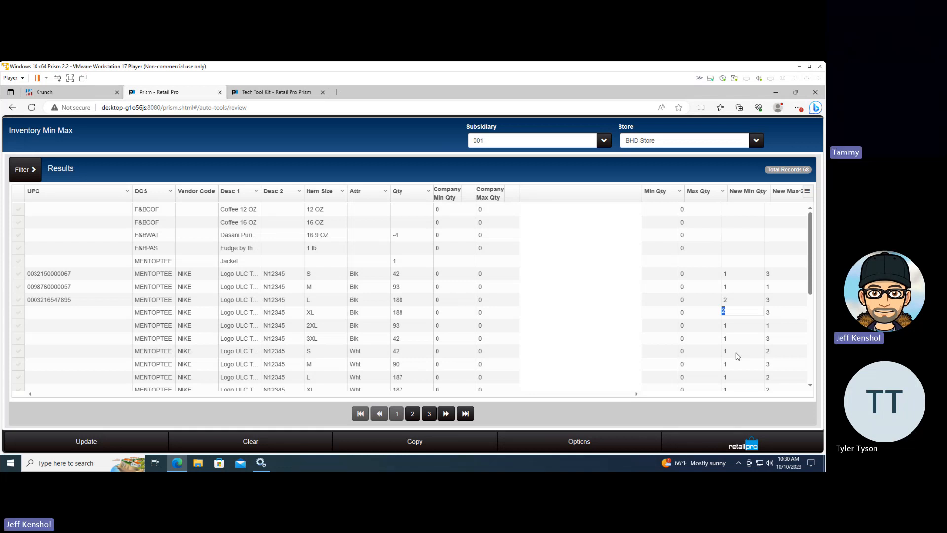
# Set the new max quantity to 1 for the black 3XL NIKE item and 2 for the black 2XL one
pyautogui.press('Return')
pyautogui.press('Return')
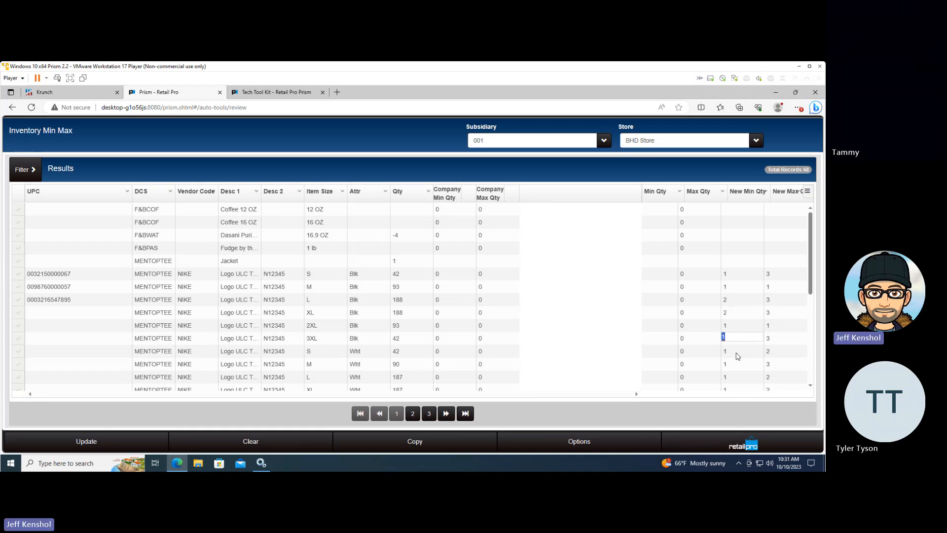
pyautogui.press('Tab')
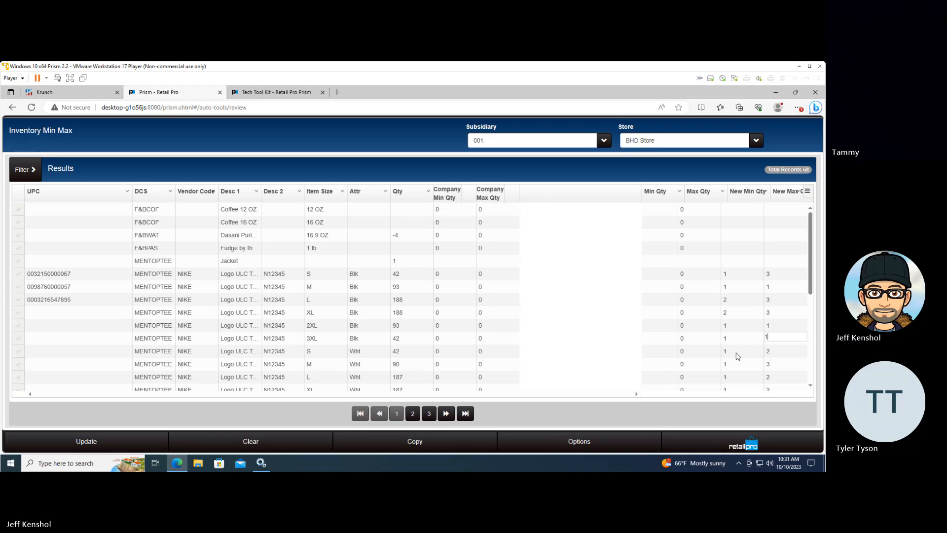
pyautogui.write('1')
pyautogui.press('Left')
pyautogui.press('Up')
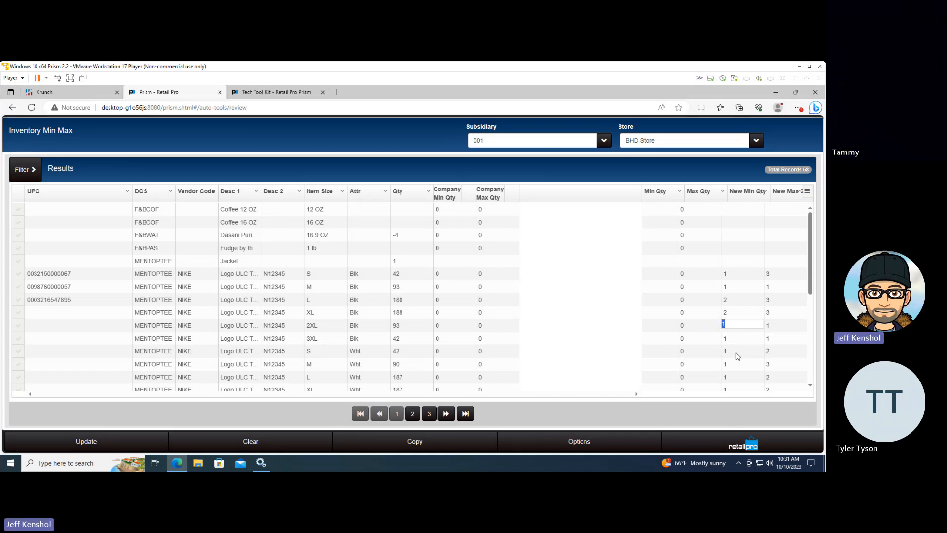
pyautogui.press('Tab')
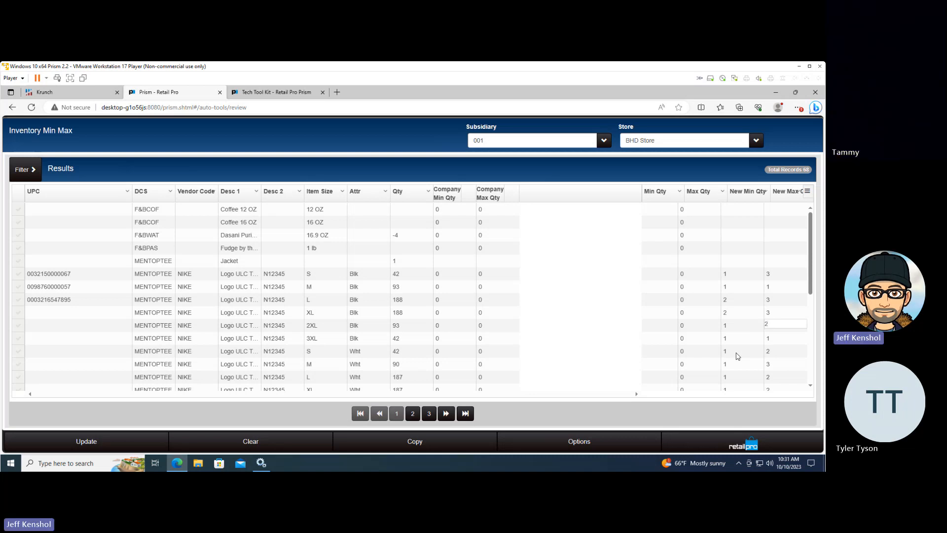
pyautogui.write('2')
pyautogui.hotkey('shift', 'Tab')
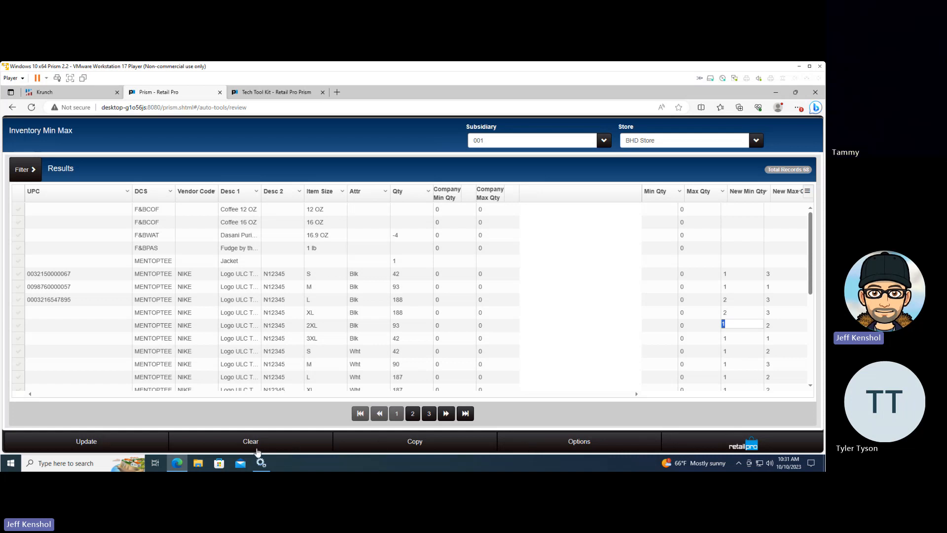
# Update the min/max of all items for every store in subsidiary 001, without updating the company min/max
pyautogui.click(87, 441)
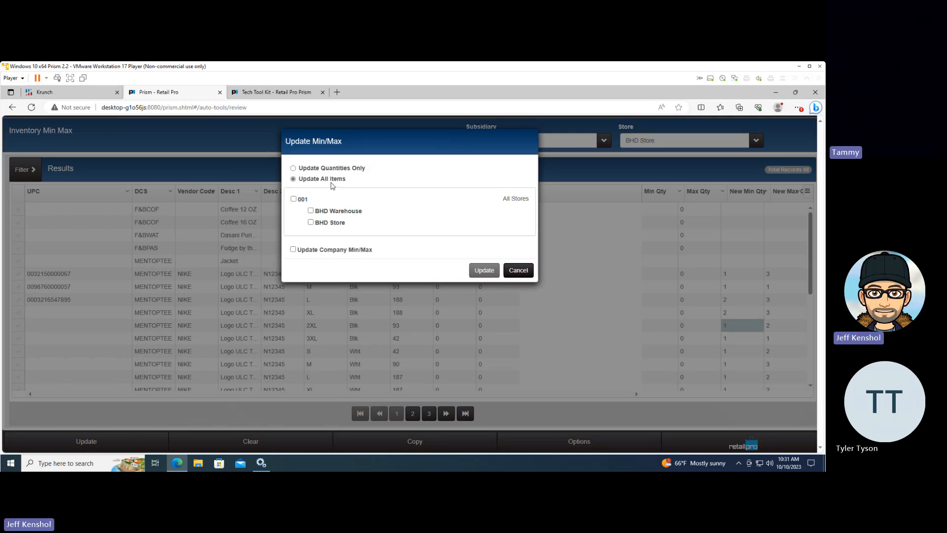
pyautogui.click(293, 198)
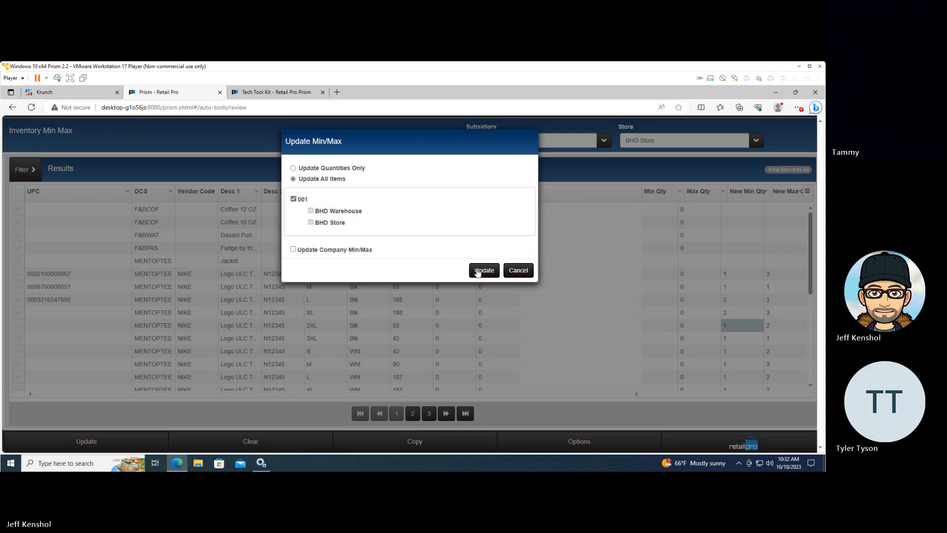
pyautogui.click(293, 250)
pyautogui.click(293, 250)
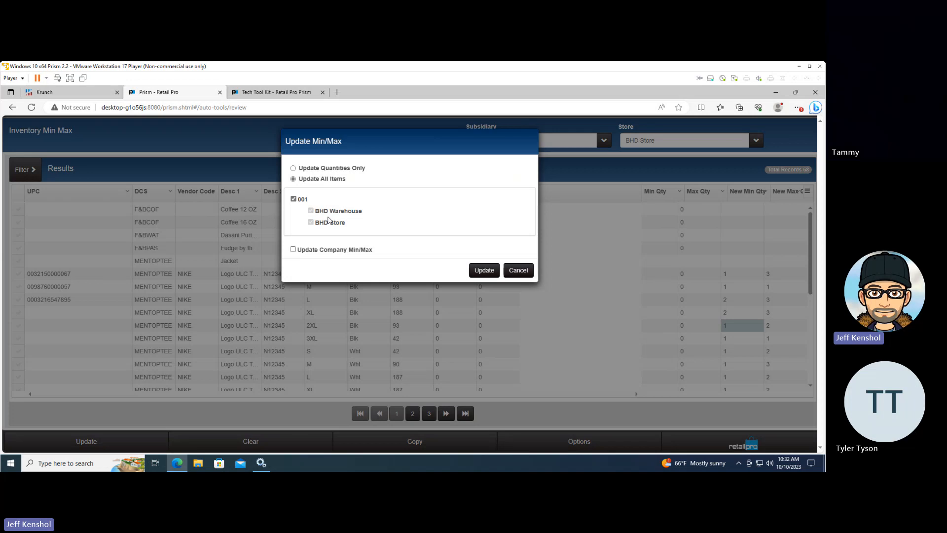
pyautogui.click(484, 271)
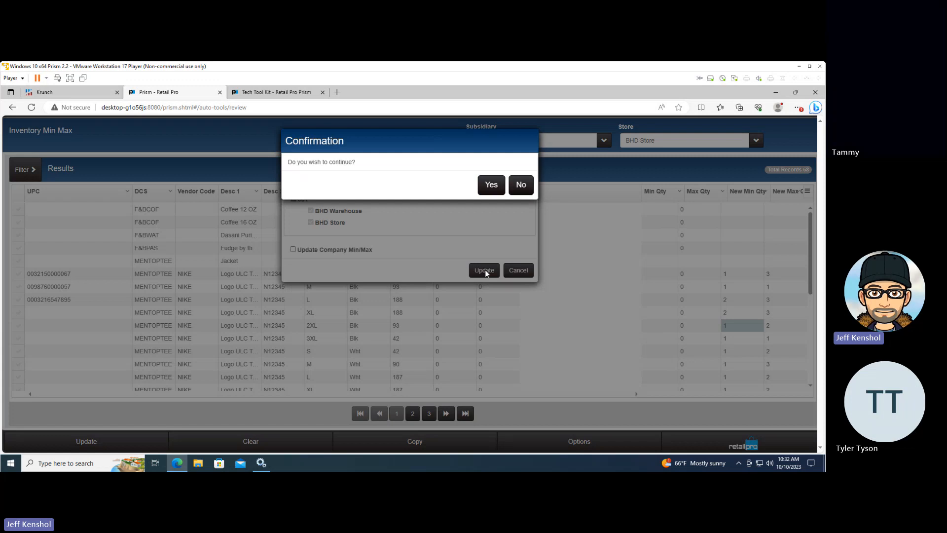
pyautogui.click(493, 182)
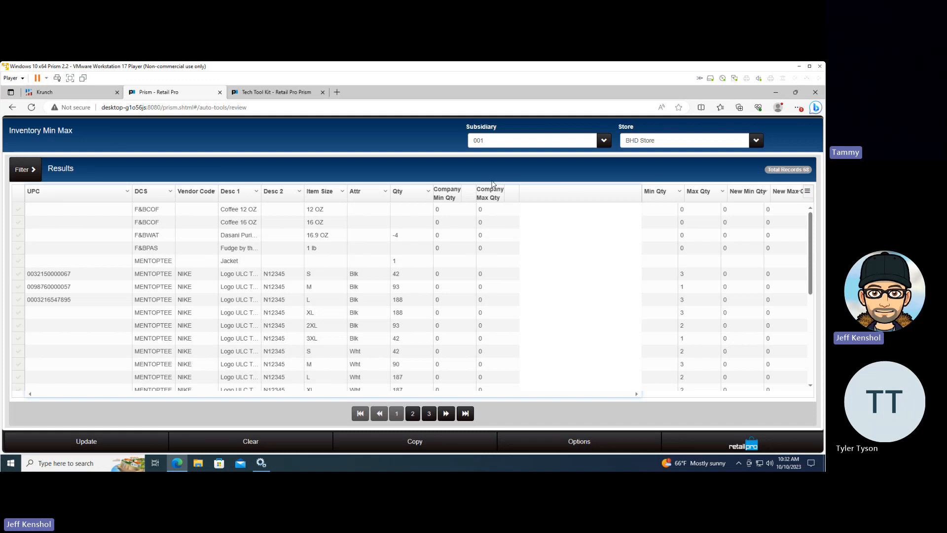
# Open the Purchasing Configuration from the Min Max Review's options
pyautogui.click(756, 444)
pyautogui.click(757, 443)
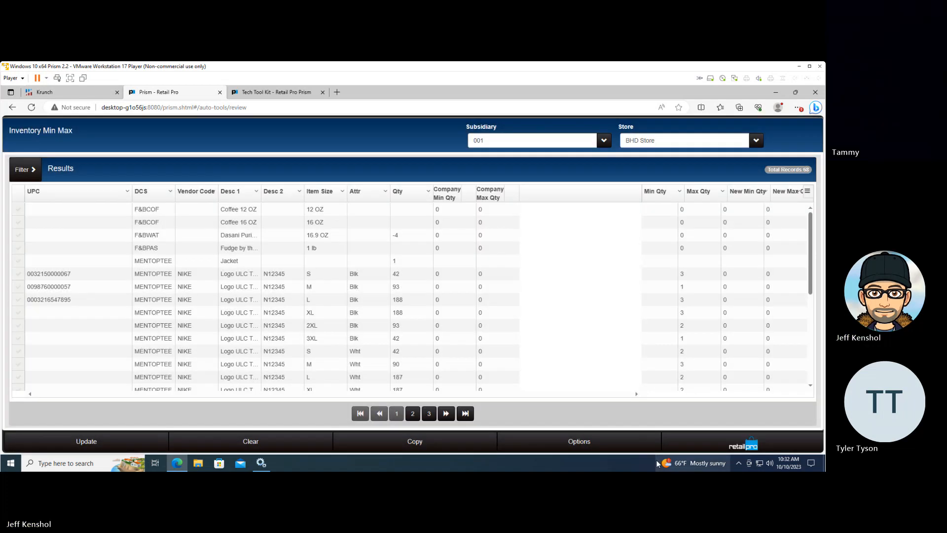
pyautogui.click(610, 444)
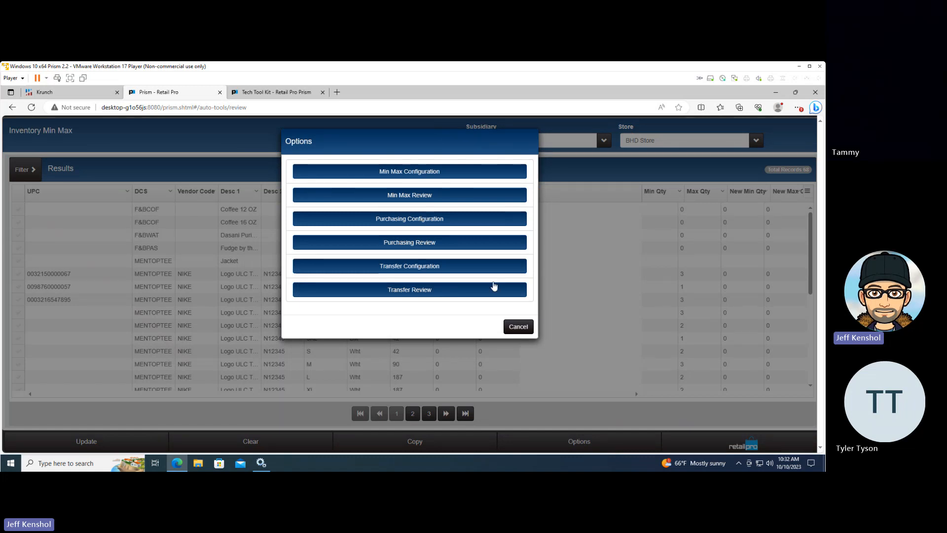
pyautogui.click(436, 218)
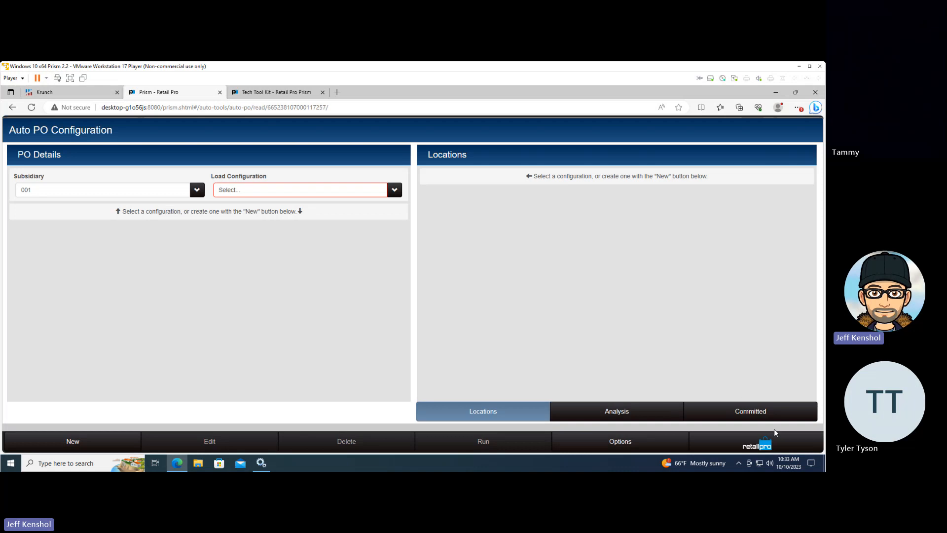
# Reopen the Auto PO Configuration from Store Operations through Auto Tools, Auto Purchasing and Calculate Purchasing
pyautogui.click(770, 443)
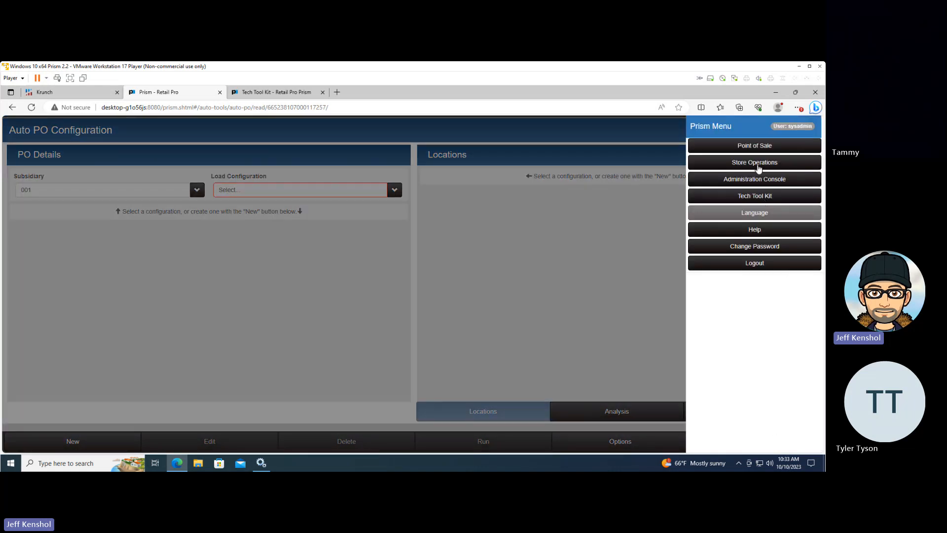
pyautogui.click(757, 166)
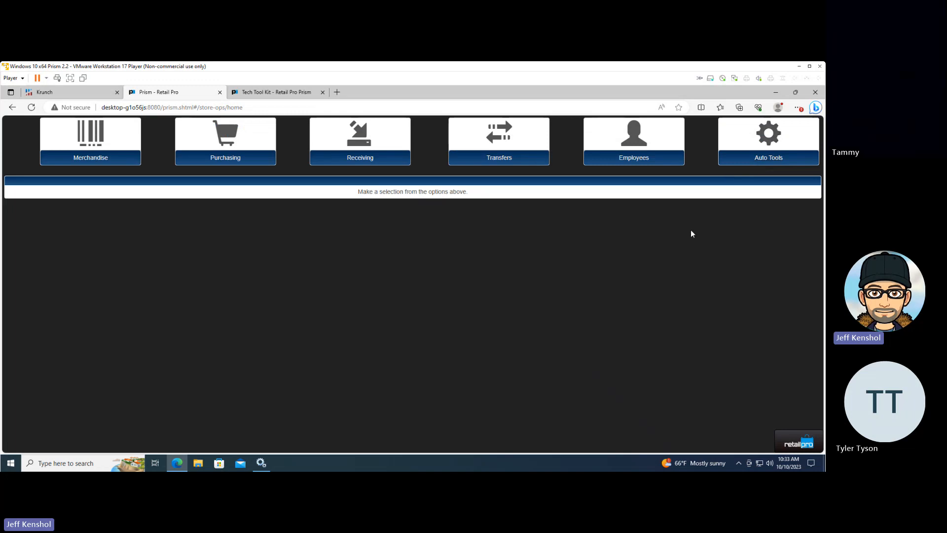
pyautogui.click(772, 151)
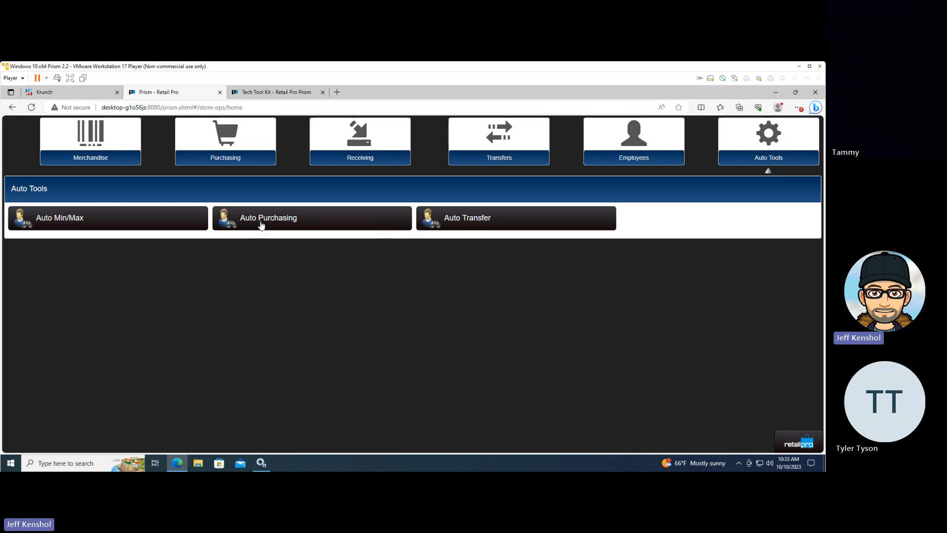
pyautogui.click(262, 223)
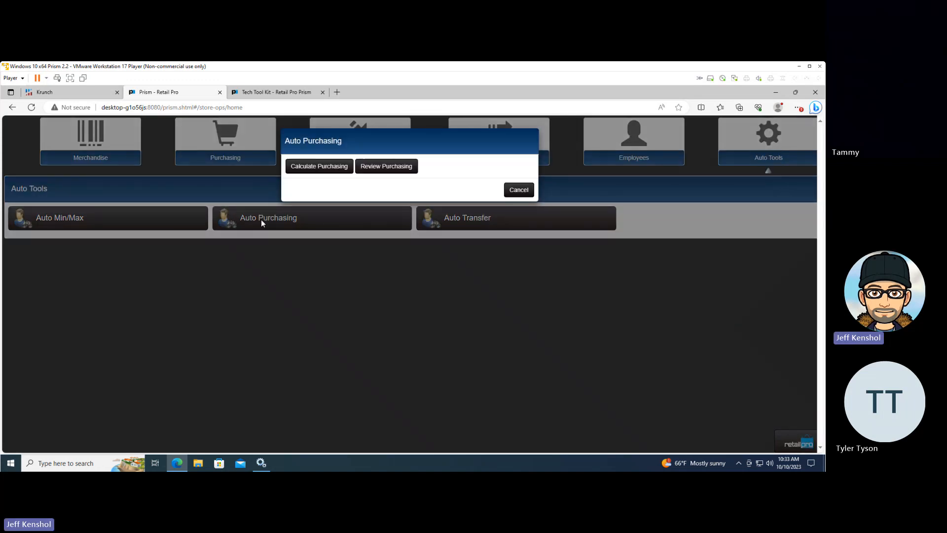
pyautogui.click(311, 167)
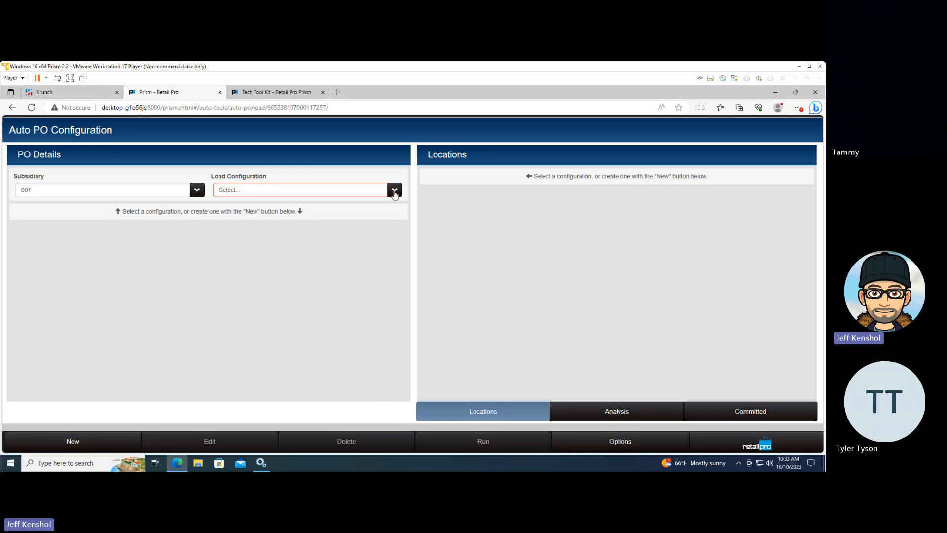
# Check which saved Auto PO configurations can be loaded for subsidiary 001
pyautogui.click(395, 190)
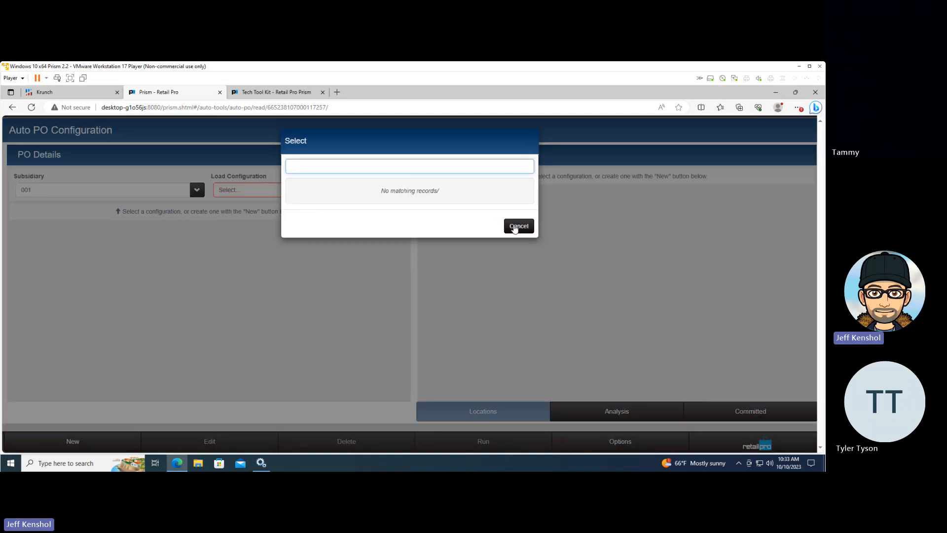
pyautogui.click(514, 227)
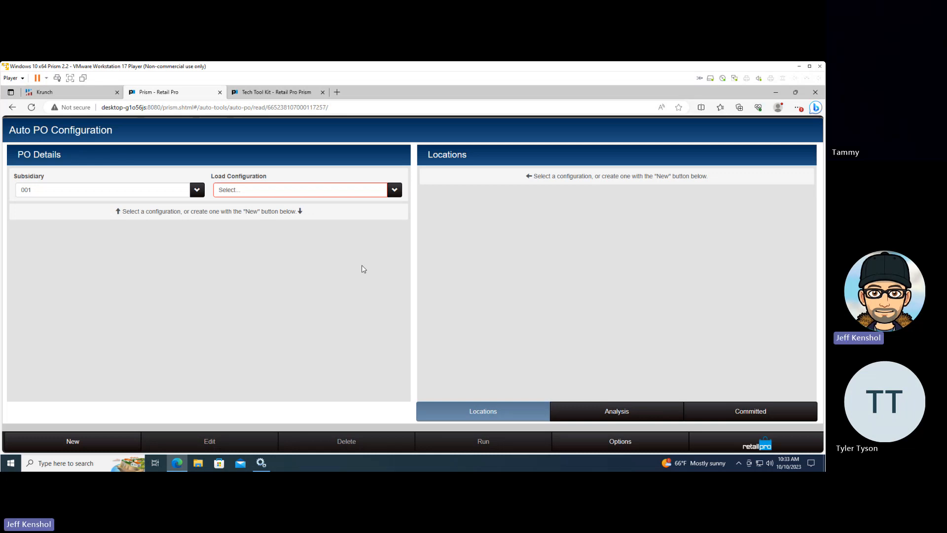
pyautogui.click(395, 190)
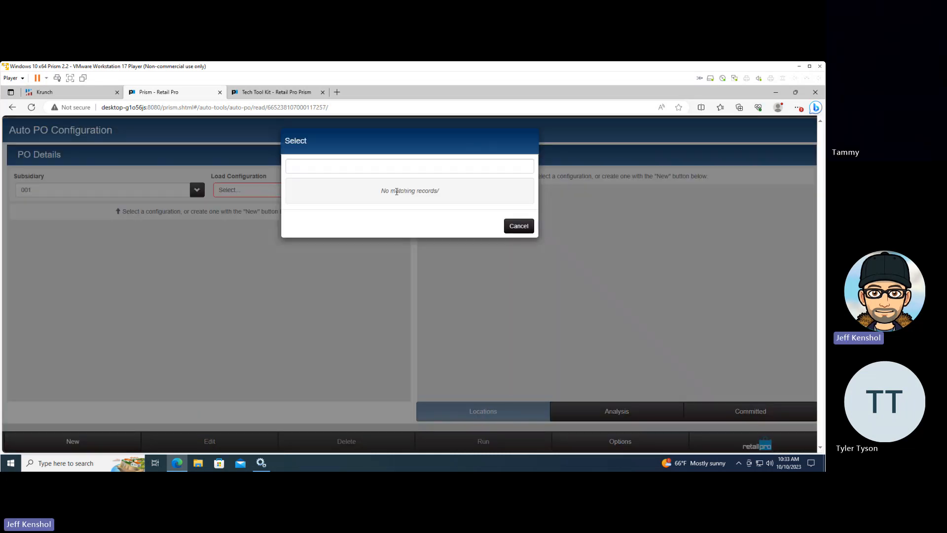
pyautogui.click(520, 228)
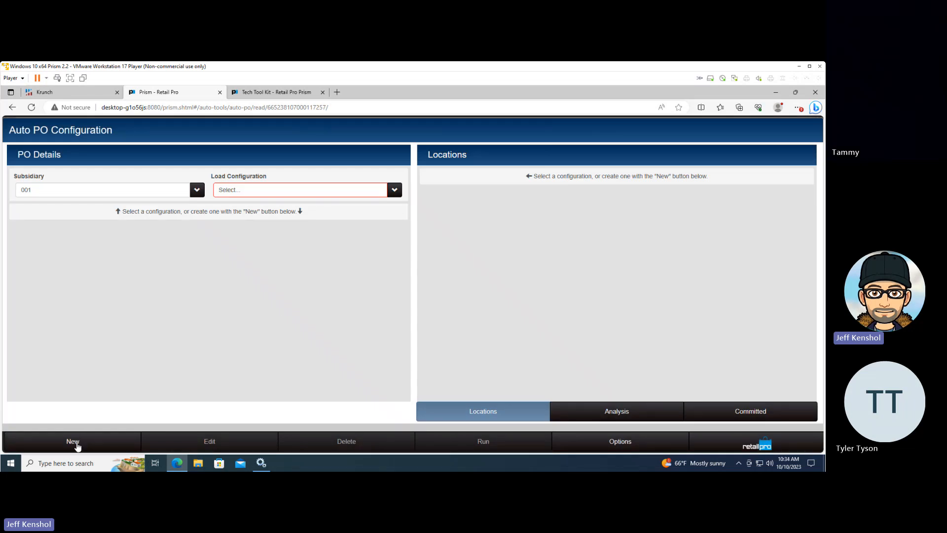
# Create a new Auto PO configuration named Nike, keeping SYSADMIN as its associate
pyautogui.click(76, 445)
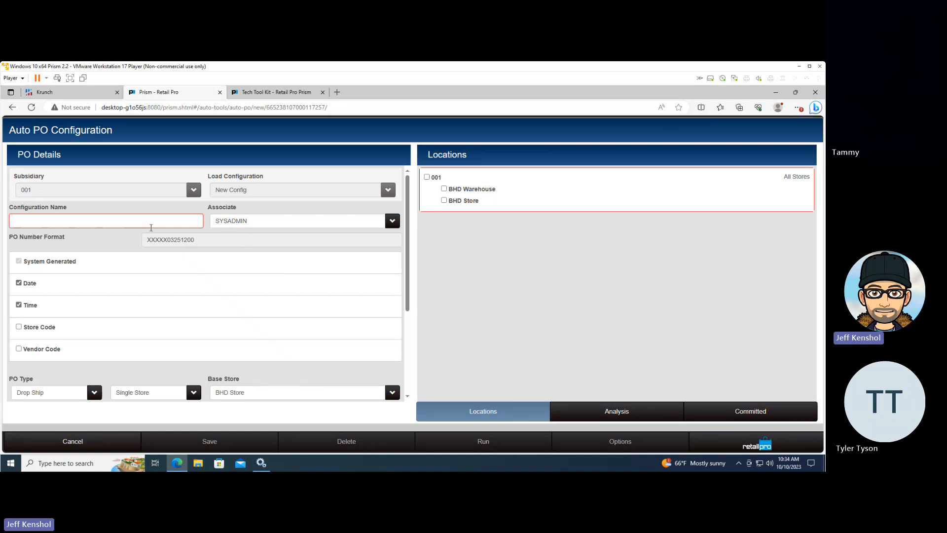
pyautogui.write('Nike')
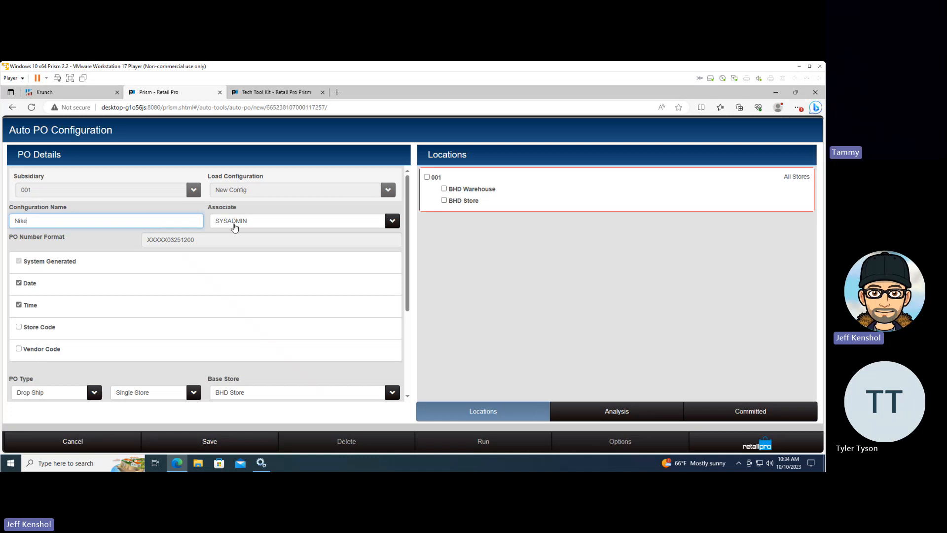
pyautogui.click(234, 227)
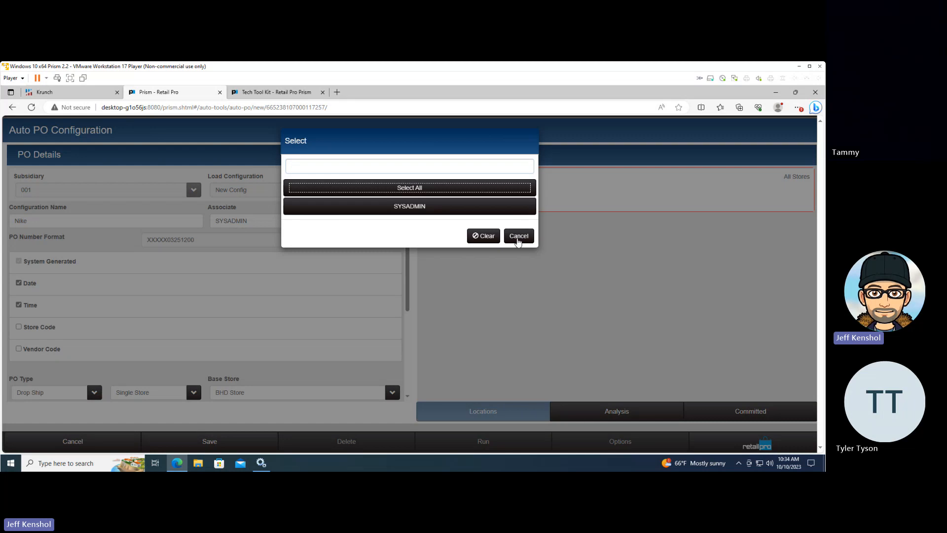
pyautogui.click(519, 236)
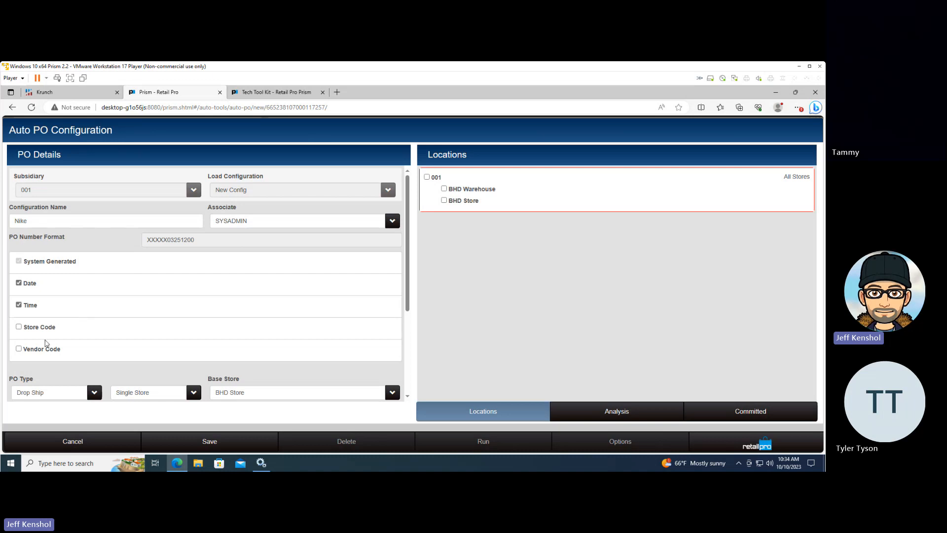
# Add the vendor code to the PO number format and move the time to the front of it
pyautogui.click(19, 349)
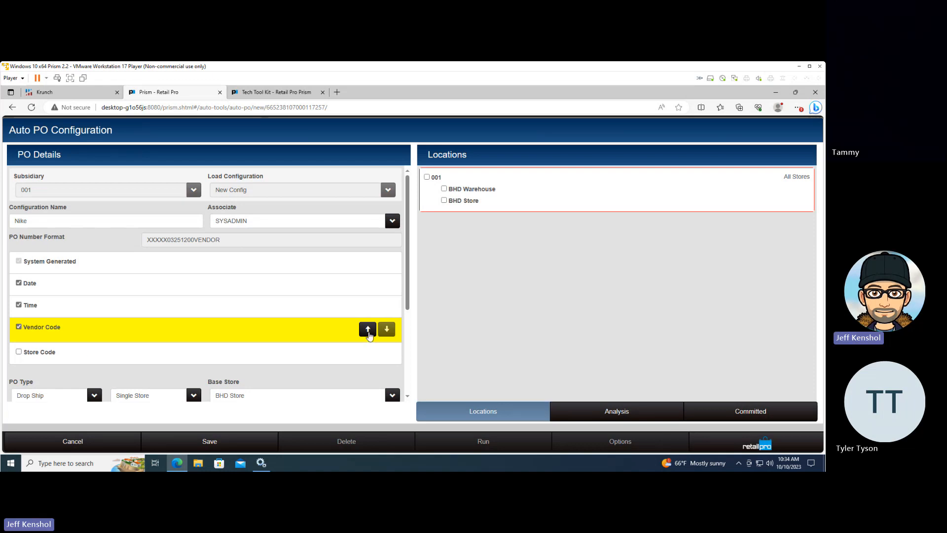
pyautogui.click(368, 332)
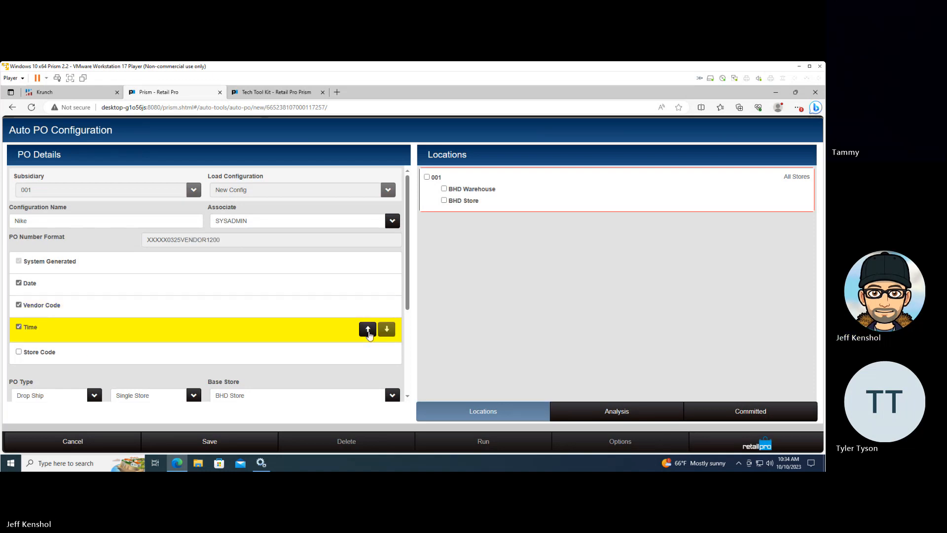
pyautogui.click(368, 330)
pyautogui.click(368, 308)
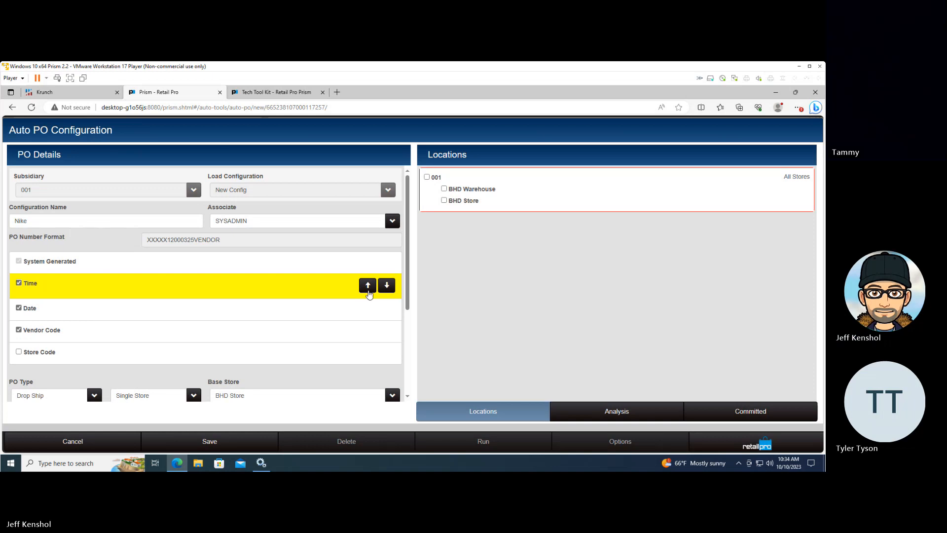
pyautogui.click(367, 286)
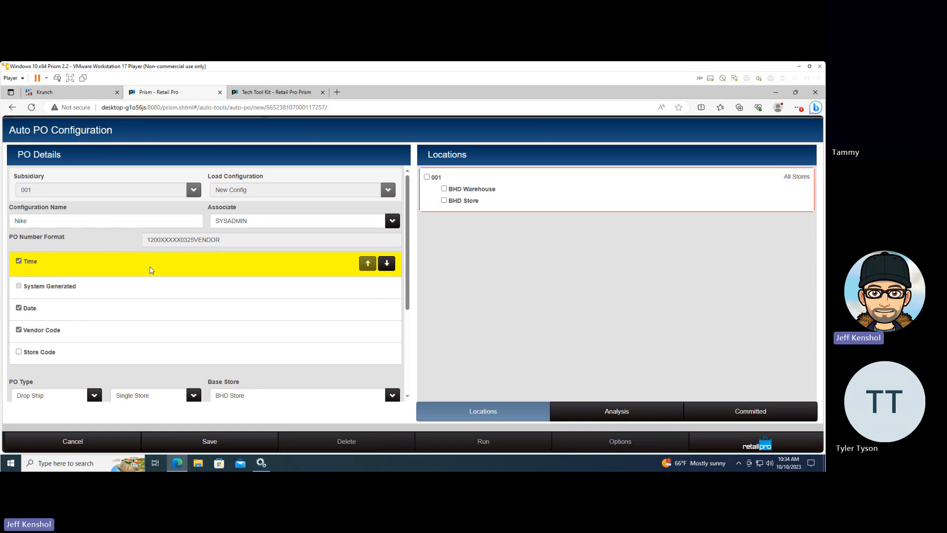
# Arrange the PO number format as vendor code, date and system-generated number, leaving out the time and the store code
pyautogui.click(75, 336)
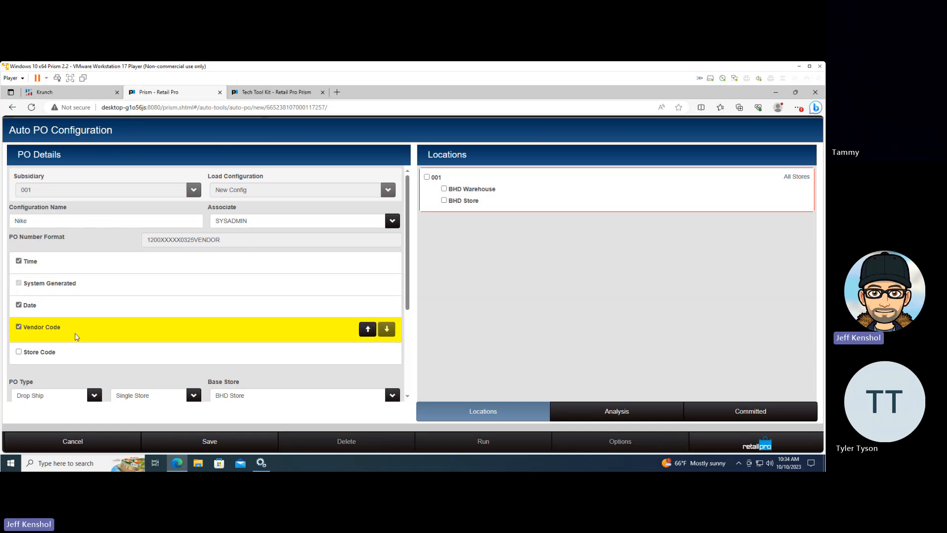
pyautogui.click(368, 331)
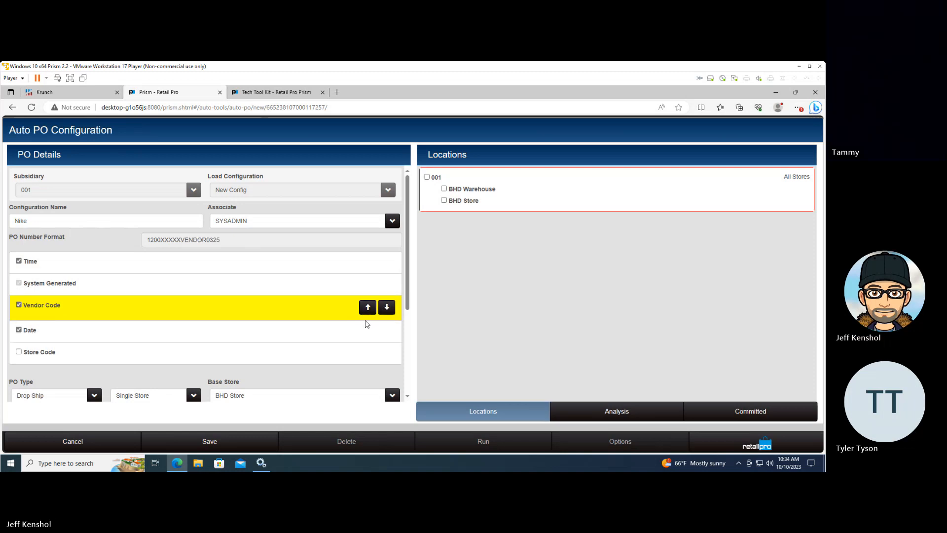
pyautogui.click(367, 308)
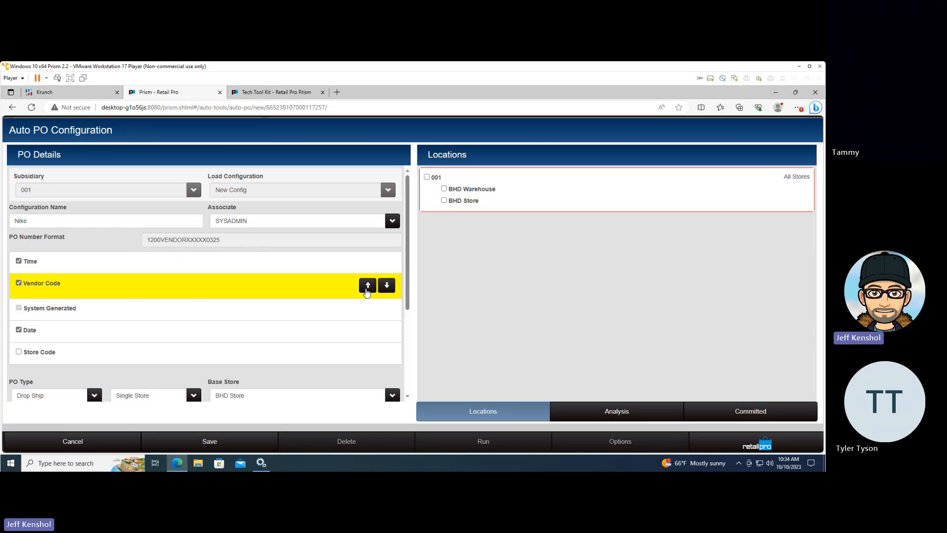
pyautogui.click(367, 286)
pyautogui.click(18, 288)
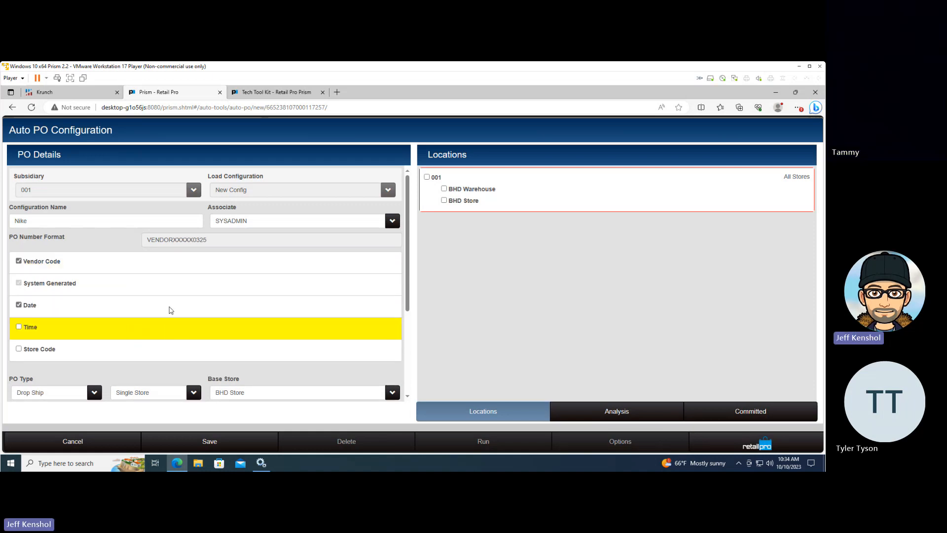
pyautogui.click(306, 292)
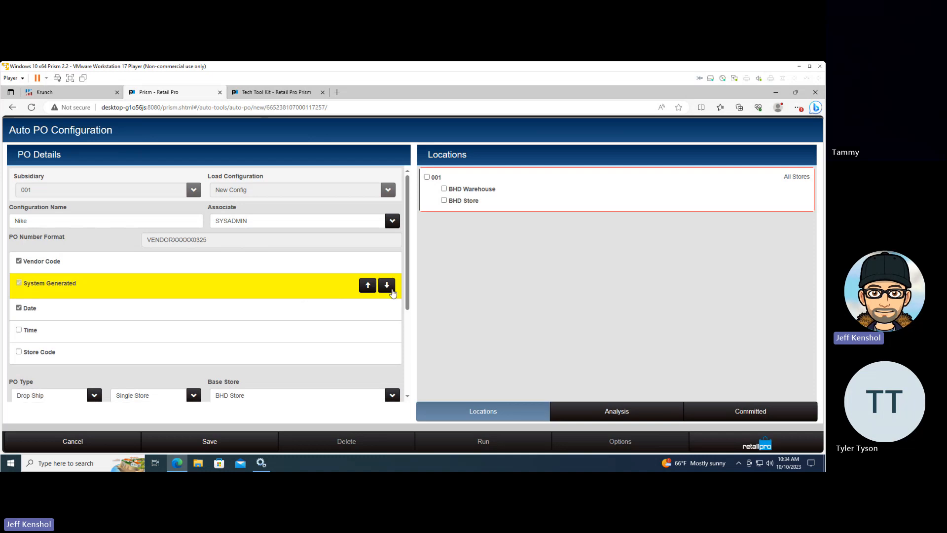
pyautogui.click(389, 288)
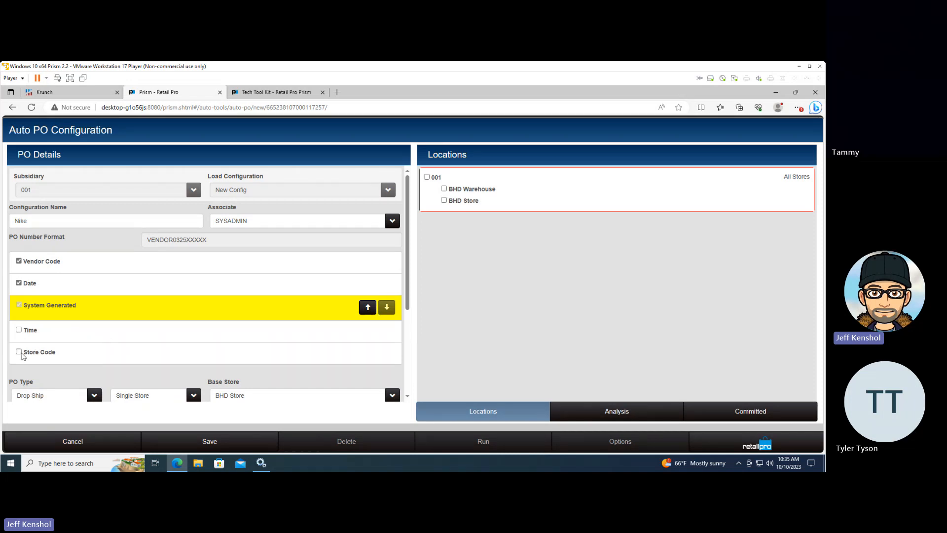
pyautogui.click(21, 353)
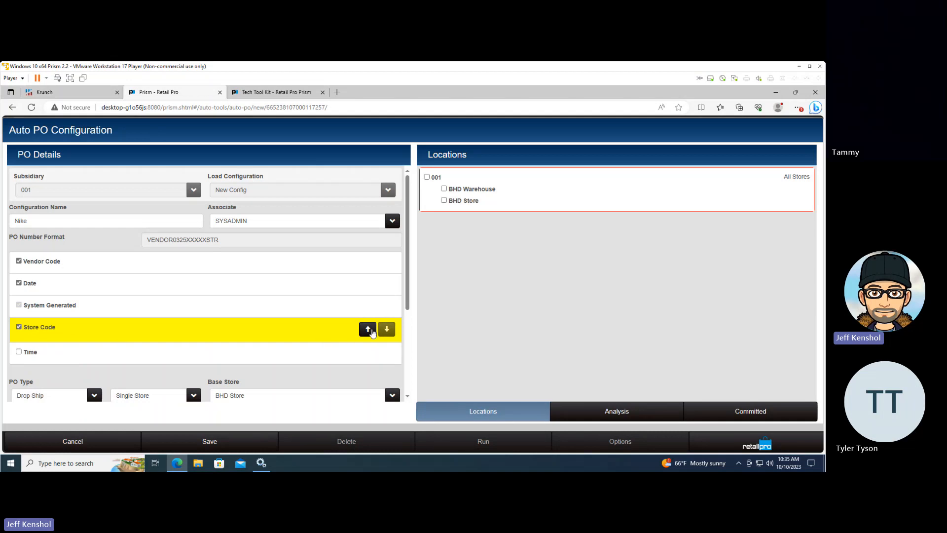
pyautogui.click(19, 327)
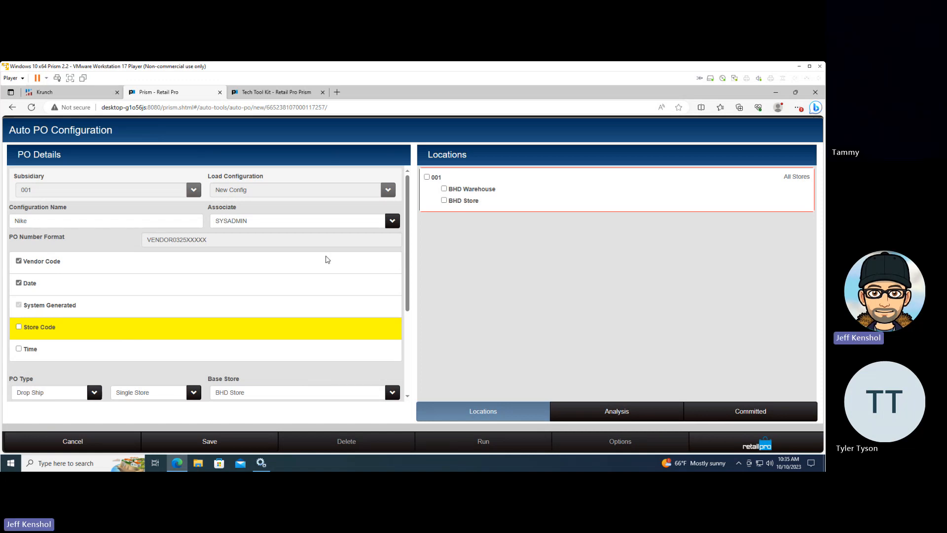
# Choose Drop Ship as the PO type and keep it as Single Store
pyautogui.scroll(-1, 315, 354)
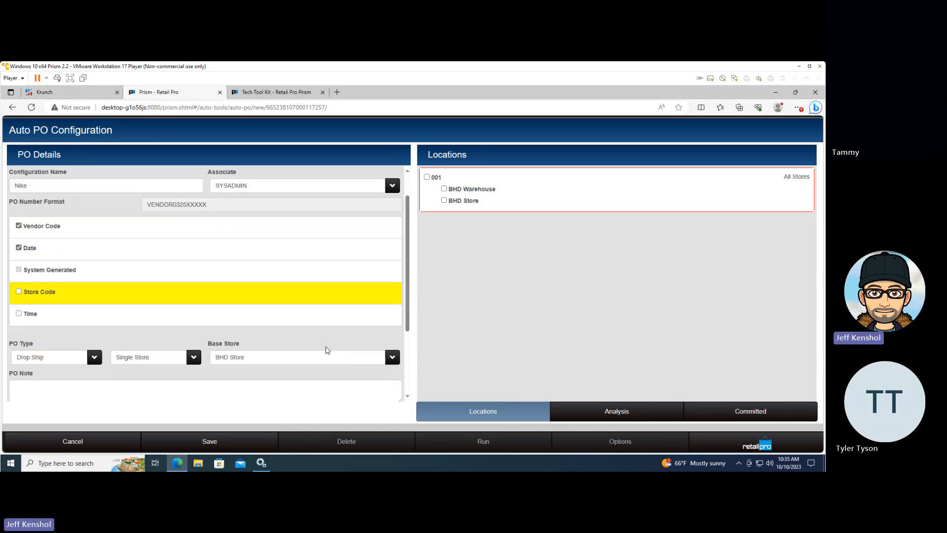
pyautogui.scroll(-3, 296, 345)
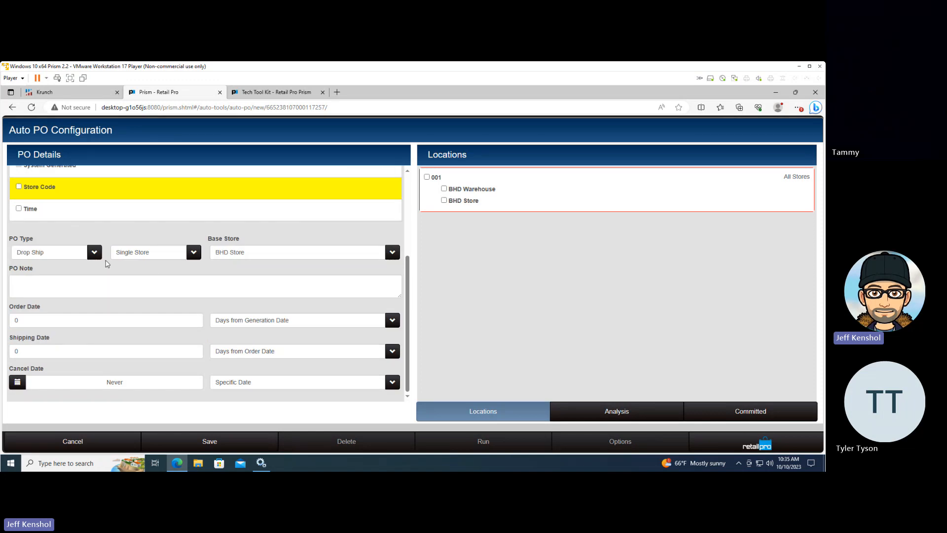
pyautogui.click(94, 252)
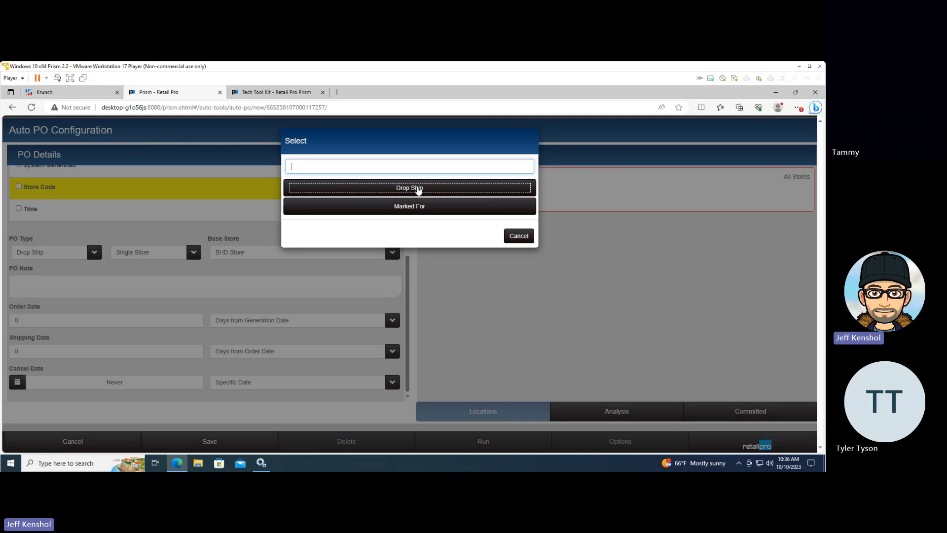
pyautogui.click(417, 188)
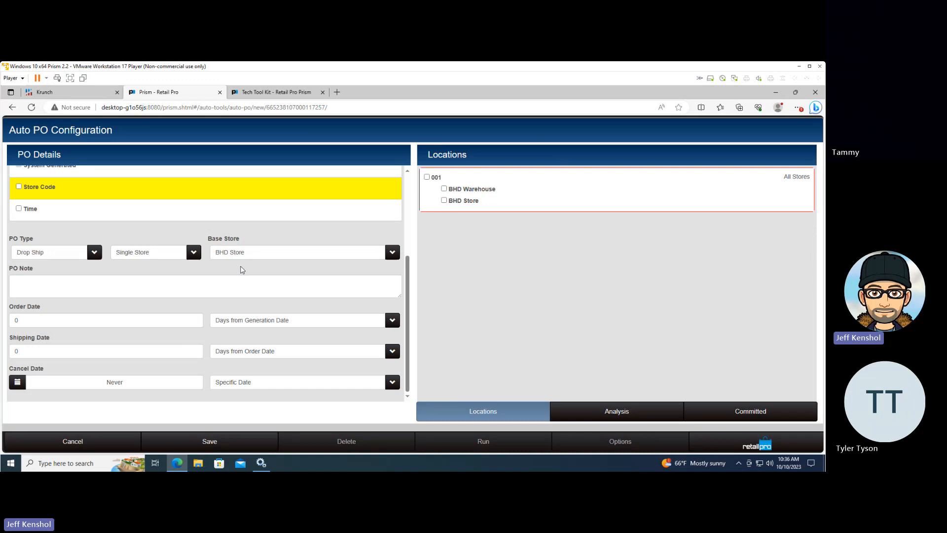
pyautogui.click(178, 285)
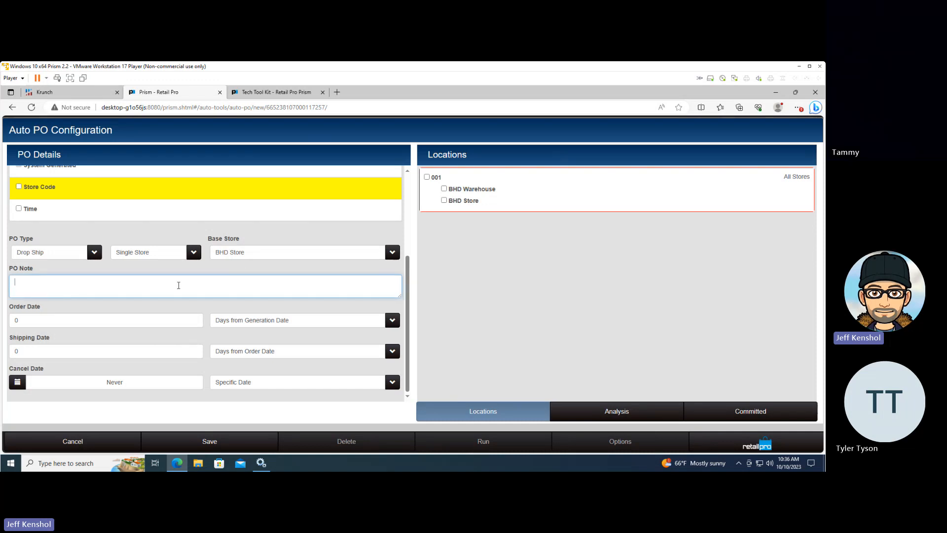
pyautogui.click(194, 253)
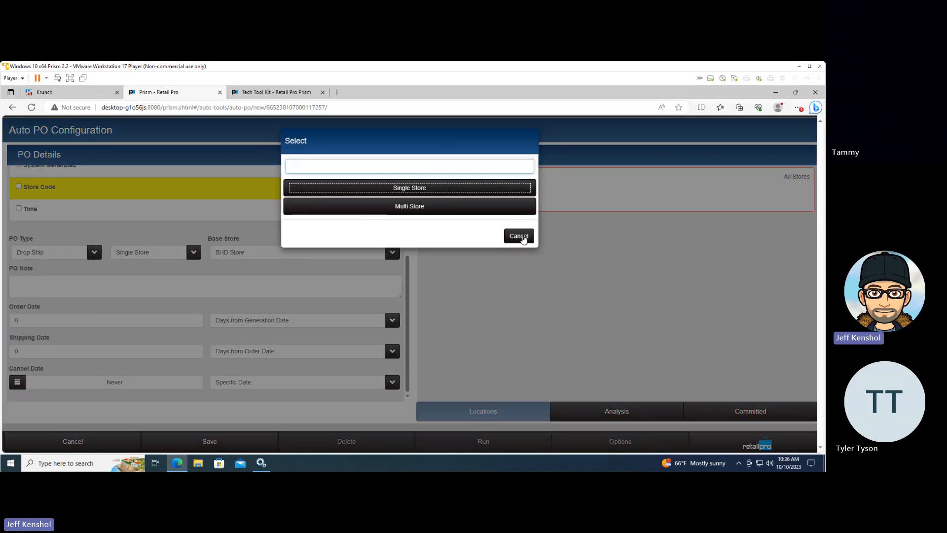
pyautogui.click(518, 236)
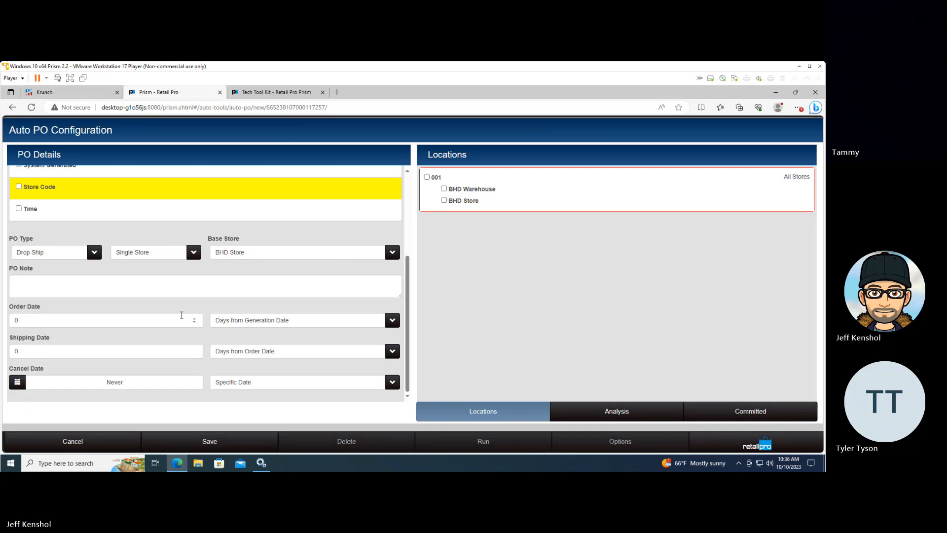
# Set the shipping date to 7 days from the order date
pyautogui.click(24, 352)
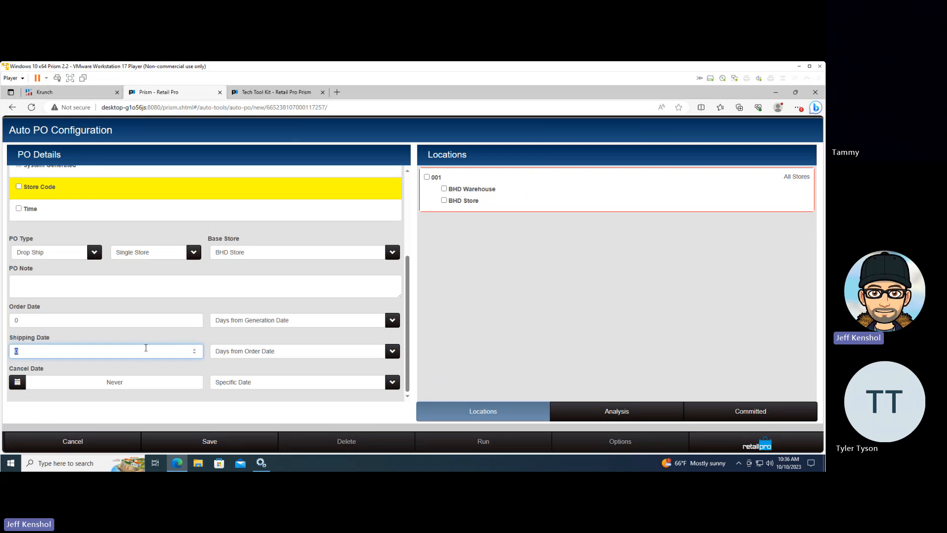
pyautogui.write('7')
pyautogui.click(128, 385)
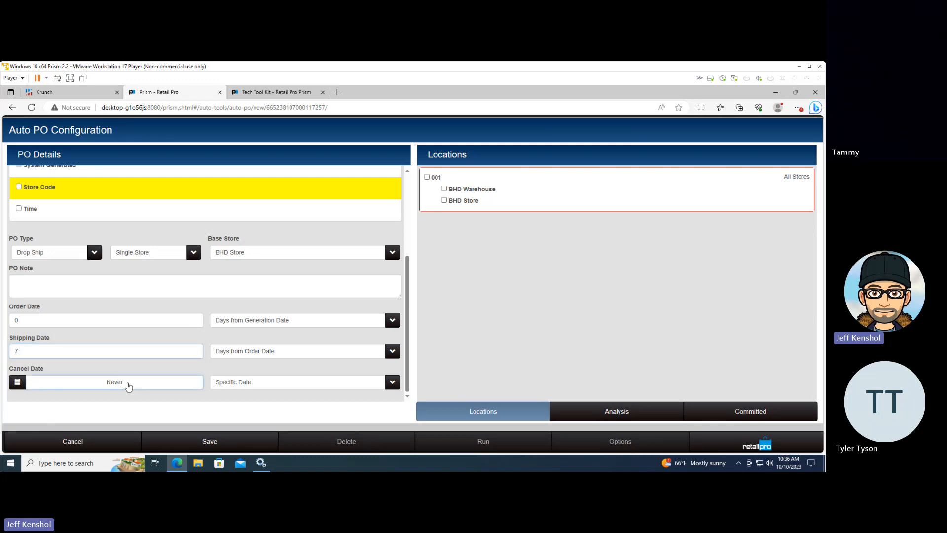
pyautogui.click(208, 288)
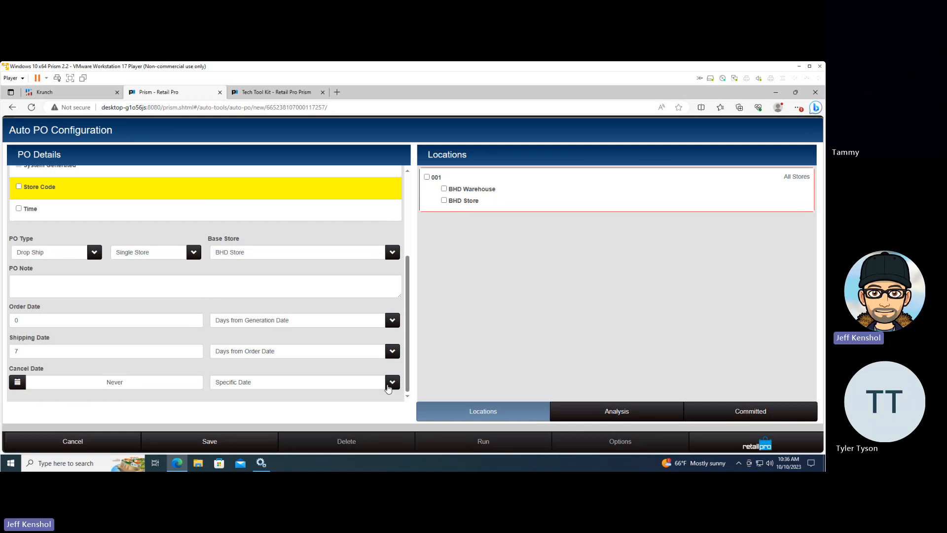
# Set the cancel date to 37 days from the order date and include only BHD Store in the locations
pyautogui.click(391, 385)
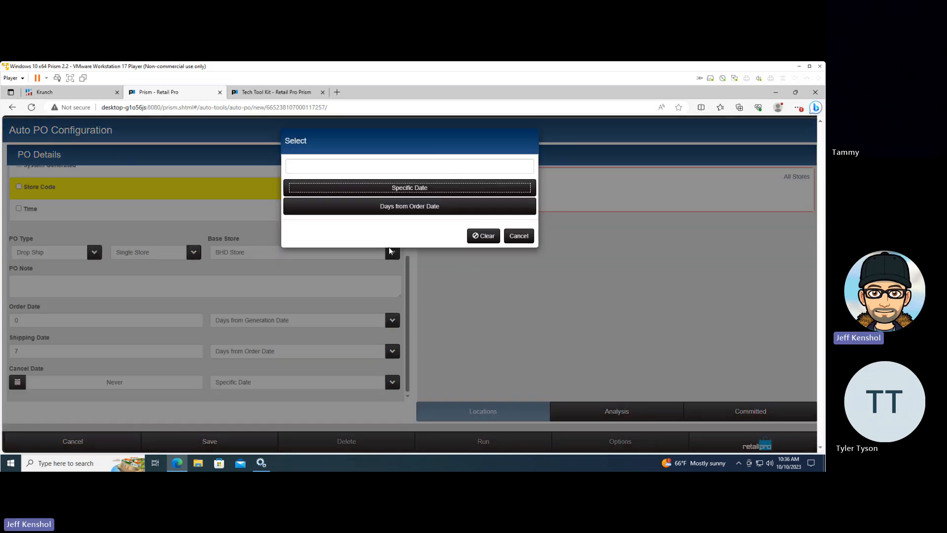
pyautogui.click(404, 209)
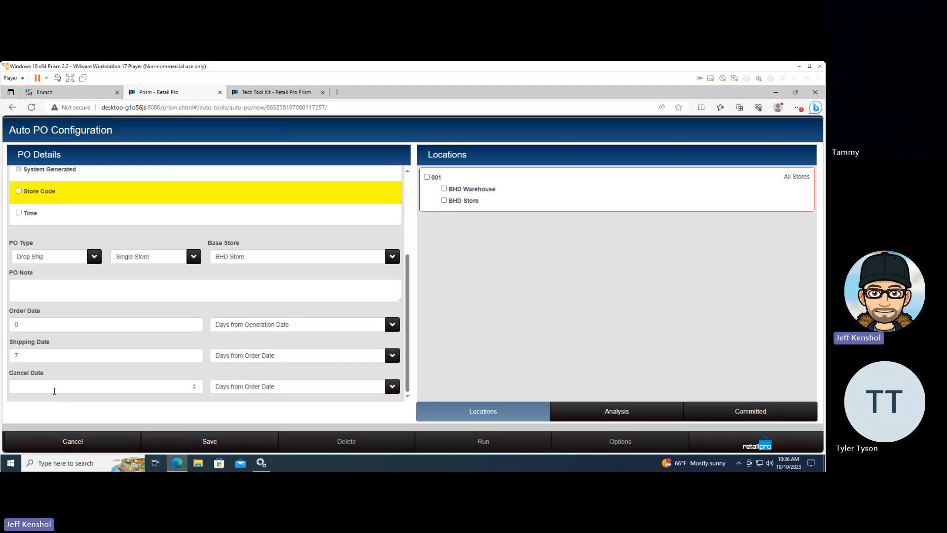
pyautogui.click(54, 390)
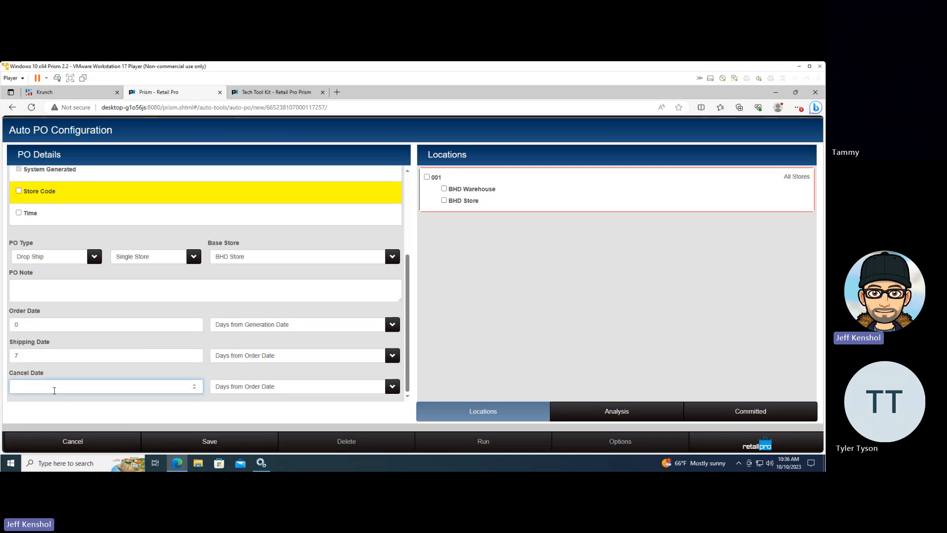
pyautogui.write('37')
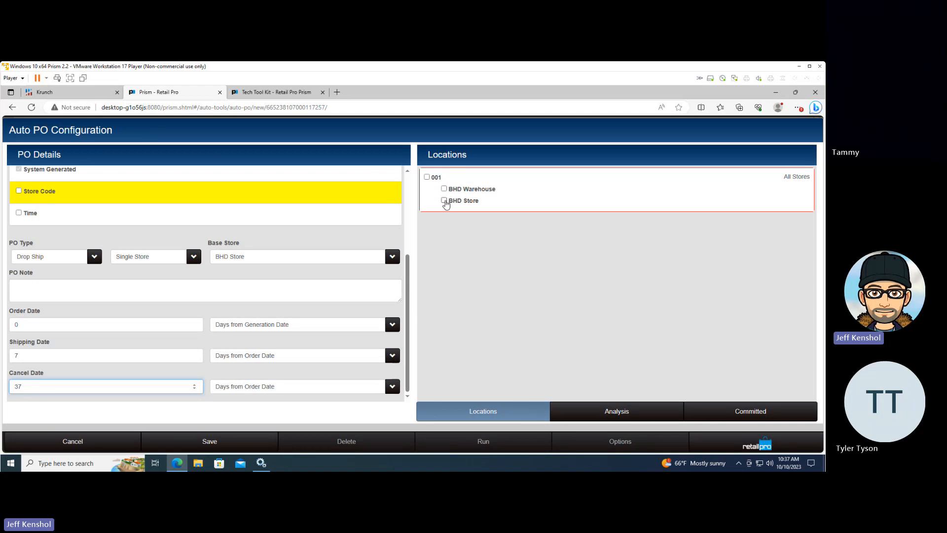
pyautogui.click(449, 201)
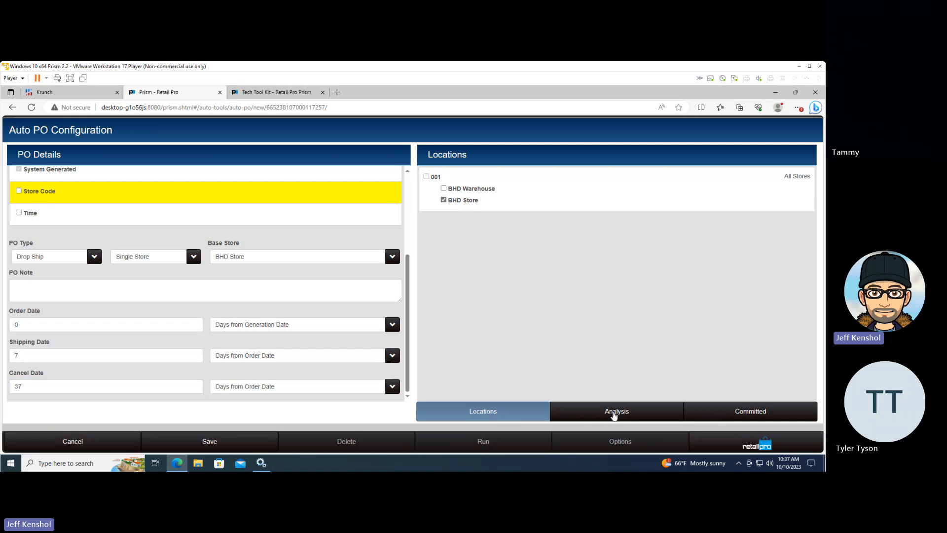
# Set the analysis fill level to Percentage with a value of 50
pyautogui.click(614, 415)
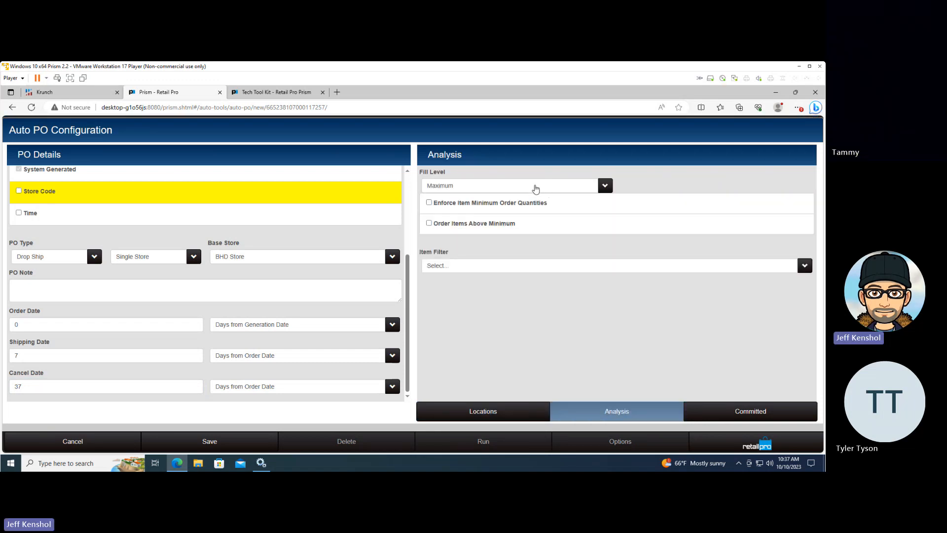
pyautogui.click(536, 189)
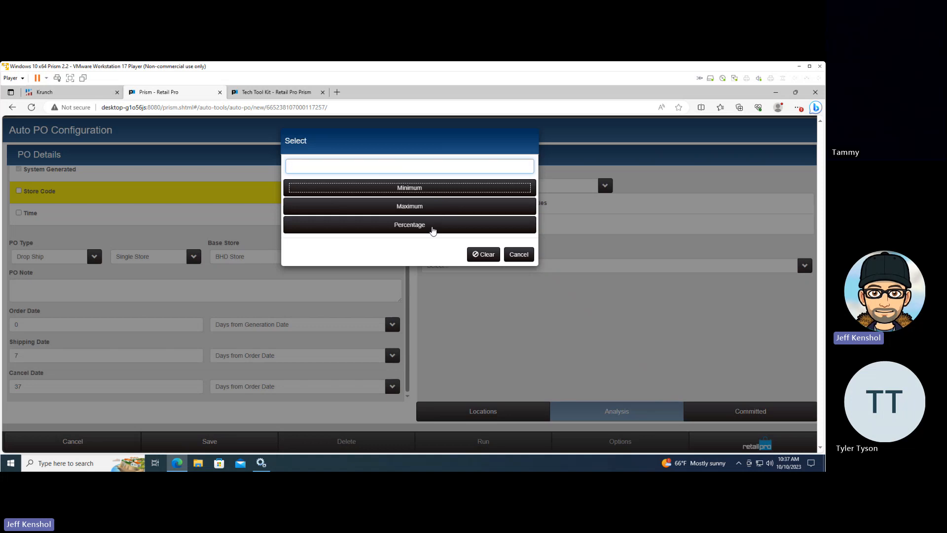
pyautogui.click(434, 227)
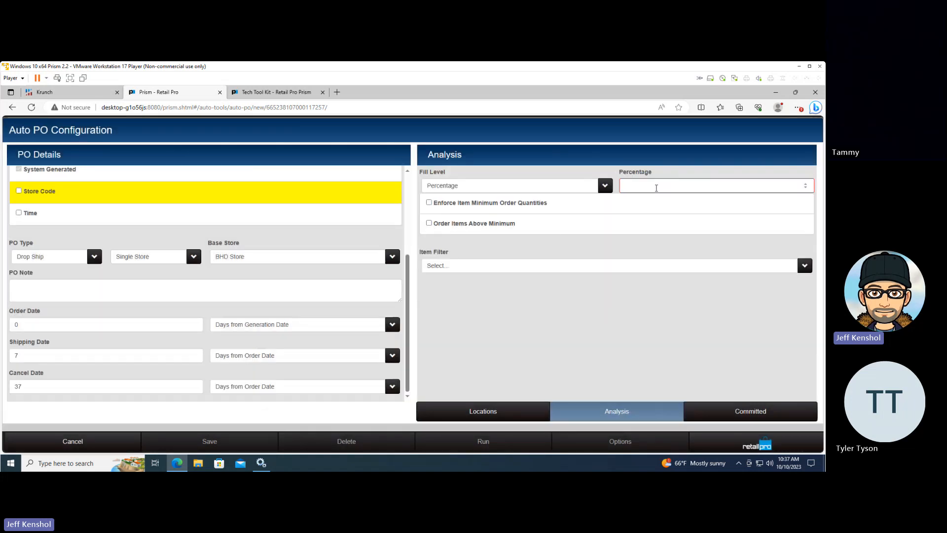
pyautogui.click(656, 187)
pyautogui.write('50')
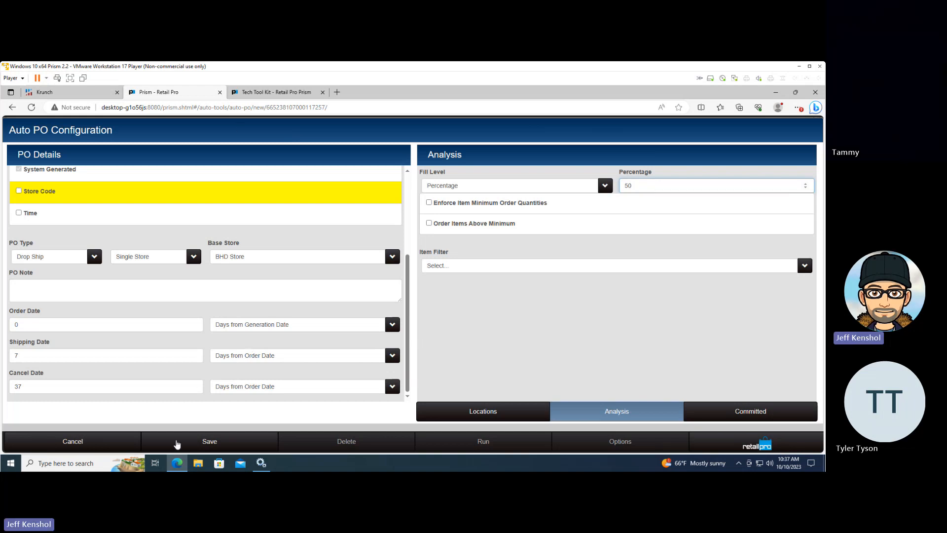
# Switch to Notepad and write the heading "trick question" in a new note
pyautogui.click(71, 462)
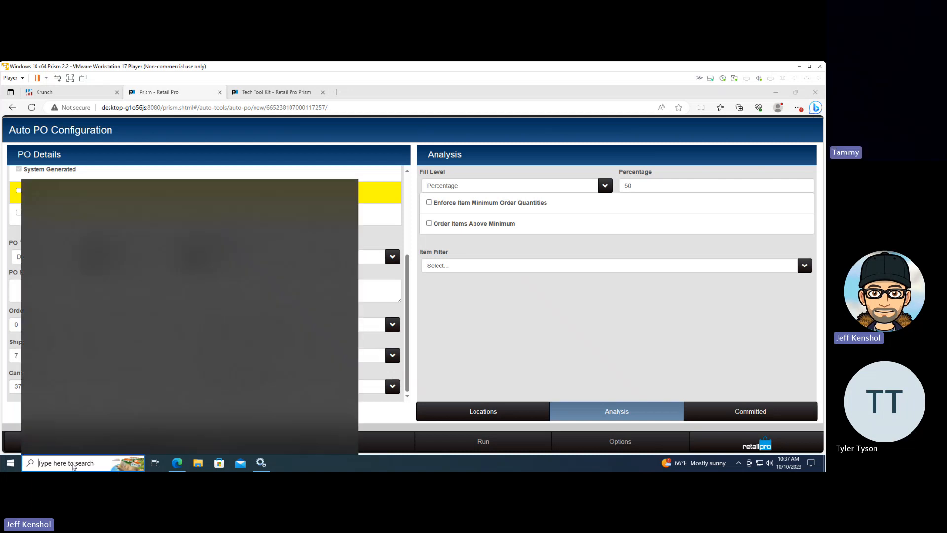
pyautogui.write('notepad')
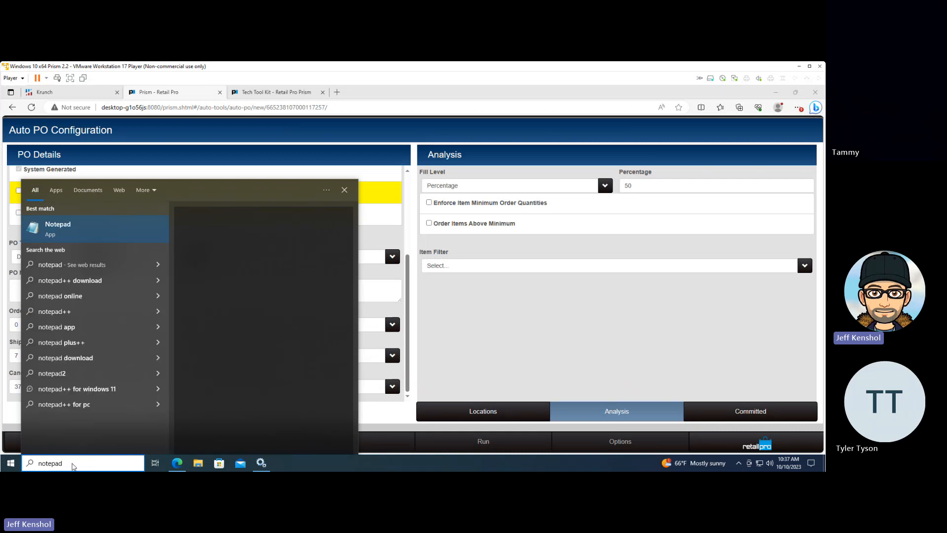
pyautogui.press('Return')
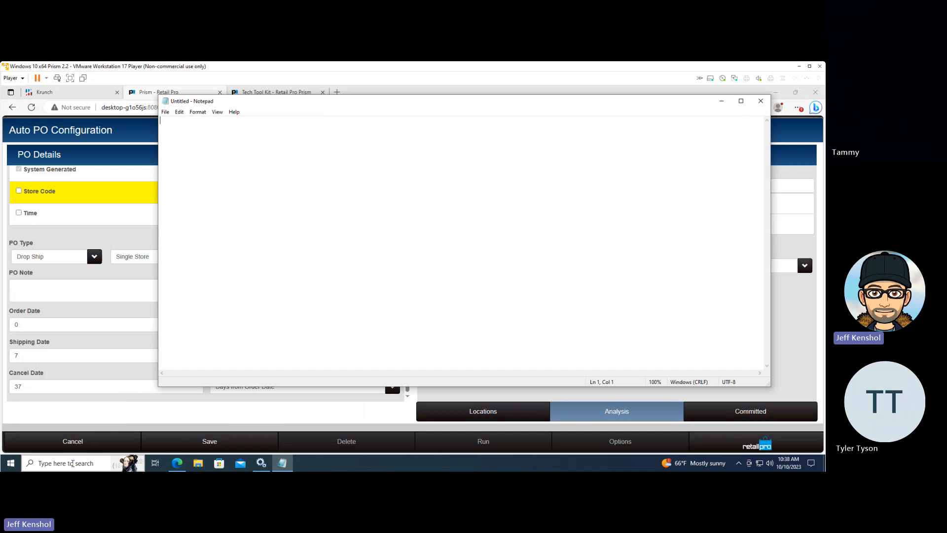
pyautogui.write('tric')
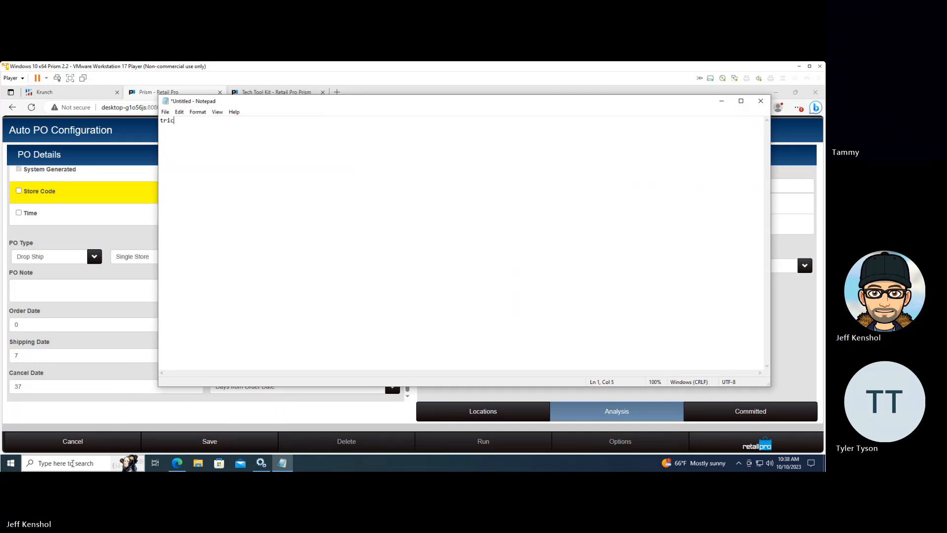
pyautogui.write('k qu')
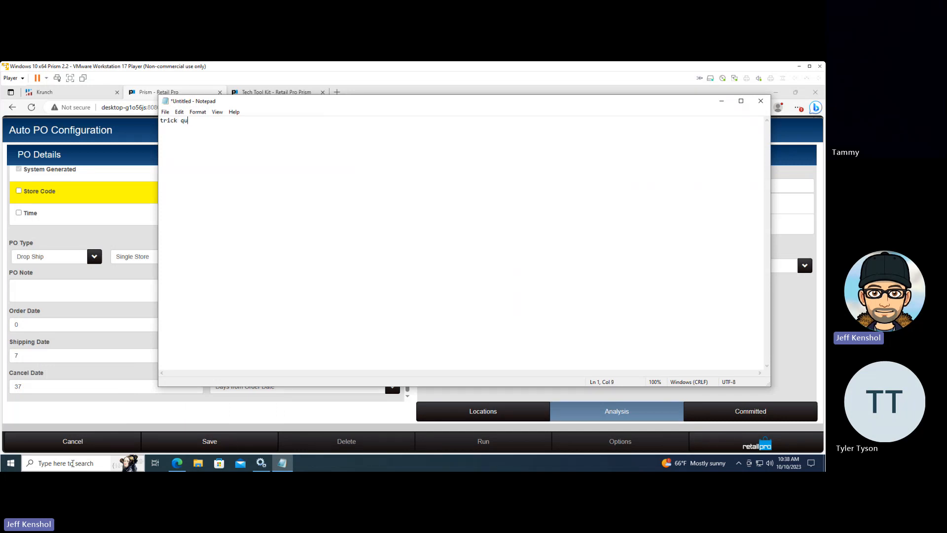
pyautogui.write('estion    Min')
# Add example quantities to the note on separate lines: Min 10 and Max 20
pyautogui.press('Tab')
pyautogui.write('10')
pyautogui.press('Return')
pyautogui.write('Max\t20')
pyautogui.press('Return')
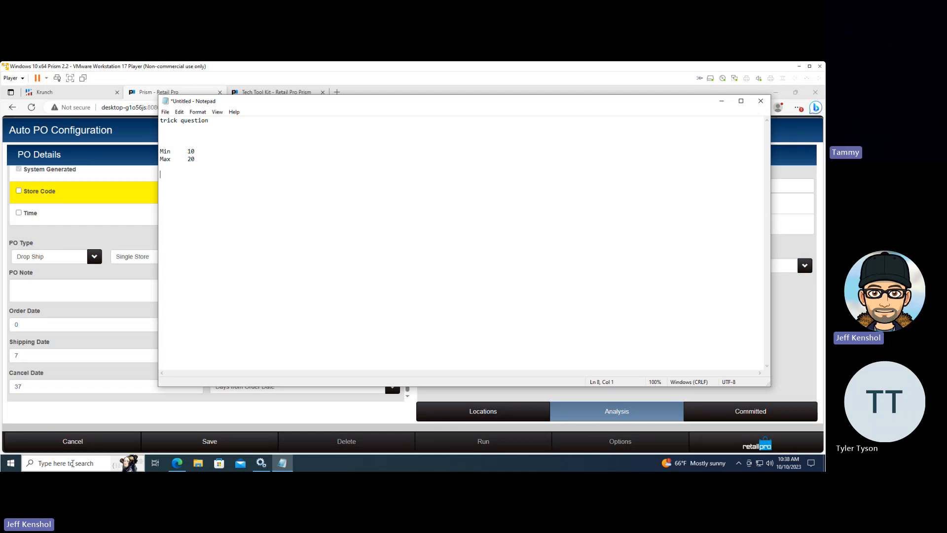
# Add an "Order 50%" line and an "on hand 11" line below the example quantities
pyautogui.write('Order\t')
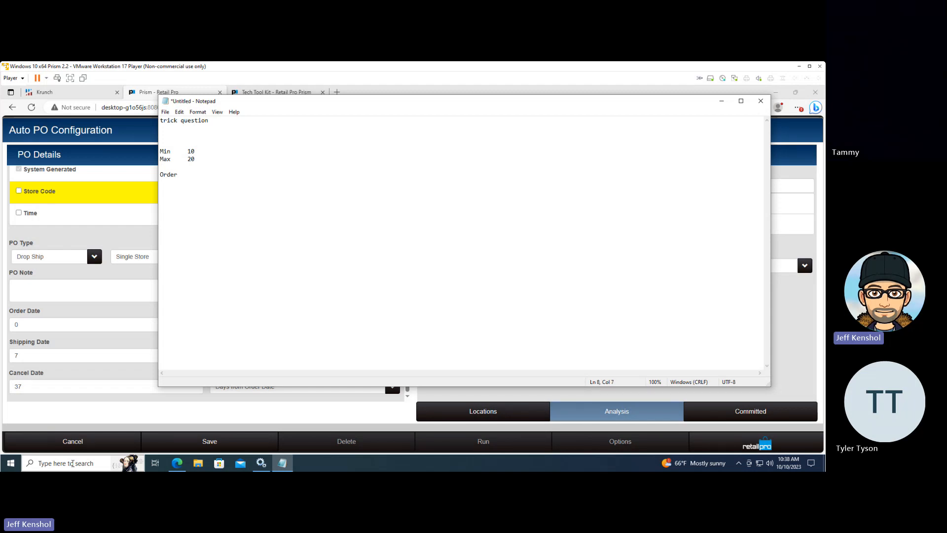
pyautogui.write('50%')
pyautogui.press('Return')
pyautogui.write('on hand 11  ')
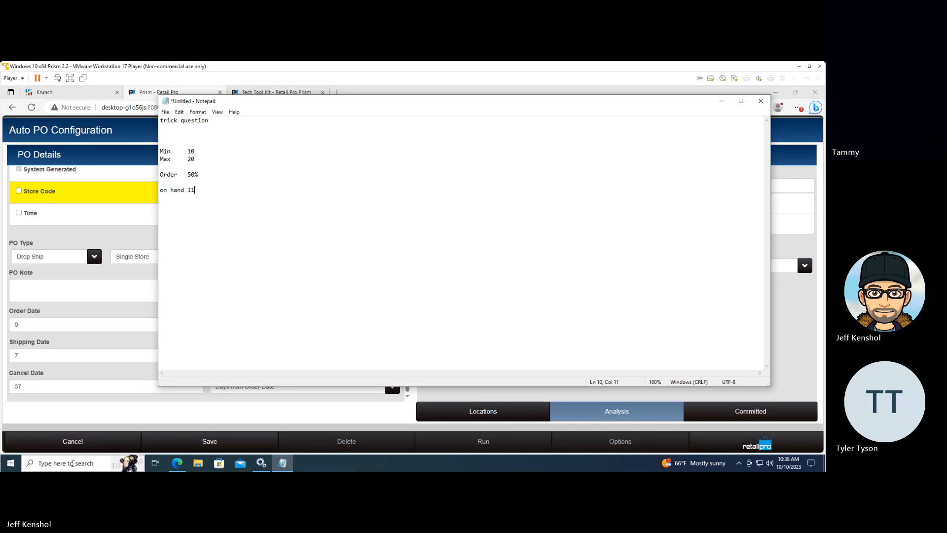
pyautogui.write('Howmany')
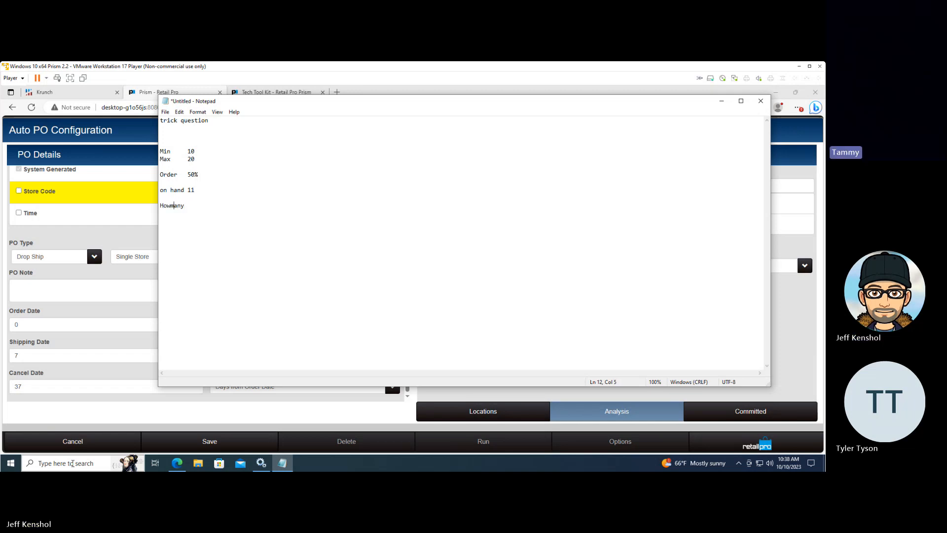
# Write "How many" as the closing line of the note, with a space between the words
pyautogui.press('Left')
pyautogui.press('Left')
pyautogui.press('Left')
pyautogui.press('Left')
pyautogui.press('End')
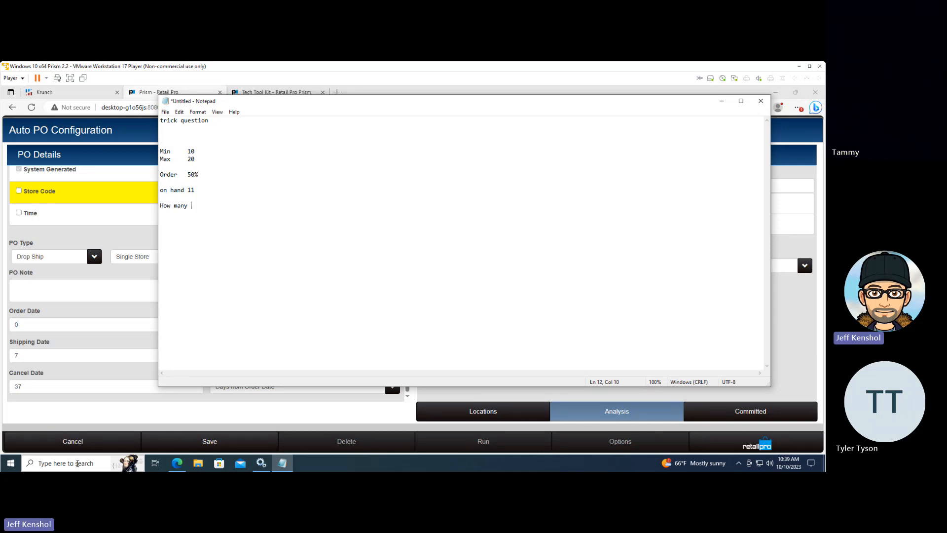
# Insert 15 on its own line under the Max quantity and highlight the Min quantity for comparison
pyautogui.click(200, 158)
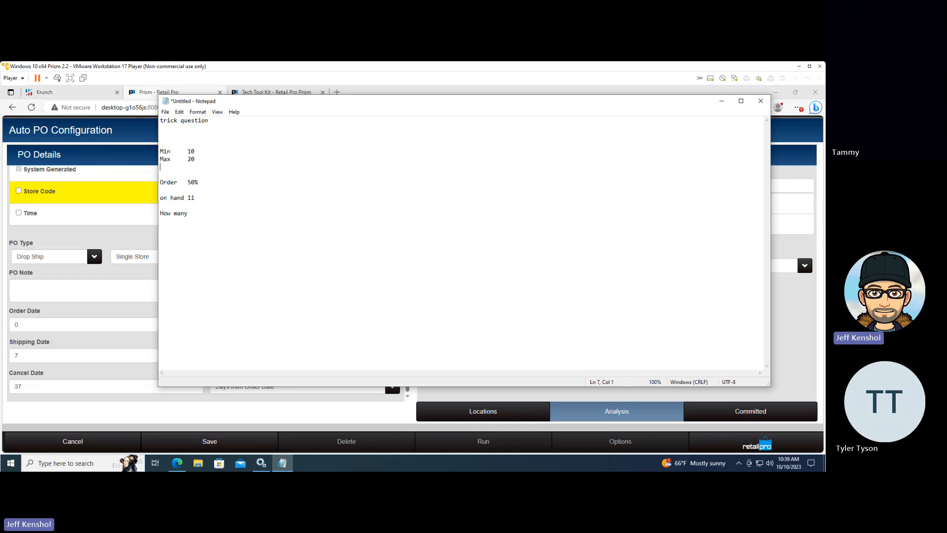
pyautogui.write('15')
pyautogui.moveTo(196, 198); pyautogui.dragTo(188, 198)
pyautogui.moveTo(195, 151); pyautogui.dragTo(186, 150)
pyautogui.click(209, 213)
pyautogui.moveTo(196, 151); pyautogui.dragTo(186, 151)
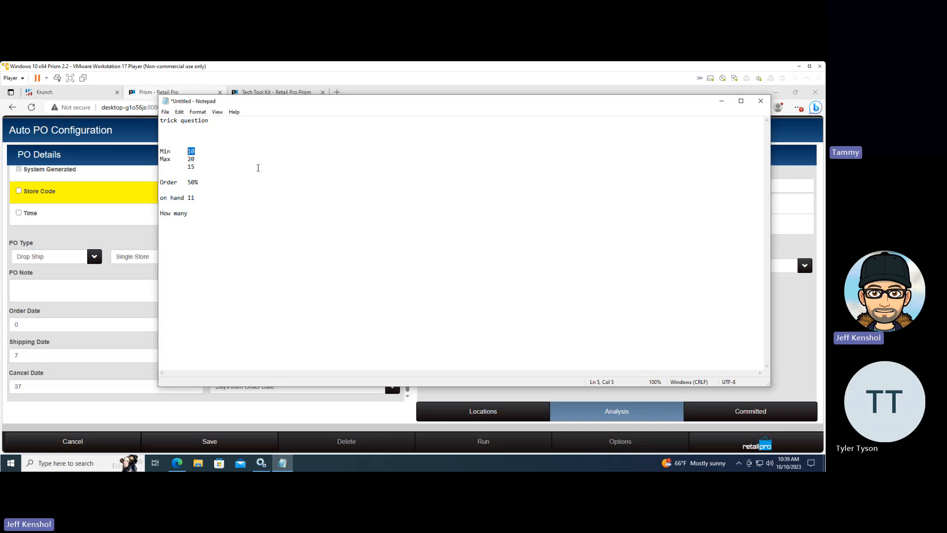
# Change the on-hand quantity in the note to 9, highlight the Min quantity, and return to the Auto PO configuration
pyautogui.click(197, 196)
pyautogui.press('BackSpace')
pyautogui.press('BackSpace')
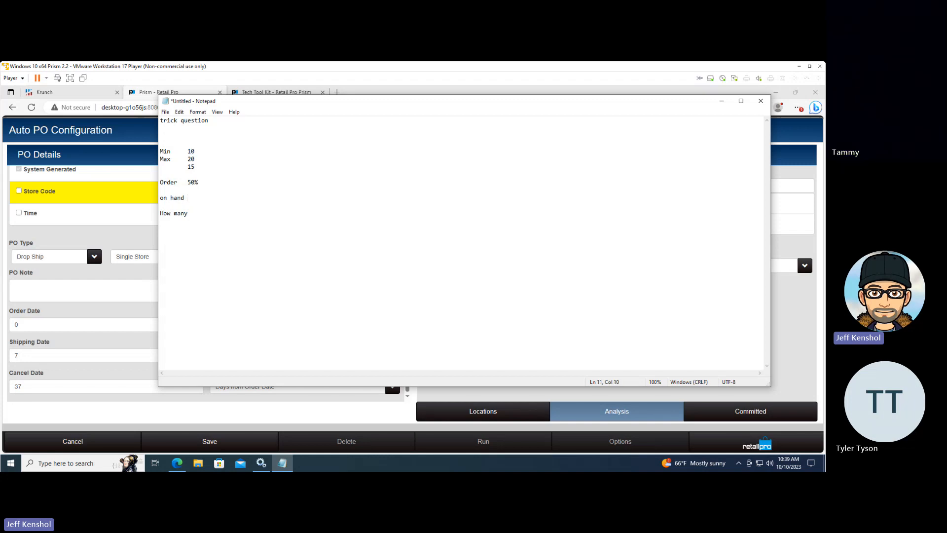
pyautogui.write('9')
pyautogui.moveTo(203, 151); pyautogui.dragTo(186, 151)
pyautogui.click(721, 101)
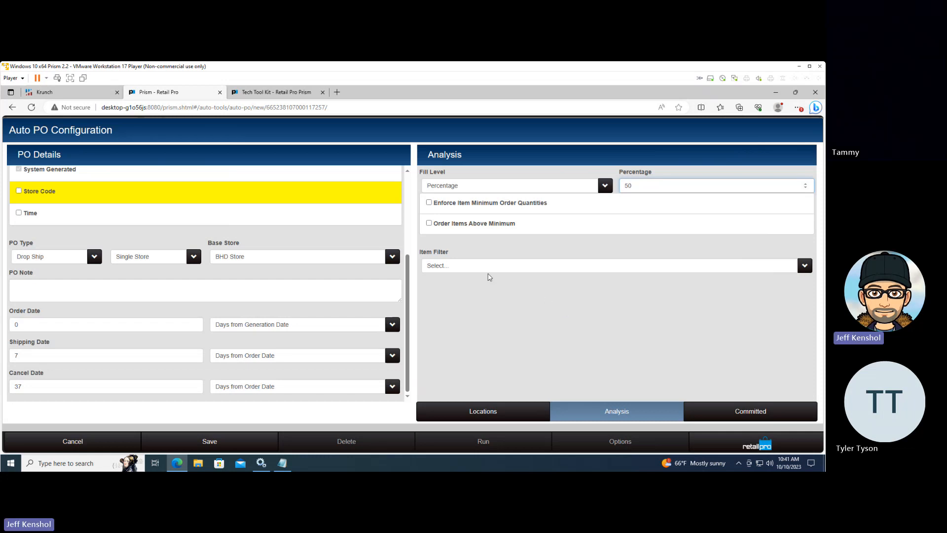
pyautogui.click(428, 224)
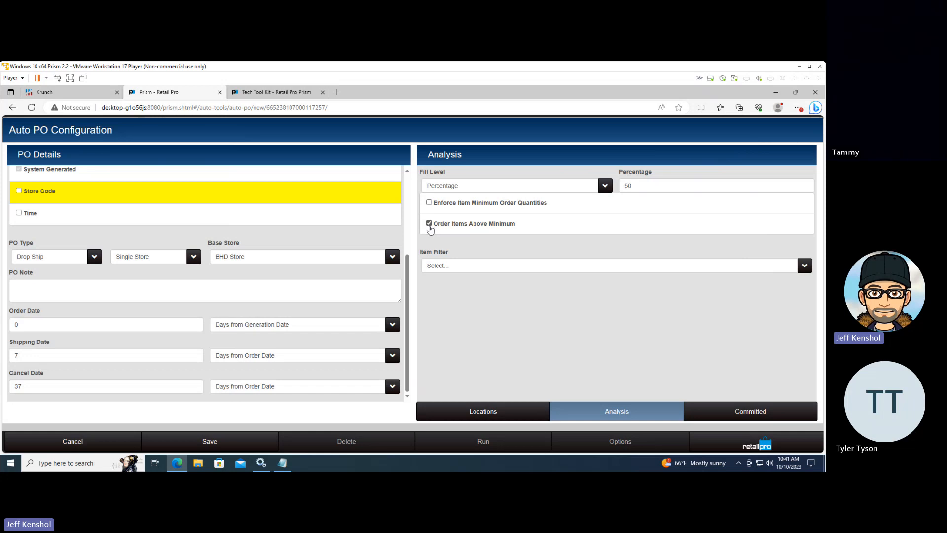
pyautogui.click(430, 227)
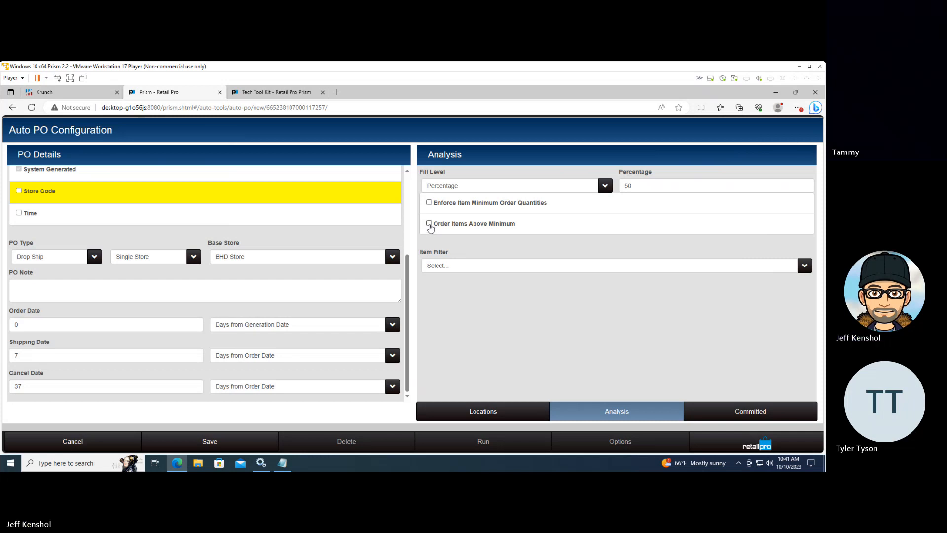
pyautogui.click(430, 228)
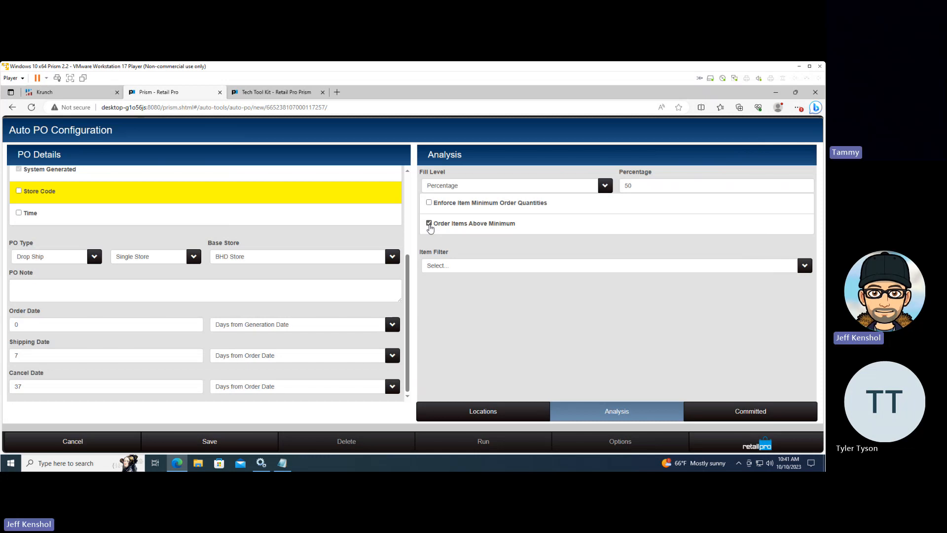
pyautogui.click(429, 225)
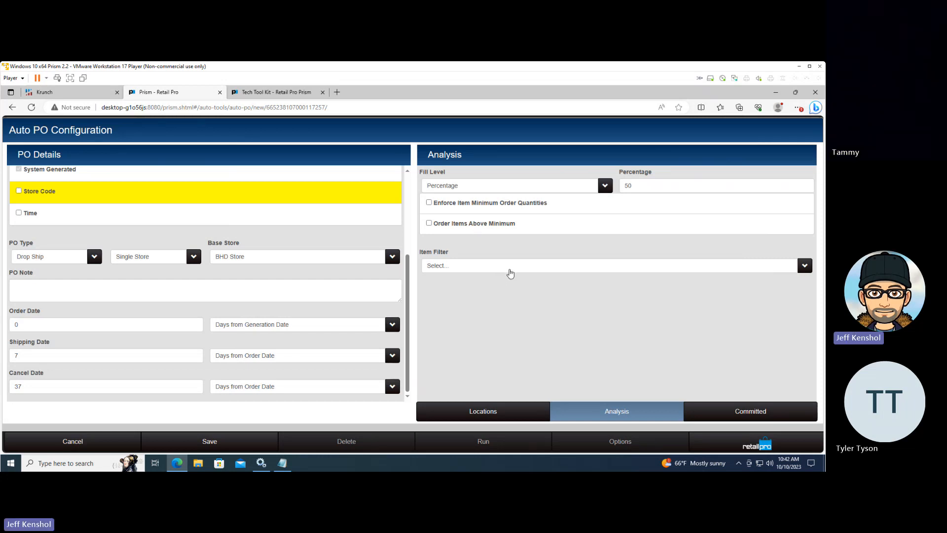
# Add an item filter to the analysis where Vendor Code equals NIKE
pyautogui.click(508, 269)
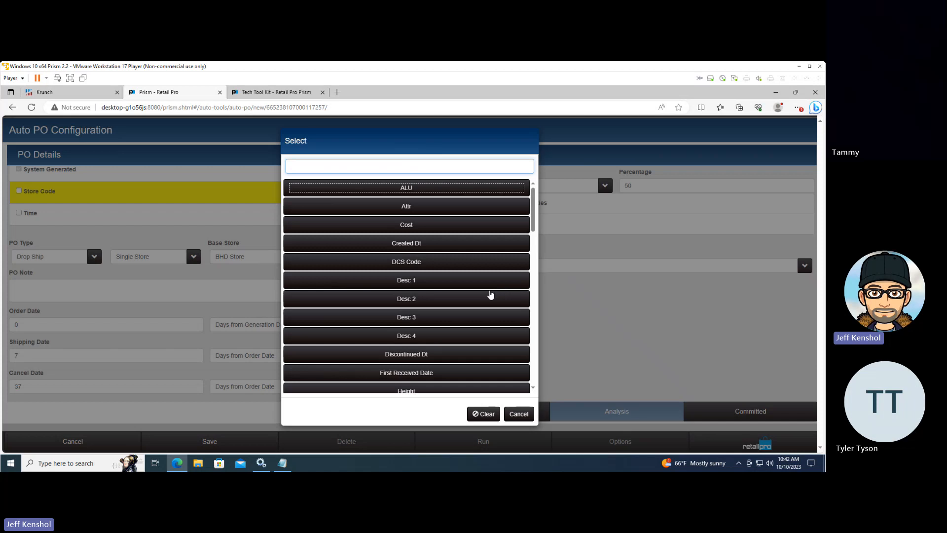
pyautogui.scroll(-7, 481, 296)
pyautogui.scroll(-6, 478, 297)
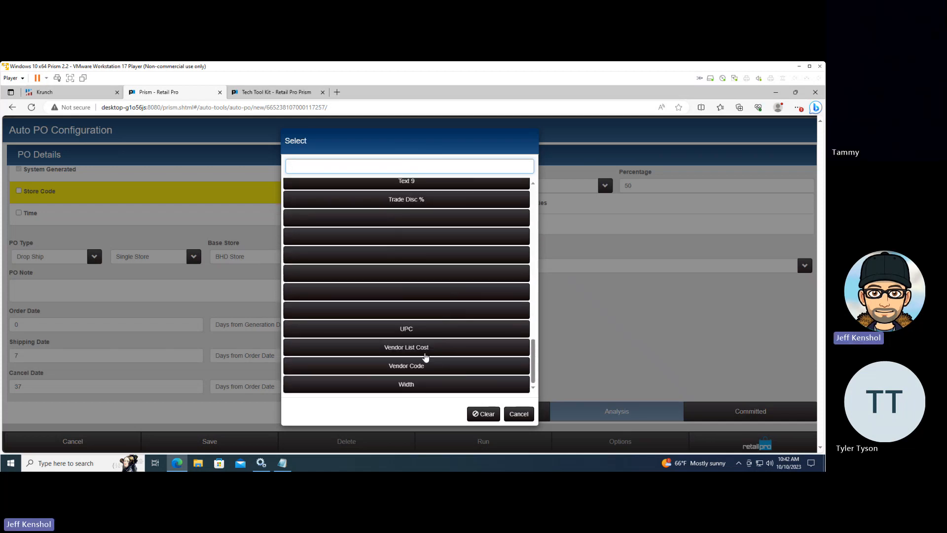
pyautogui.click(423, 364)
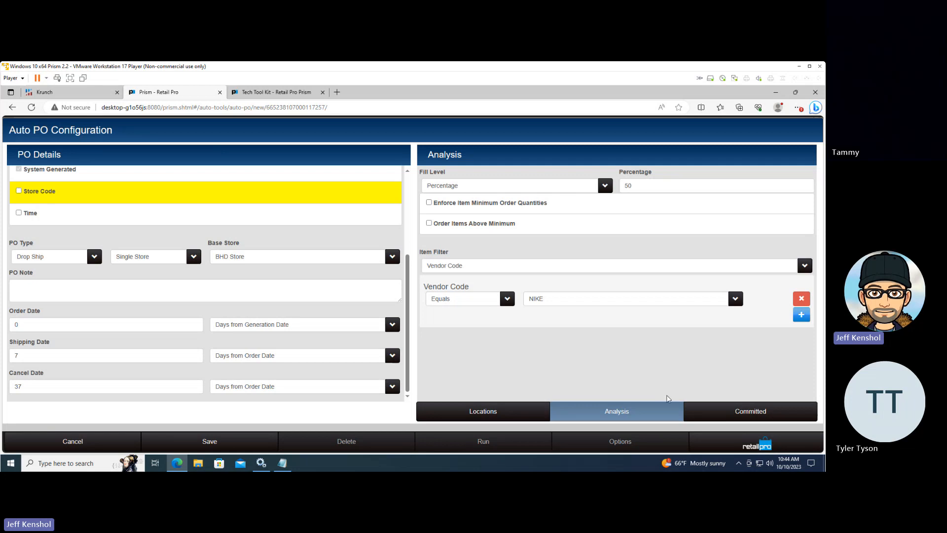
# Include Sales Orders in the committed quantities and exclude orders past their cancel date
pyautogui.click(768, 418)
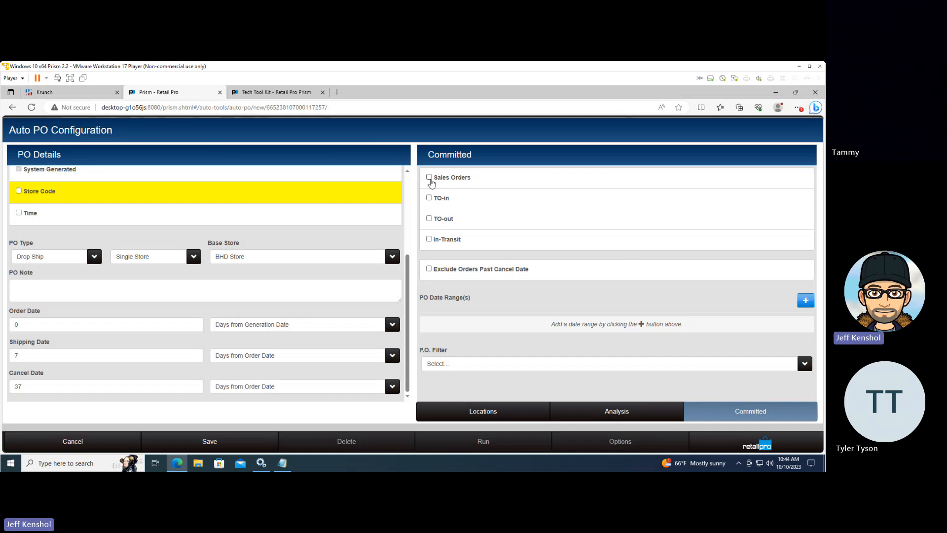
pyautogui.click(430, 178)
pyautogui.click(430, 270)
# Add a PO date range of X days starting Y days ago, set to 60 days starting 30 days ago
pyautogui.click(805, 302)
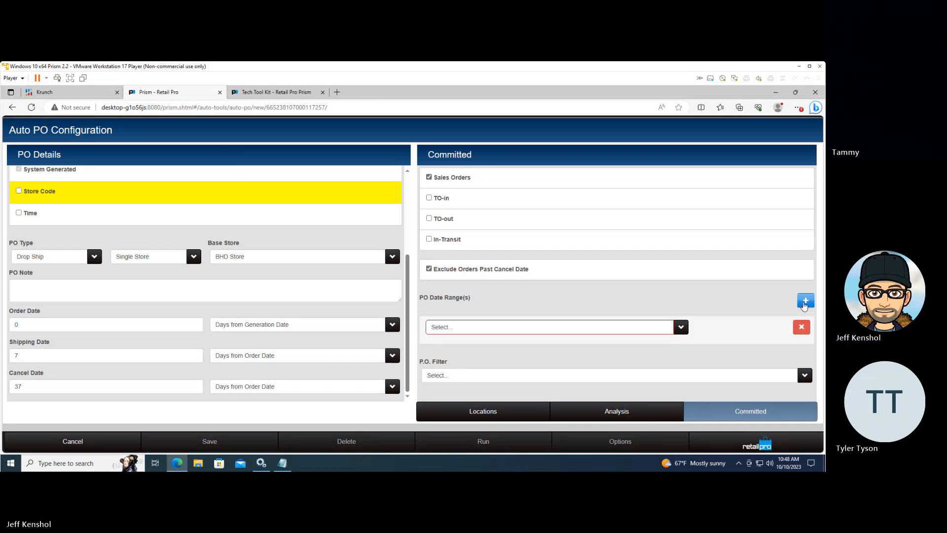
pyautogui.click(681, 327)
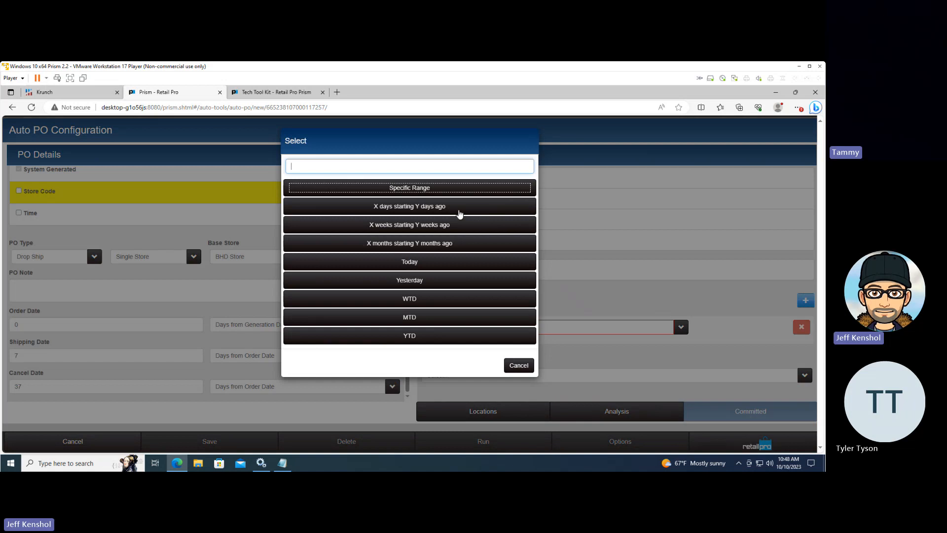
pyautogui.click(457, 211)
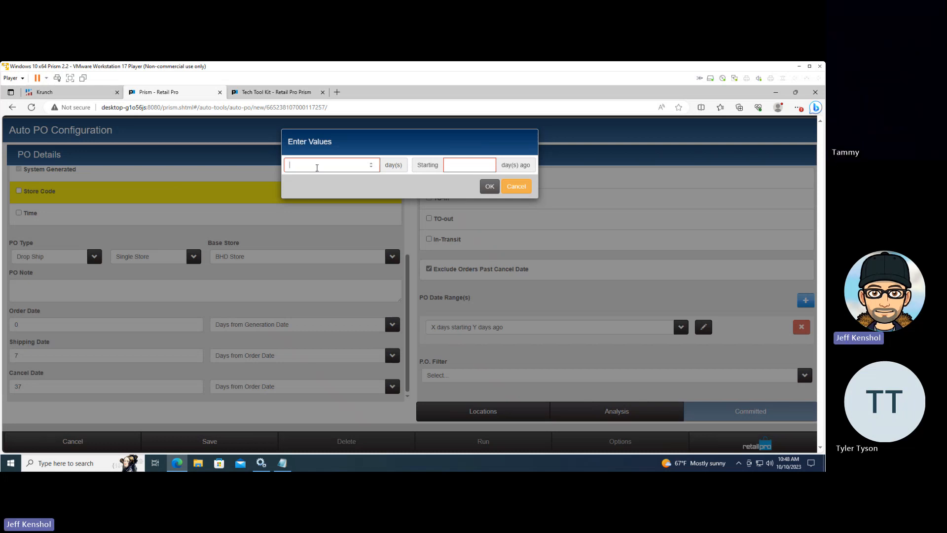
pyautogui.click(321, 167)
pyautogui.write('60')
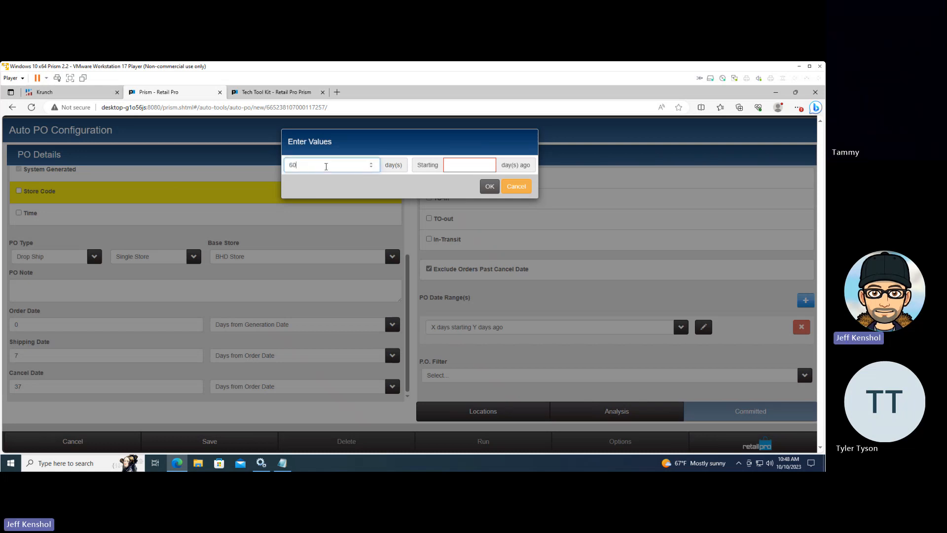
pyautogui.press('Return')
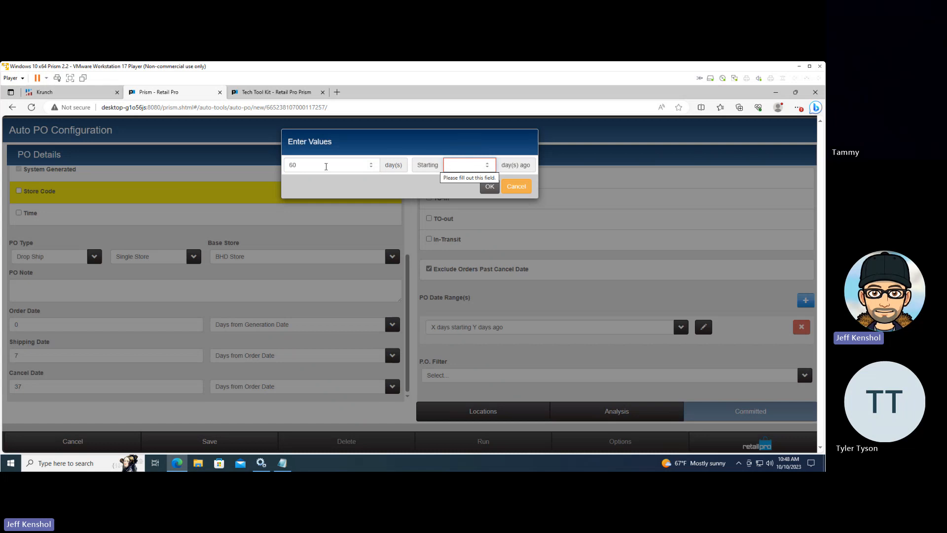
pyautogui.write('30')
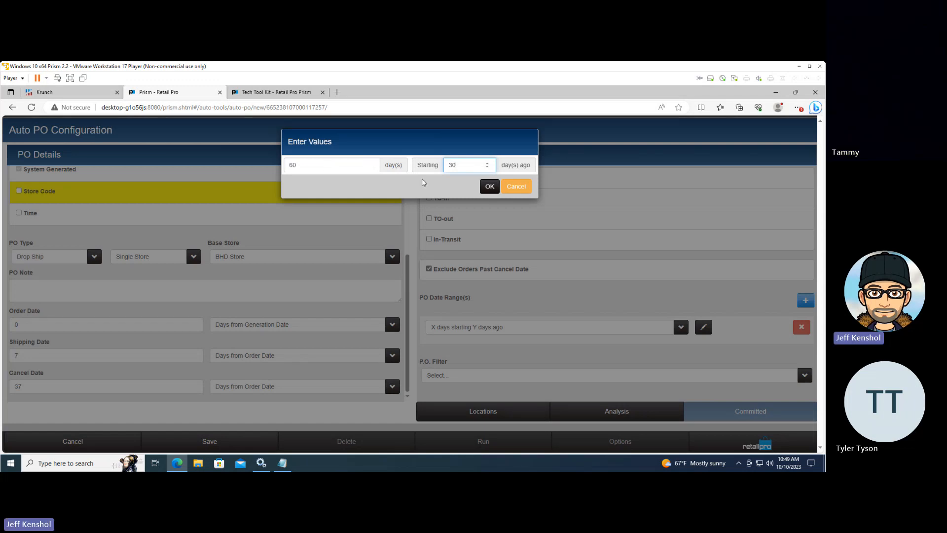
pyautogui.click(489, 192)
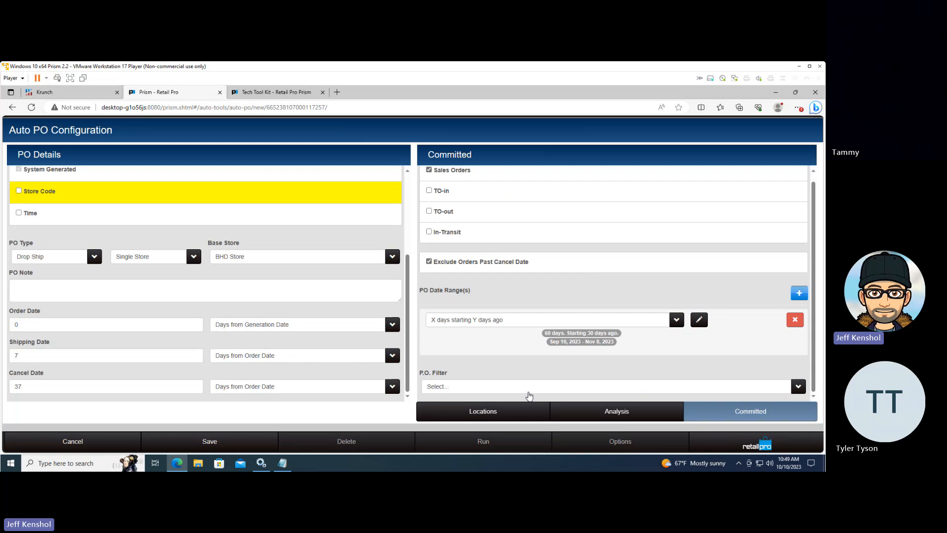
pyautogui.click(527, 390)
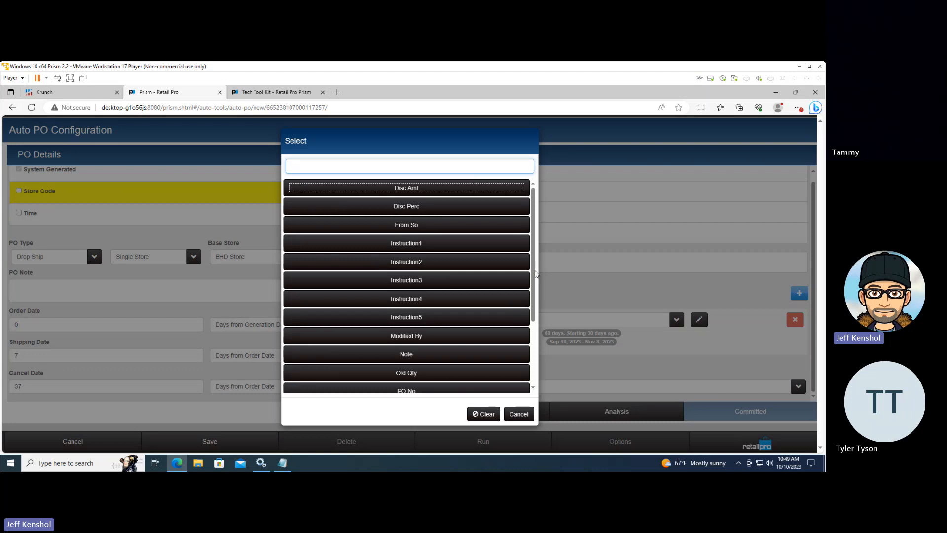
pyautogui.moveTo(532, 273); pyautogui.dragTo(531, 241)
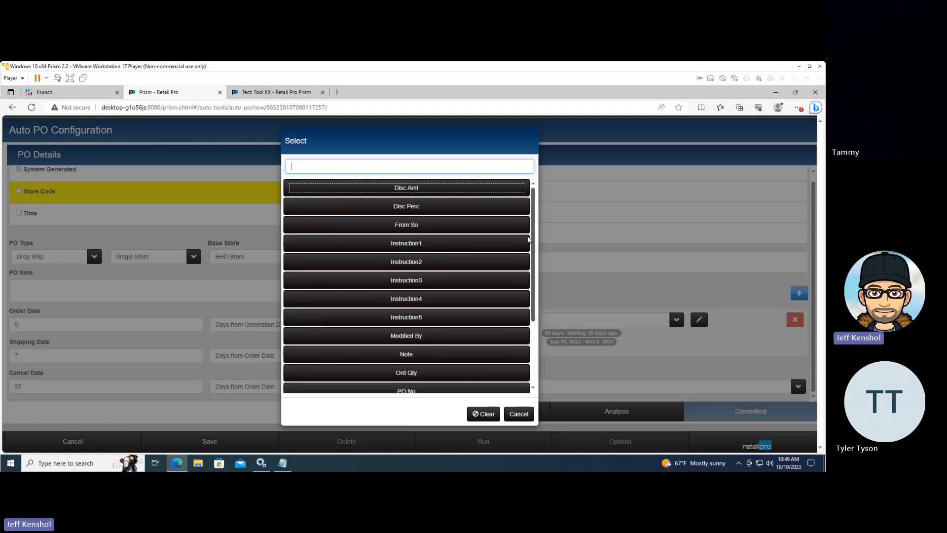
pyautogui.click(527, 413)
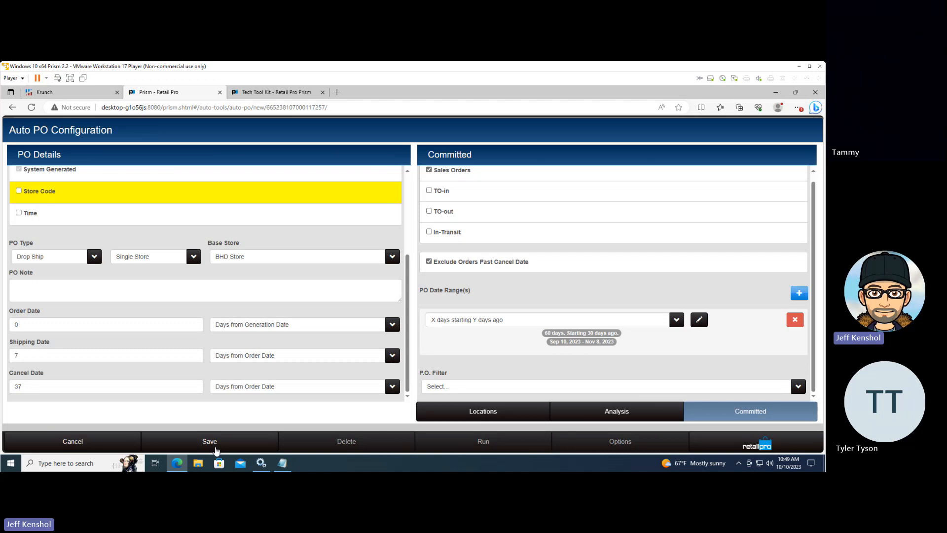
# Save the Auto PO configuration and load the saved Nike configuration
pyautogui.click(216, 448)
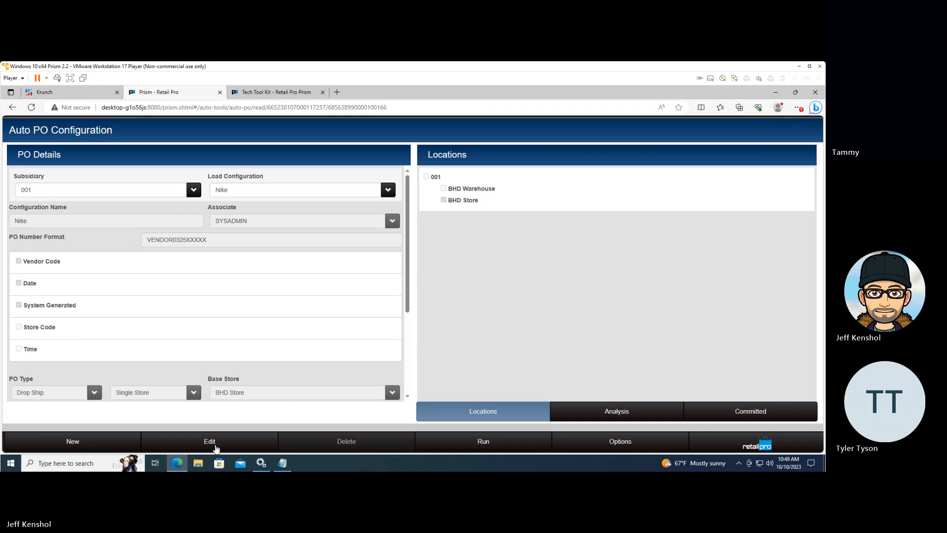
pyautogui.click(386, 191)
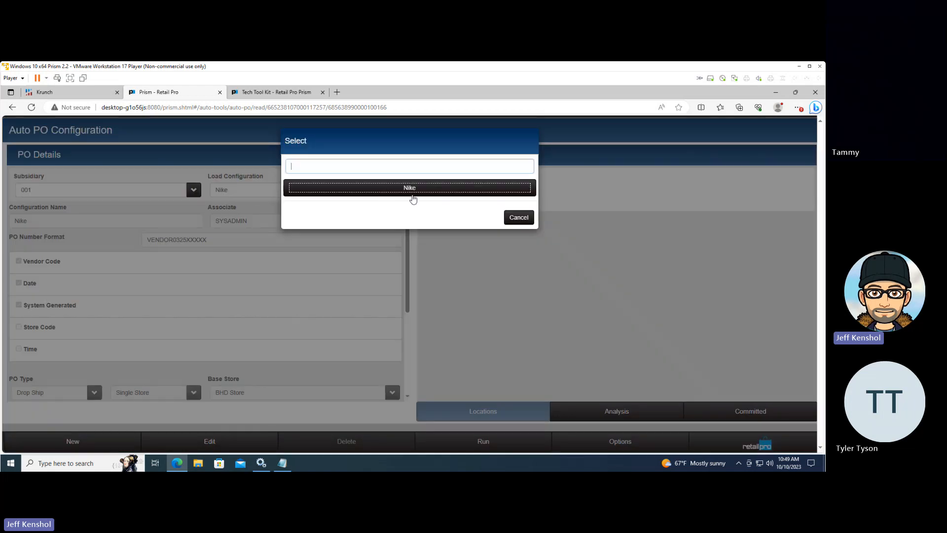
pyautogui.click(447, 192)
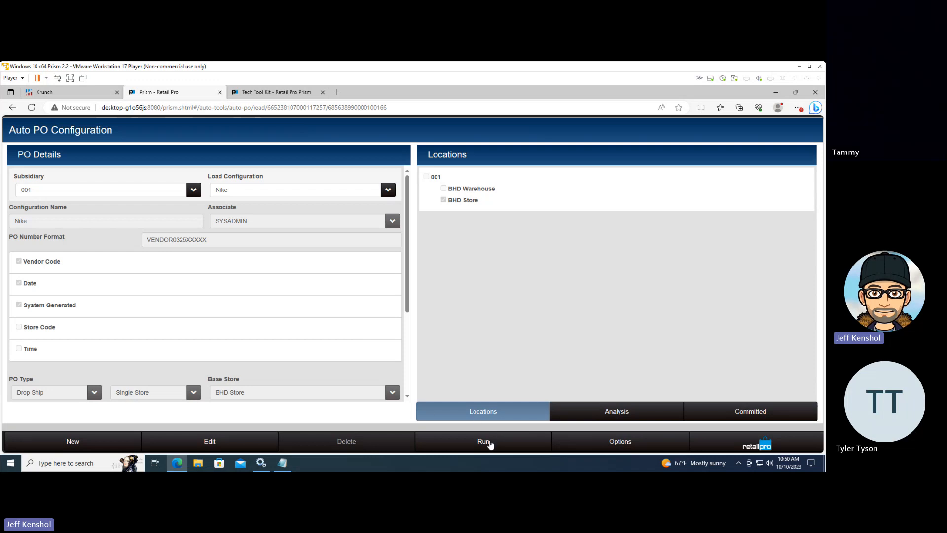
# Run the Nike configuration, overwriting all records pending review, and go to Purchasing Review
pyautogui.click(486, 441)
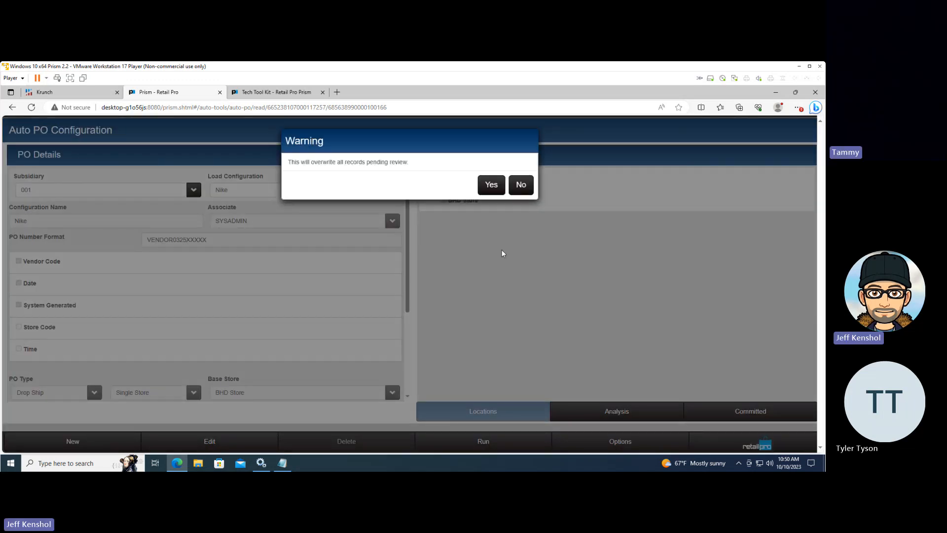
pyautogui.click(491, 190)
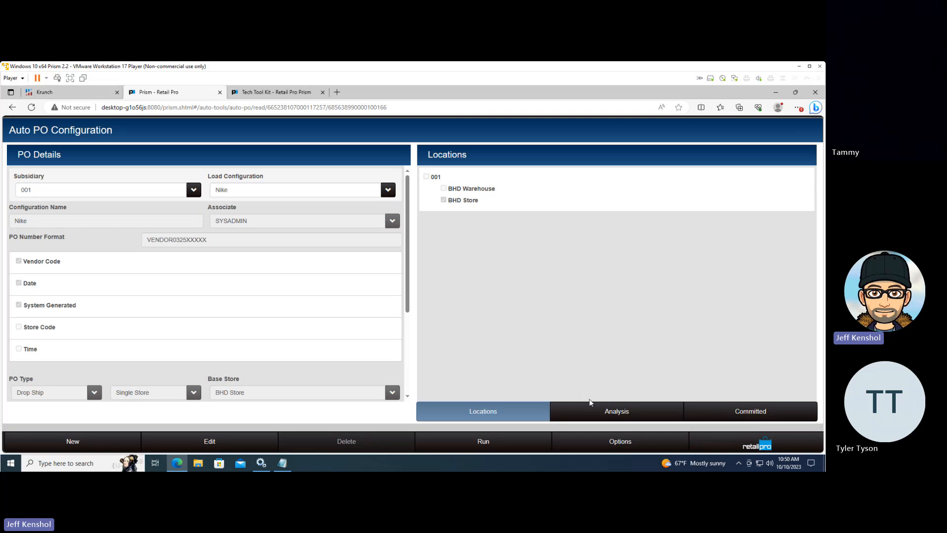
pyautogui.click(608, 444)
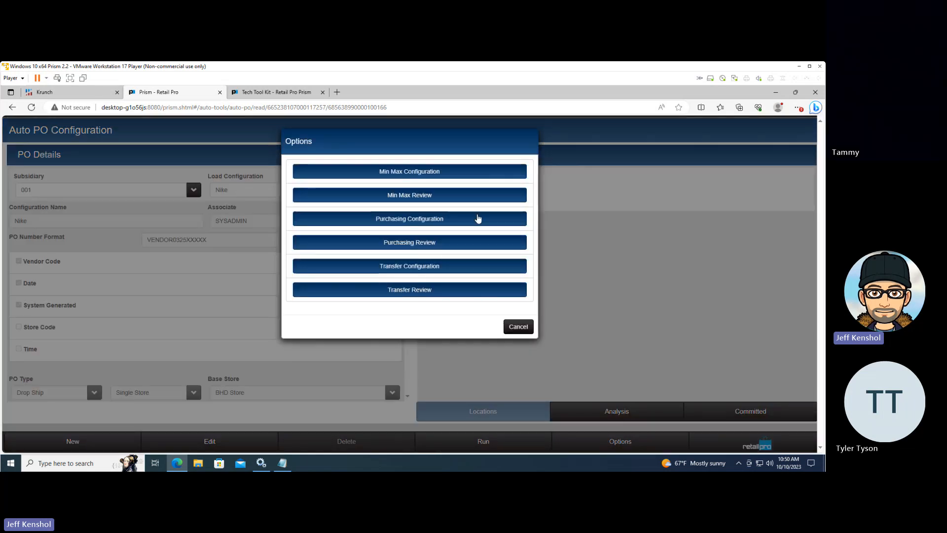
pyautogui.click(426, 243)
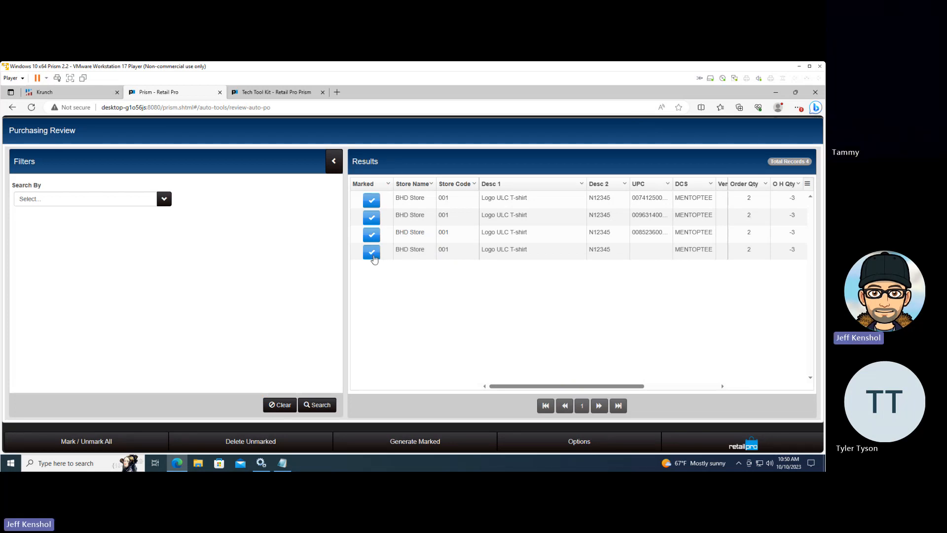
# Generate purchase orders for all marked Logo ULC T-shirt records in the review results
pyautogui.click(373, 259)
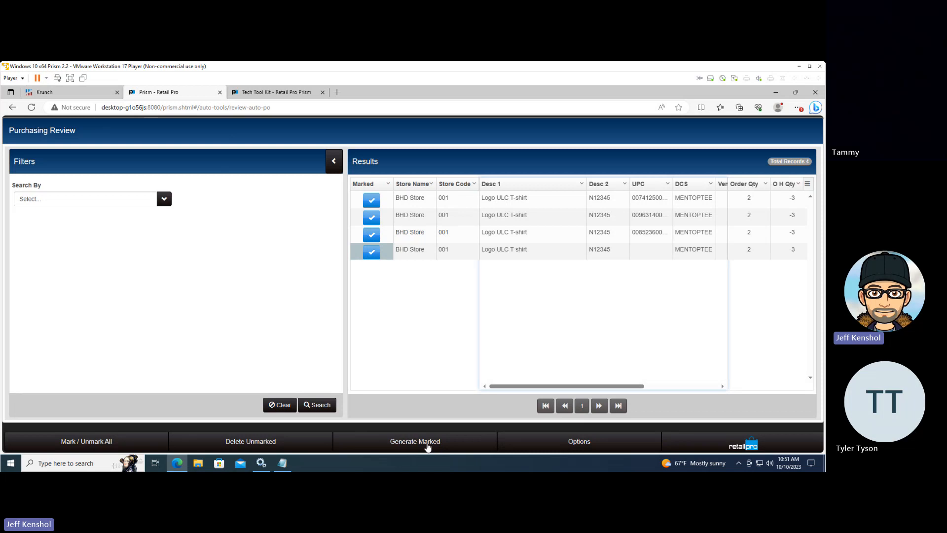
pyautogui.click(427, 446)
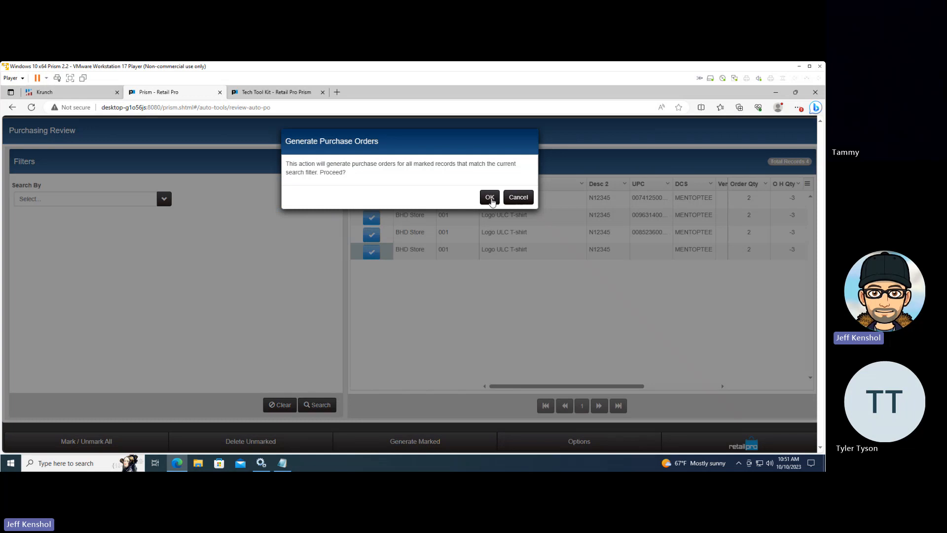
pyautogui.click(489, 197)
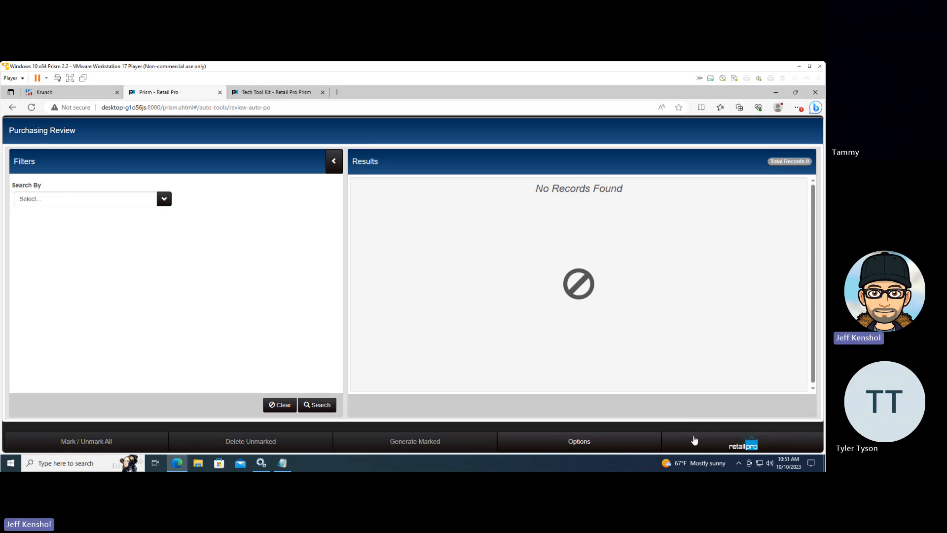
# Look up the active purchase orders for subsidiary 001 in Store Operations and open the newly generated Nike drop-ship order
pyautogui.click(707, 448)
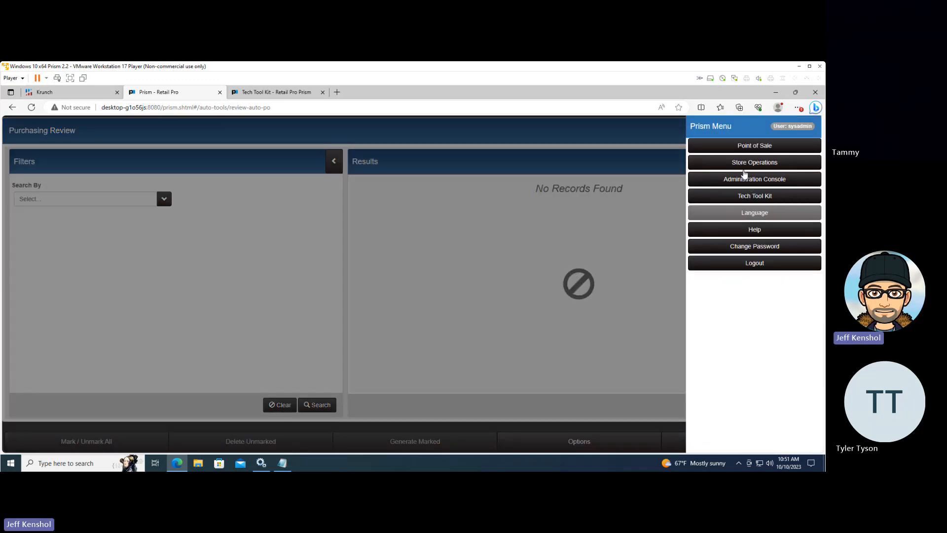
pyautogui.click(739, 163)
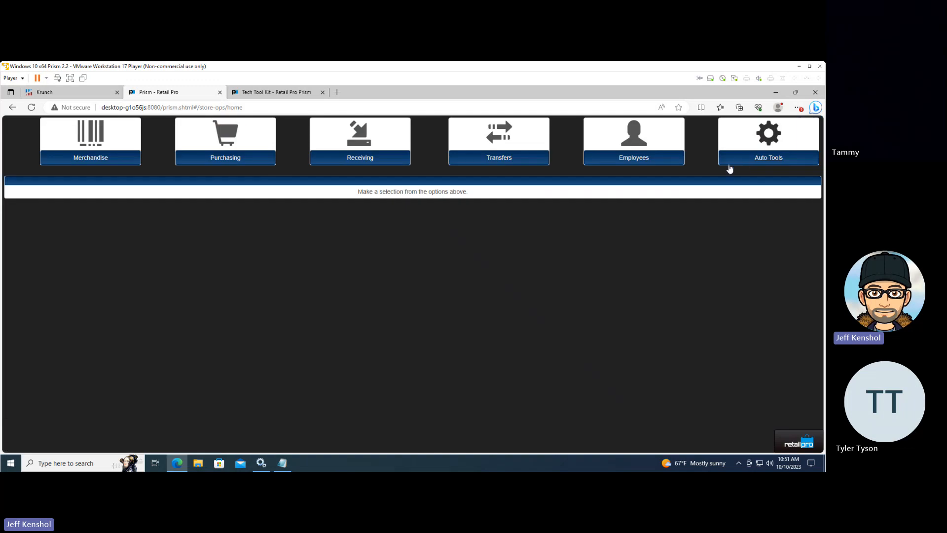
pyautogui.click(230, 158)
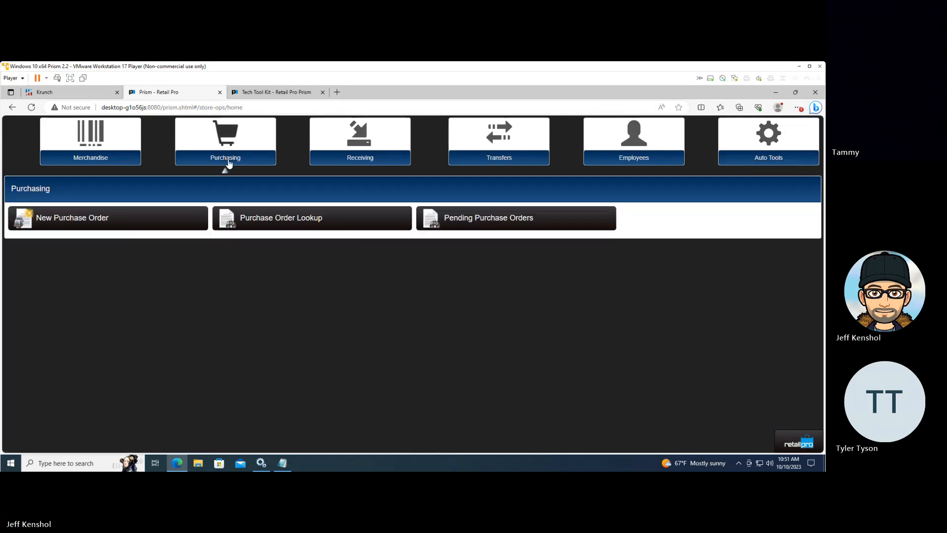
pyautogui.click(259, 227)
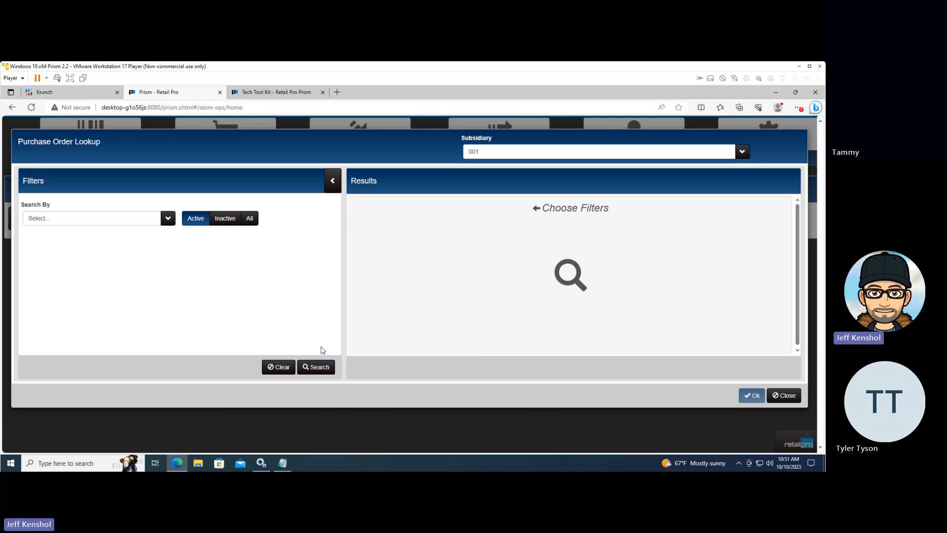
pyautogui.click(321, 366)
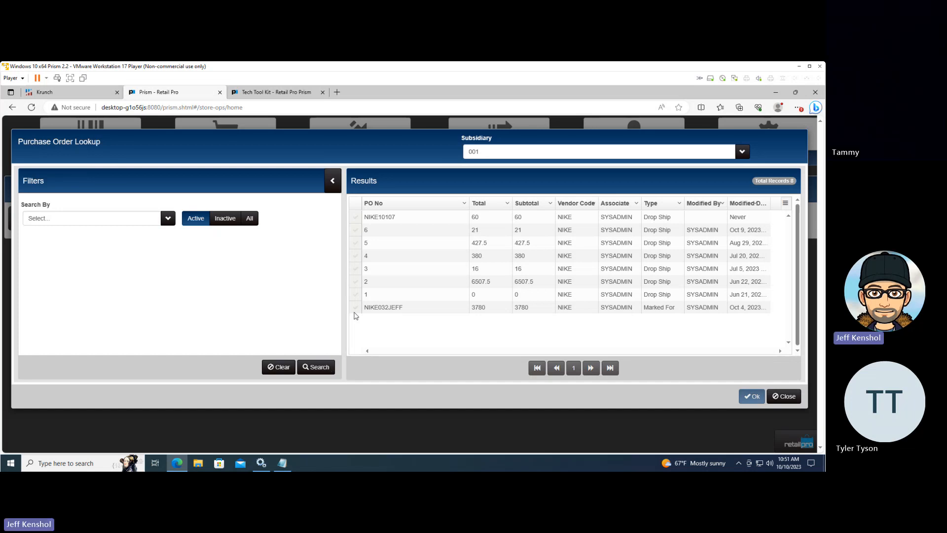
pyautogui.click(355, 217)
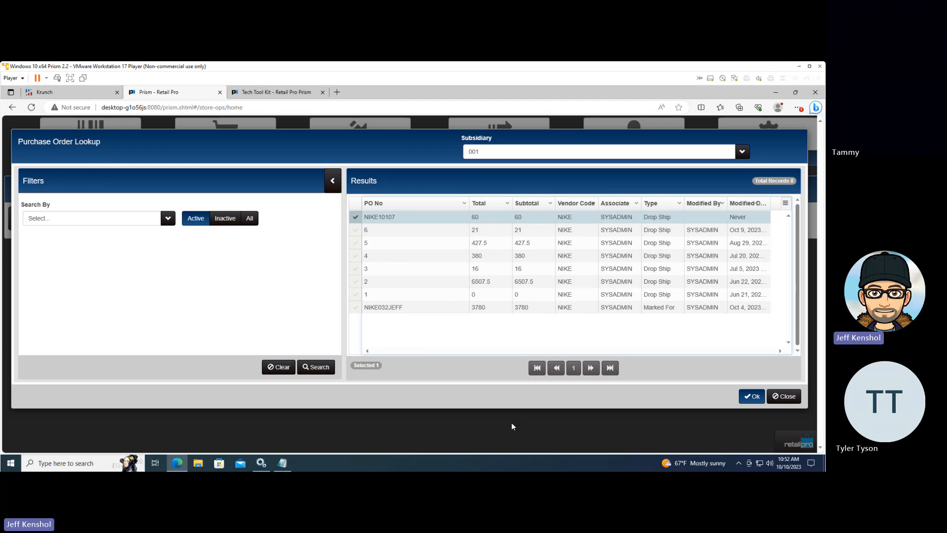
pyautogui.click(741, 396)
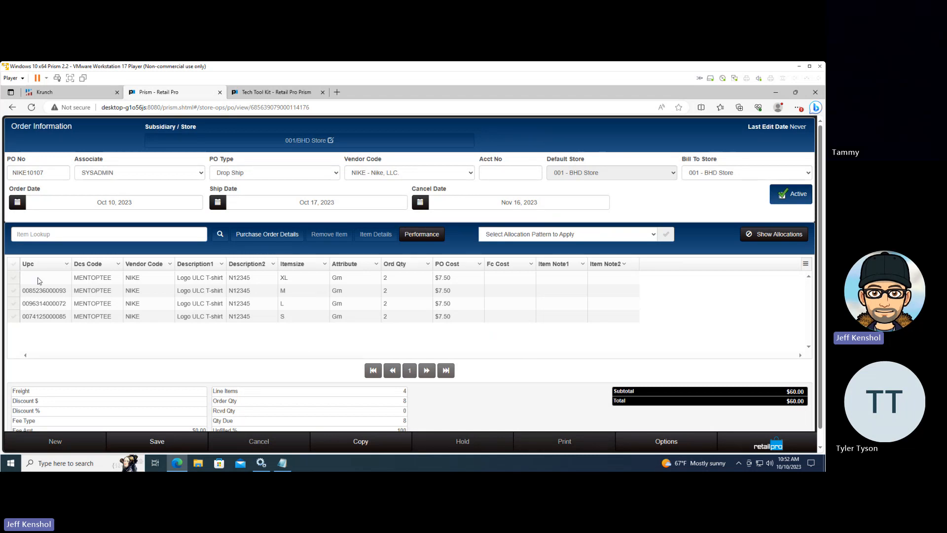
# Search the inventory for items for this purchase order without filter values and collapse the filters to show more result columns
pyautogui.click(17, 279)
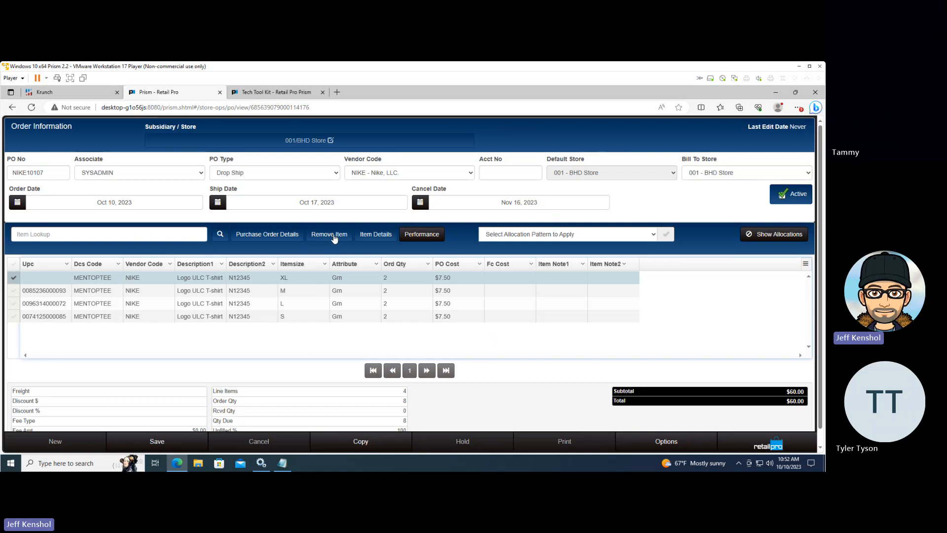
pyautogui.click(220, 235)
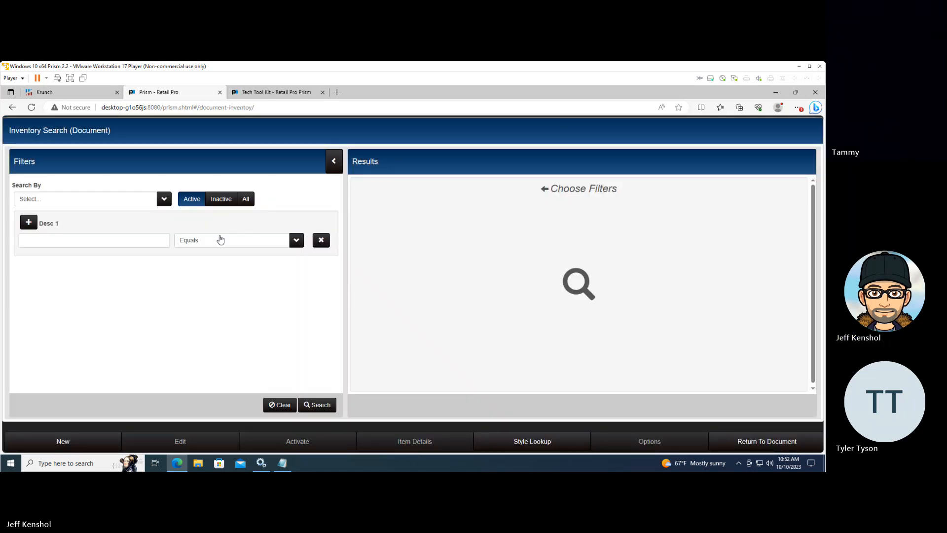
pyautogui.click(318, 405)
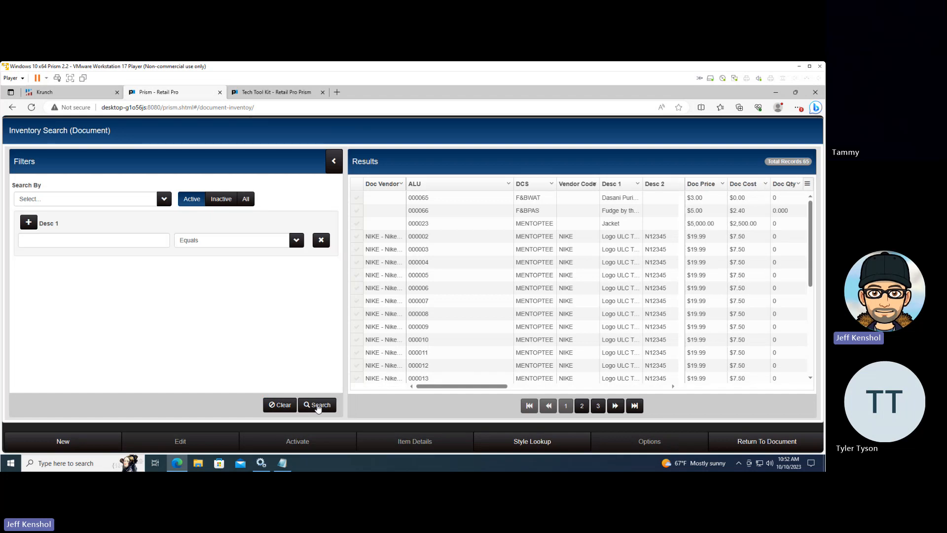
pyautogui.click(335, 165)
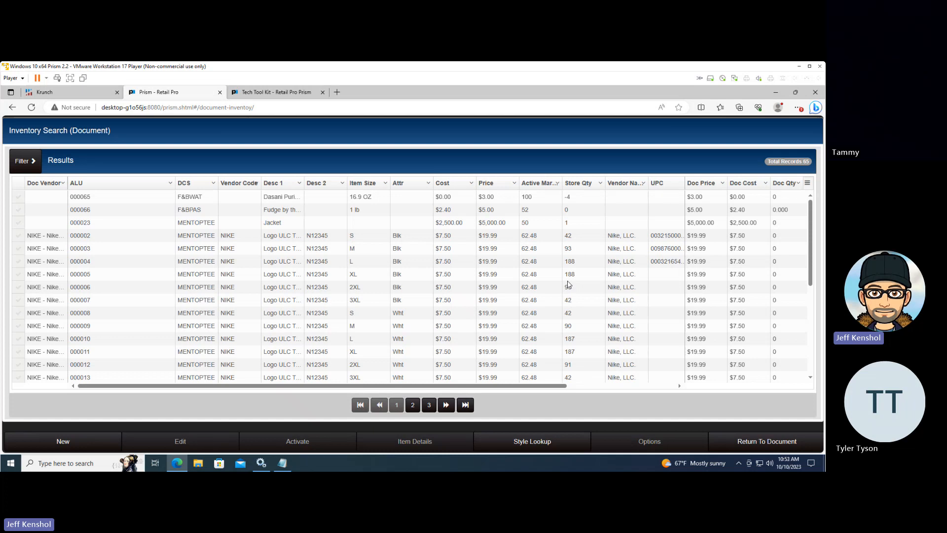
pyautogui.click(579, 264)
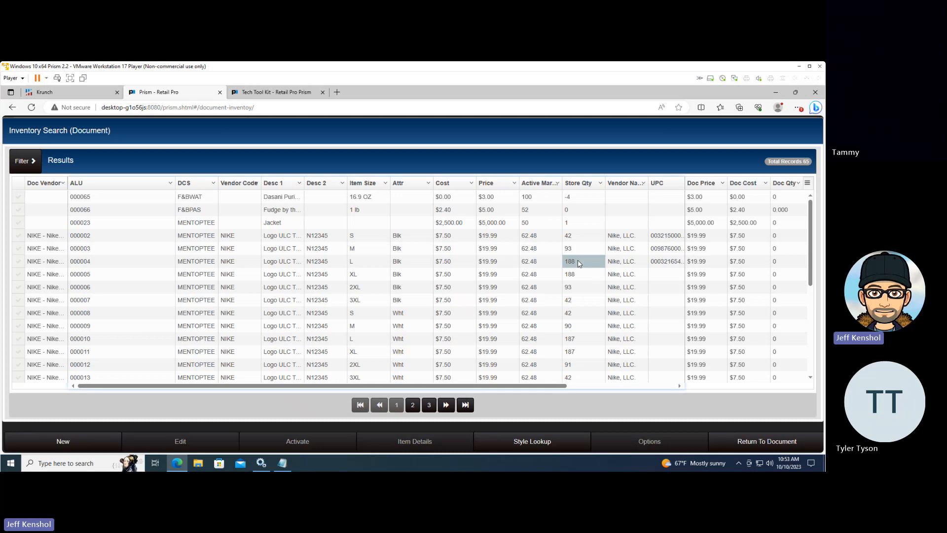
pyautogui.click(617, 260)
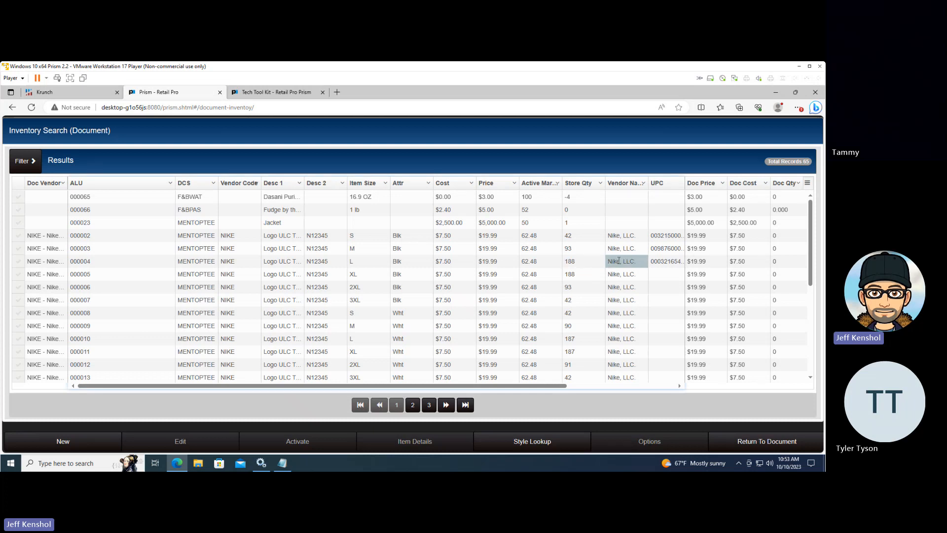
# Set the document quantity to 5 for the black Logo ULC T-shirts in sizes M, L and XL
pyautogui.click(780, 252)
pyautogui.doubleClick(780, 252)
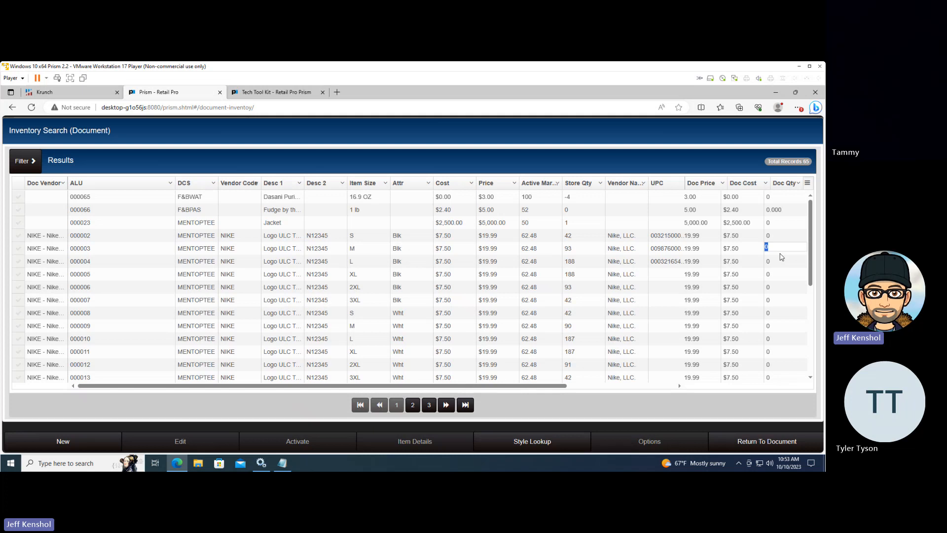
pyautogui.write('5')
pyautogui.press('Return')
pyautogui.write('5')
pyautogui.press('Return')
pyautogui.write('5')
pyautogui.press('Return')
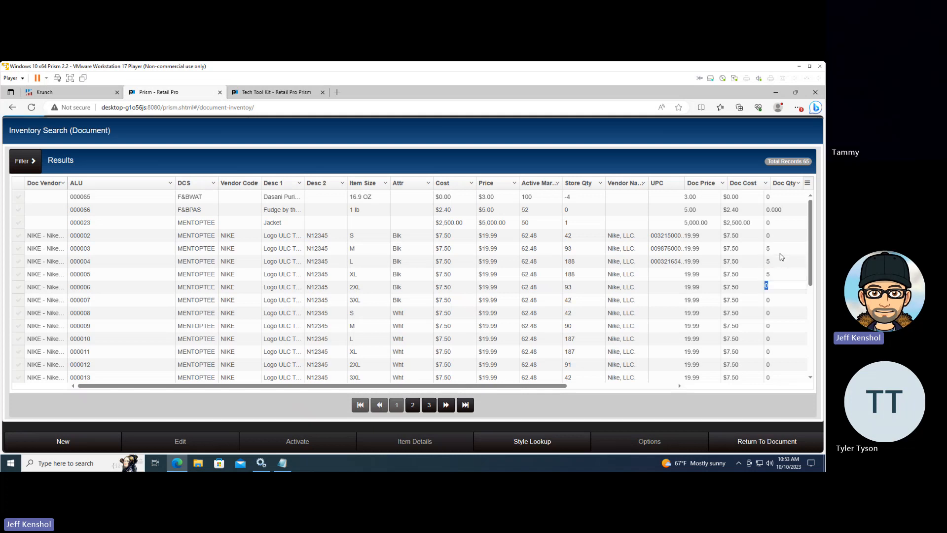
# Set the document quantity to 5 for the black Logo ULC T-shirt in size 2XL
pyautogui.write('5')
pyautogui.press('Return')
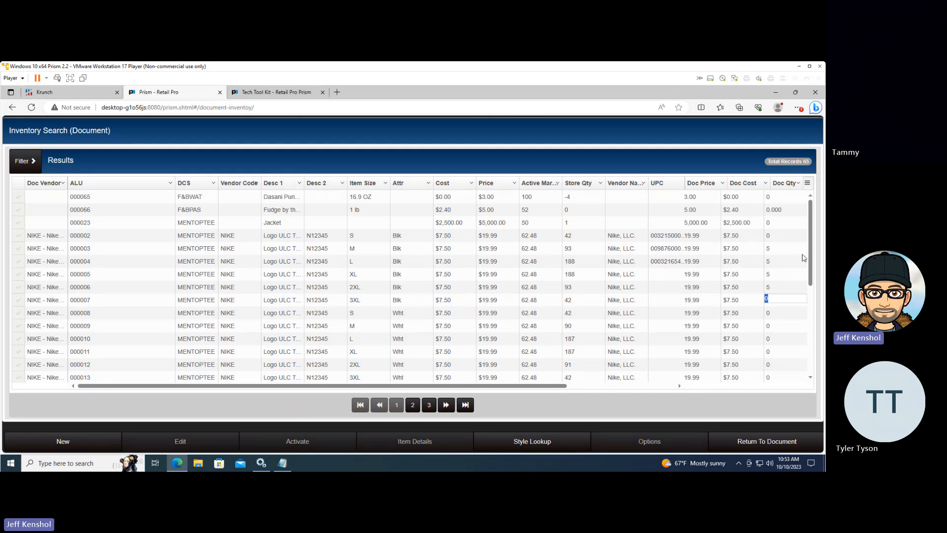
pyautogui.click(68, 447)
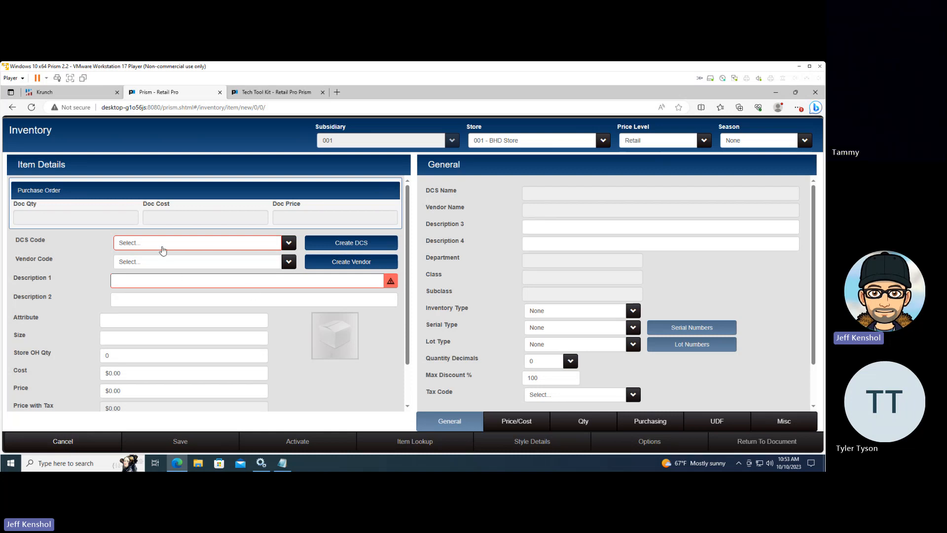
pyautogui.click(163, 248)
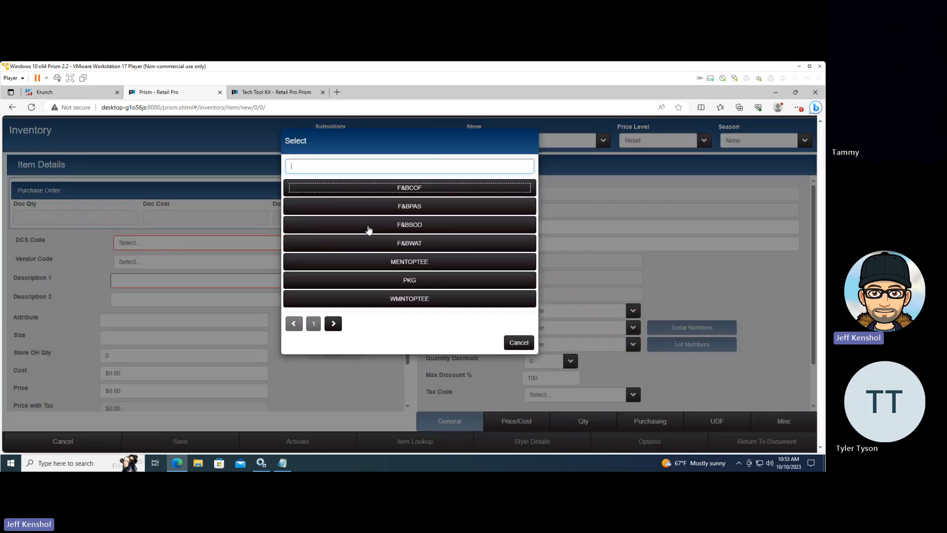
pyautogui.click(407, 226)
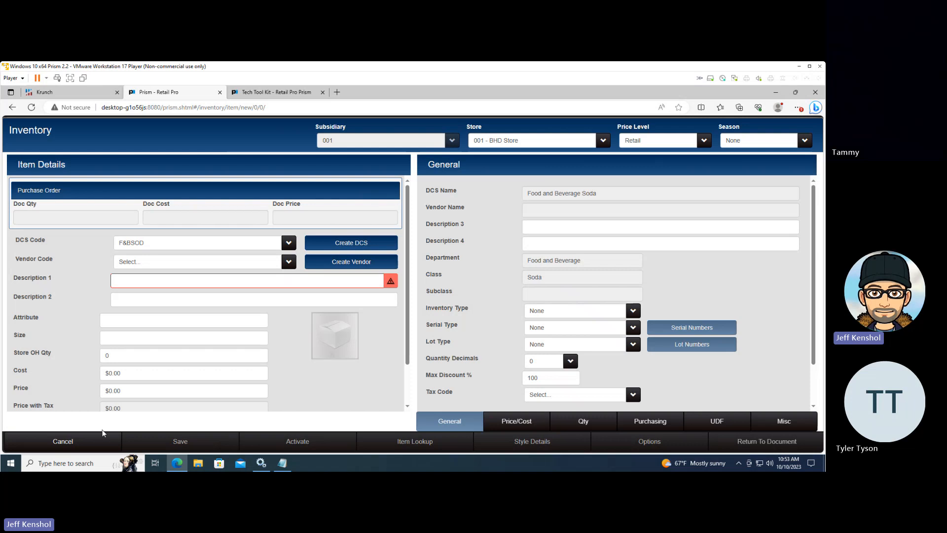
pyautogui.click(71, 443)
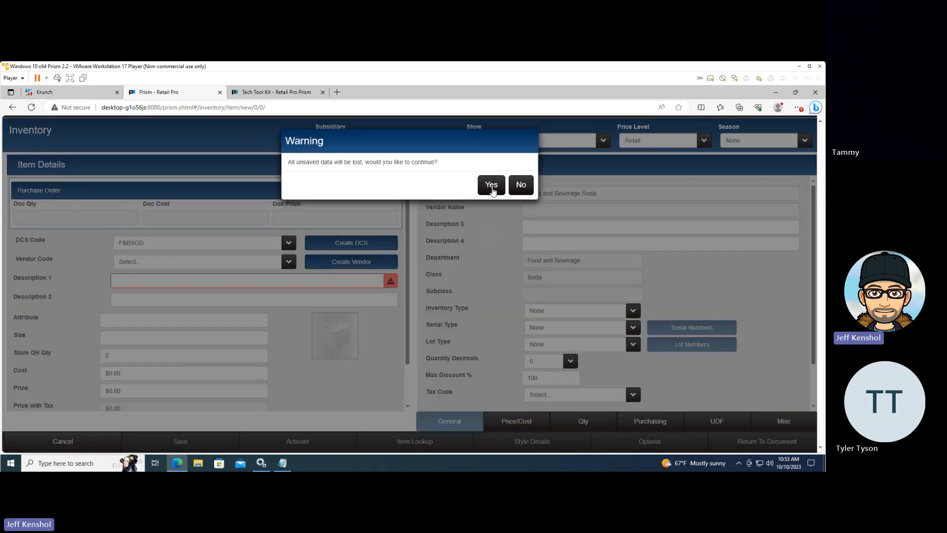
pyautogui.click(490, 189)
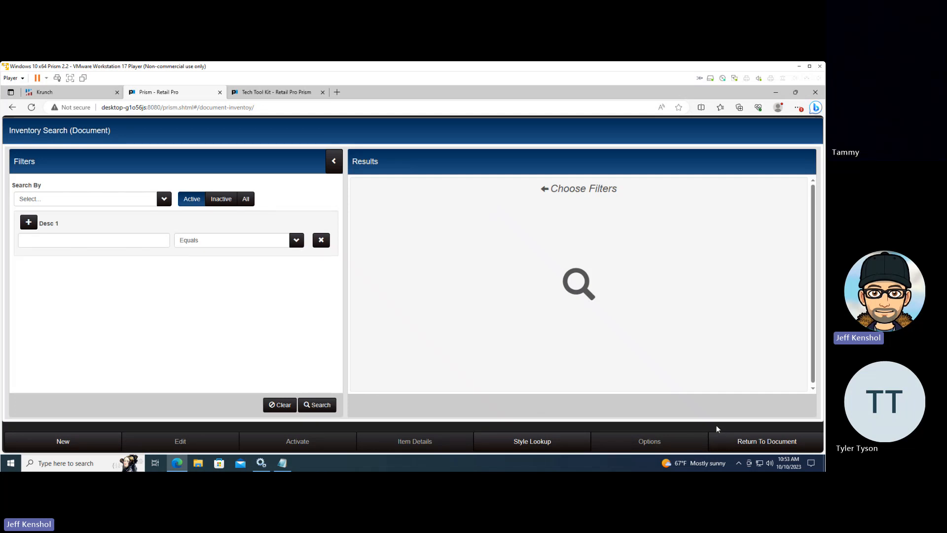
# Return from the inventory search to the purchase order and log out of Prism
pyautogui.click(755, 444)
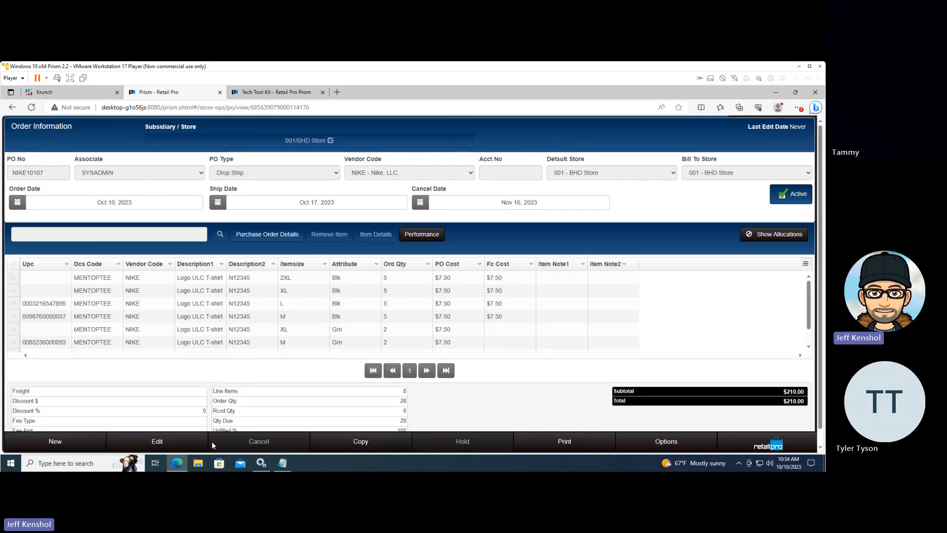
pyautogui.click(761, 446)
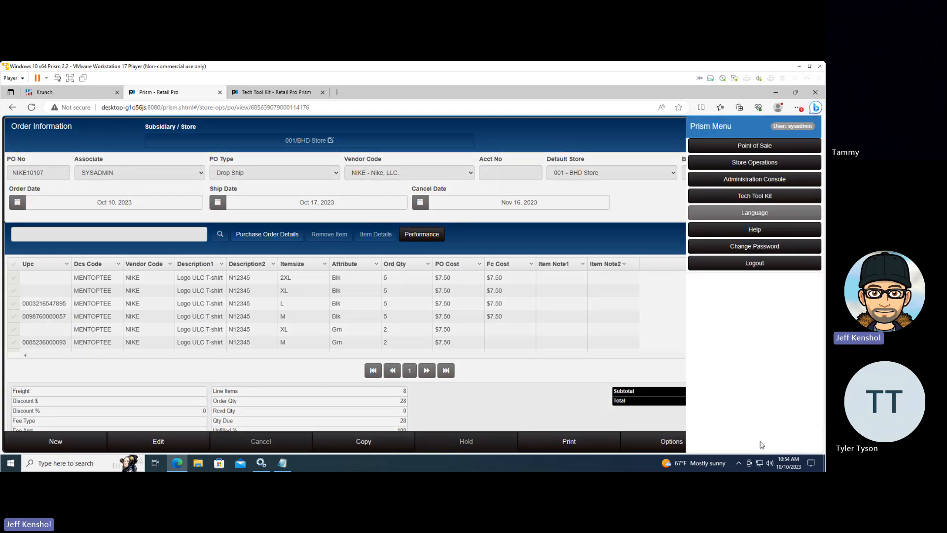
pyautogui.click(759, 266)
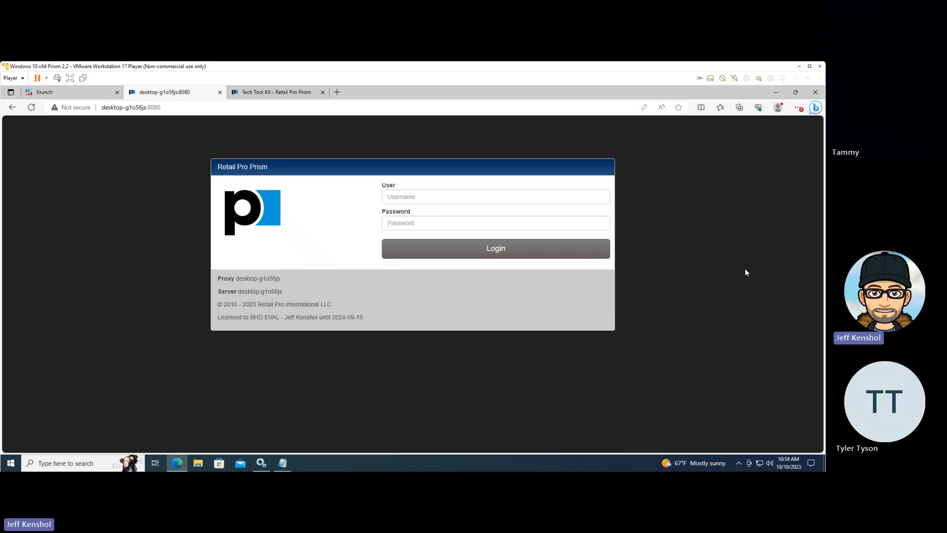
# Switch to the open Notepad note and add the line "Ctrl+Shift+Delete" below the existing text
pyautogui.click(283, 466)
pyautogui.click(250, 222)
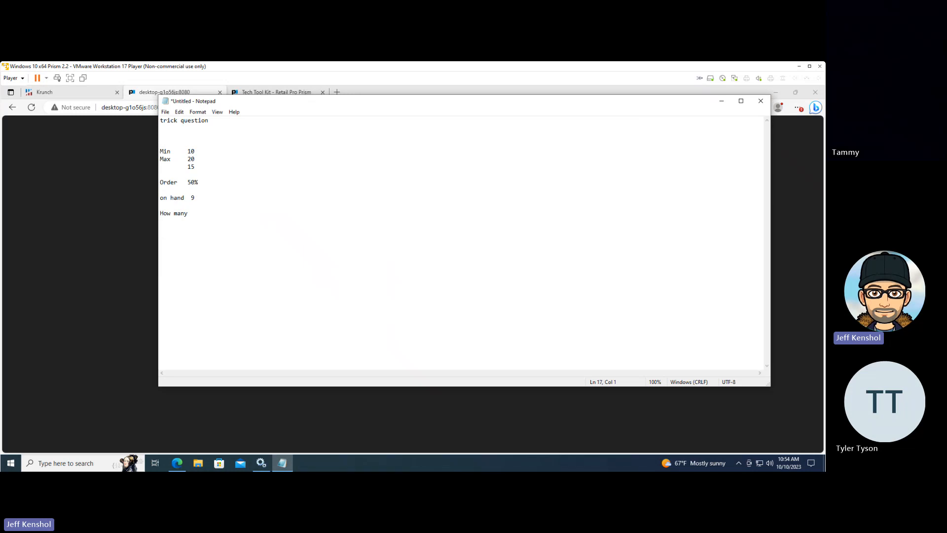
pyautogui.write('Ctrl+Shift')
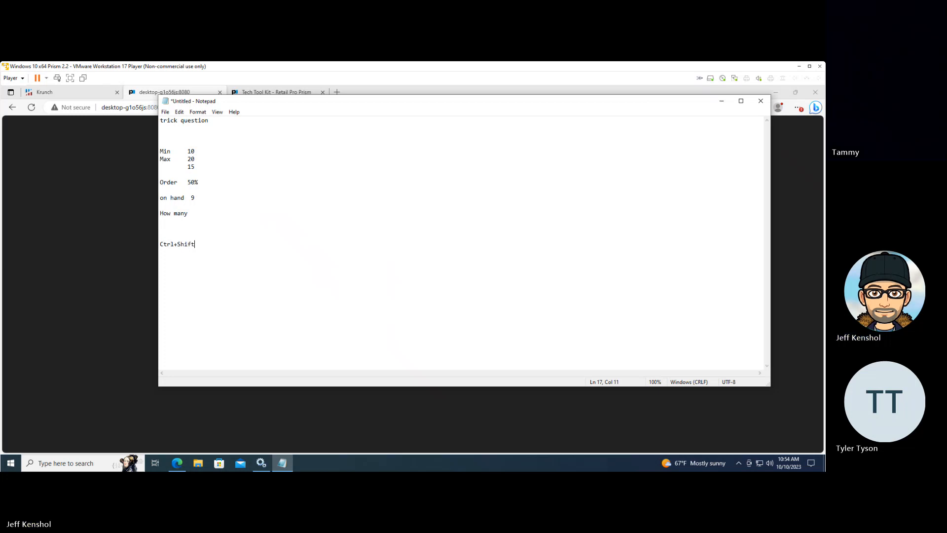
pyautogui.write('+Del')
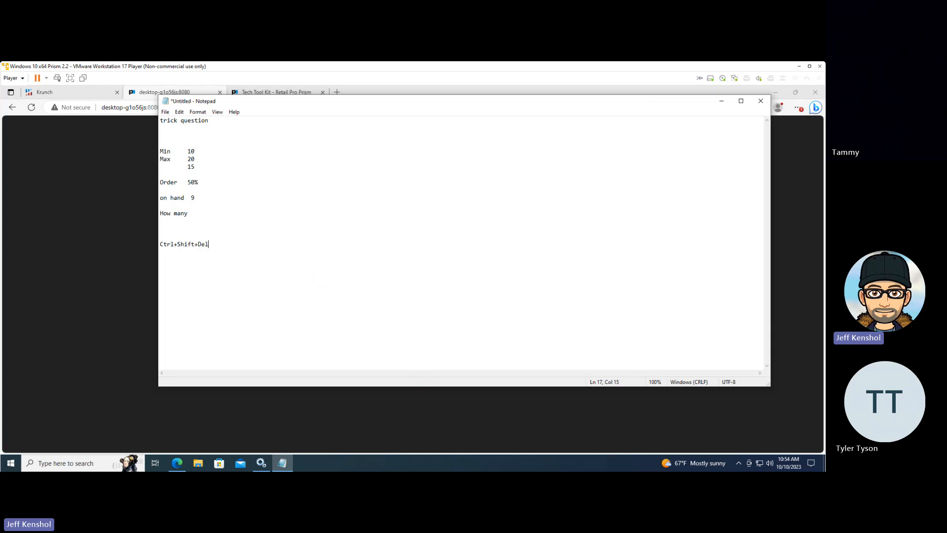
pyautogui.write('et')
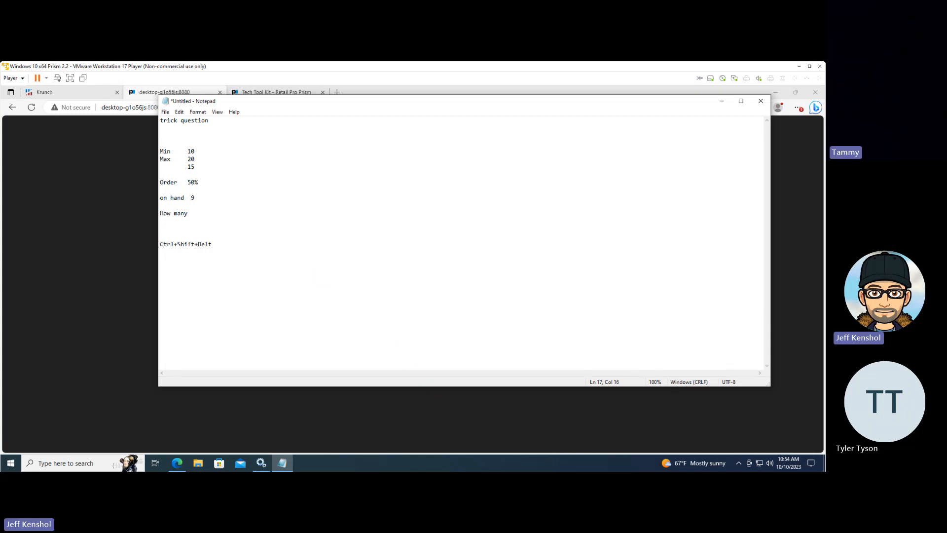
pyautogui.write('e')
pyautogui.press('Left')
pyautogui.press('Left')
pyautogui.write('e')
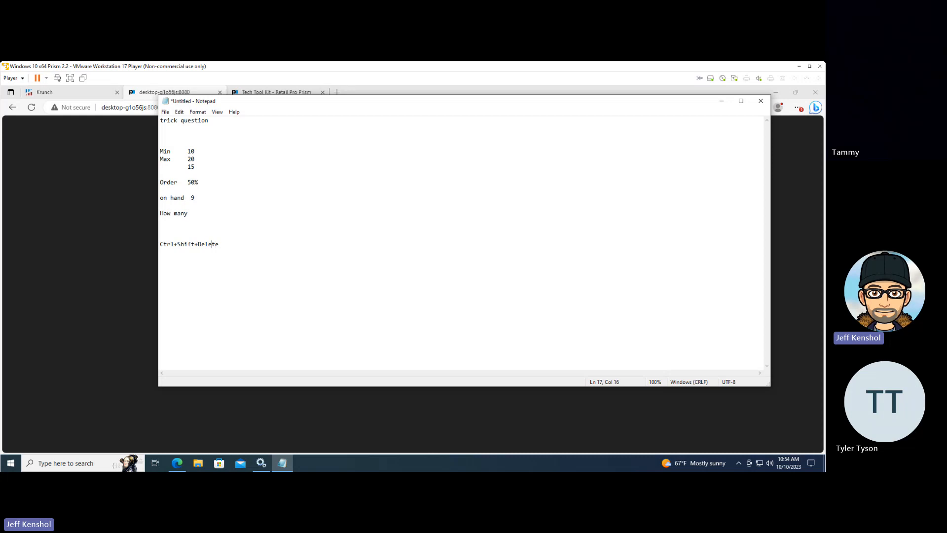
pyautogui.press('Right')
pyautogui.press('Right')
# Add a second line reading "Ctrl+Shift+R" below the first shortcut, reusing its copied beginning
pyautogui.moveTo(198, 244); pyautogui.dragTo(159, 236)
pyautogui.hotkey('ctrl', 'c')
pyautogui.click(252, 244)
pyautogui.press('Return')
pyautogui.press('Return')
pyautogui.hotkey('ctrl', 'v')
pyautogui.write('R')
# Describe the Ctrl+Shift+Delete shortcut in the note with the text "Clears the Cache"
pyautogui.write('Clears')
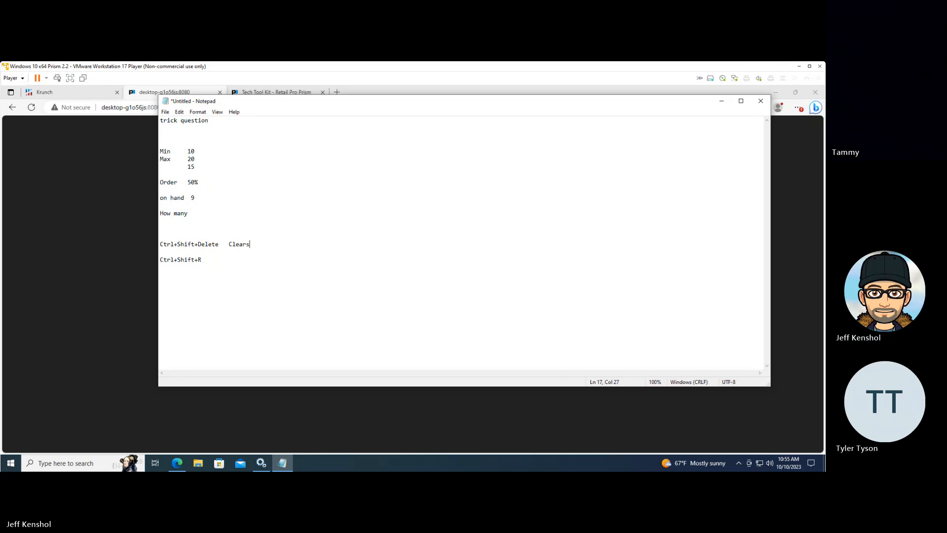
pyautogui.write(' the ')
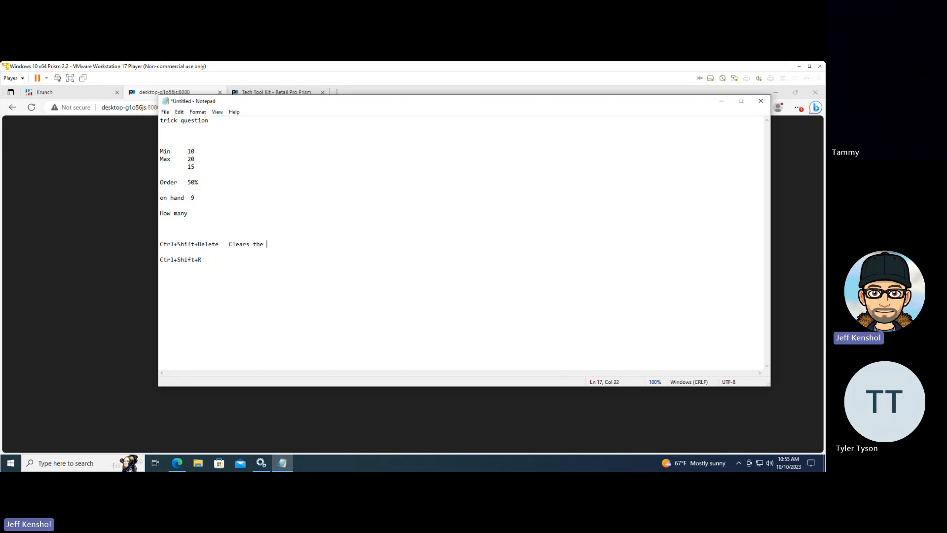
pyautogui.write('Cac')
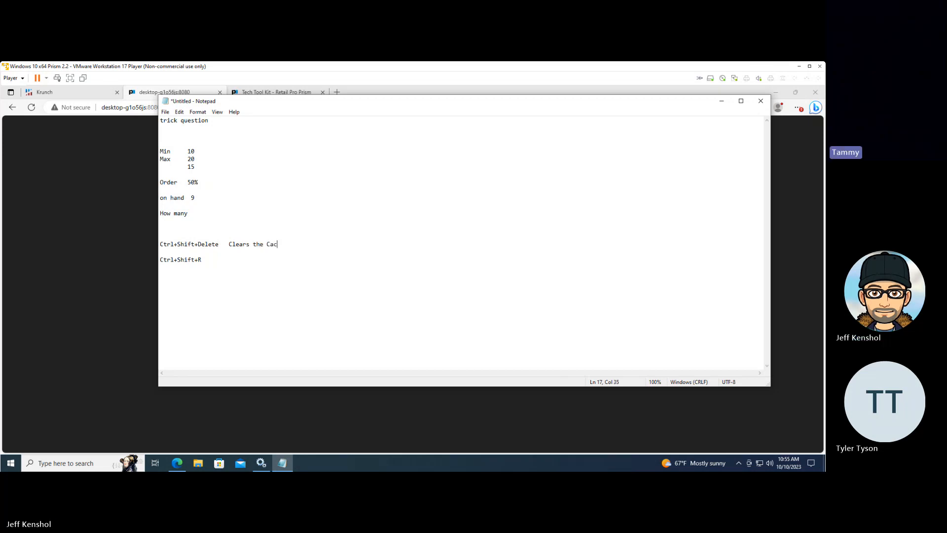
pyautogui.write('he')
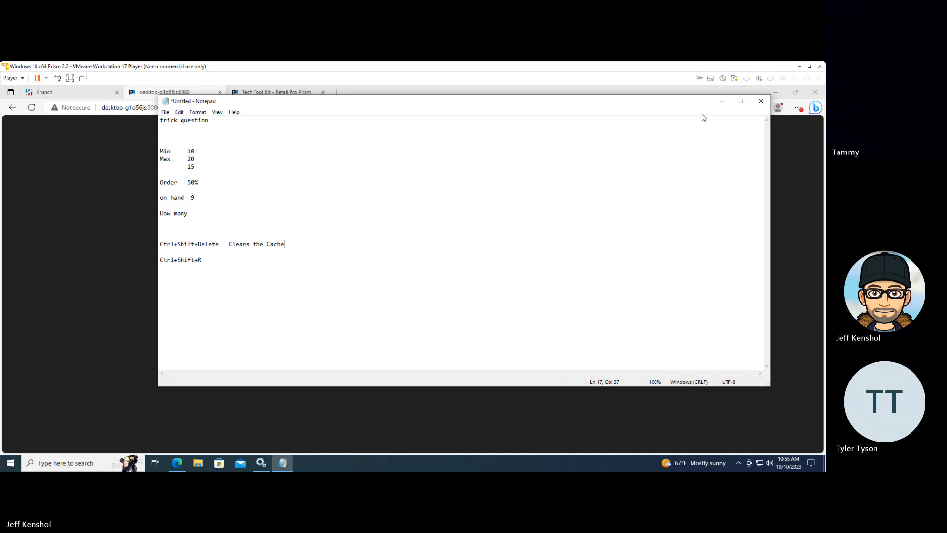
pyautogui.moveTo(217, 259); pyautogui.dragTo(157, 259)
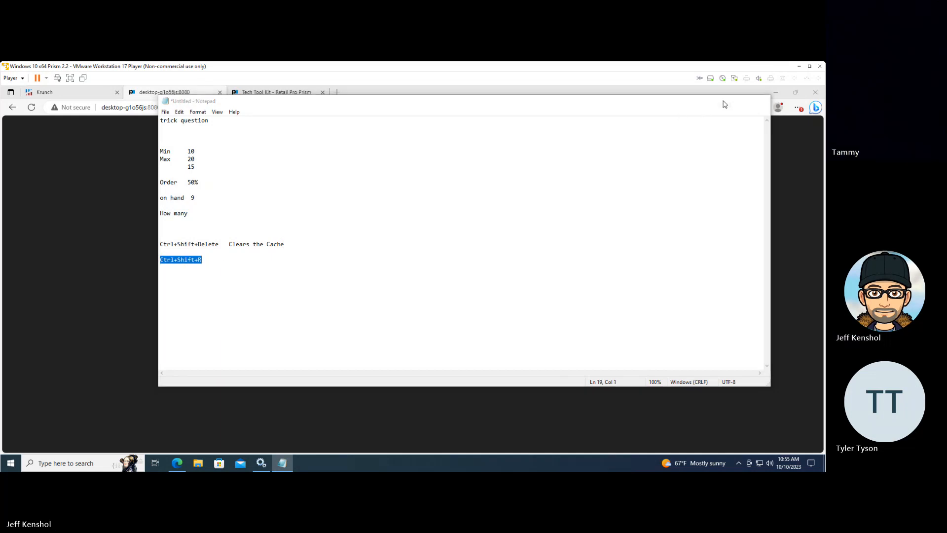
# Back in Edge, clear the last hour's download history, cookies and cached files, and close the browser settings page
pyautogui.click(723, 101)
pyautogui.click(465, 197)
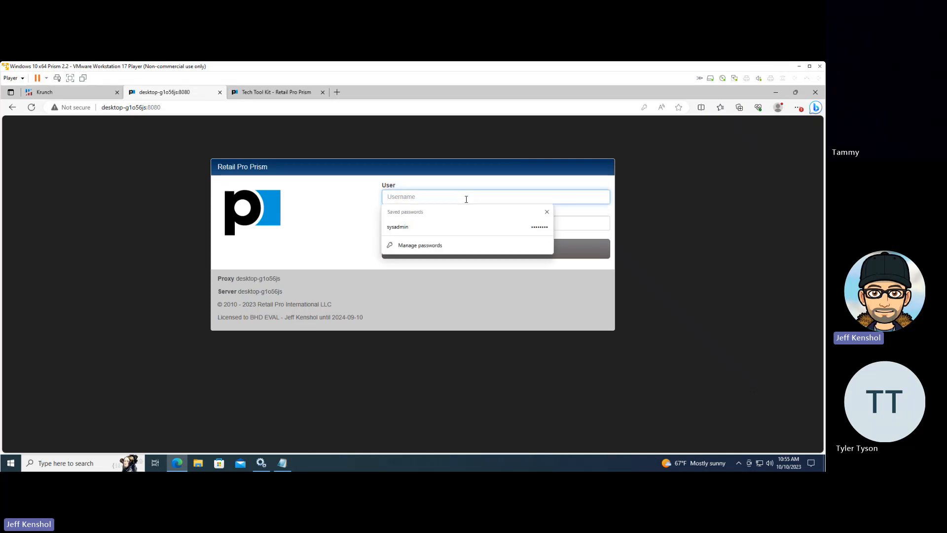
pyautogui.hotkey('ctrl', 'shift', 'Delete')
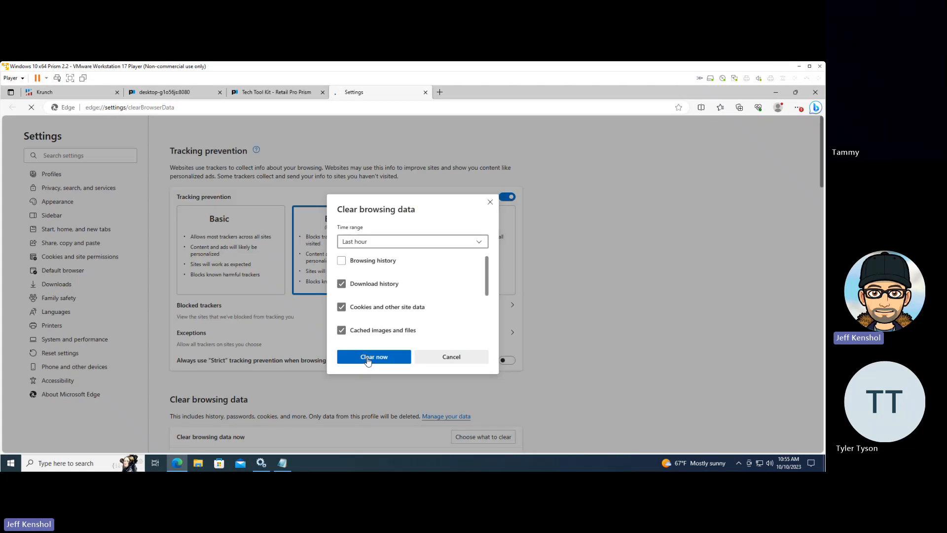
pyautogui.click(367, 360)
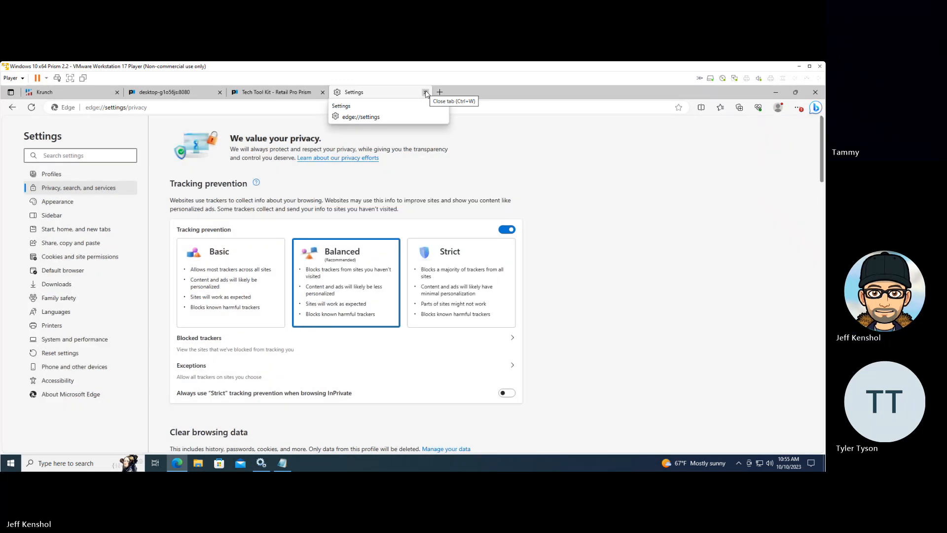
pyautogui.click(425, 92)
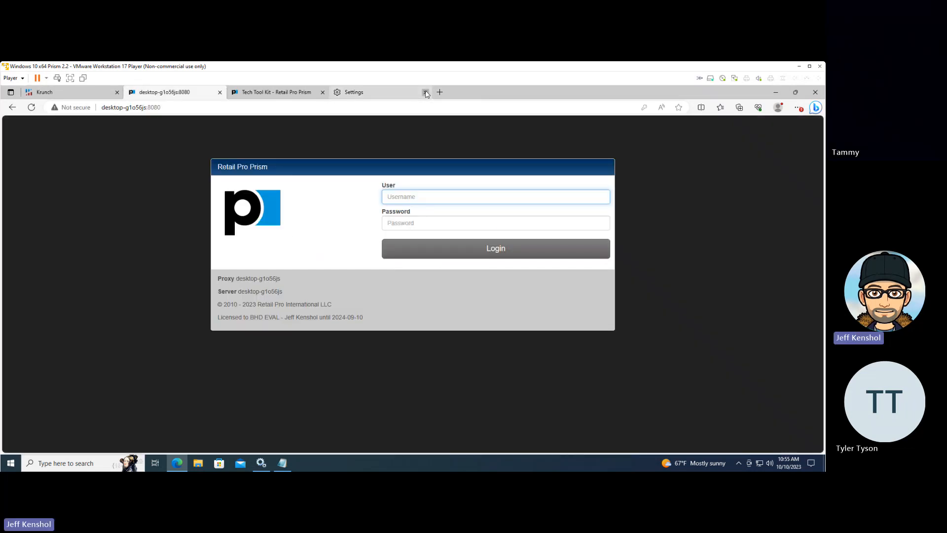
pyautogui.click(425, 93)
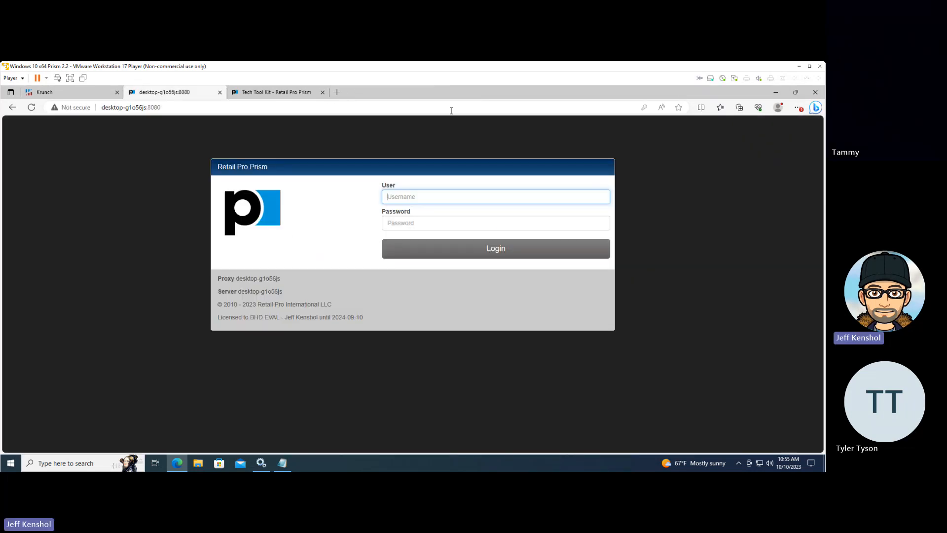
# Reload the Retail Pro Prism login page and log in with the saved sysadmin credentials
pyautogui.click(402, 201)
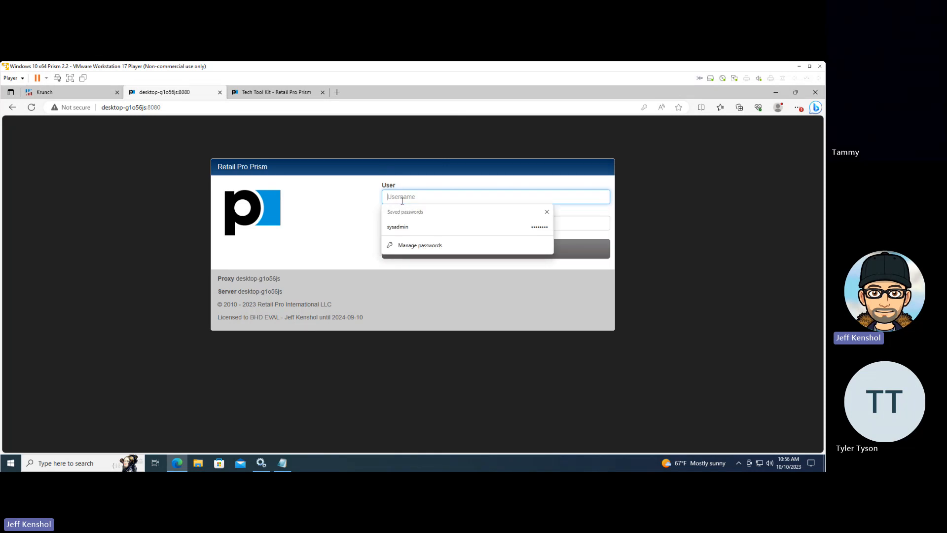
pyautogui.press('F5')
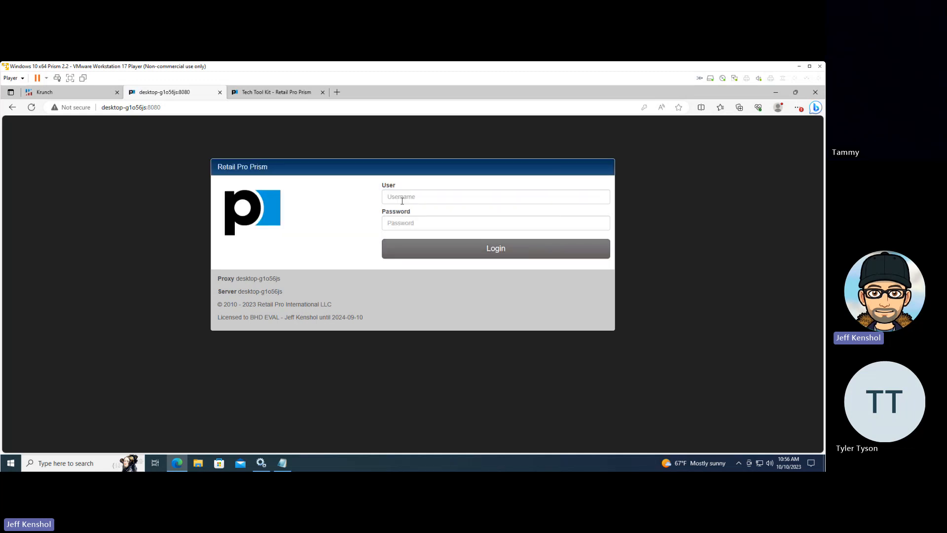
pyautogui.click(414, 201)
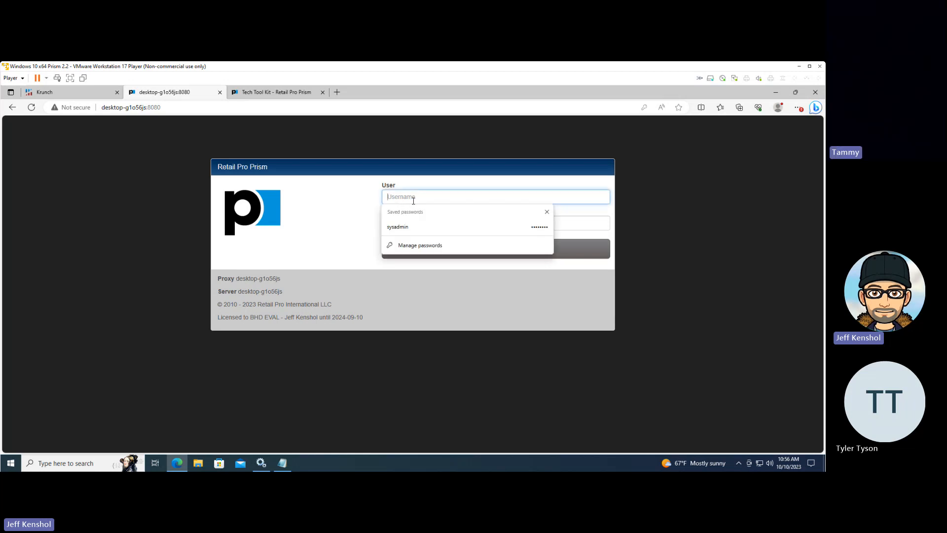
pyautogui.click(410, 226)
pyautogui.click(421, 247)
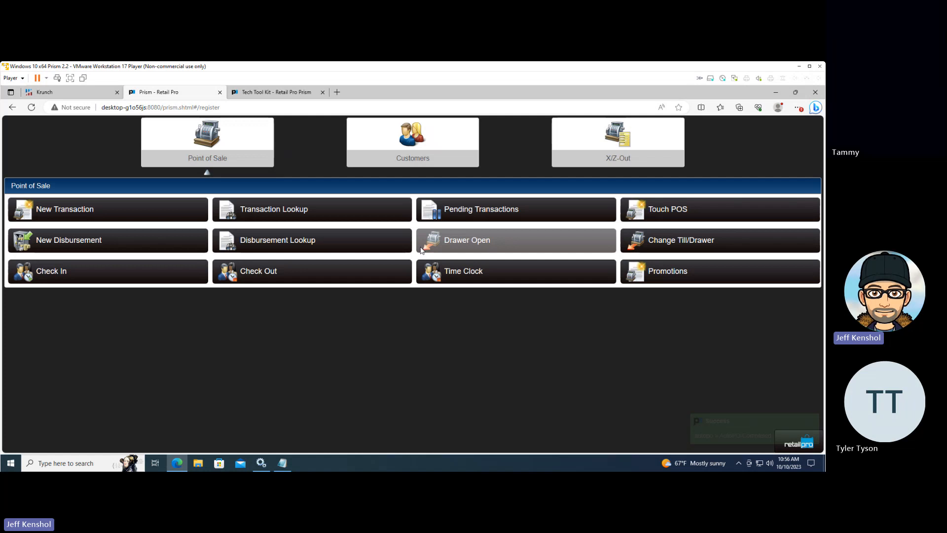
# Look up the active purchase orders for subsidiary 001 in Store Operations and reopen the Nike drop-ship order that was never modified
pyautogui.click(785, 441)
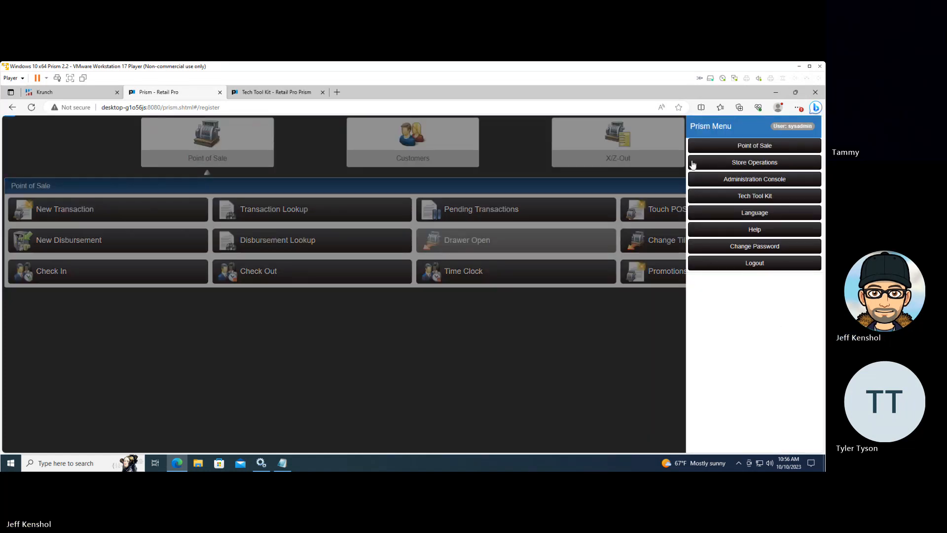
pyautogui.click(692, 164)
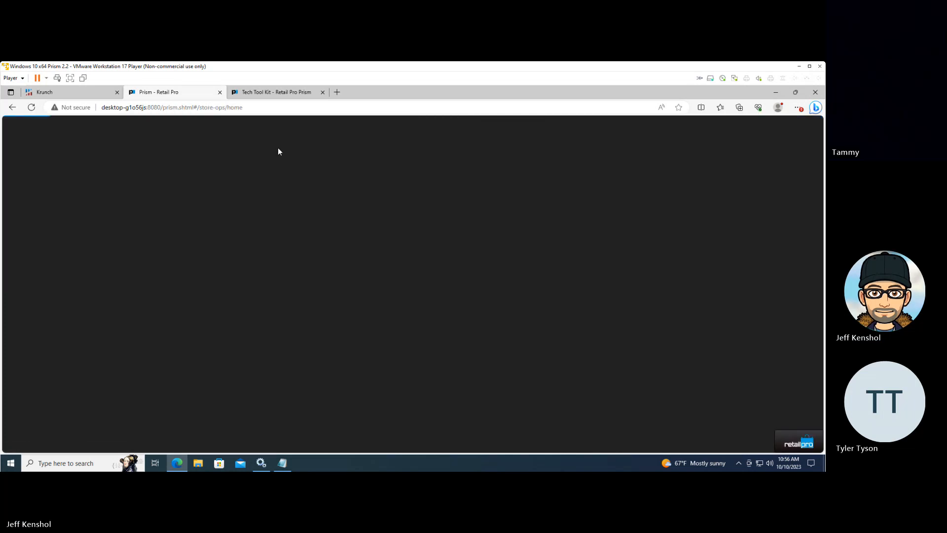
pyautogui.click(239, 162)
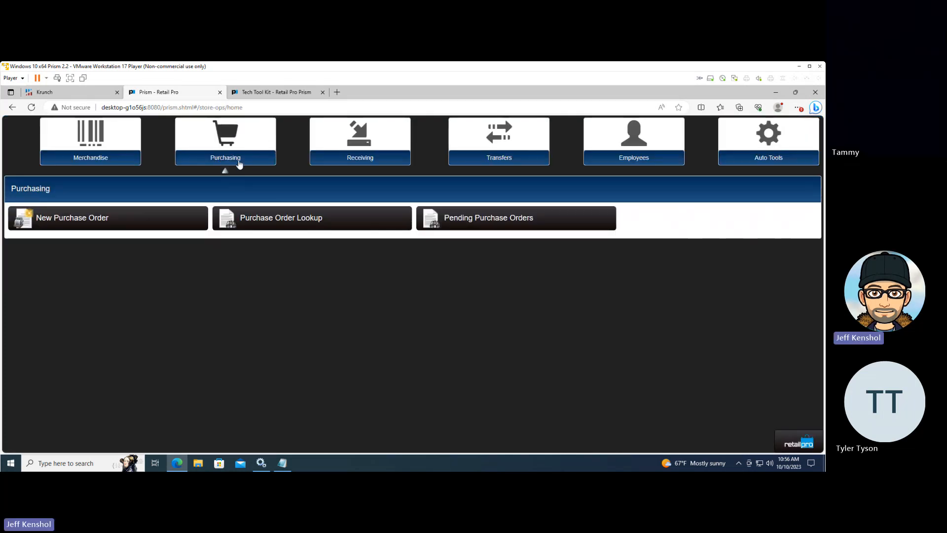
pyautogui.click(276, 226)
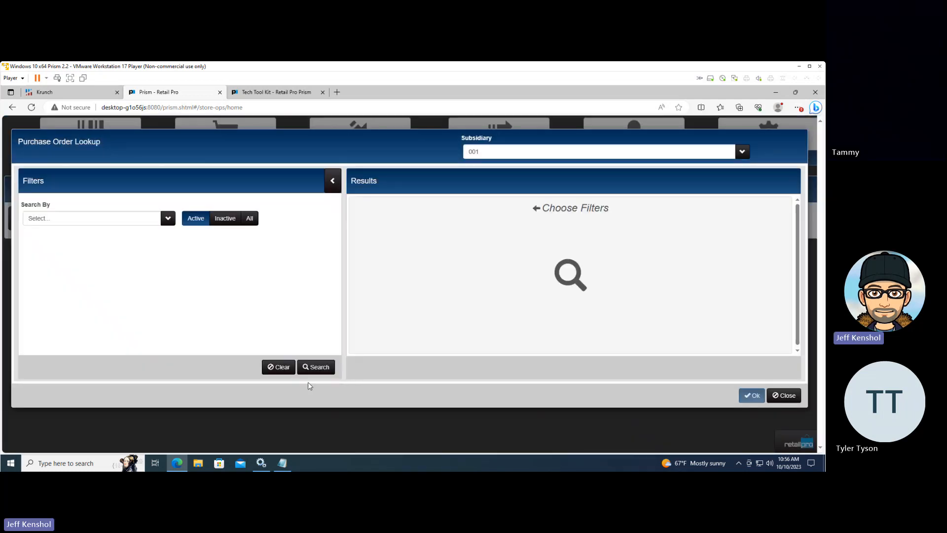
pyautogui.click(313, 368)
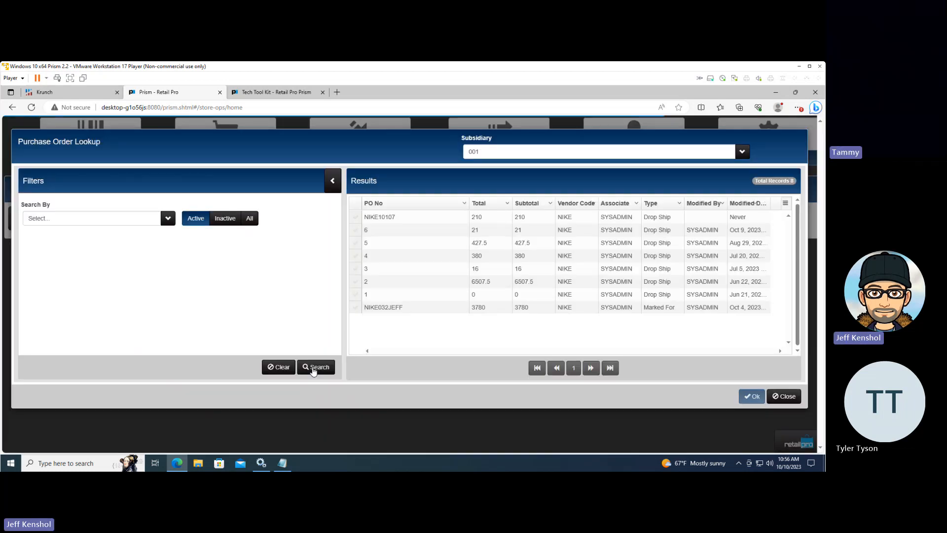
pyautogui.click(380, 217)
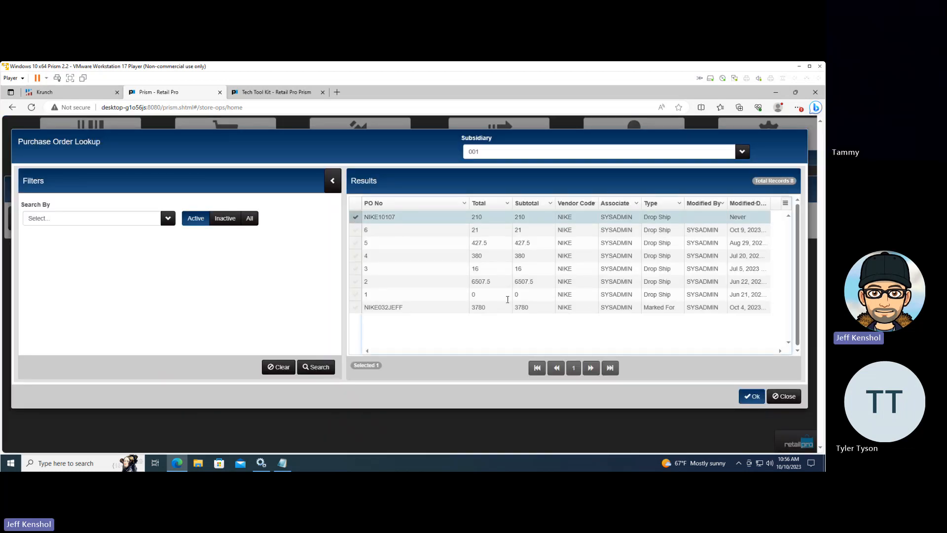
pyautogui.click(752, 396)
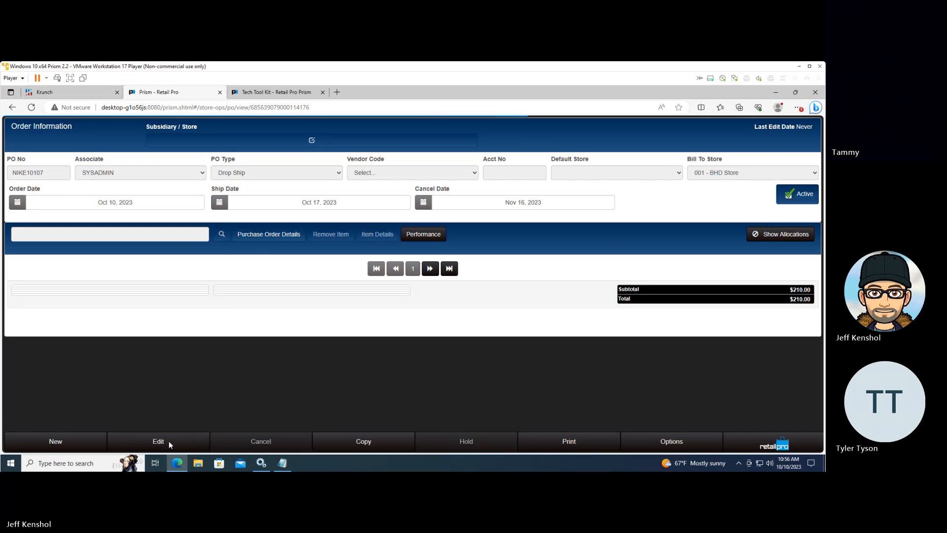
# Put the Nike order into edit mode, search the active inventory without filter values, and collapse the filters beside the results
pyautogui.click(169, 441)
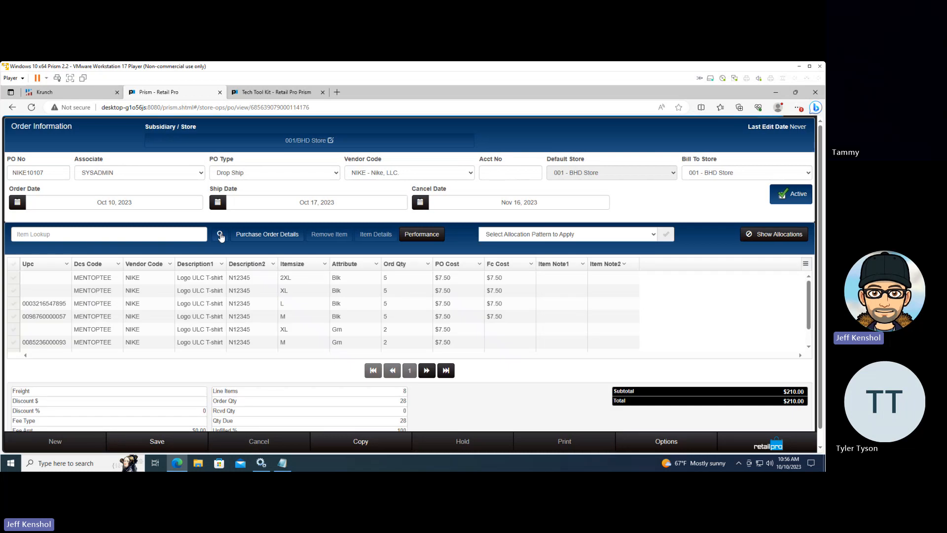
pyautogui.click(220, 235)
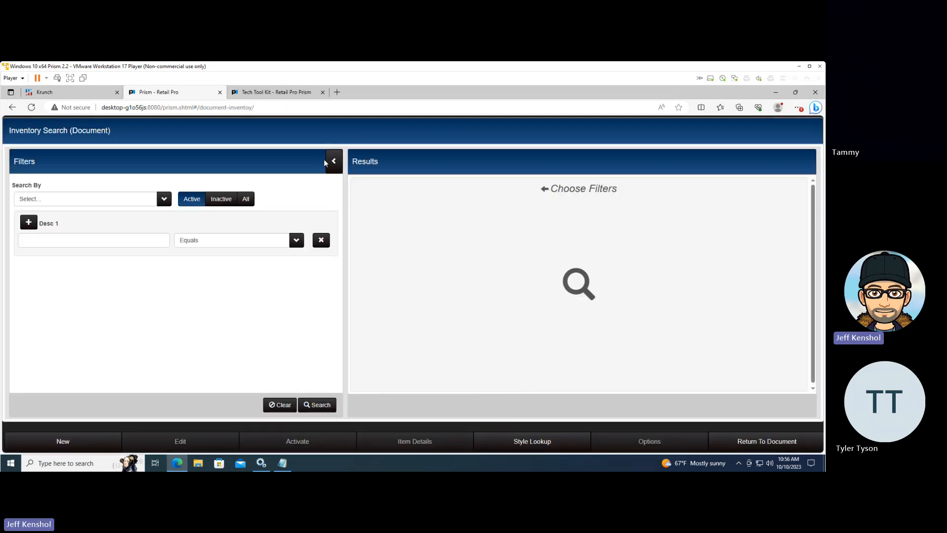
pyautogui.click(321, 405)
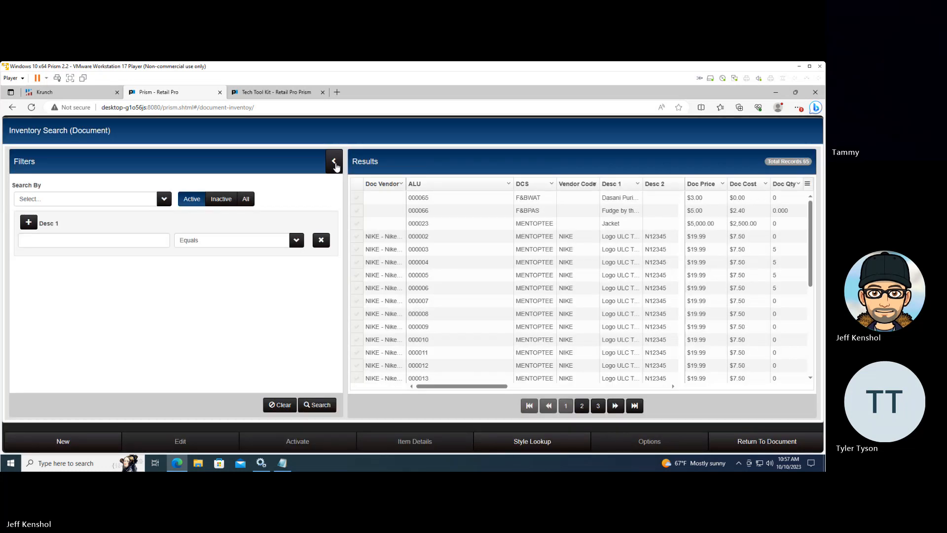
pyautogui.click(334, 163)
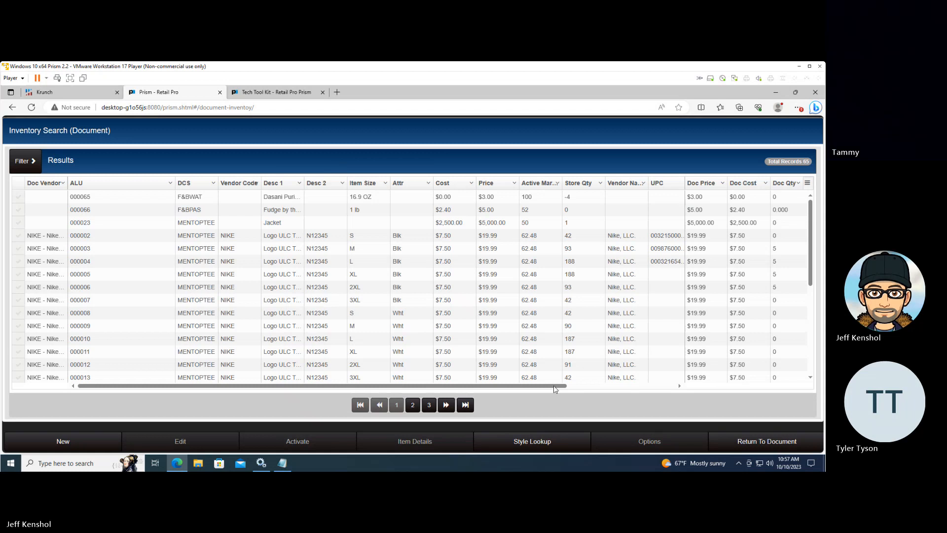
# Examine the store, sold and received quantities of the black Nike Logo ULC T-shirts in the inventory results
pyautogui.moveTo(553, 386); pyautogui.dragTo(712, 385)
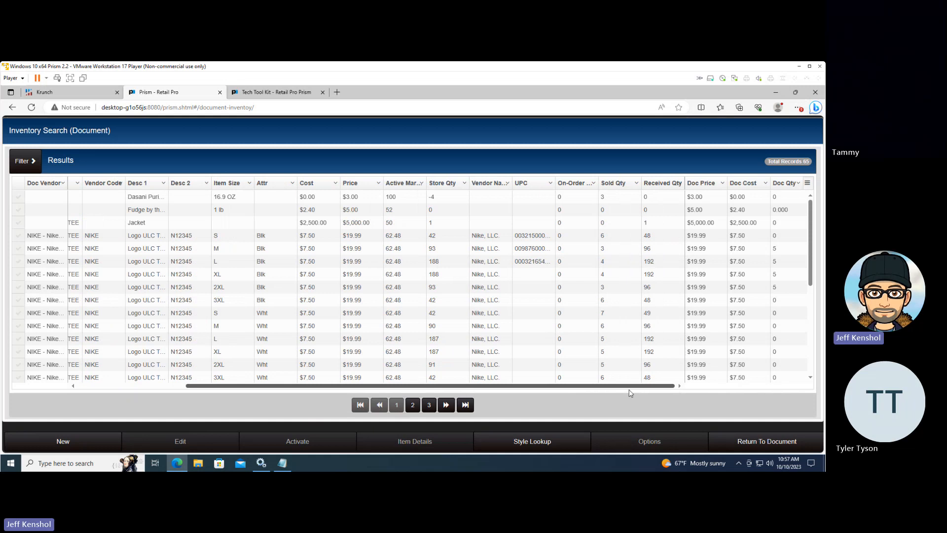
pyautogui.moveTo(630, 392); pyautogui.dragTo(704, 386)
pyautogui.moveTo(263, 388); pyautogui.dragTo(339, 407)
pyautogui.click(435, 260)
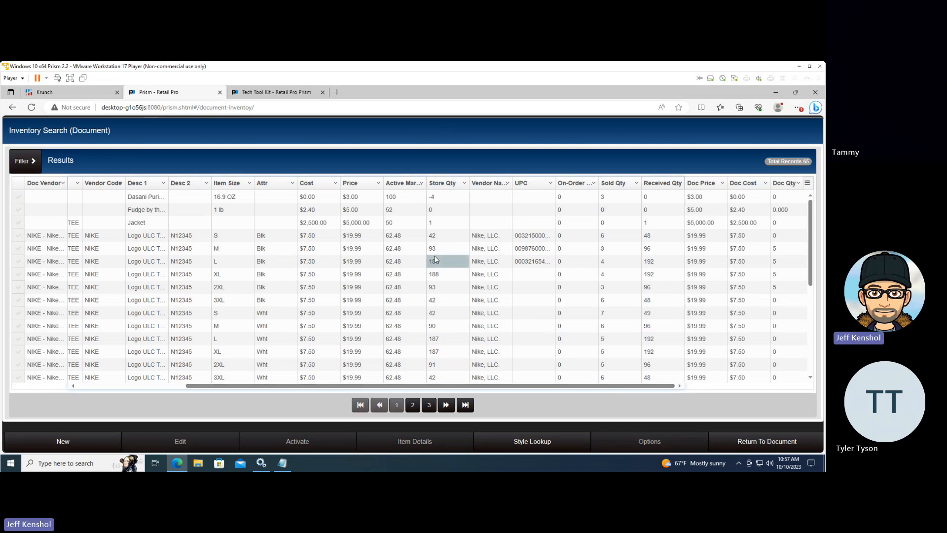
pyautogui.click(610, 253)
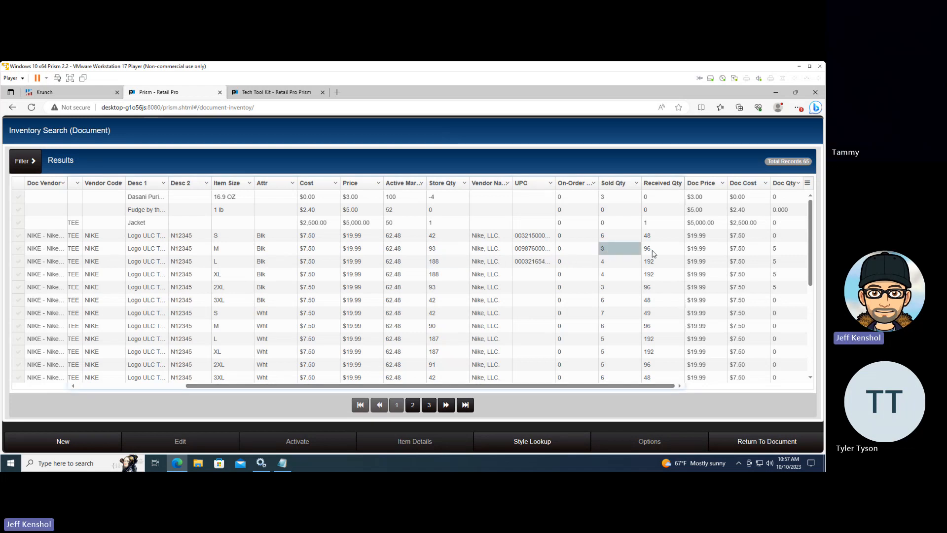
pyautogui.click(654, 253)
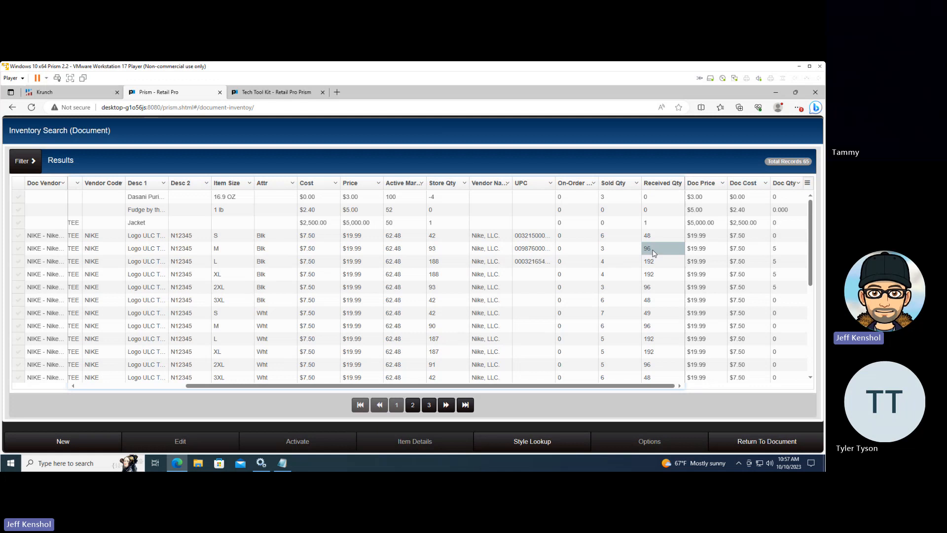
# Open the document quantity of the black XL Logo ULC T-shirt (ALU 000005) for editing
pyautogui.click(783, 273)
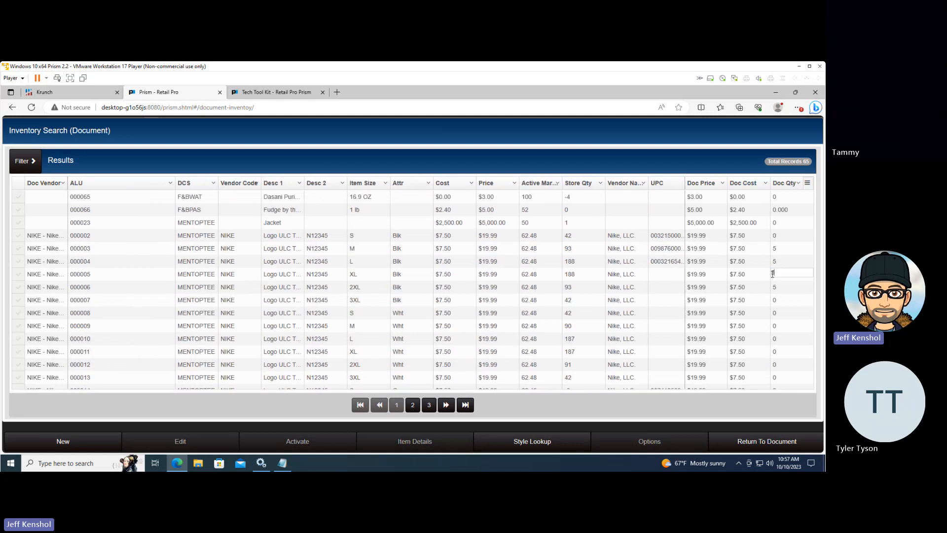
pyautogui.doubleClick(773, 273)
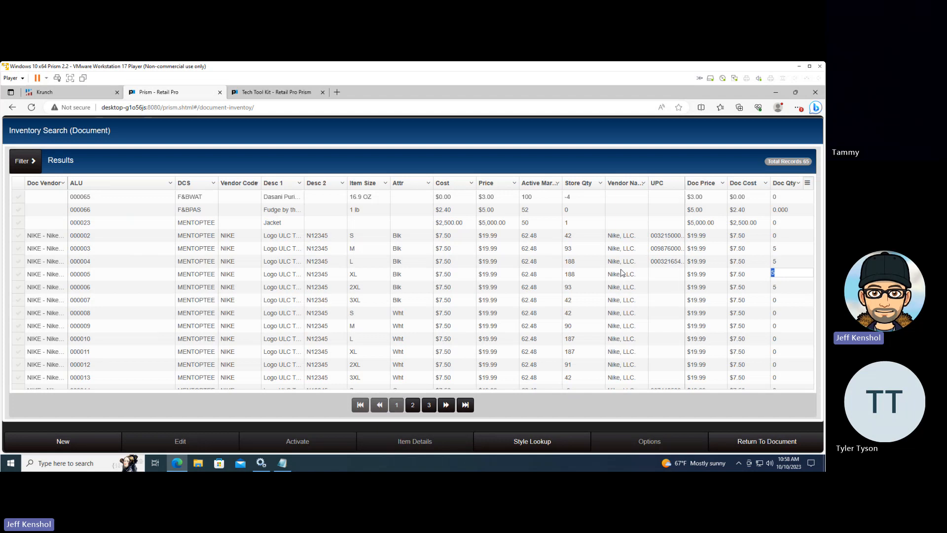
# Close the logged-out Tech Tool Kit session and return from the document inventory search to the Nike purchase order
pyautogui.click(286, 93)
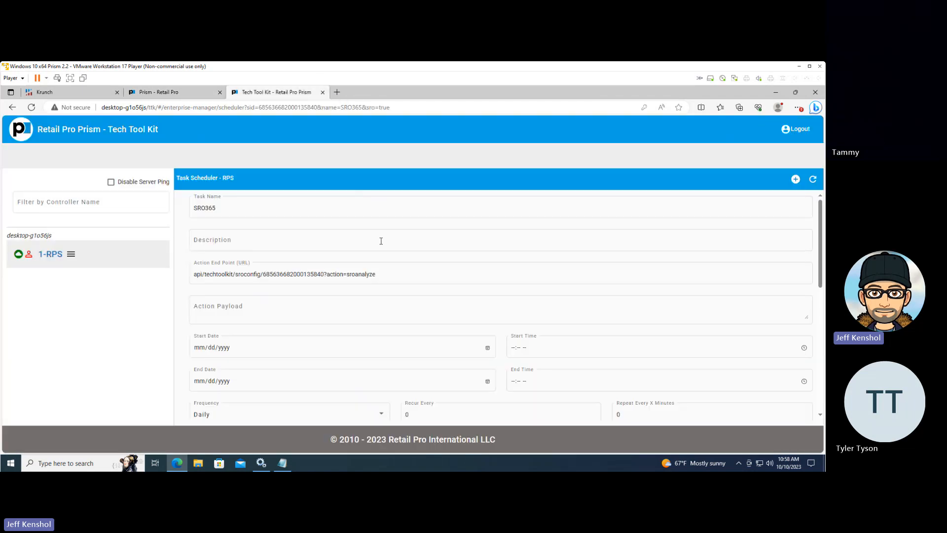
pyautogui.click(285, 209)
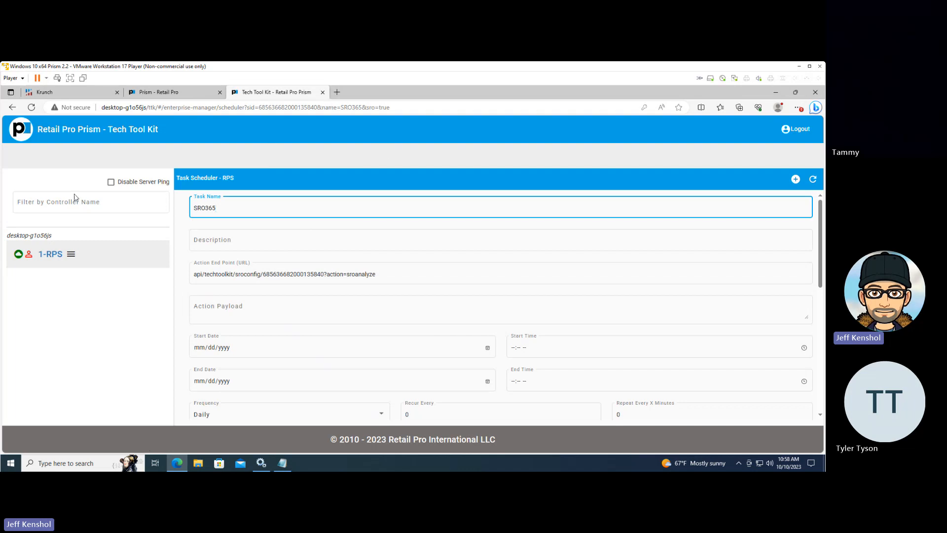
pyautogui.click(12, 107)
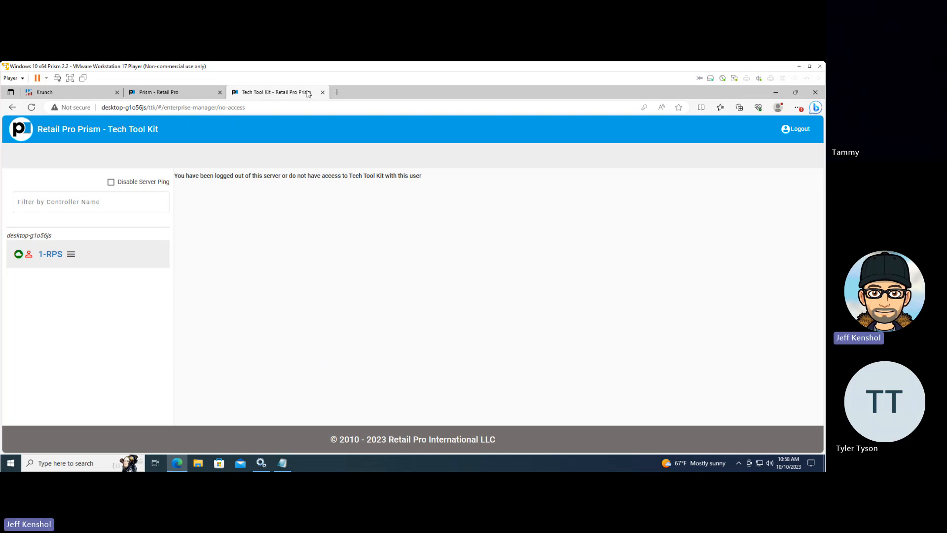
pyautogui.click(322, 93)
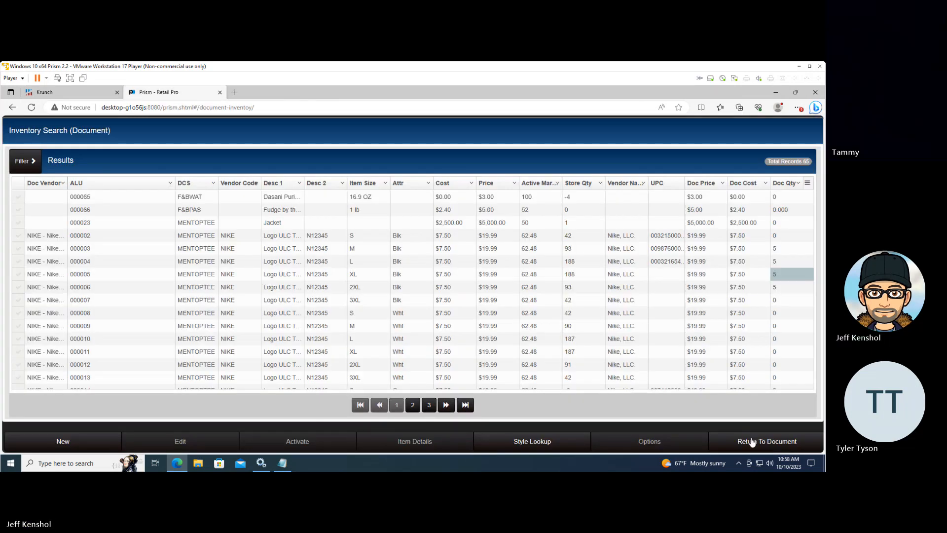
pyautogui.click(754, 445)
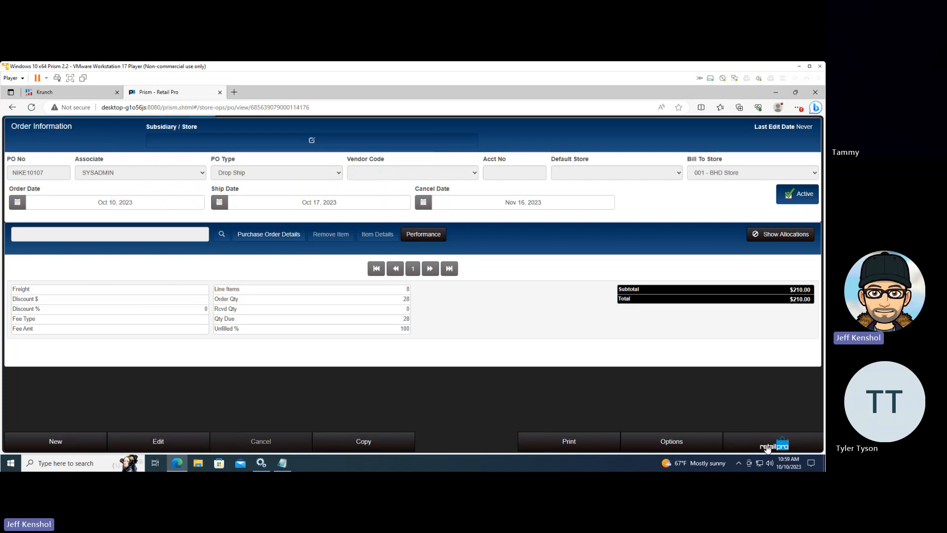
# Launch the Tech Tool Kit from Prism and sign in with the saved username and password
pyautogui.click(768, 448)
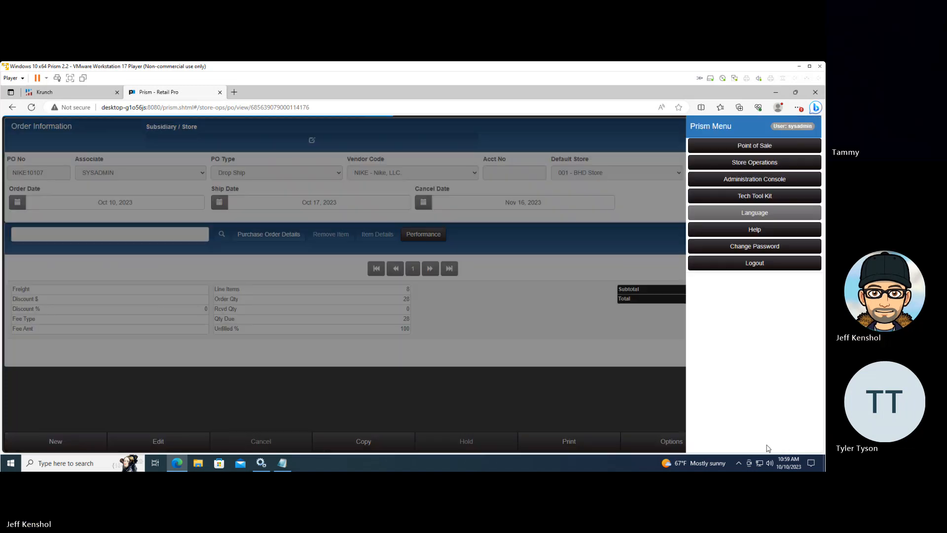
pyautogui.click(749, 197)
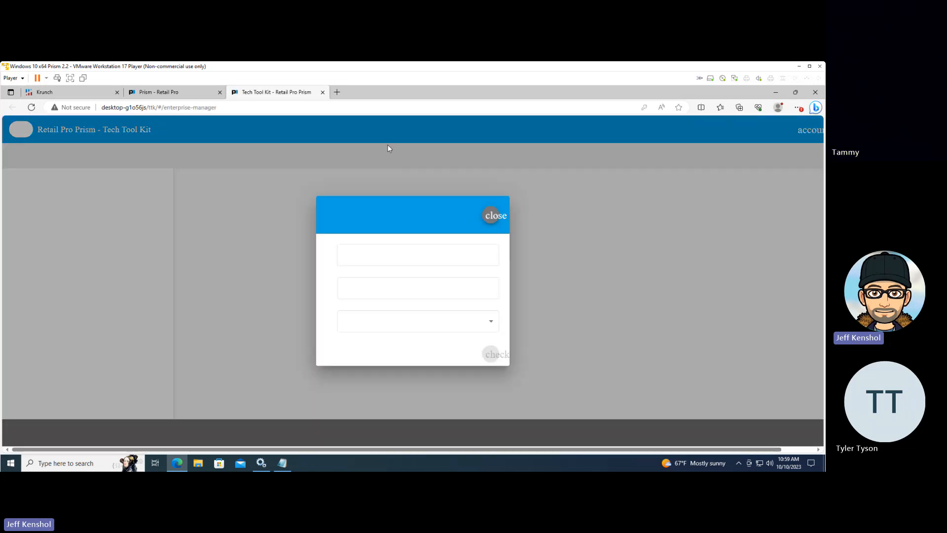
pyautogui.click(404, 266)
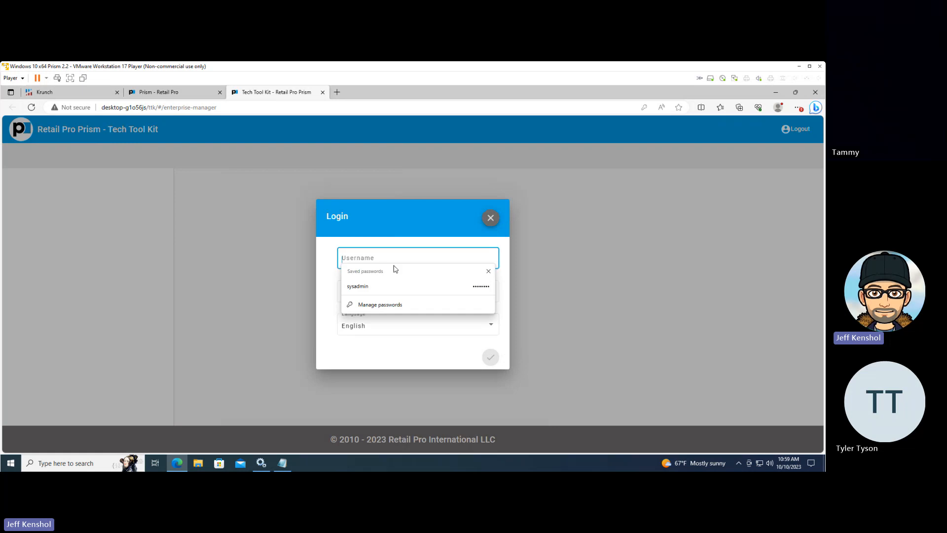
pyautogui.click(383, 284)
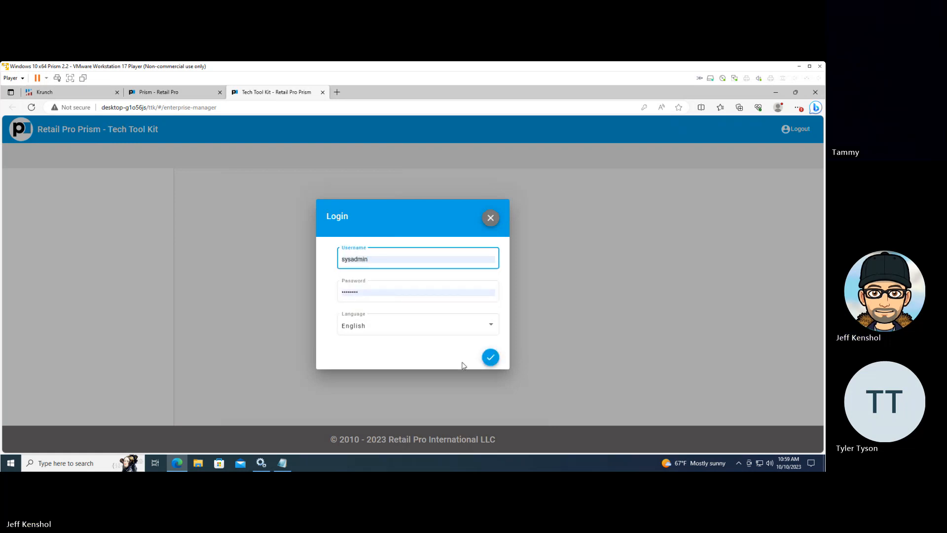
pyautogui.click(490, 357)
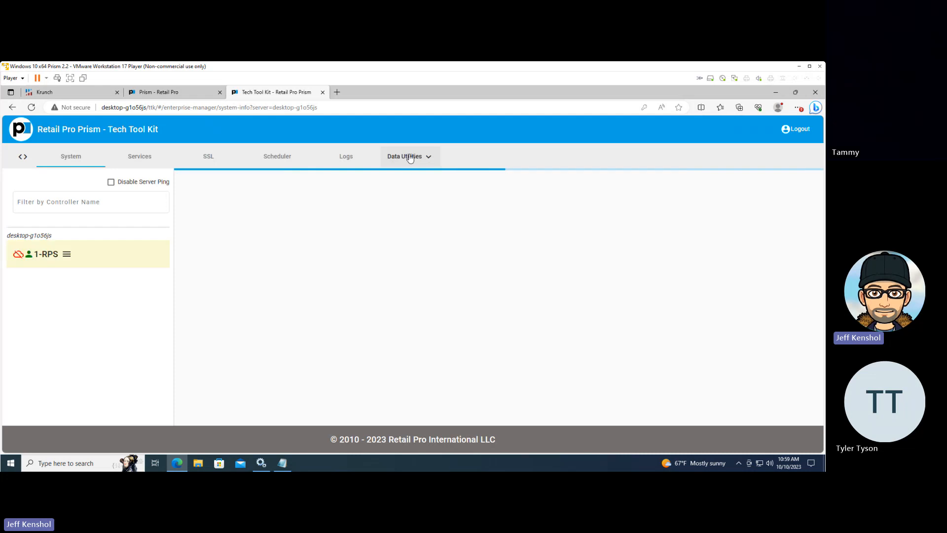
# Load the SRO90 preset in the SRO Tool and run it for subsidiary 001
pyautogui.click(422, 157)
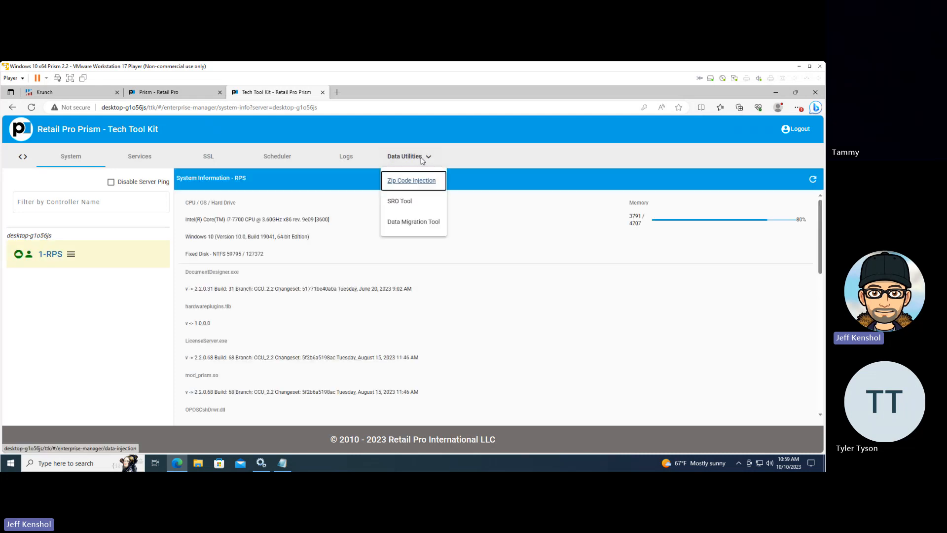
pyautogui.click(400, 202)
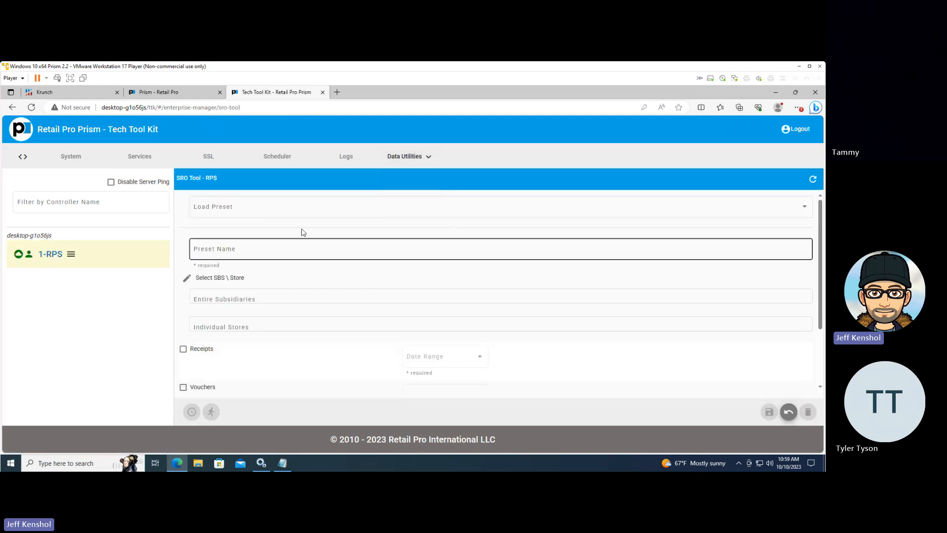
pyautogui.click(288, 207)
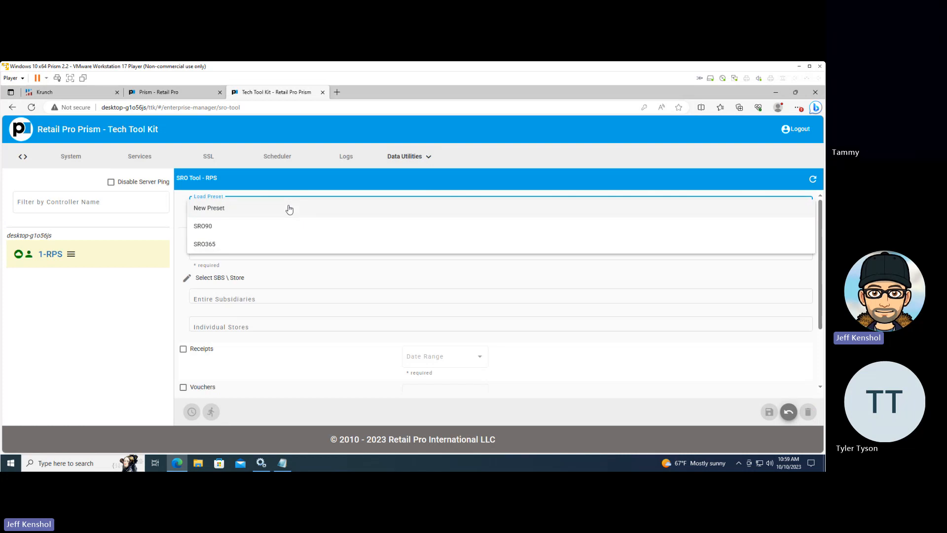
pyautogui.click(231, 227)
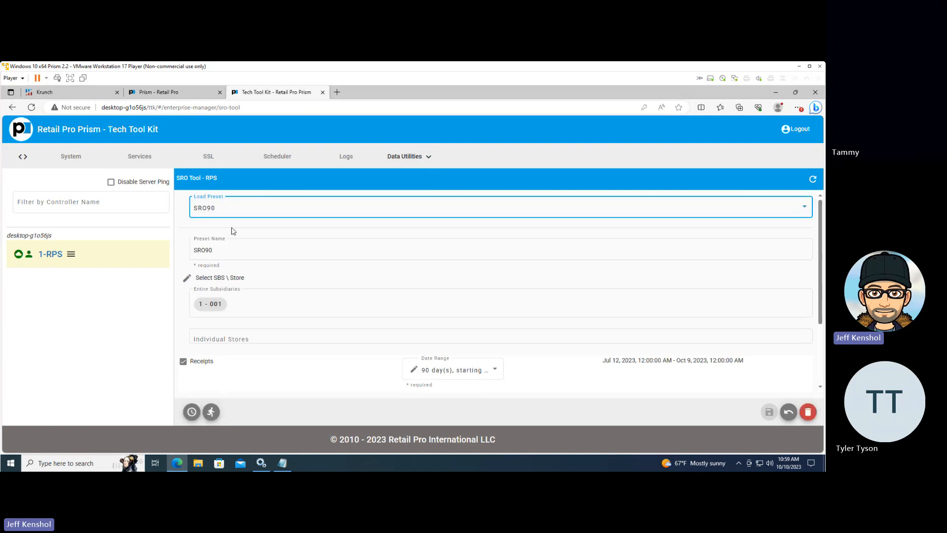
pyautogui.click(211, 412)
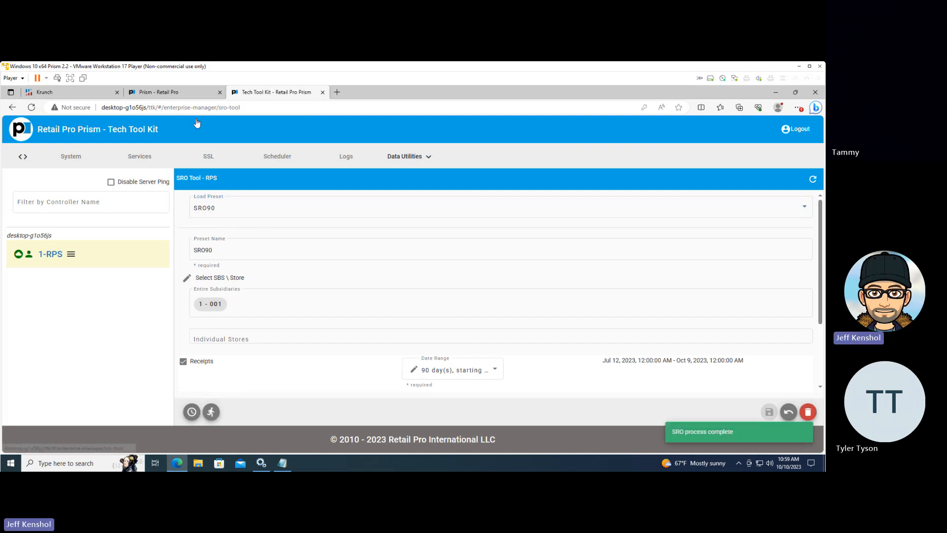
# Load the SRO365 preset in the SRO Tool and run it for subsidiary 001
pyautogui.click(186, 100)
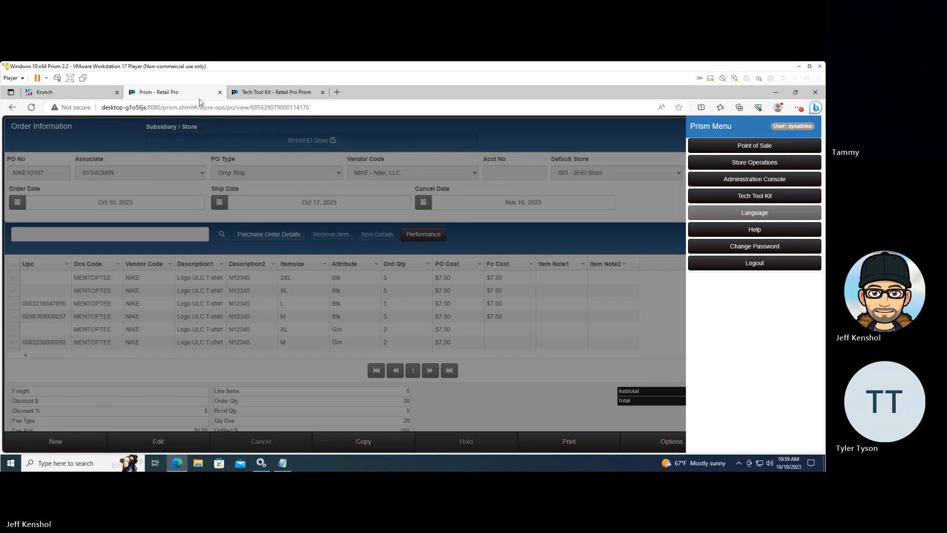
pyautogui.click(270, 97)
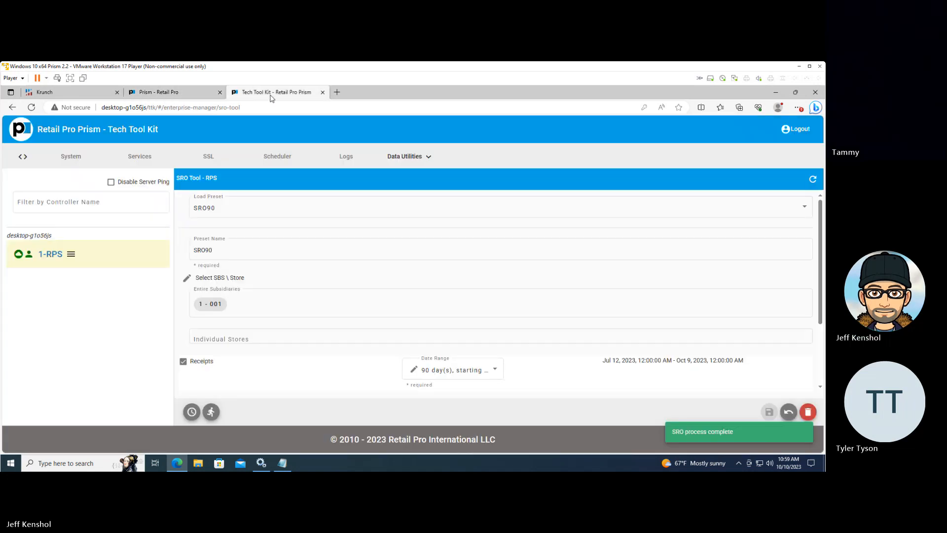
pyautogui.click(253, 249)
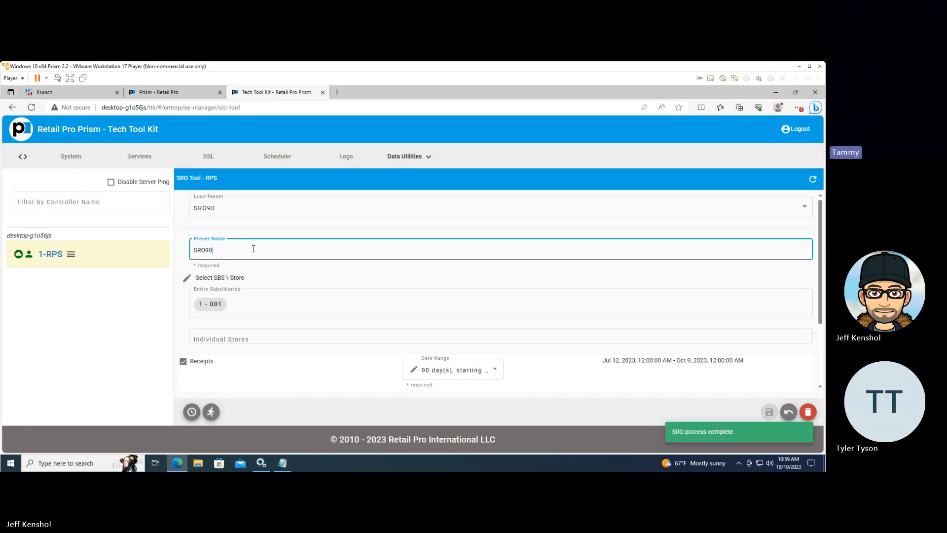
pyautogui.click(260, 211)
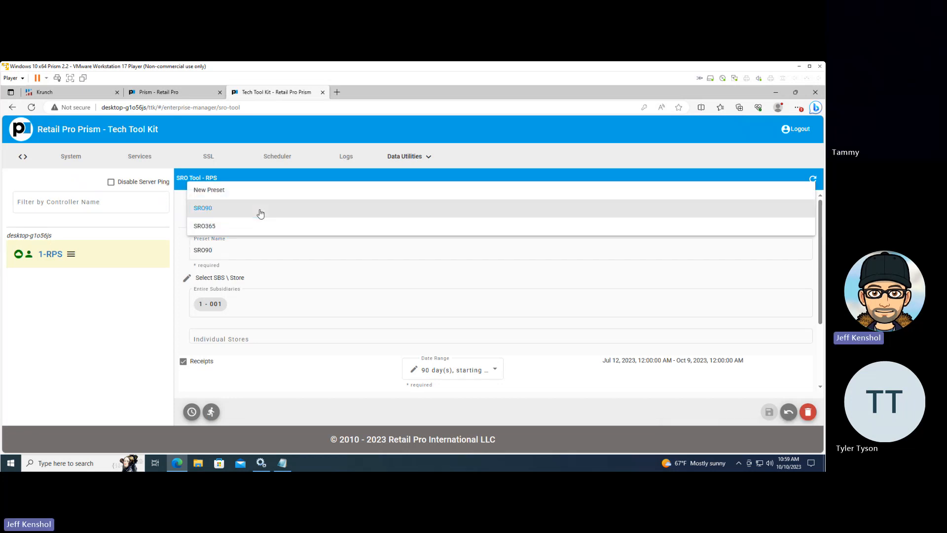
pyautogui.click(231, 227)
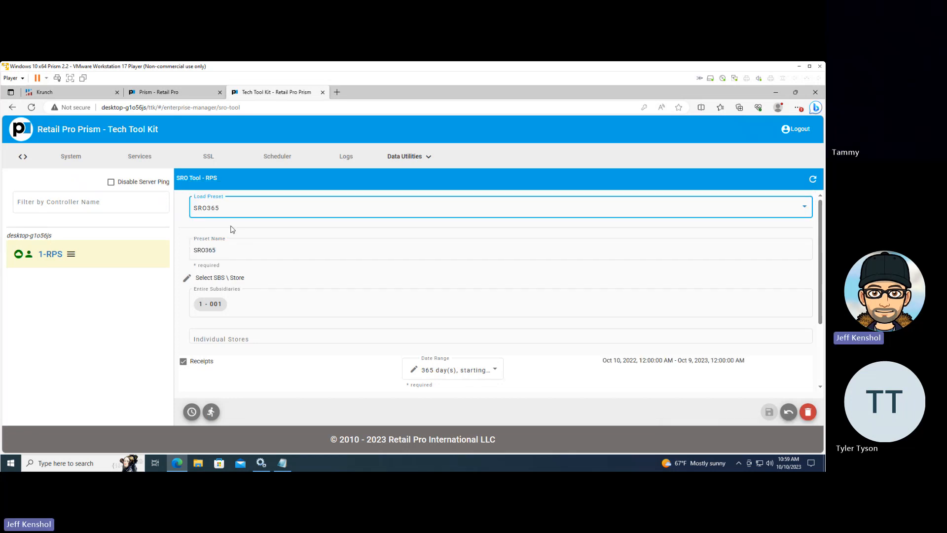
pyautogui.click(211, 412)
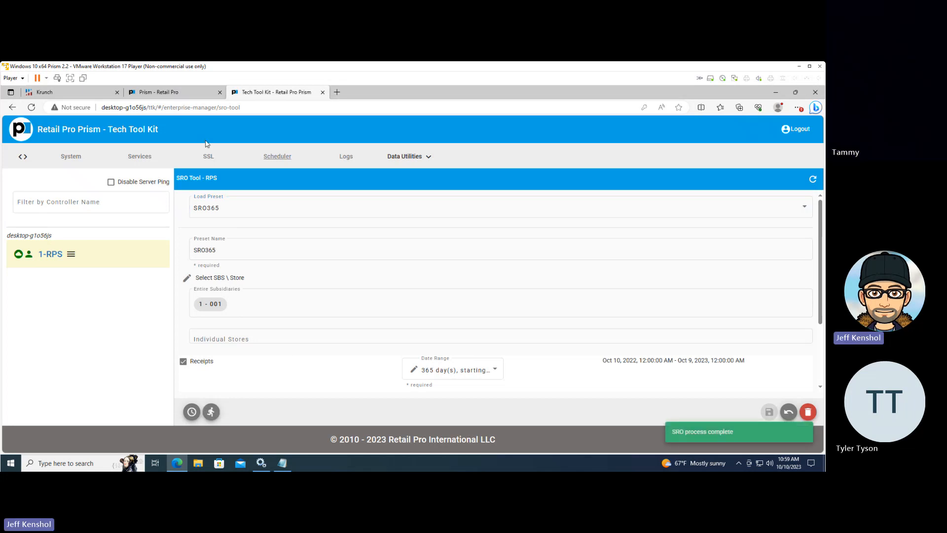
# Switch back to Prism, open the Store Operations merchandise inventory and search the active items without filter values
pyautogui.click(171, 93)
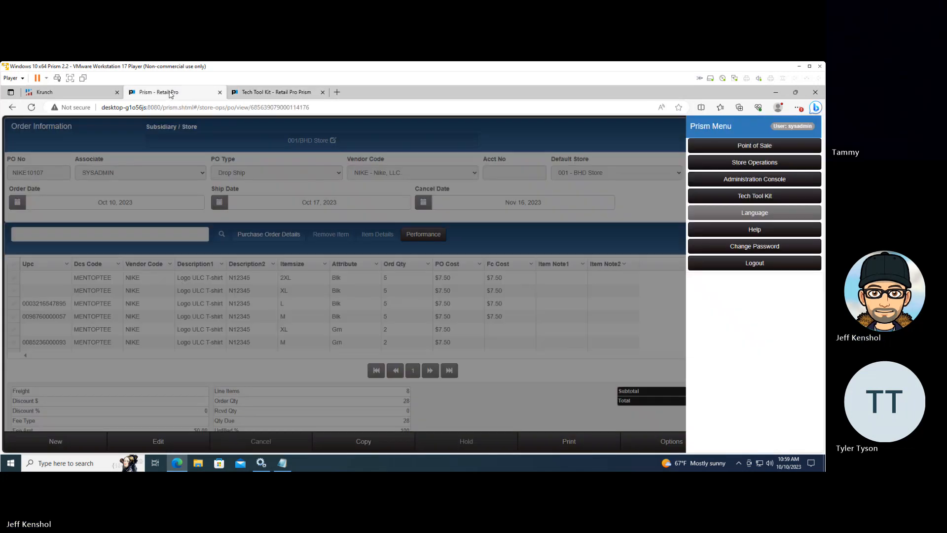
pyautogui.click(317, 244)
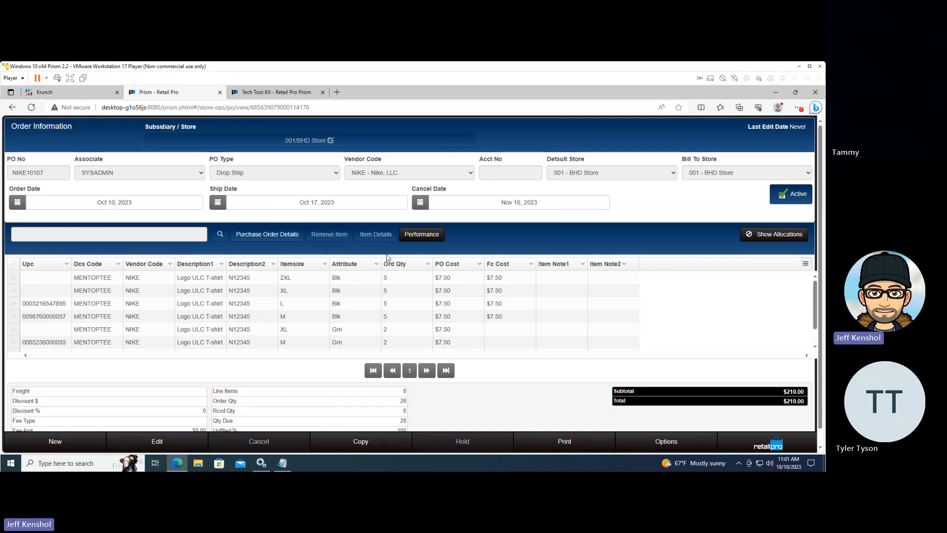
pyautogui.click(752, 446)
pyautogui.click(752, 165)
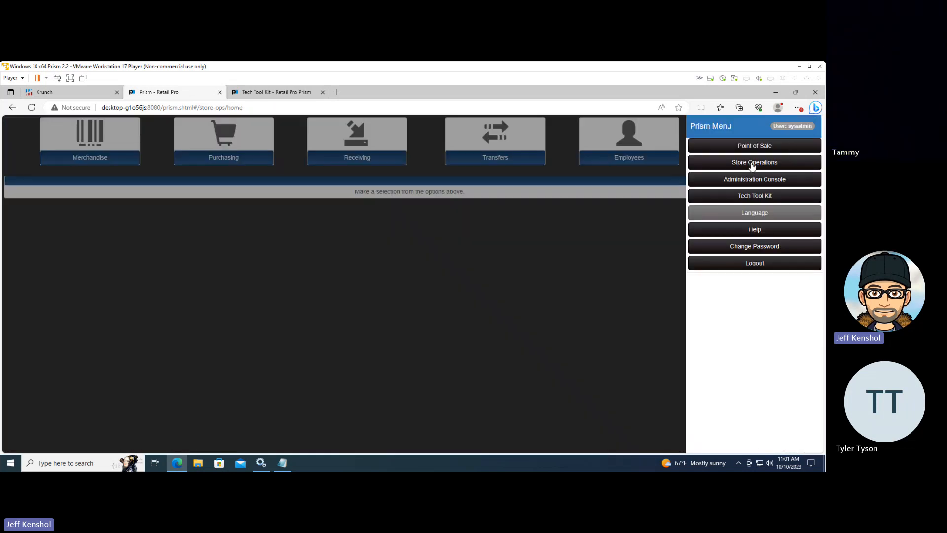
pyautogui.click(114, 159)
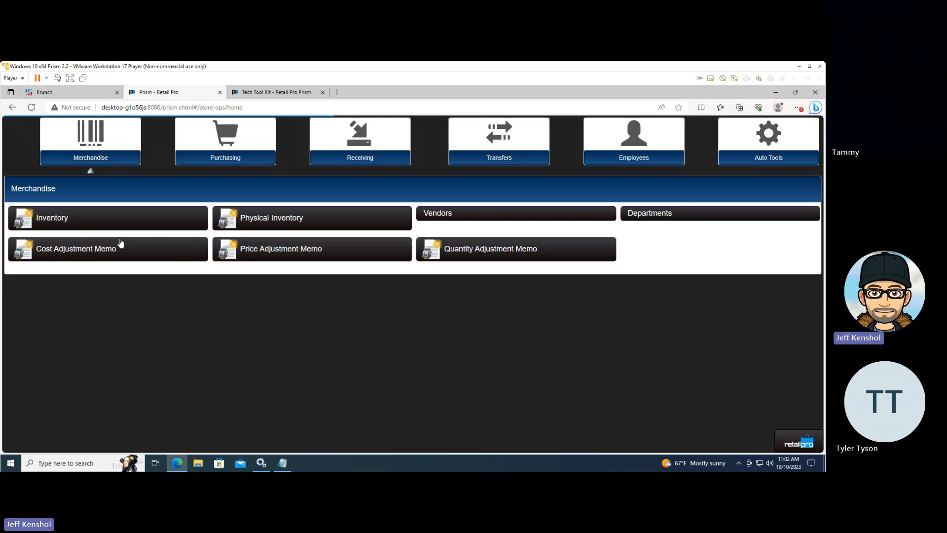
pyautogui.click(123, 226)
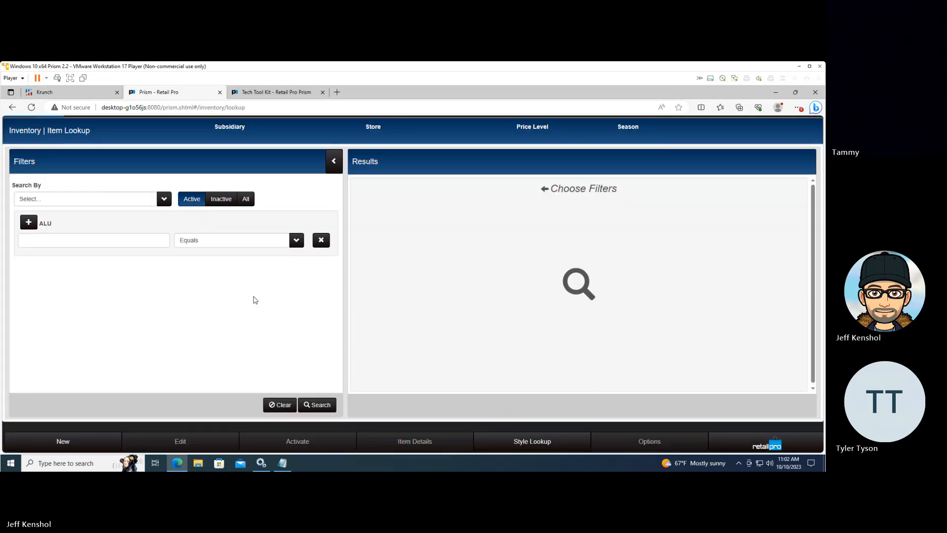
pyautogui.click(322, 413)
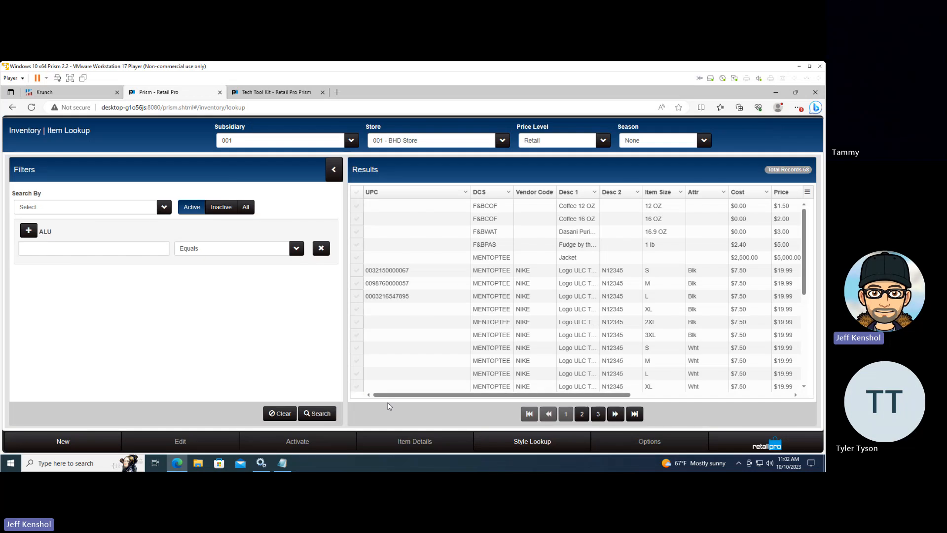
# Find the Nike Logo ULC T-shirt (N12345) in the style lookup and show its Store Min Qty values in the style grid
pyautogui.click(541, 445)
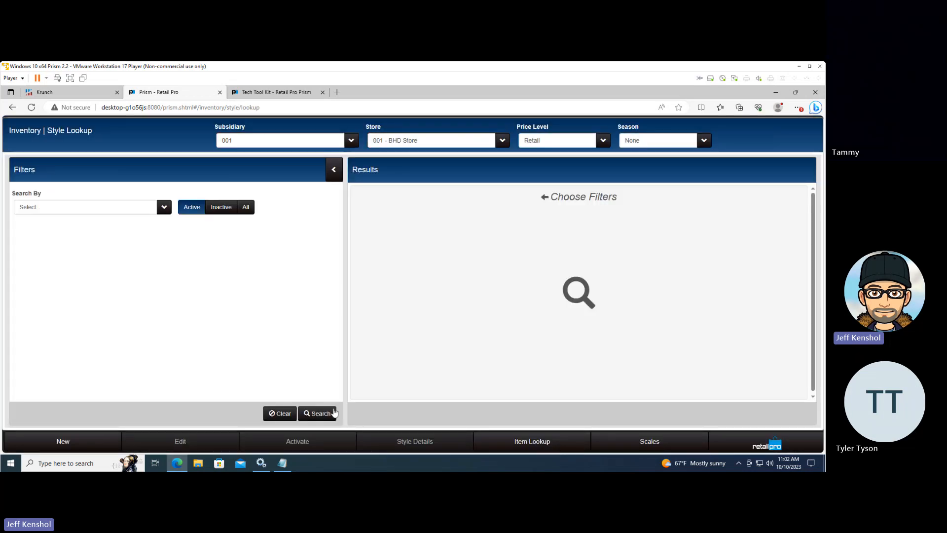
pyautogui.click(334, 412)
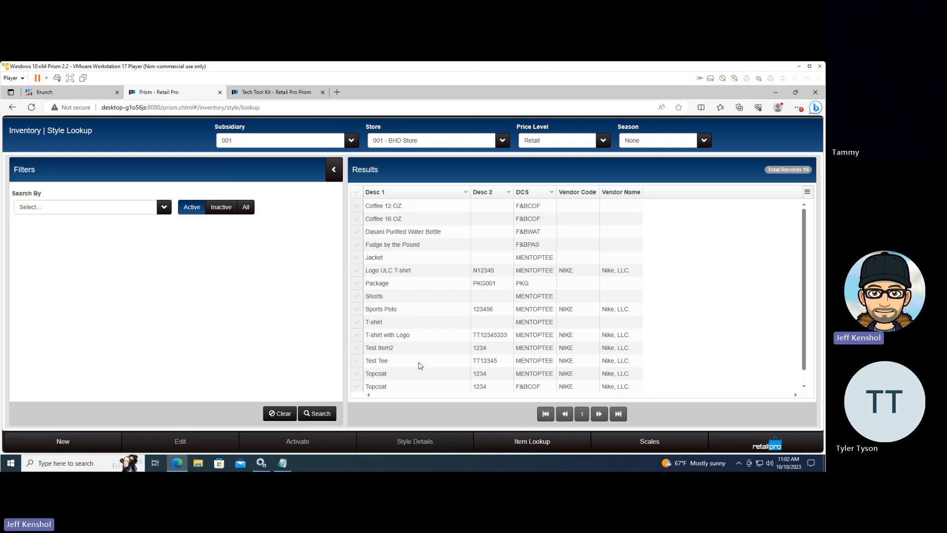
pyautogui.click(355, 272)
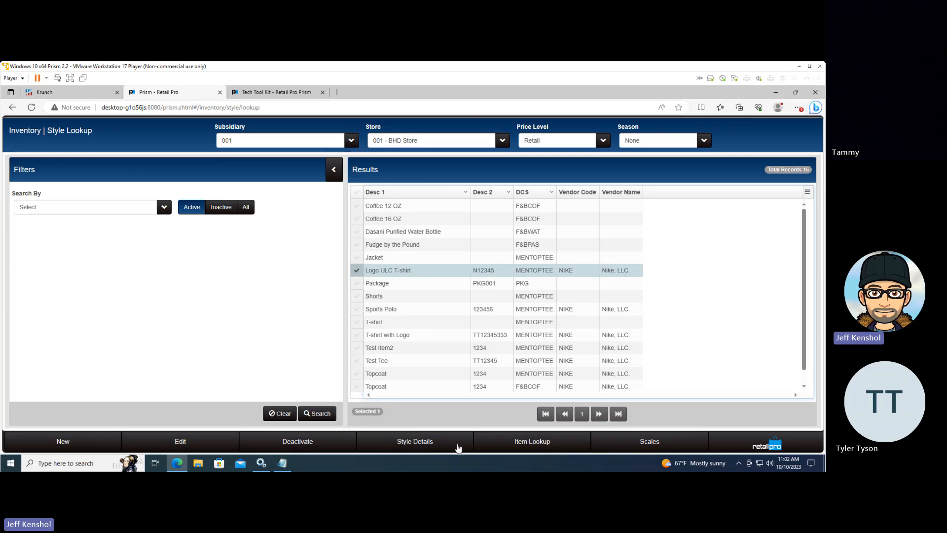
pyautogui.click(422, 437)
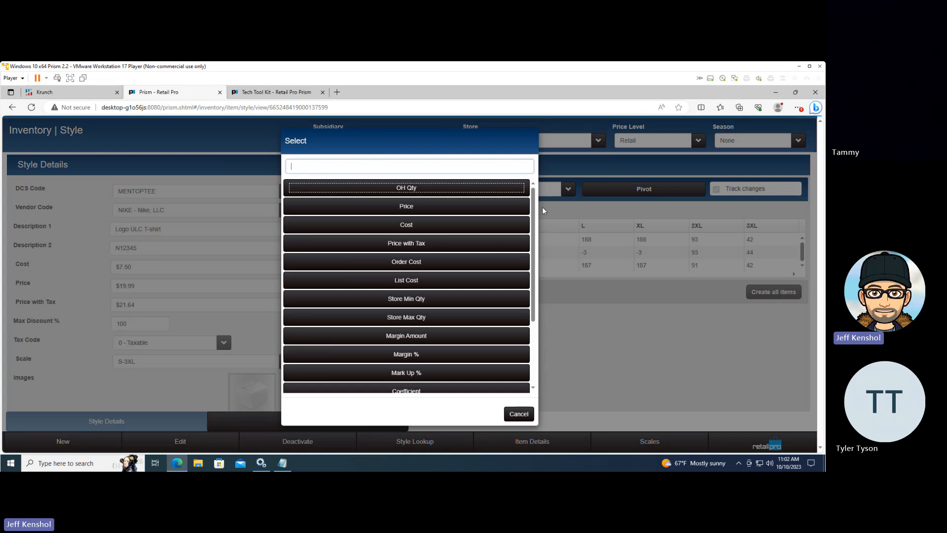
pyautogui.click(434, 300)
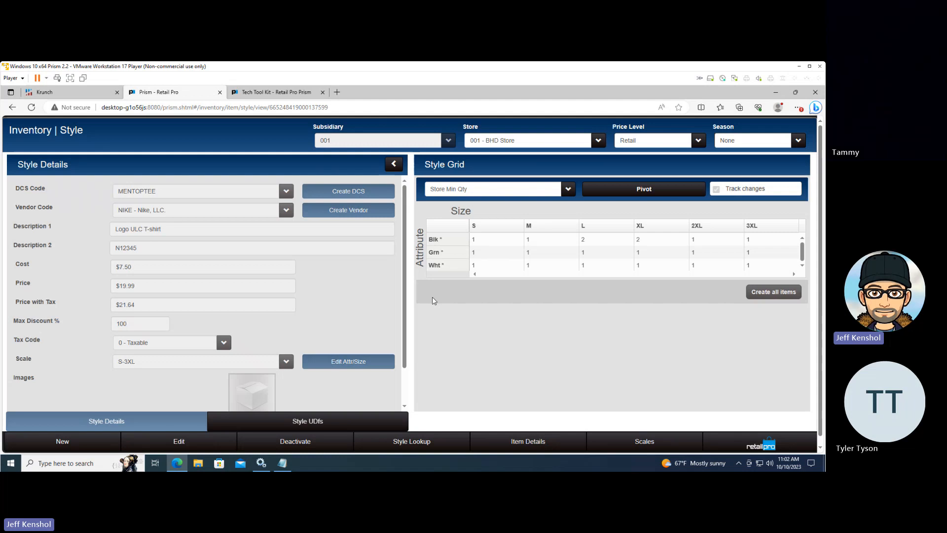
# Put the Nike T-shirt style in edit mode, show Store Min Qty in the grid, and step through the black S, M and L cells
pyautogui.click(187, 443)
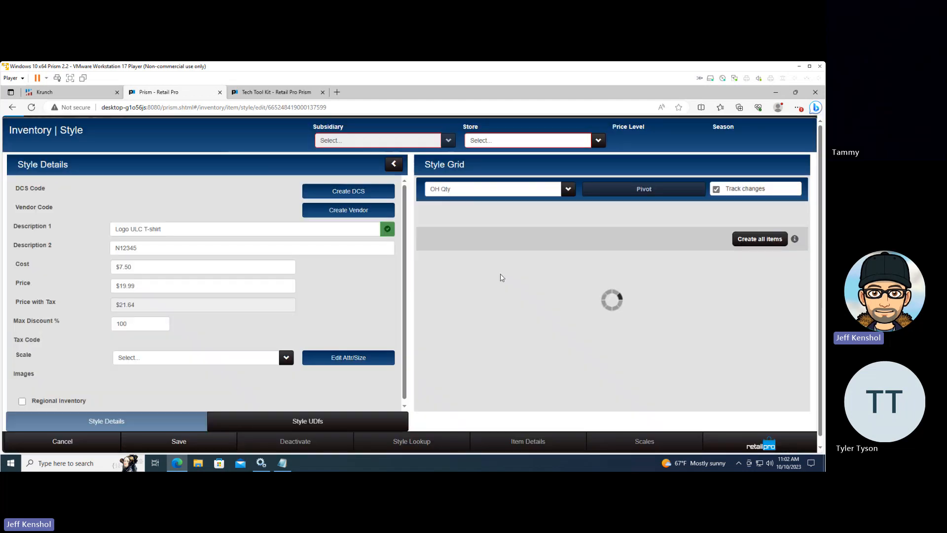
pyautogui.click(538, 192)
pyautogui.click(422, 302)
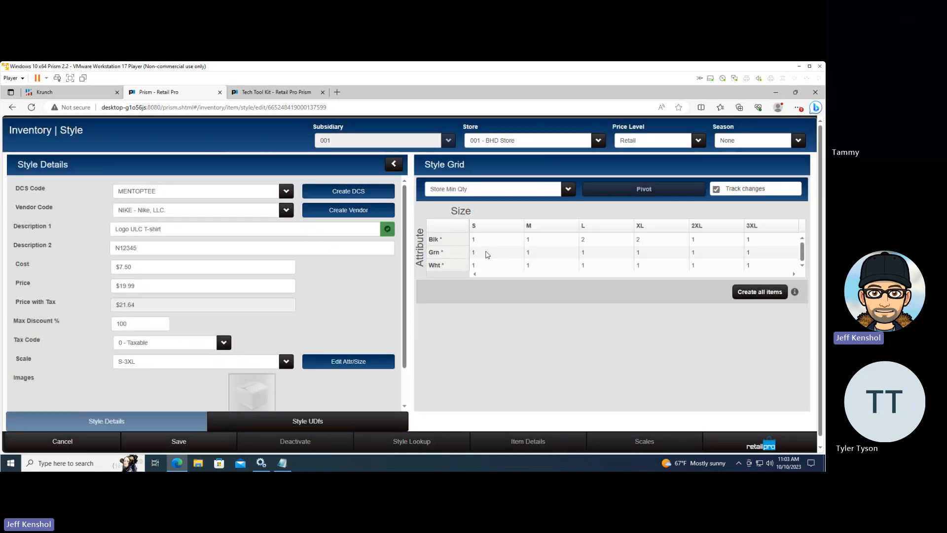
pyautogui.click(485, 239)
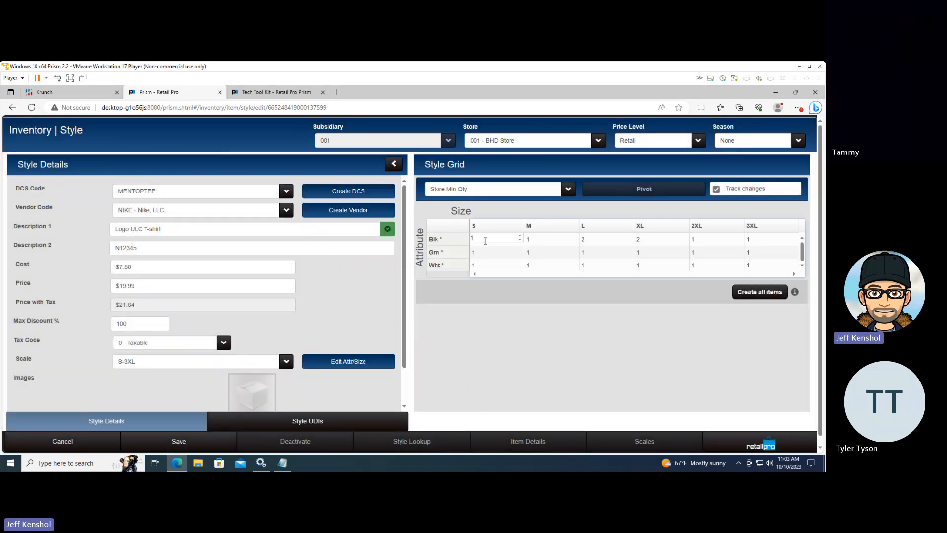
pyautogui.click(539, 240)
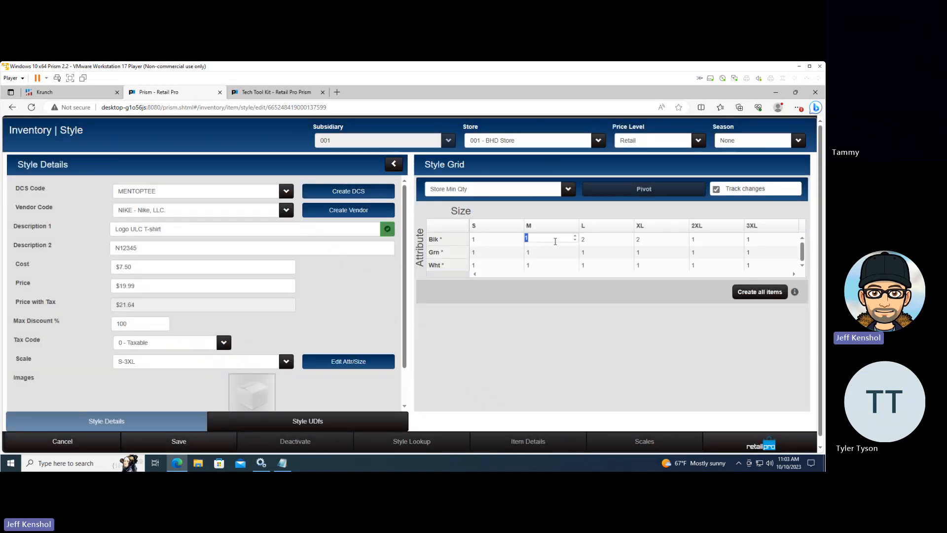
pyautogui.click(593, 240)
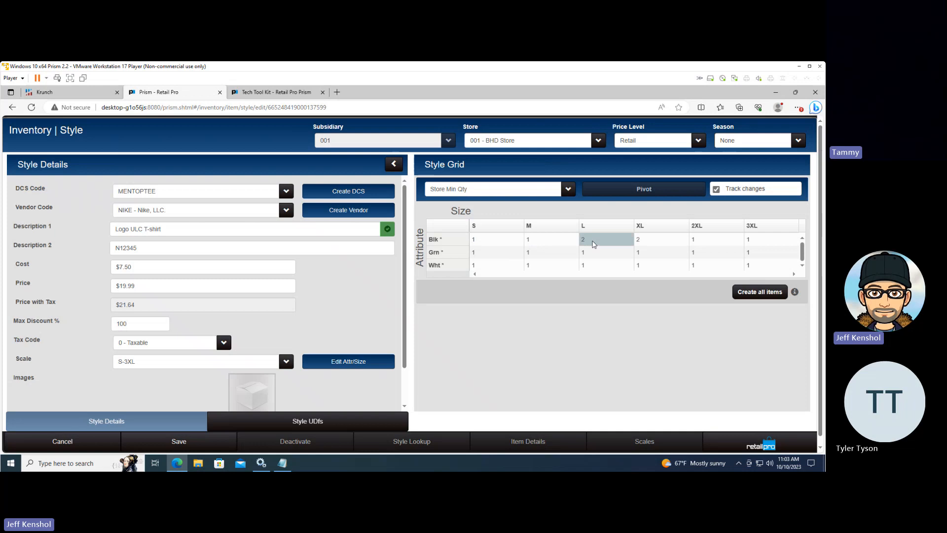
# Look up the installed version and build number in the About Retail Pro Prism information, and return to the style
pyautogui.click(760, 445)
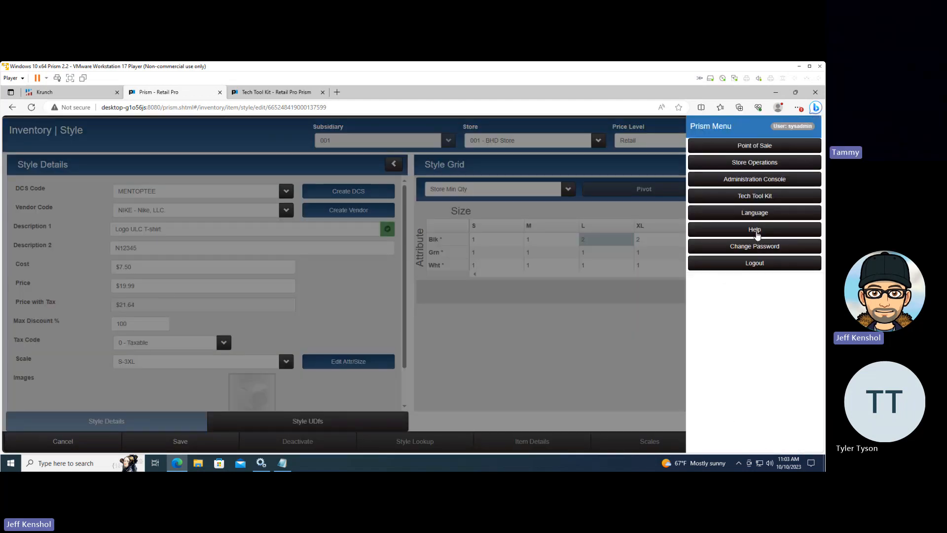
pyautogui.click(758, 233)
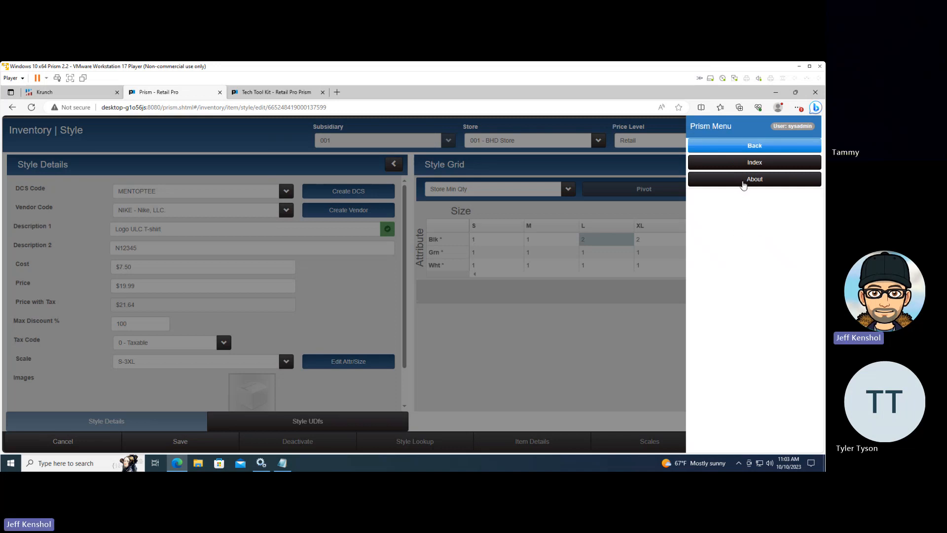
pyautogui.click(721, 181)
pyautogui.moveTo(479, 201); pyautogui.dragTo(470, 201)
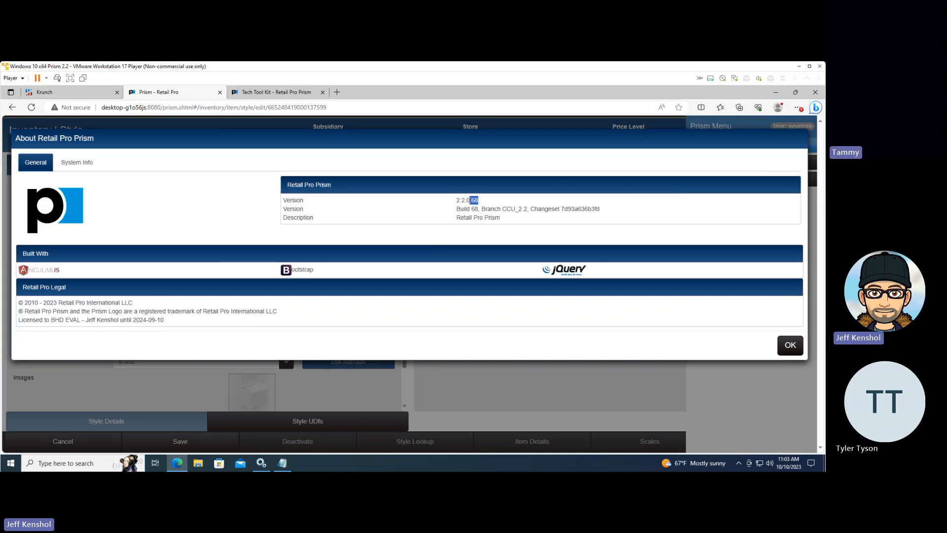
pyautogui.click(486, 202)
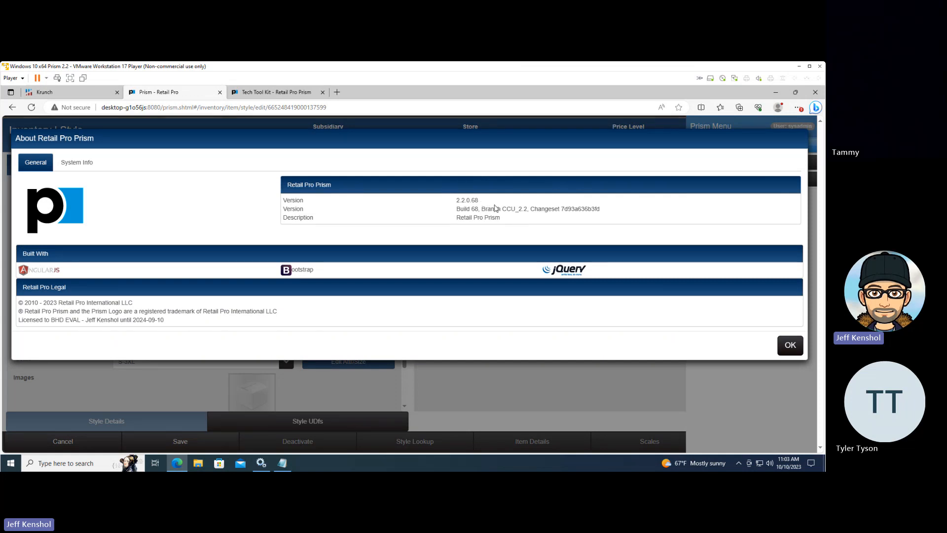
pyautogui.click(788, 350)
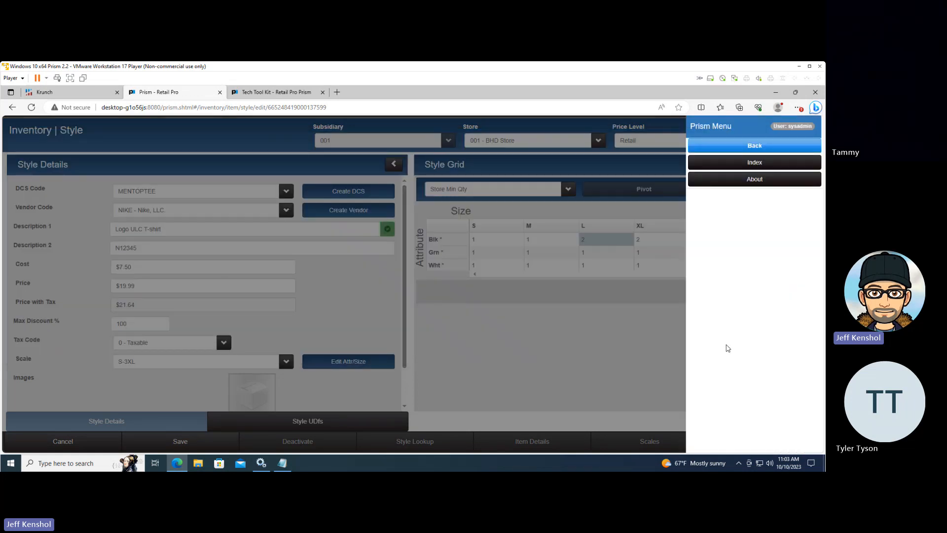
pyautogui.click(643, 400)
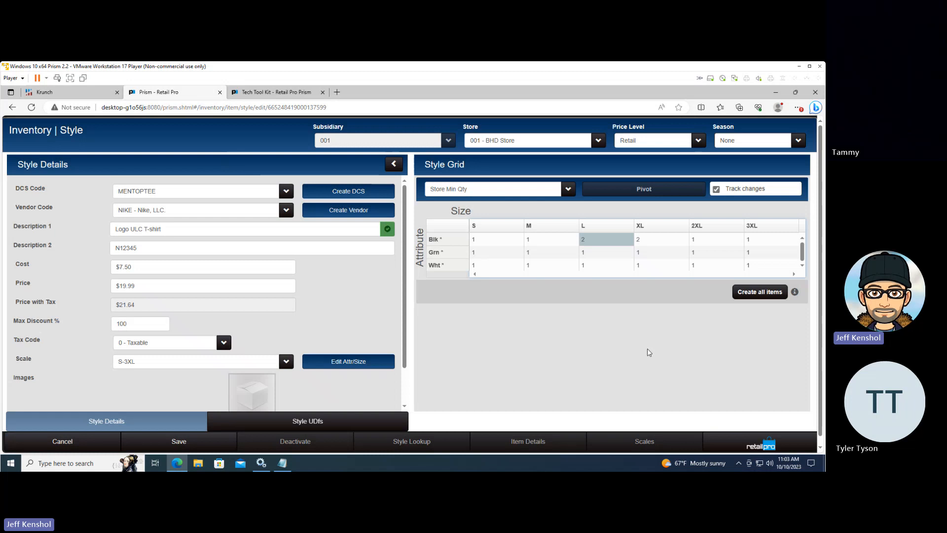
# Show the style grid's UPC values and check the empty UPC cells for black XL and 2XL and green XL
pyautogui.click(520, 191)
pyautogui.scroll(-3, 493, 279)
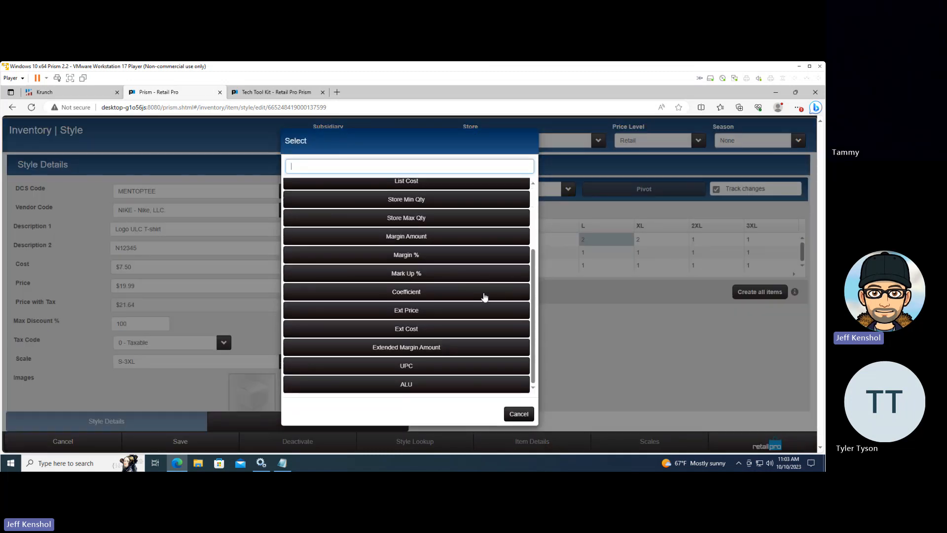
pyautogui.click(414, 371)
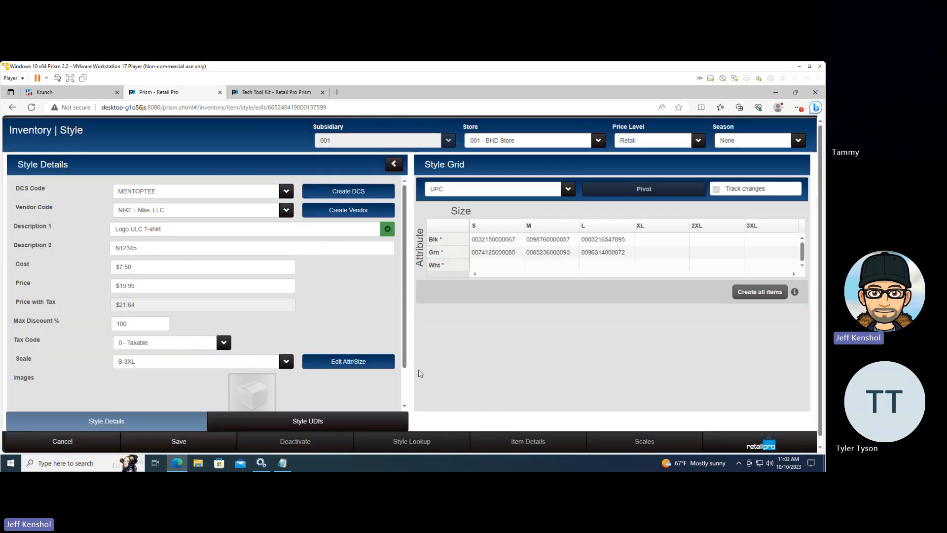
pyautogui.click(644, 241)
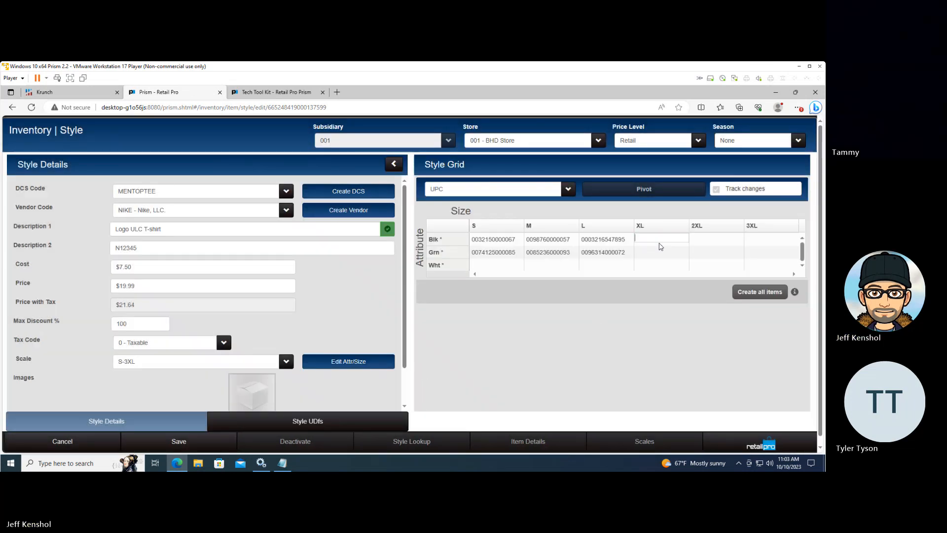
pyautogui.press('Tab')
pyautogui.press('Tab')
pyautogui.click(713, 240)
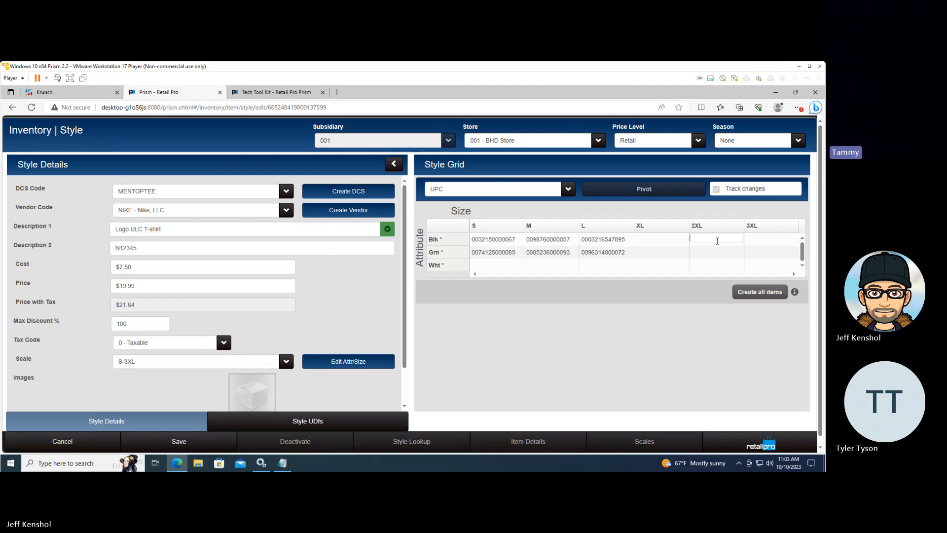
pyautogui.click(655, 252)
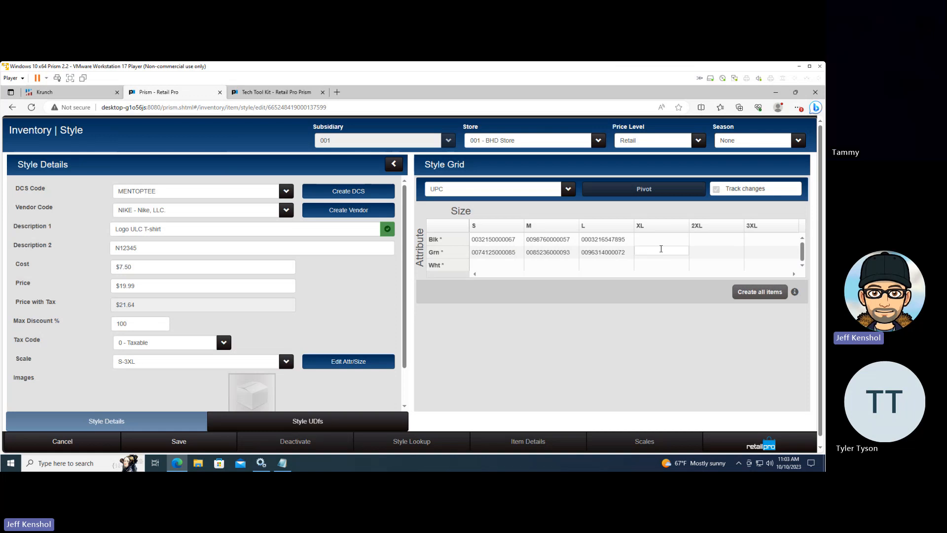
# Return the style grid to Store Min Qty, and leave for Store Operations without saving the style
pyautogui.click(543, 192)
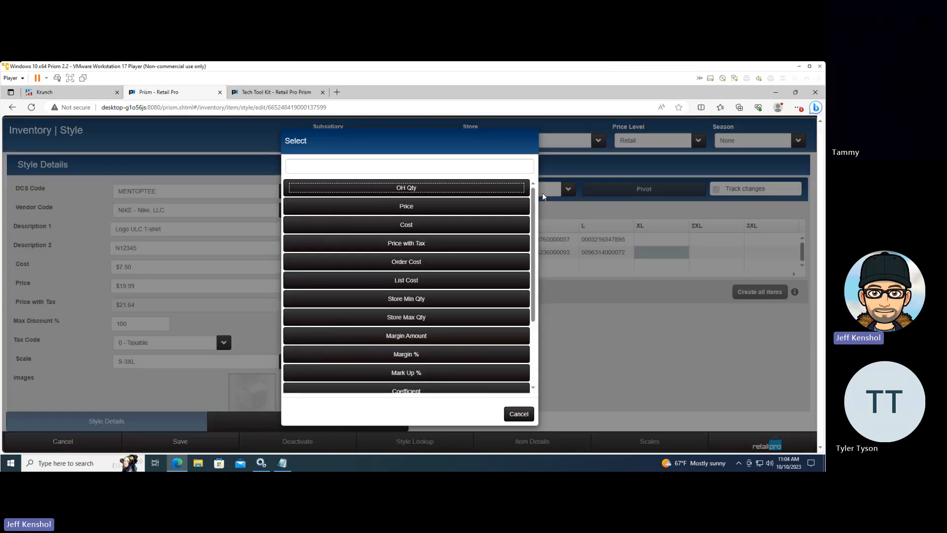
pyautogui.click(424, 299)
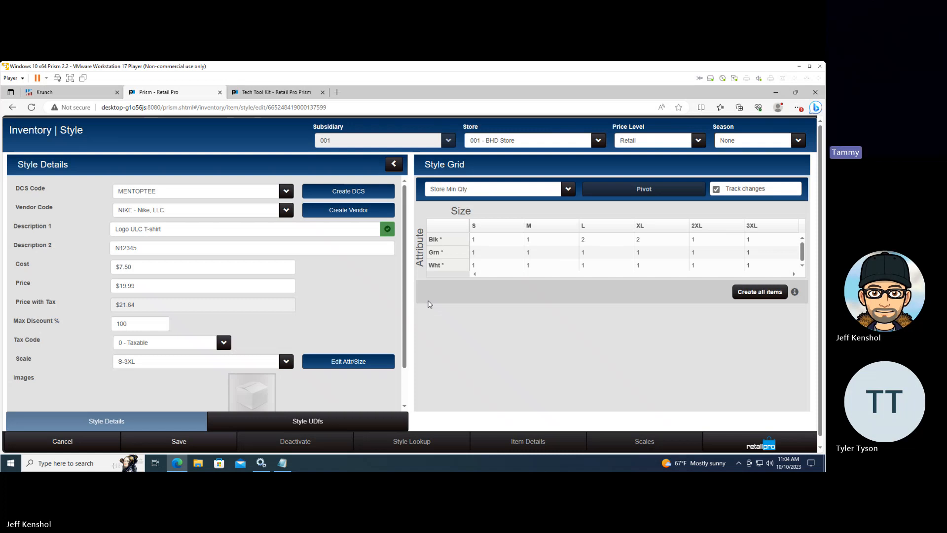
pyautogui.click(760, 448)
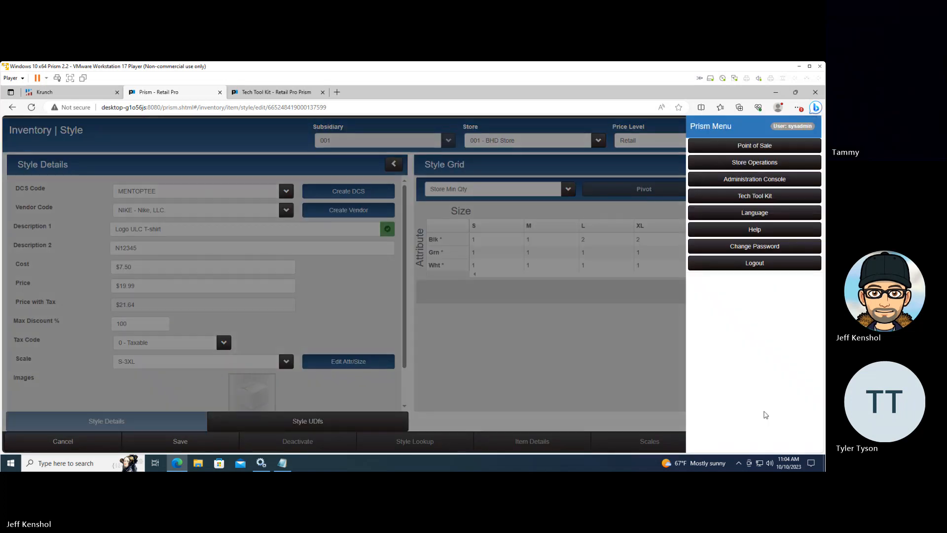
pyautogui.click(754, 166)
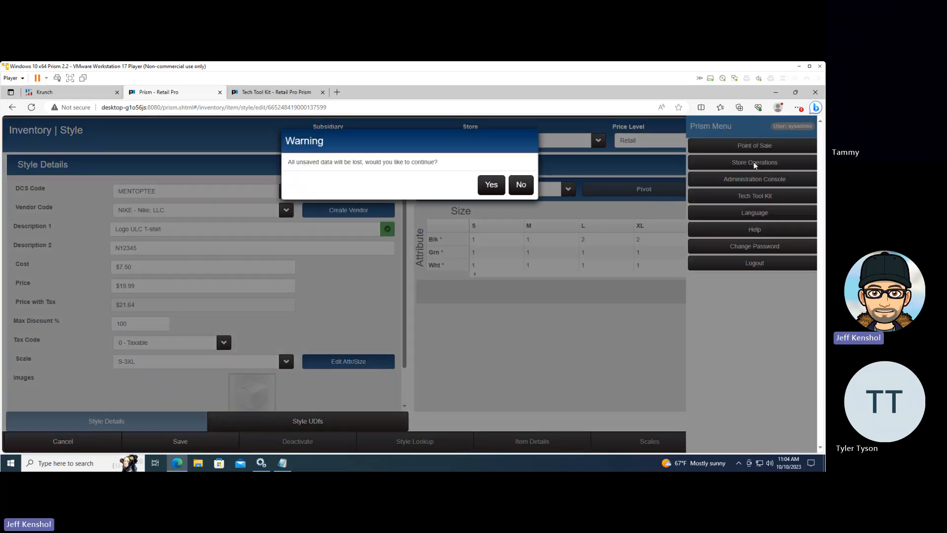
pyautogui.click(497, 190)
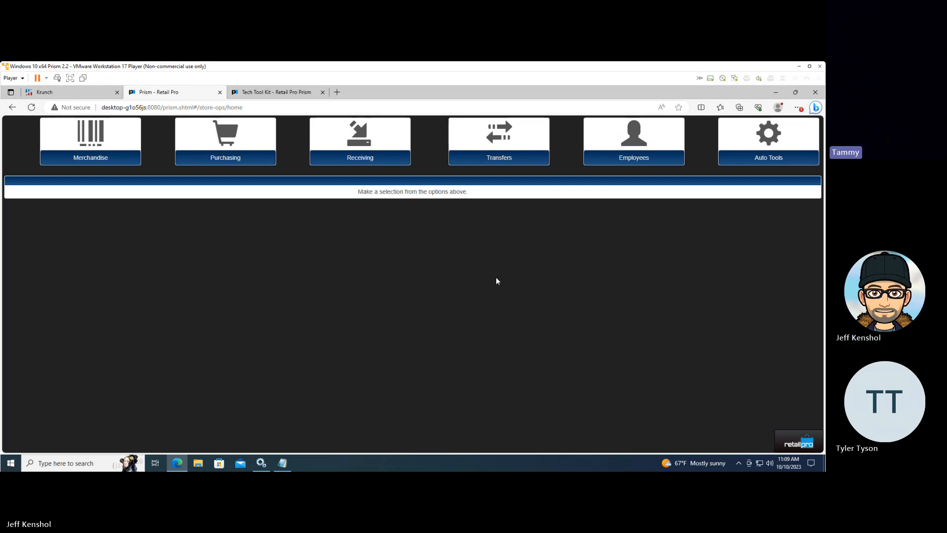
# View the Purchase Order Lookup under Purchasing, close it, and start a new purchase order
pyautogui.click(212, 154)
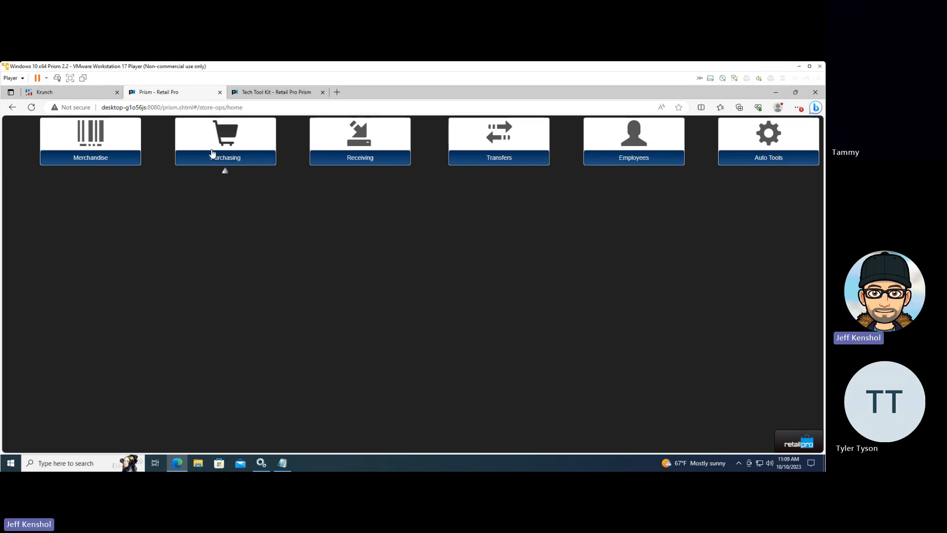
pyautogui.click(261, 226)
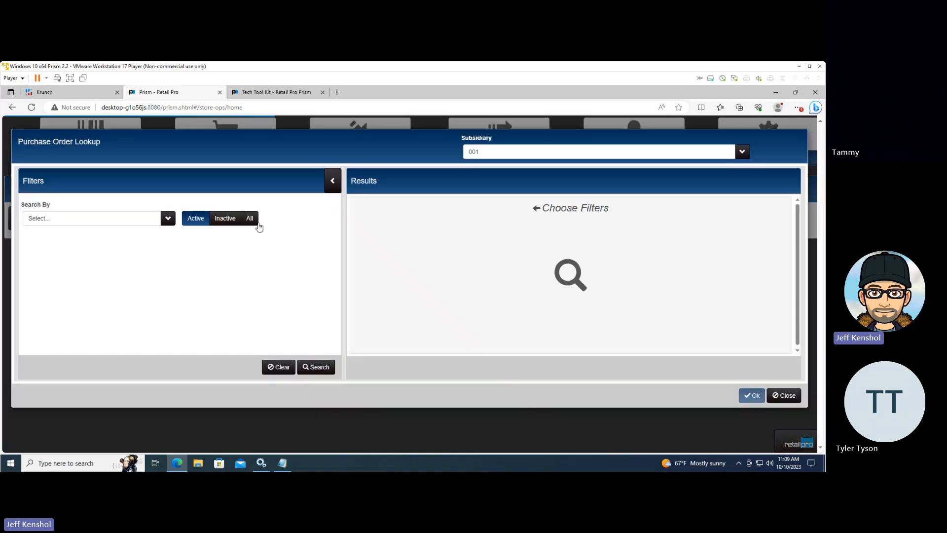
pyautogui.click(784, 396)
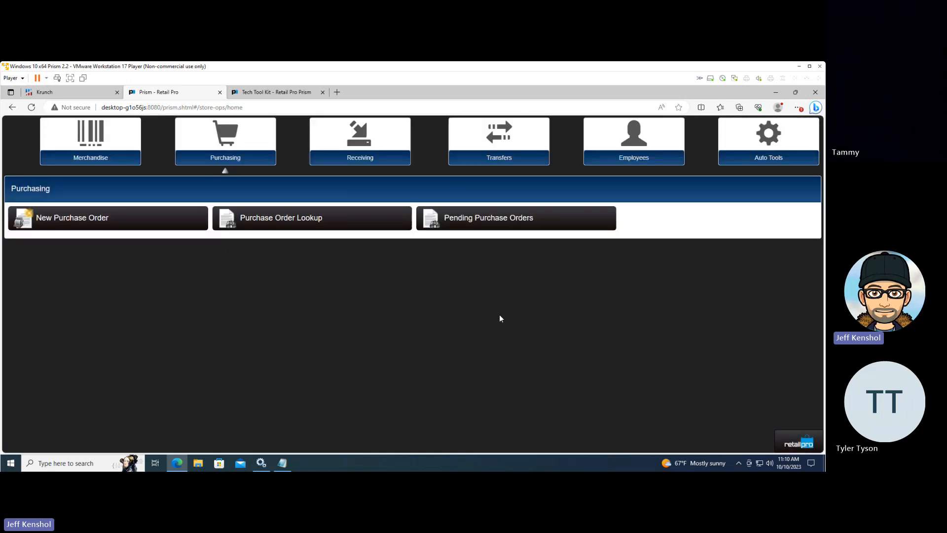
pyautogui.click(58, 219)
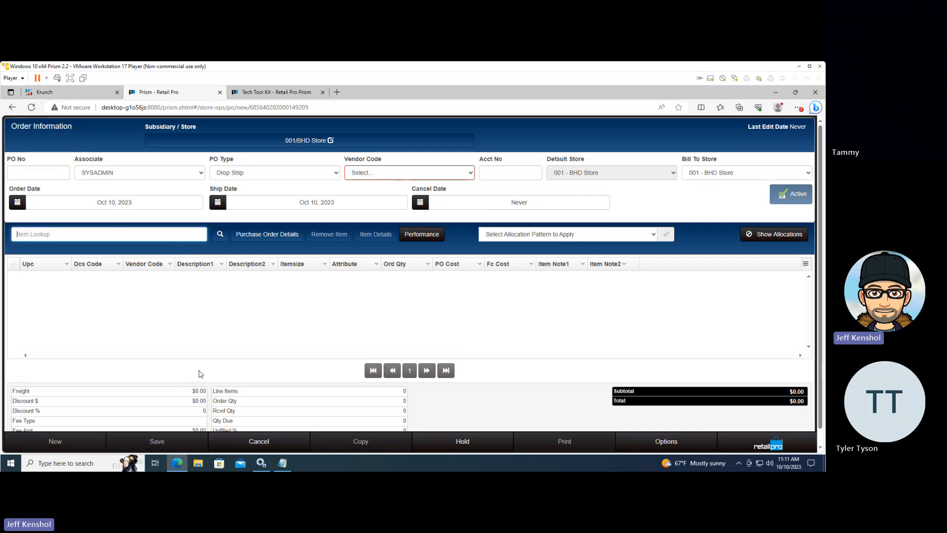
# Discard the unsaved purchase order and open the Grid Formats node preferences in the Administration Console
pyautogui.click(777, 447)
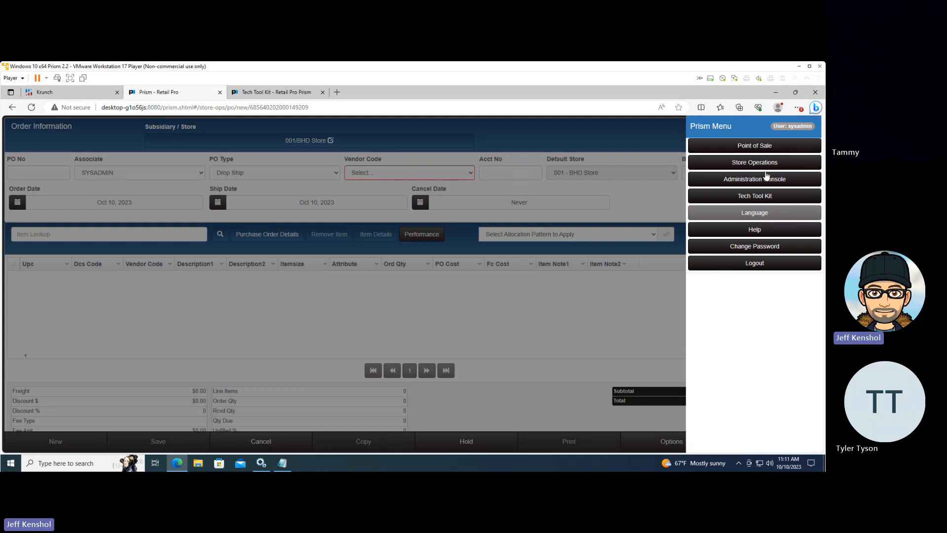
pyautogui.click(767, 180)
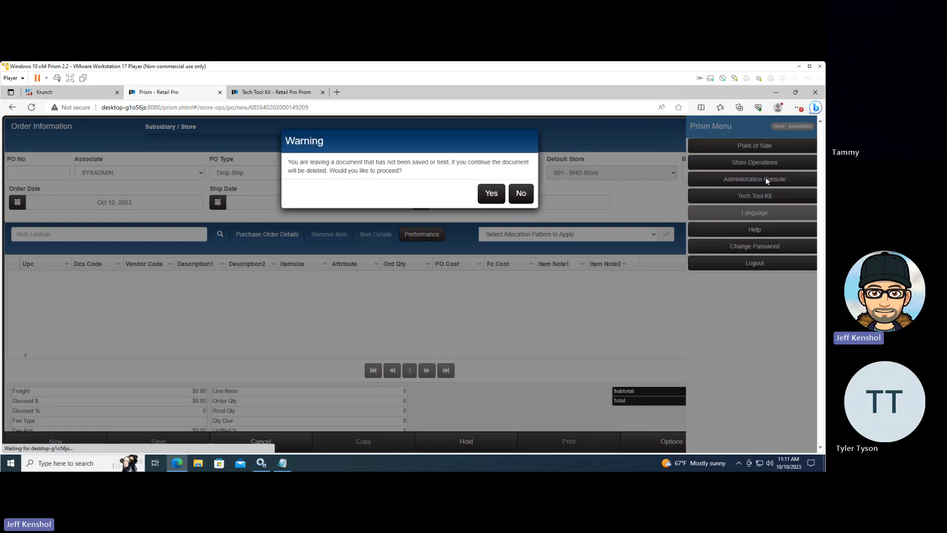
pyautogui.click(492, 196)
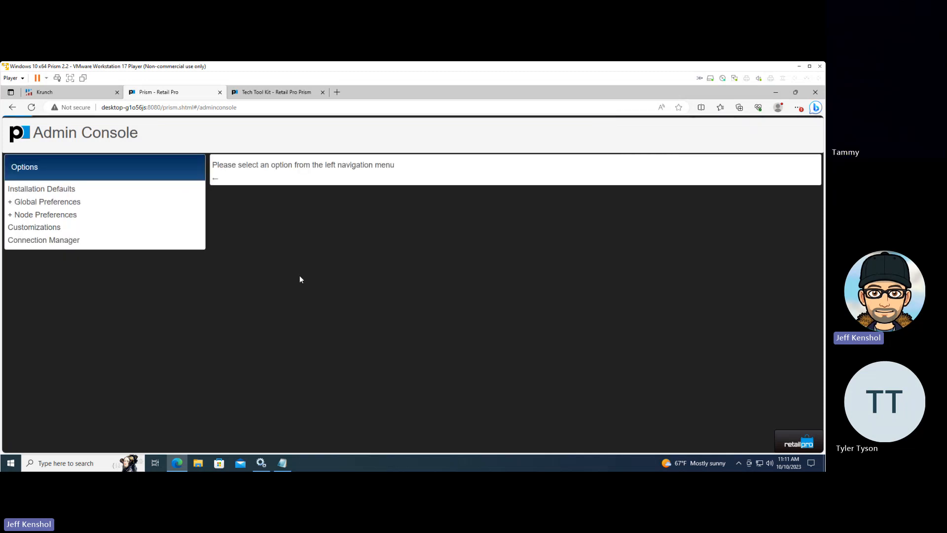
pyautogui.click(35, 214)
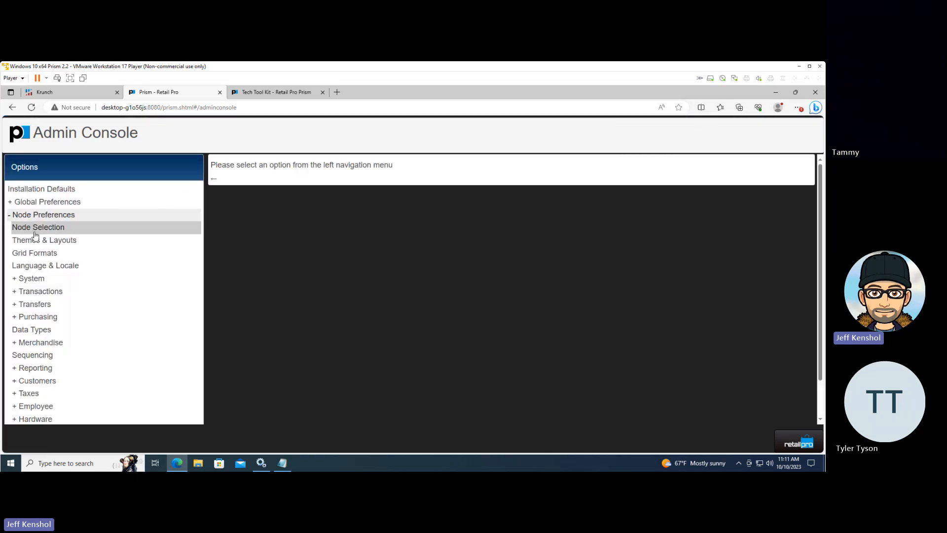
pyautogui.click(42, 231)
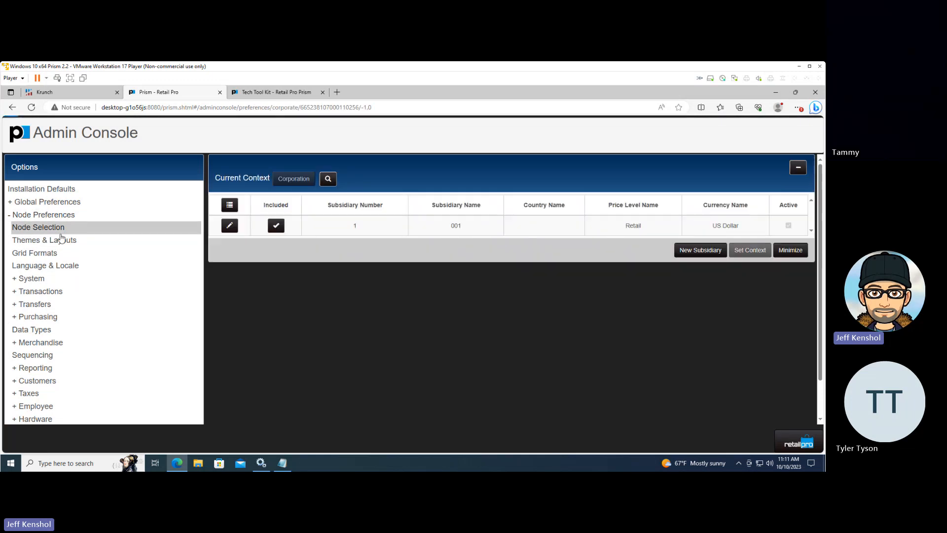
pyautogui.click(322, 228)
pyautogui.click(53, 254)
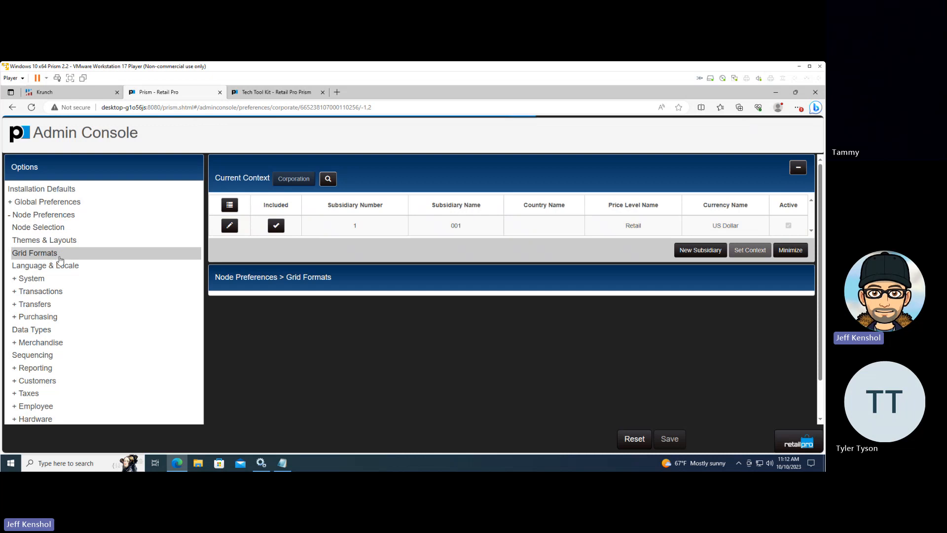
# Choose the Inventory Search (Document) grid for configuration, and replace it with the Inventory Lookup grid
pyautogui.click(331, 318)
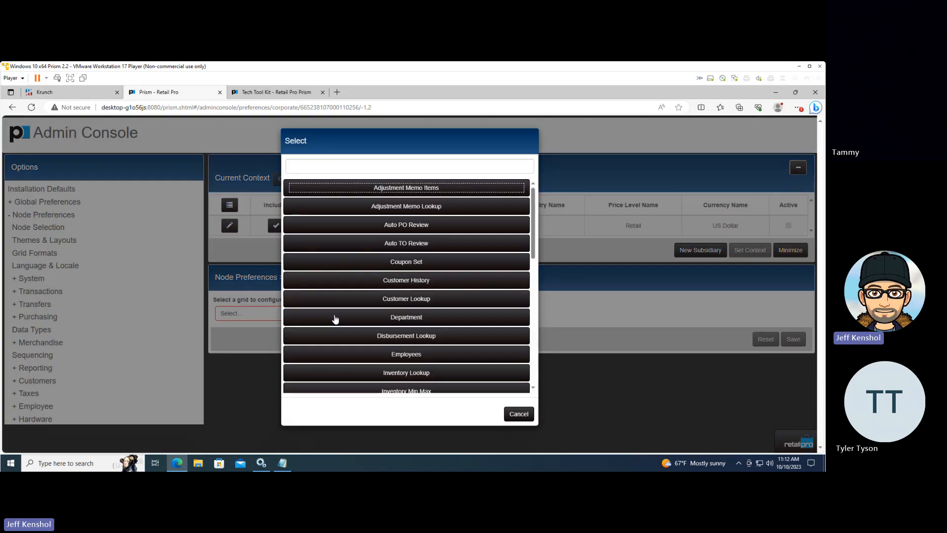
pyautogui.scroll(-5, 429, 320)
pyautogui.scroll(-2, 436, 325)
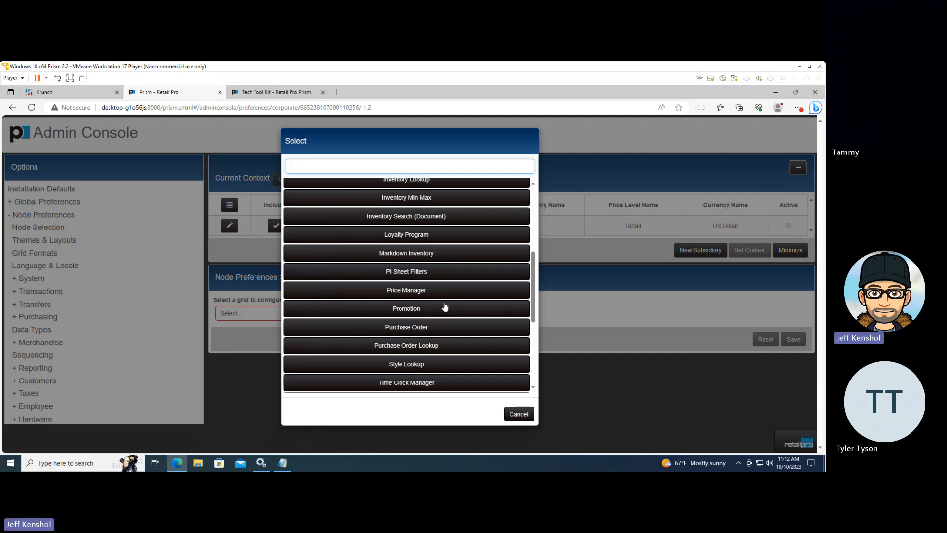
pyautogui.click(410, 223)
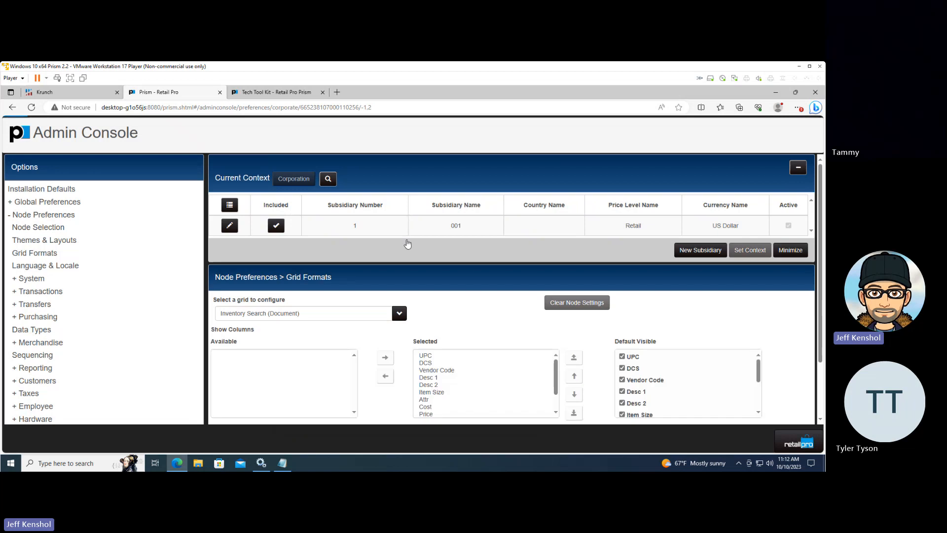
pyautogui.click(330, 316)
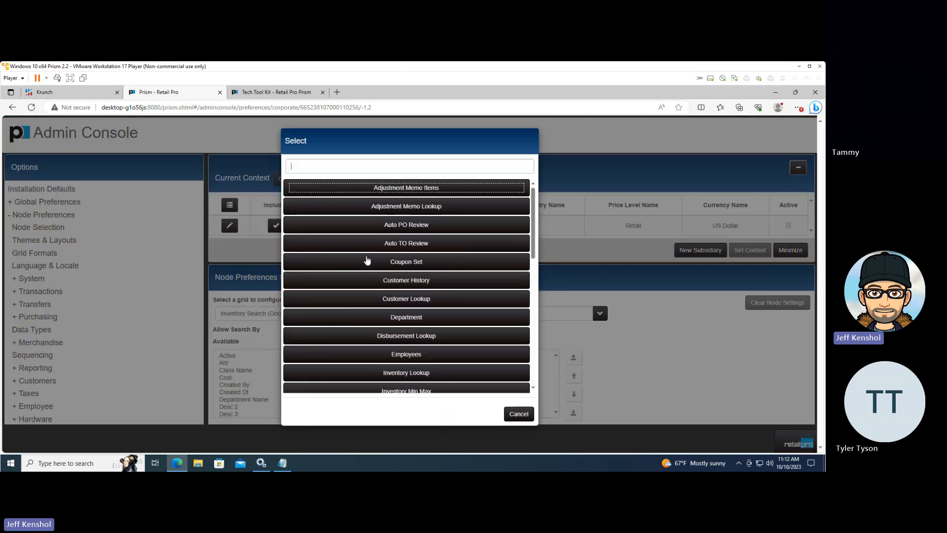
pyautogui.click(400, 372)
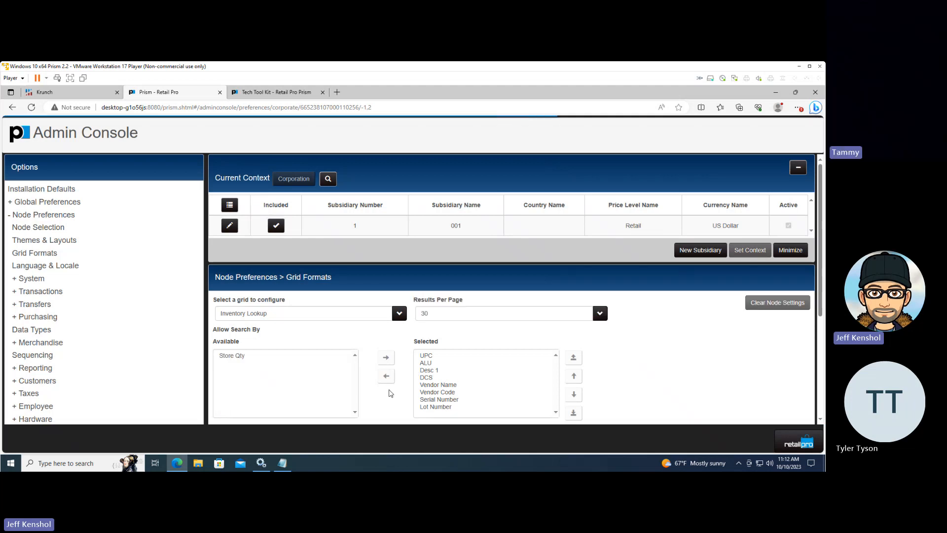
# Look through the available search fields of the Inventory Lookup grid for store minimum and maximum quantity fields
pyautogui.click(238, 377)
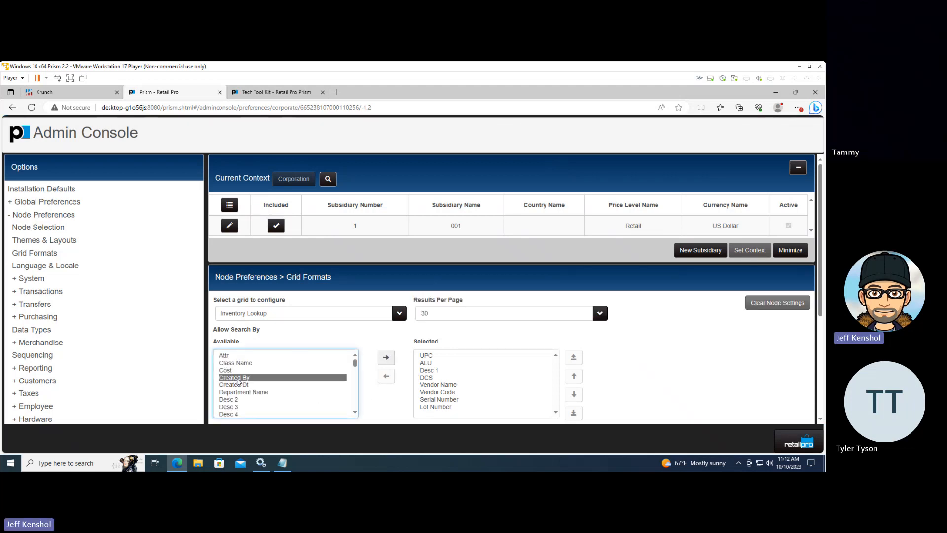
pyautogui.press('Down')
pyautogui.press('Down')
pyautogui.press('Down')
pyautogui.press('Down')
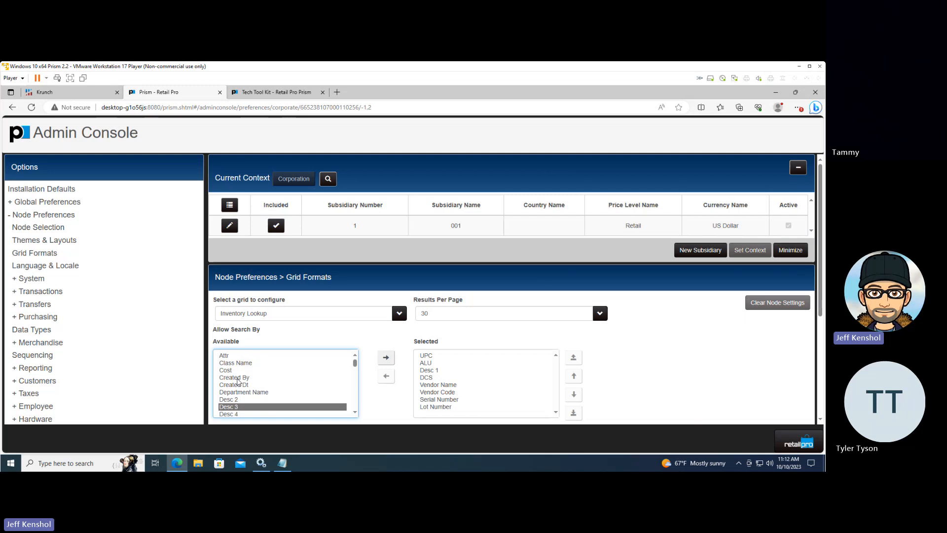
pyautogui.press('Down')
pyautogui.press('Down')
pyautogui.press('Down')
pyautogui.press('Down')
pyautogui.press('Down')
pyautogui.press('Down')
pyautogui.press('Down')
pyautogui.press('Down')
pyautogui.press('Down')
pyautogui.press('Down')
pyautogui.press('Down')
pyautogui.press('Down')
pyautogui.press('Down')
pyautogui.press('Down')
pyautogui.press('Down')
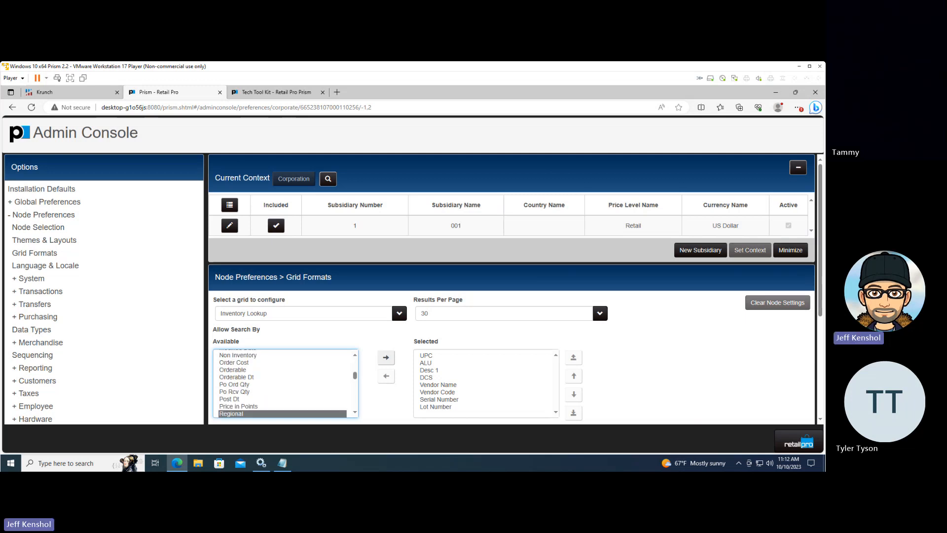
# Look through the Inventory Lookup grid's available display columns and highlight Store Min Qty, followed by Store Max Qty
pyautogui.moveTo(820, 311); pyautogui.dragTo(819, 404)
pyautogui.click(236, 341)
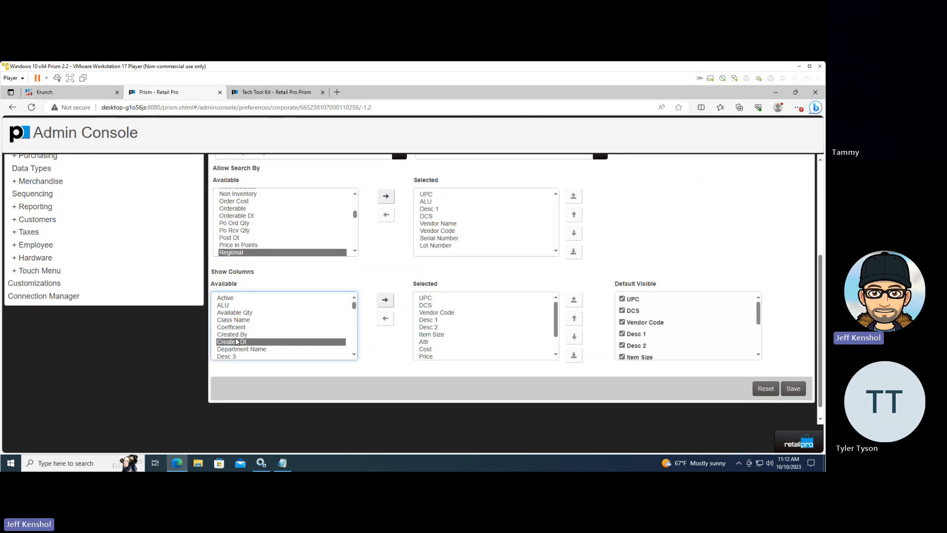
pyautogui.press('Down')
pyautogui.press('Down')
pyautogui.press('Down')
pyautogui.press('Down')
pyautogui.press('Down')
pyautogui.press('Down')
pyautogui.press('Down')
pyautogui.press('Down')
pyautogui.press('Down')
pyautogui.press('Down')
pyautogui.press('Down')
pyautogui.press('Down')
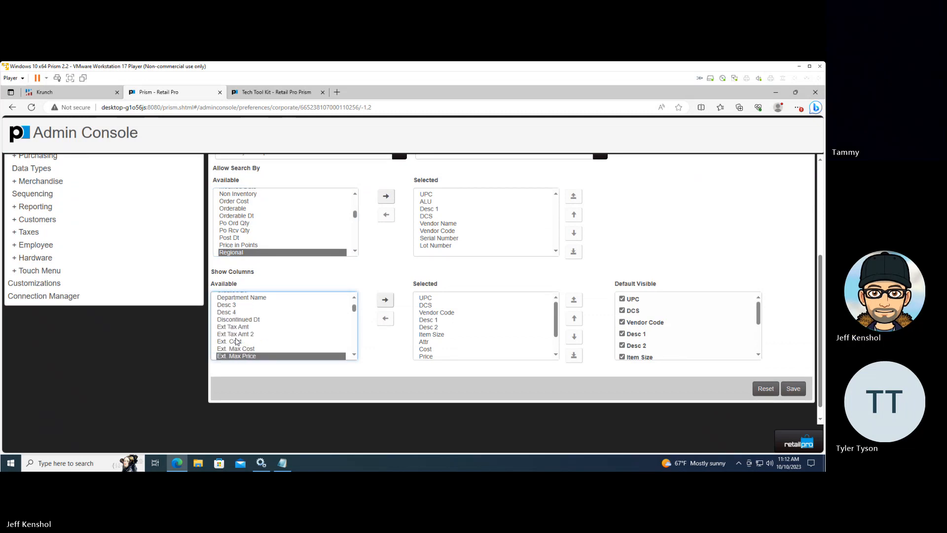
pyautogui.press('Down')
pyautogui.press('Down')
pyautogui.press('Down')
pyautogui.press('Down')
pyautogui.press('Down')
pyautogui.press('Down')
pyautogui.press('Down')
pyautogui.press('Down')
pyautogui.press('Down')
pyautogui.press('Down')
pyautogui.press('Down')
pyautogui.press('Down')
pyautogui.press('Down')
pyautogui.press('Down')
pyautogui.press('Down')
pyautogui.press('Down')
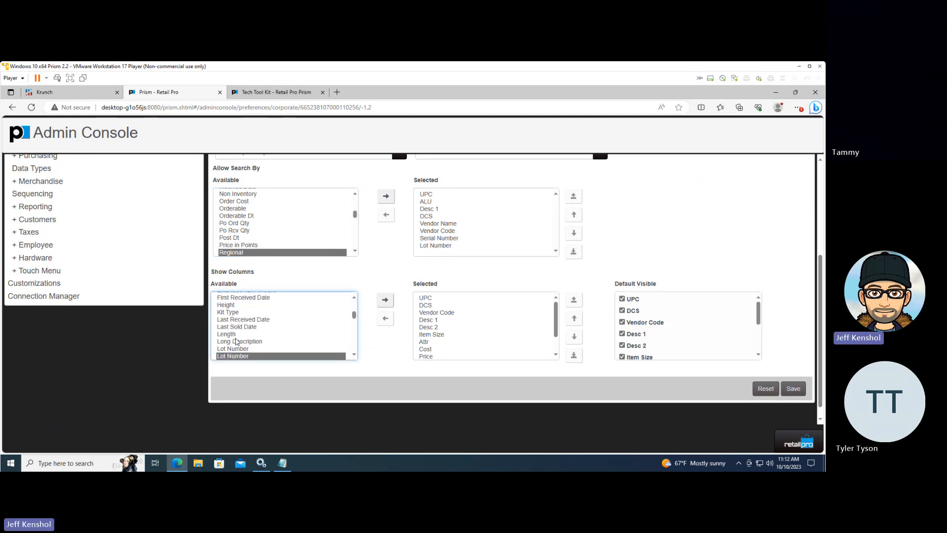
pyautogui.press('Down')
pyautogui.press('Down')
pyautogui.press('Down')
pyautogui.press('Down')
pyautogui.press('Down')
pyautogui.press('Down')
pyautogui.press('Down')
pyautogui.press('Down')
pyautogui.press('Down')
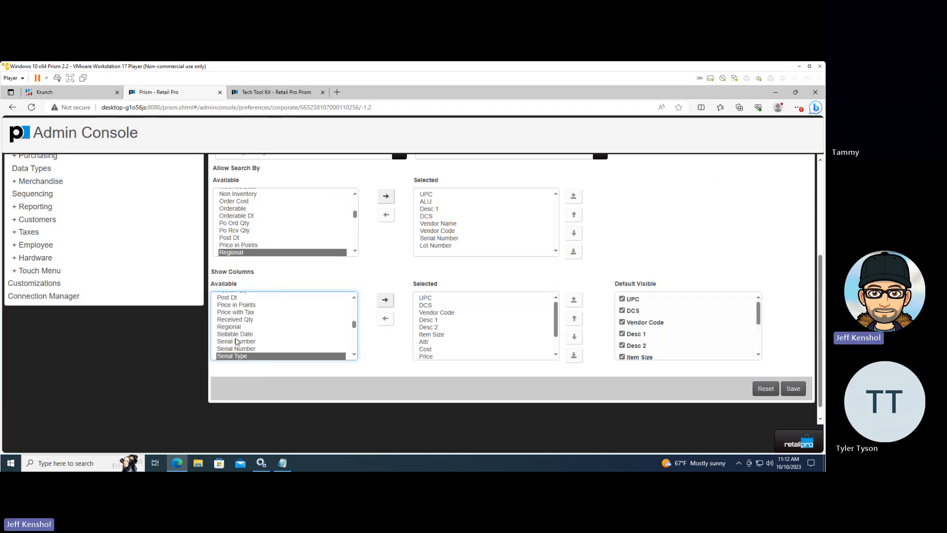
pyautogui.press('Down')
pyautogui.press('Down')
pyautogui.press('Down')
pyautogui.press('Down')
pyautogui.press('Down')
pyautogui.press('Down')
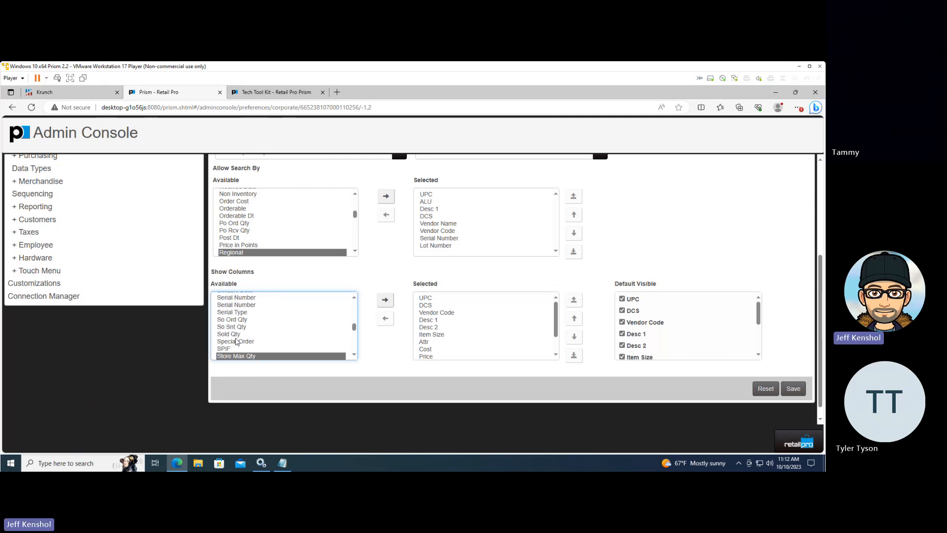
pyautogui.press('Down')
pyautogui.press('Down')
pyautogui.press('Down')
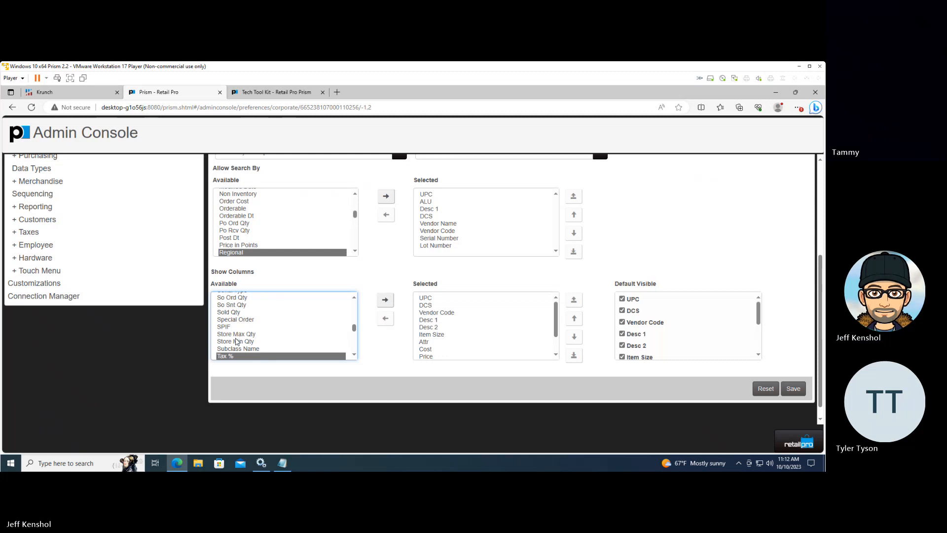
pyautogui.click(237, 341)
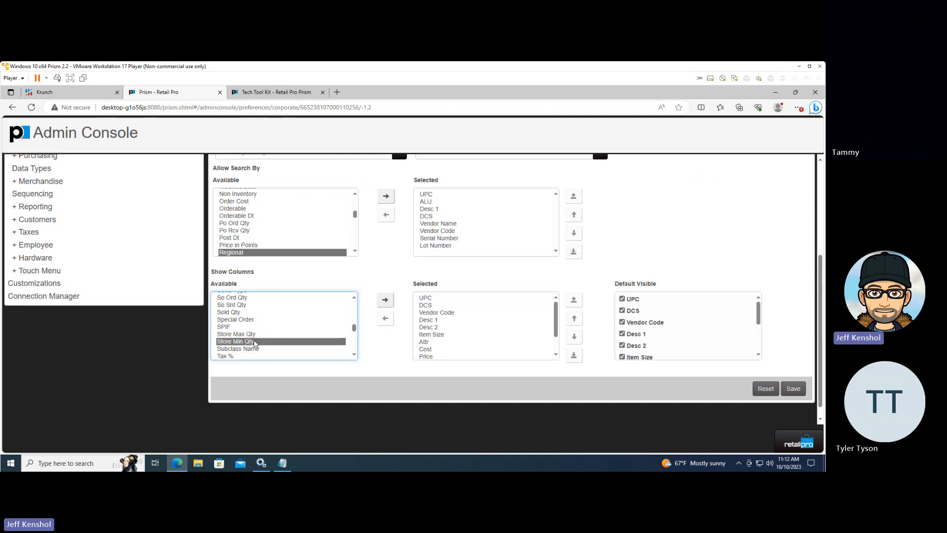
pyautogui.click(247, 336)
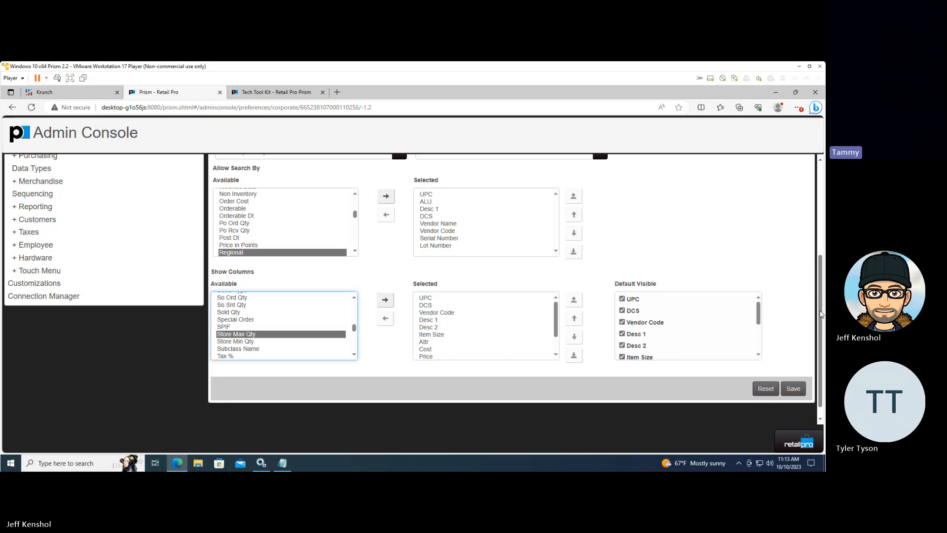
# Switch the grid being configured to Purchase Order
pyautogui.moveTo(821, 313); pyautogui.dragTo(821, 239)
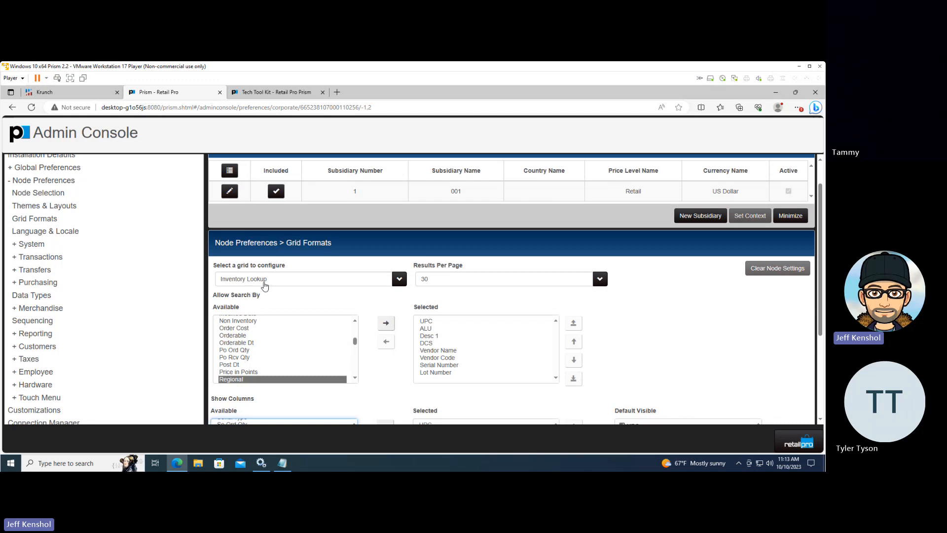
pyautogui.click(265, 285)
pyautogui.scroll(-1, 444, 351)
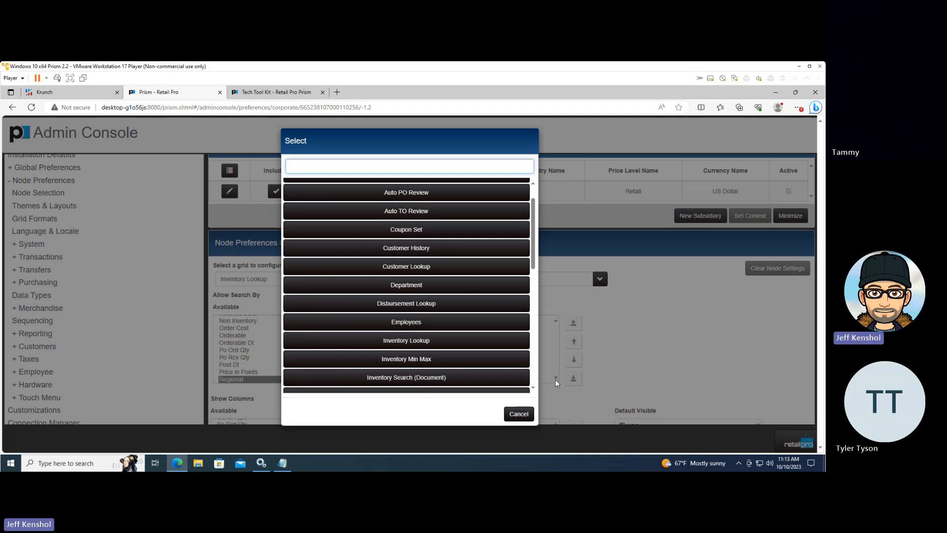
pyautogui.scroll(-10, 534, 381)
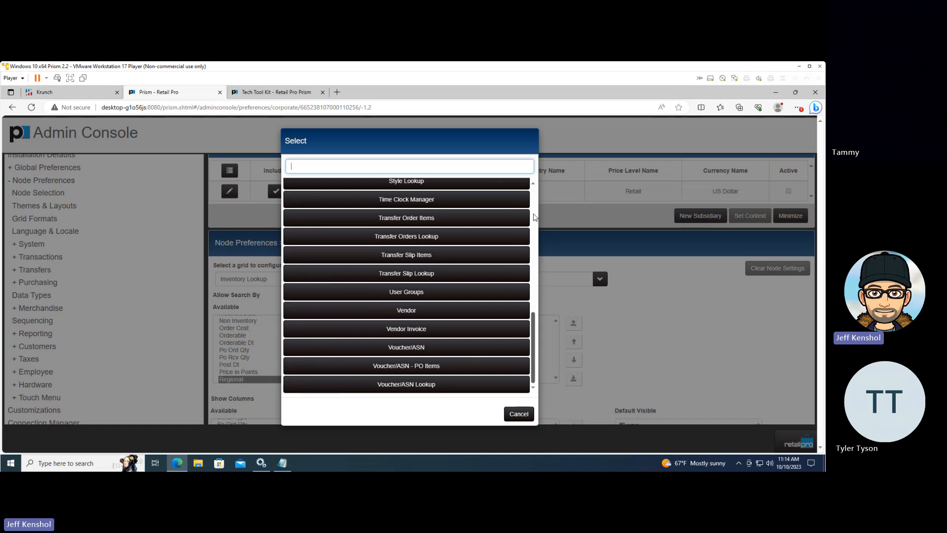
pyautogui.scroll(4, 534, 217)
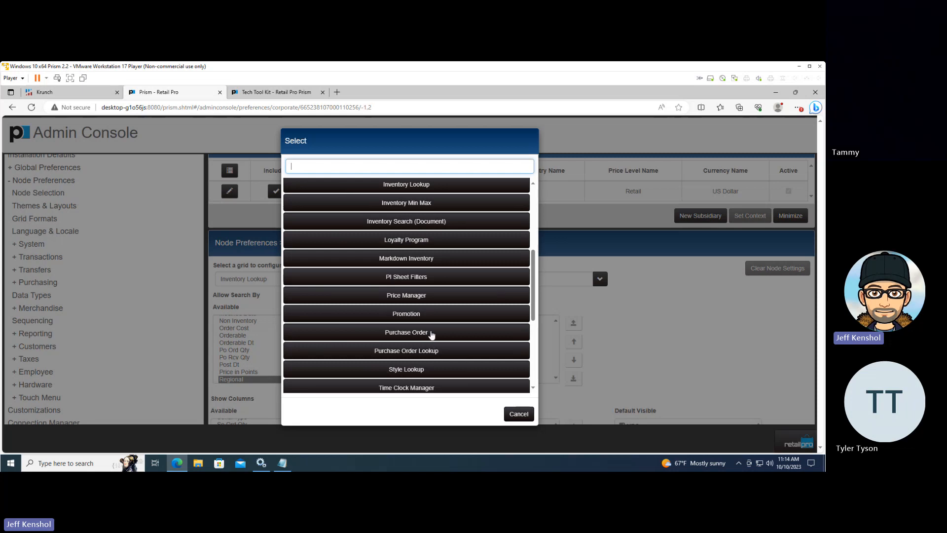
pyautogui.click(432, 335)
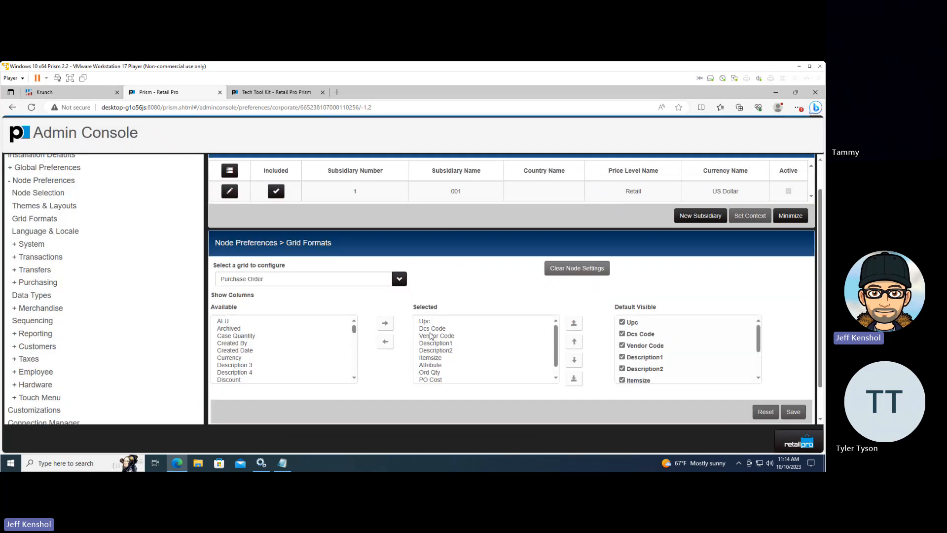
# Look through the Purchase Order grid's available display columns down to the end of the list
pyautogui.click(355, 378)
pyautogui.click(354, 379)
pyautogui.click(354, 379)
pyautogui.click(354, 379)
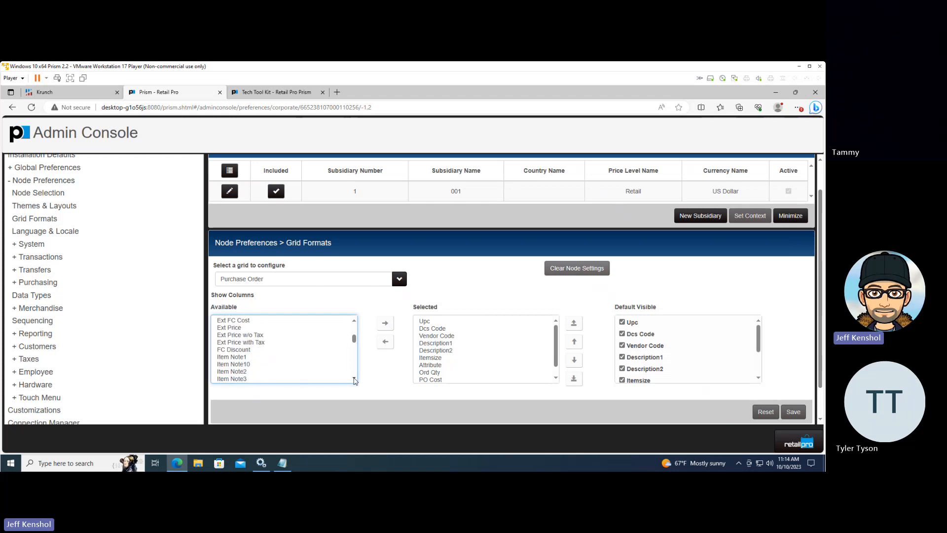
pyautogui.click(354, 379)
pyautogui.click(355, 379)
pyautogui.click(354, 379)
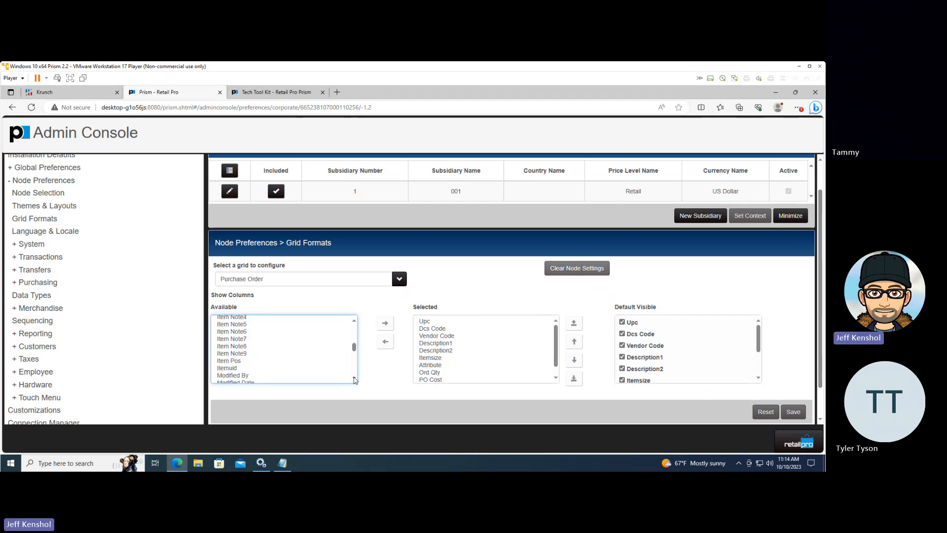
pyautogui.click(354, 380)
pyautogui.click(354, 379)
pyautogui.click(354, 380)
pyautogui.click(354, 379)
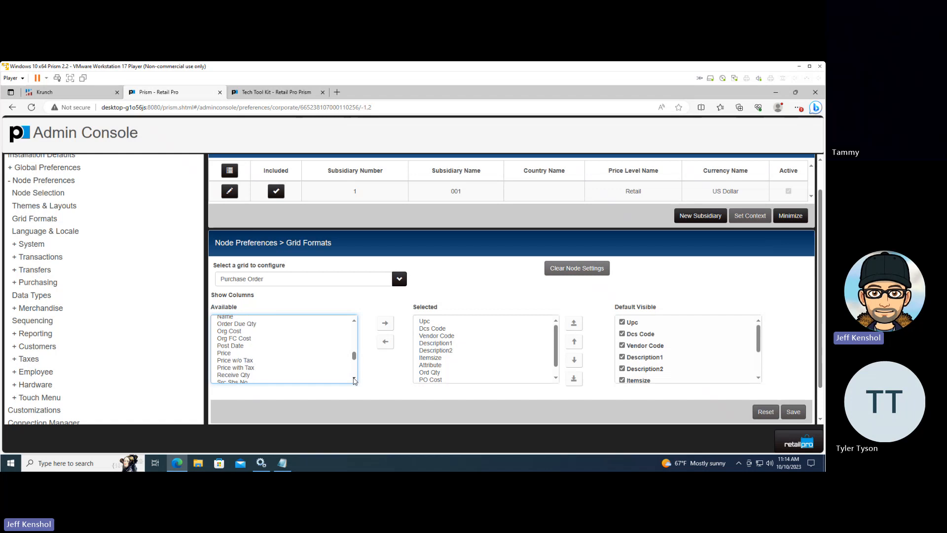
pyautogui.click(354, 379)
pyautogui.click(354, 380)
pyautogui.click(354, 380)
pyautogui.click(354, 379)
pyautogui.click(354, 380)
pyautogui.click(354, 379)
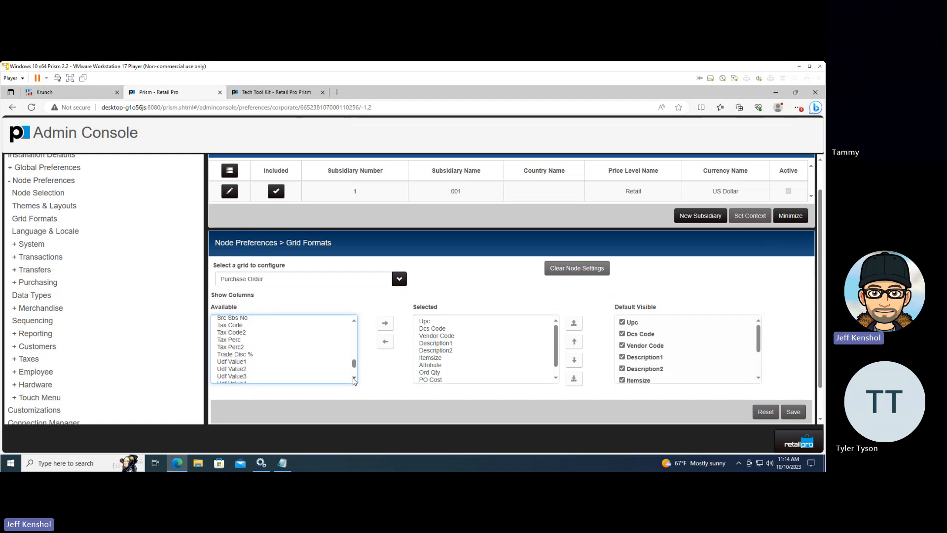
pyautogui.click(354, 379)
pyautogui.click(354, 379)
pyautogui.click(354, 379)
pyautogui.click(355, 379)
pyautogui.click(355, 379)
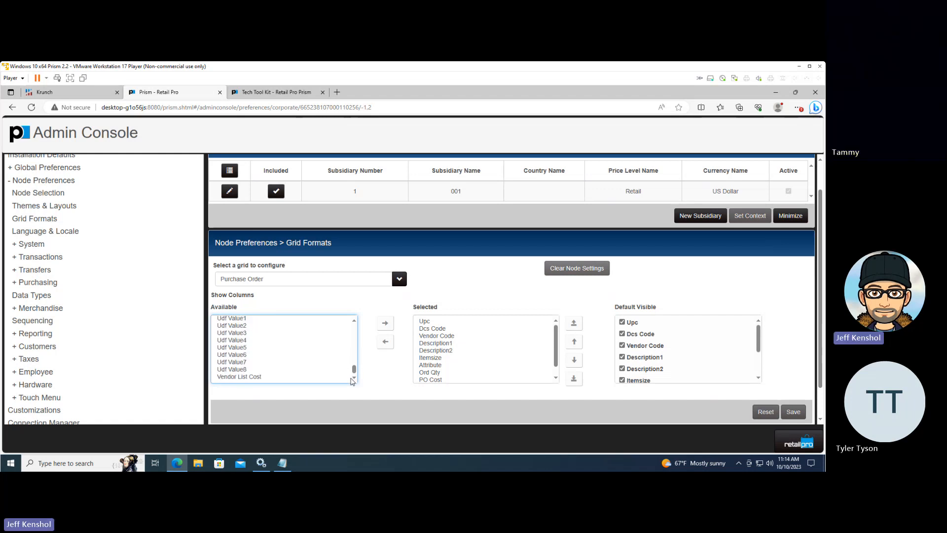
# Recheck the Purchase Order grid's available display columns from Udf Value7 back up to Item Pos for minimum and maximum quantities
pyautogui.click(252, 362)
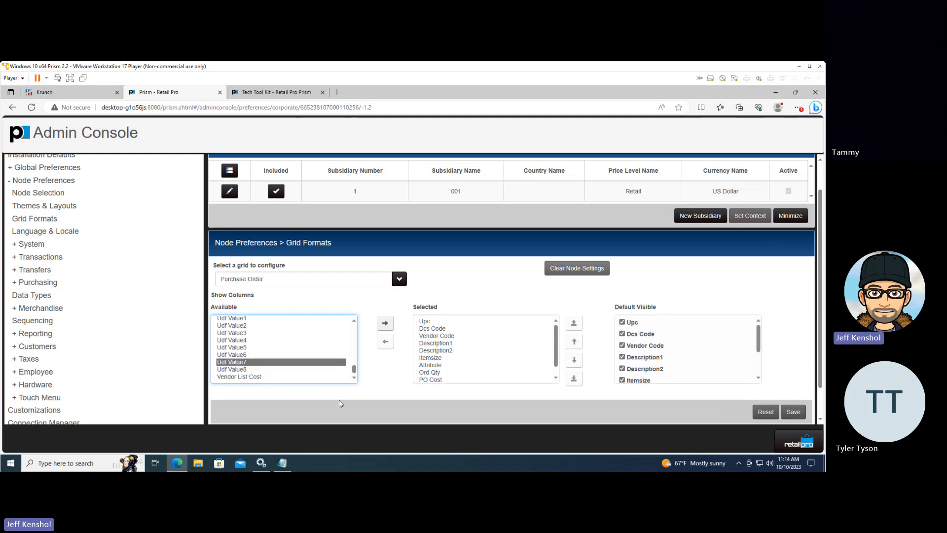
pyautogui.press('Up')
pyautogui.press('Up')
pyautogui.press('Up')
pyautogui.press('Up')
pyautogui.press('Up')
pyautogui.press('Up')
pyautogui.press('Up')
pyautogui.press('Up')
pyautogui.press('Up')
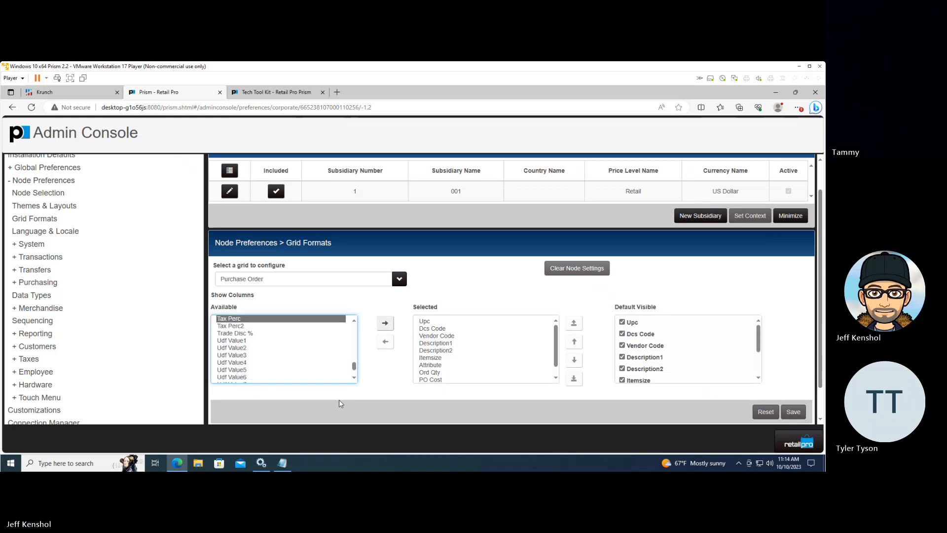
pyautogui.press('Up')
pyautogui.press('Up')
pyautogui.press('Up')
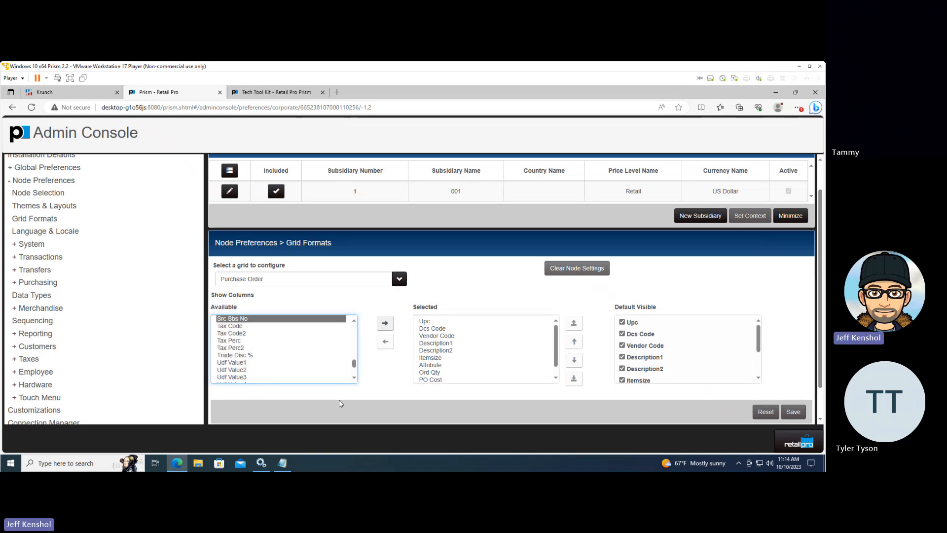
pyautogui.press('Up')
pyautogui.press('Up')
pyautogui.press('Up')
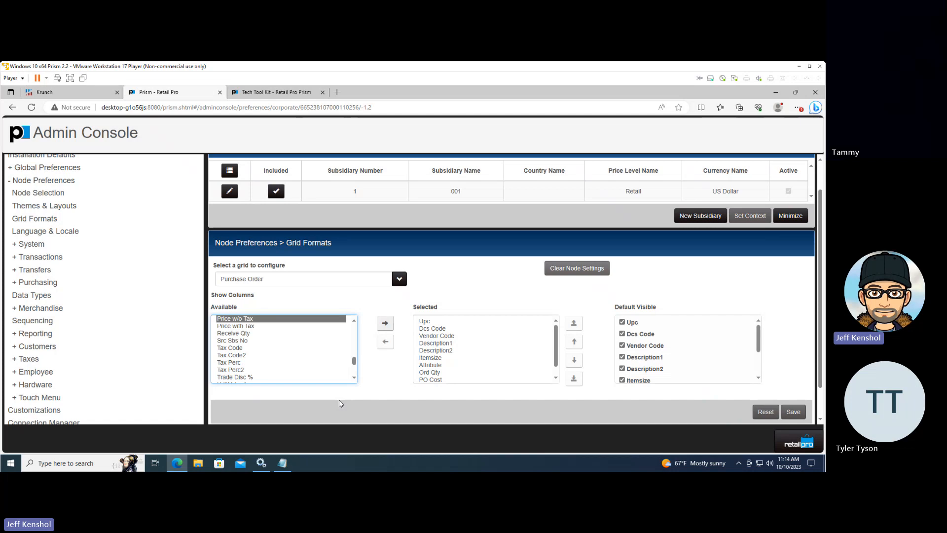
pyautogui.press('Down')
pyautogui.press('Down')
pyautogui.press('Down')
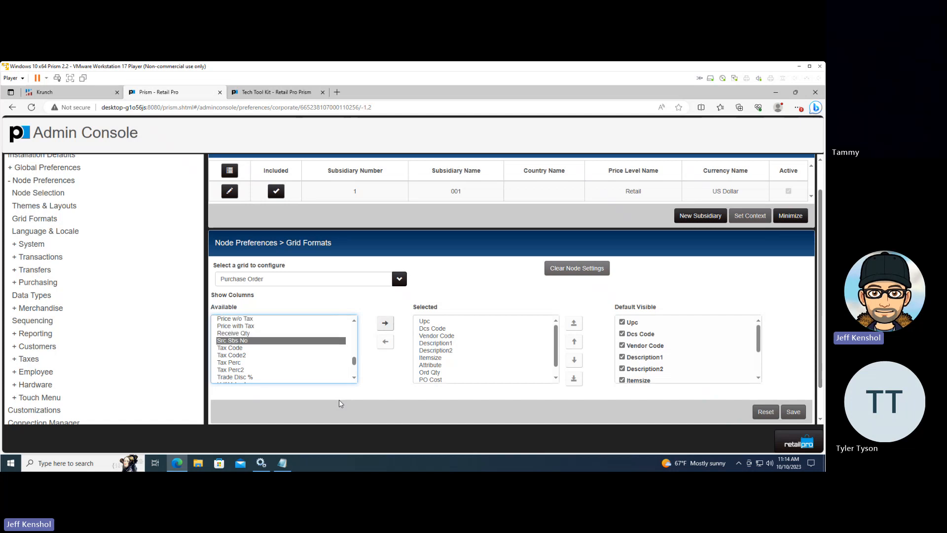
pyautogui.press('Up')
pyautogui.press('Up')
pyautogui.press('Up')
pyautogui.press('Up')
pyautogui.press('Up')
pyautogui.press('Up')
pyautogui.press('Up')
pyautogui.press('Up')
pyautogui.press('Up')
pyautogui.press('Up')
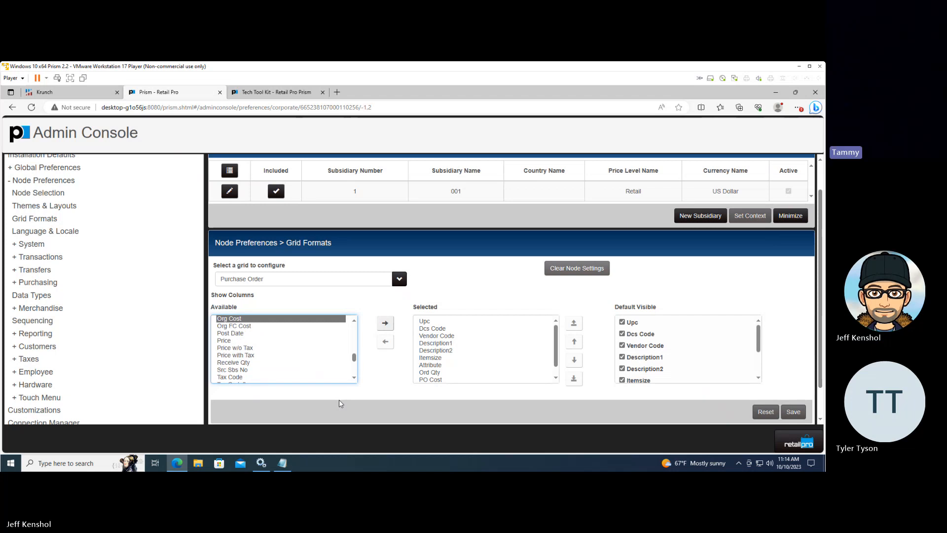
pyautogui.press('Up')
pyautogui.press('Up')
pyautogui.press('Up')
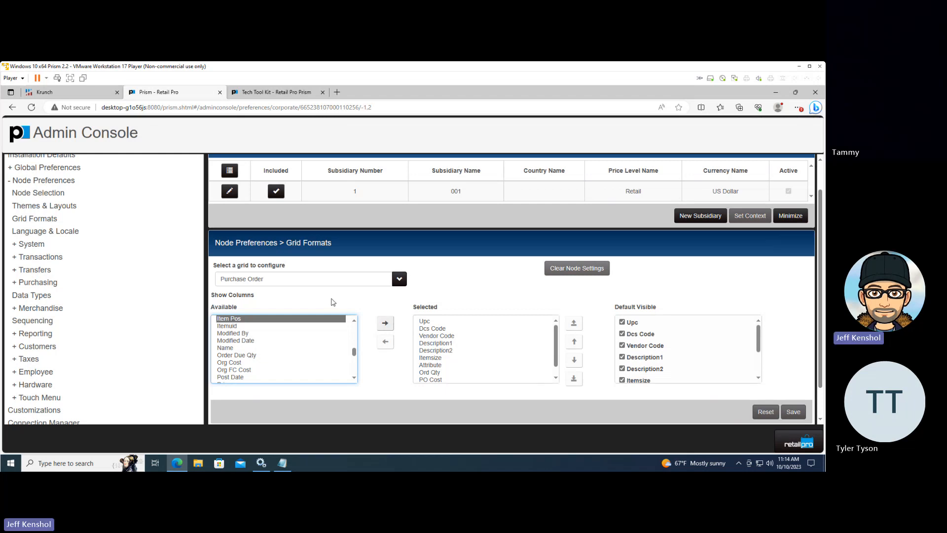
# Switch the grid being configured to Inventory Search (Document)
pyautogui.click(399, 279)
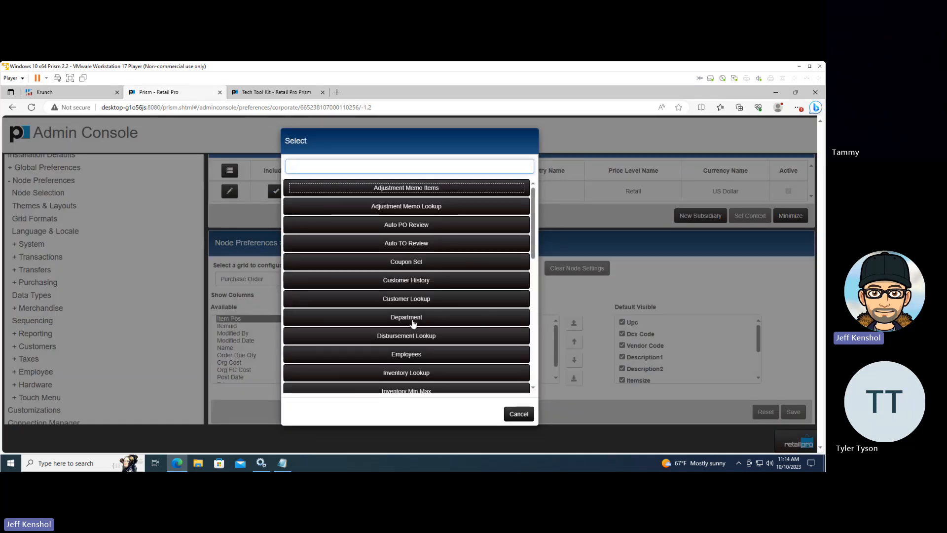
pyautogui.scroll(-2, 413, 322)
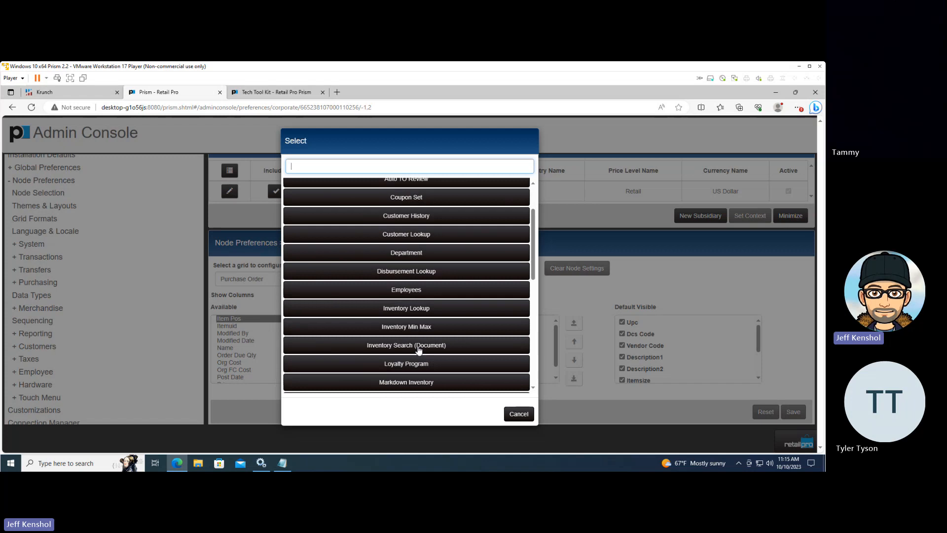
pyautogui.click(419, 345)
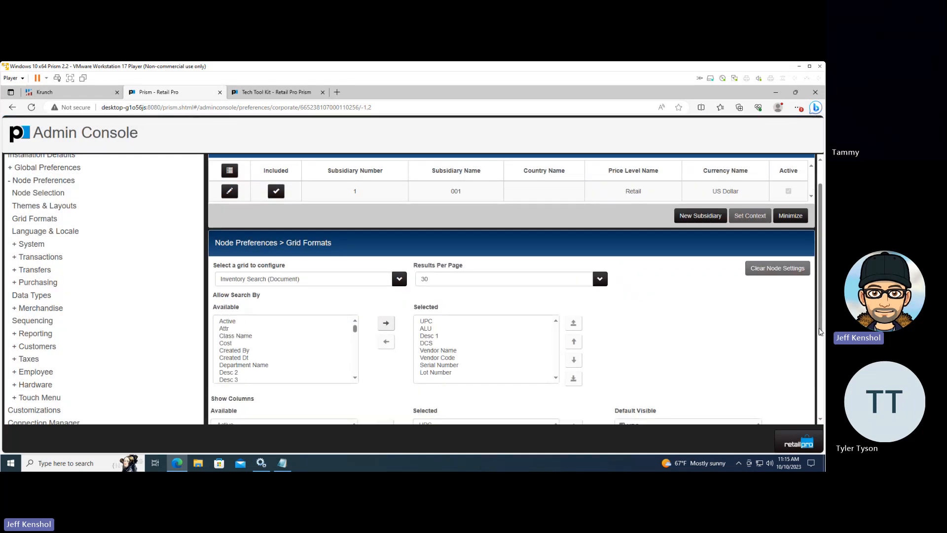
# Examine the available and selected display columns of the Inventory Search (Document) grid for store minimum and maximum quantities
pyautogui.moveTo(822, 326); pyautogui.dragTo(817, 413)
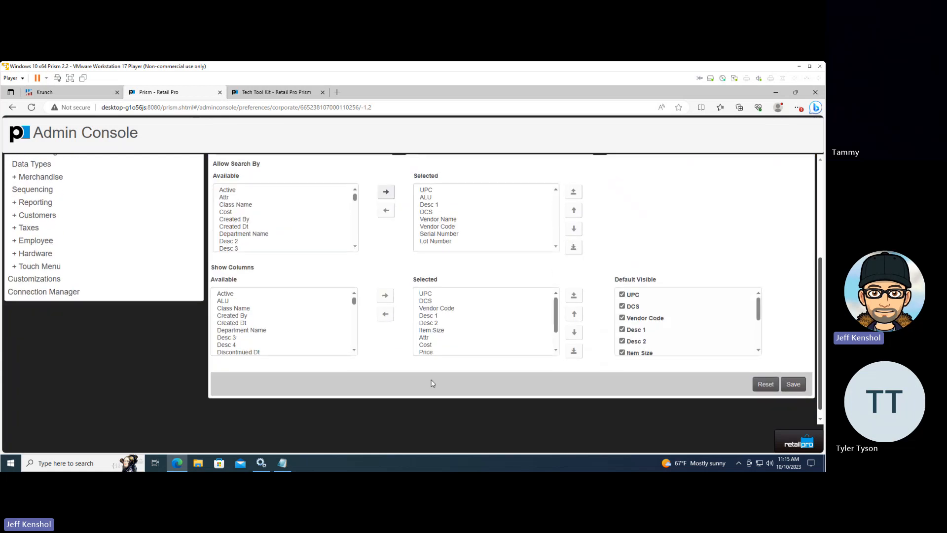
pyautogui.moveTo(353, 304)
pyautogui.mouseDown()
pyautogui.moveTo(353, 334)
pyautogui.moveTo(354, 319)
pyautogui.mouseUp()
pyautogui.click(266, 334)
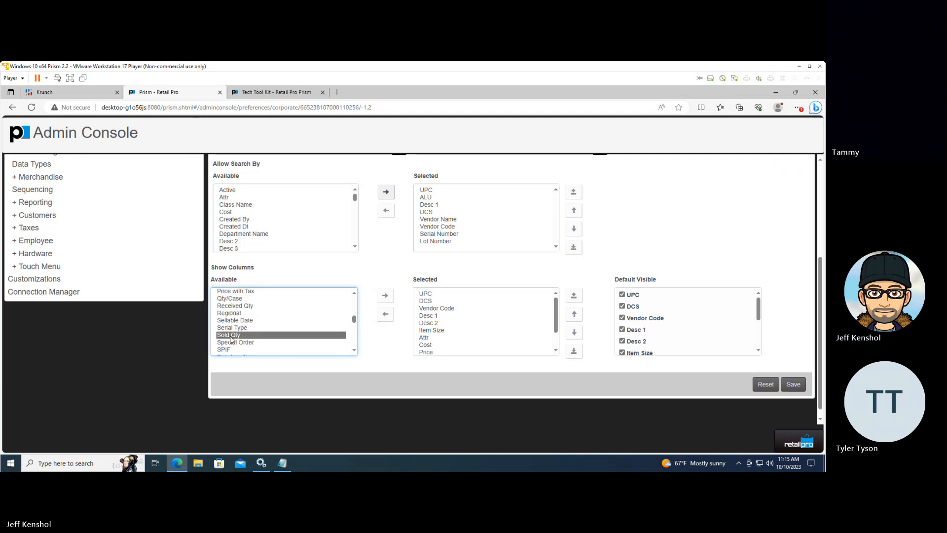
pyautogui.press('Down')
pyautogui.press('Down')
pyautogui.press('Down')
pyautogui.press('Down')
pyautogui.press('Down')
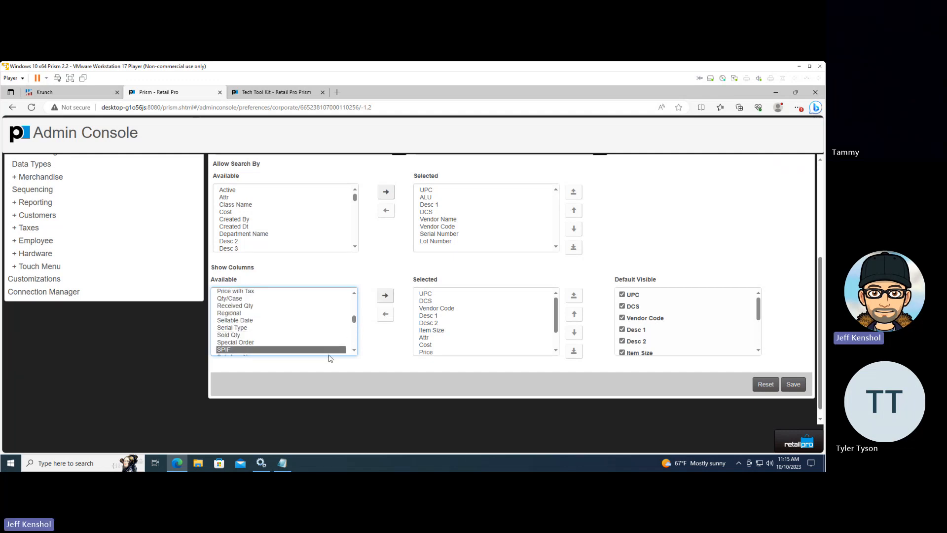
pyautogui.press('Down')
pyautogui.press('Down')
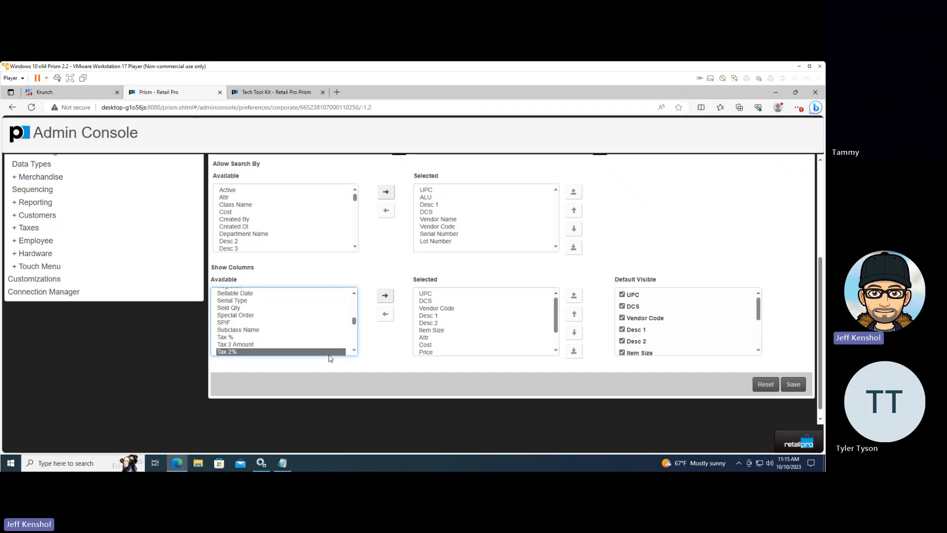
pyautogui.press('Up')
pyautogui.press('Up')
pyautogui.press('Up')
pyautogui.press('Up')
pyautogui.press('Up')
pyautogui.press('Up')
pyautogui.press('Up')
pyautogui.press('Up')
pyautogui.press('Up')
pyautogui.press('Up')
pyautogui.press('Up')
pyautogui.press('Up')
pyautogui.press('Up')
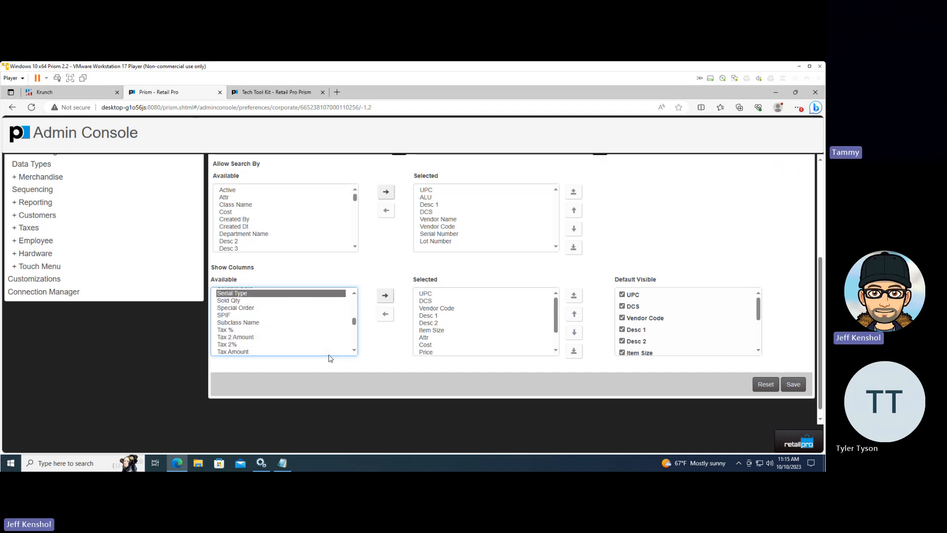
pyautogui.press('Up')
pyautogui.press('Up')
pyautogui.press('Up')
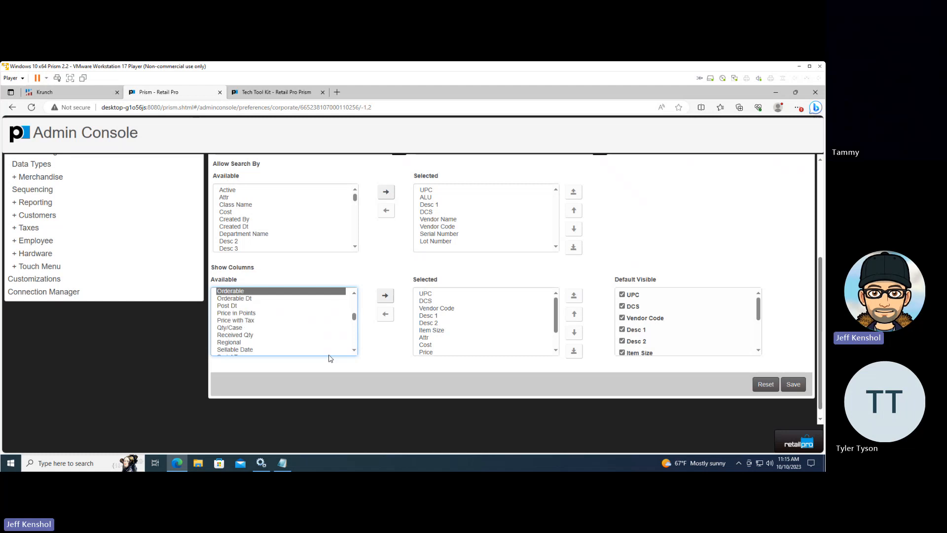
pyautogui.press('Down')
pyautogui.press('Down')
pyautogui.press('Down')
pyautogui.press('Down')
pyautogui.press('Down')
pyautogui.press('Down')
pyautogui.press('Down')
pyautogui.press('Down')
pyautogui.press('Down')
pyautogui.press('Down')
pyautogui.press('Down')
pyautogui.press('Down')
pyautogui.press('Down')
pyautogui.press('Down')
pyautogui.press('Down')
pyautogui.press('Down')
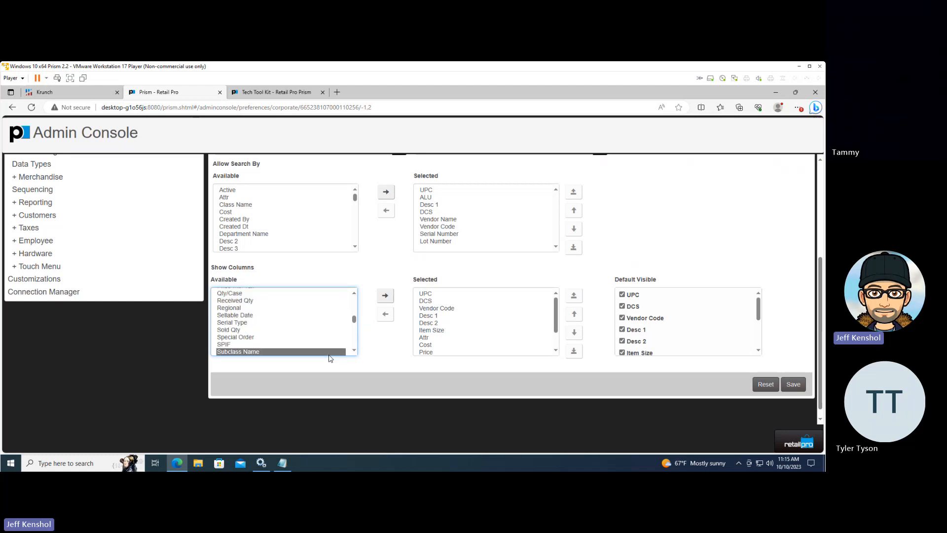
pyautogui.press('Down')
pyautogui.press('Down')
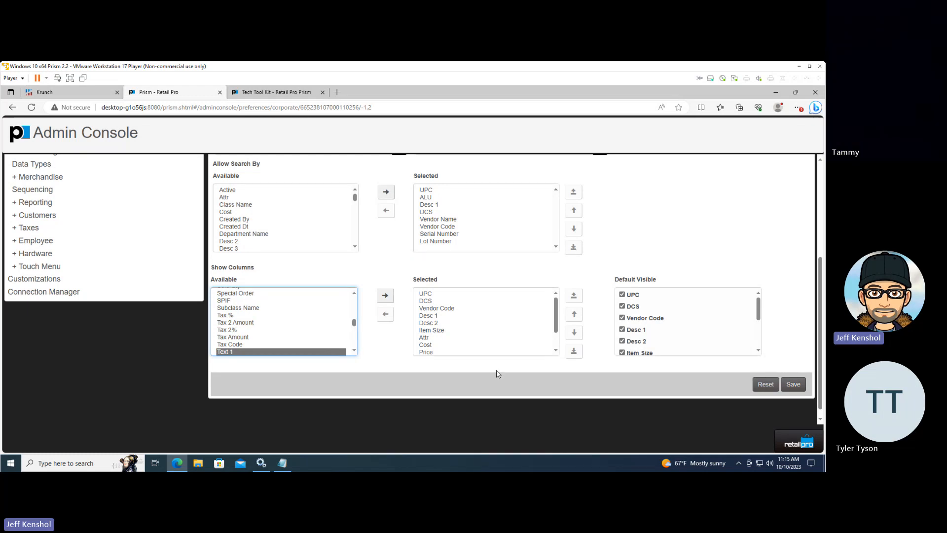
pyautogui.click(556, 351)
pyautogui.click(557, 351)
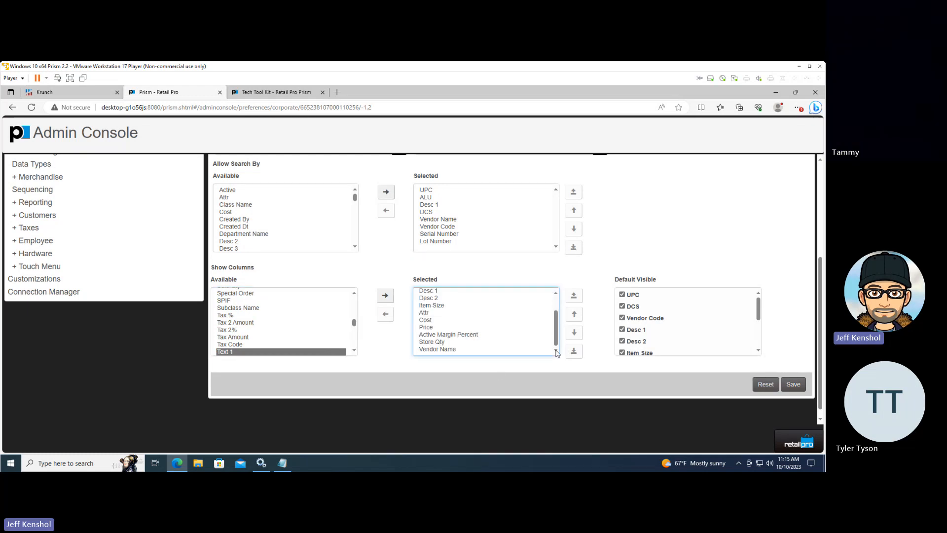